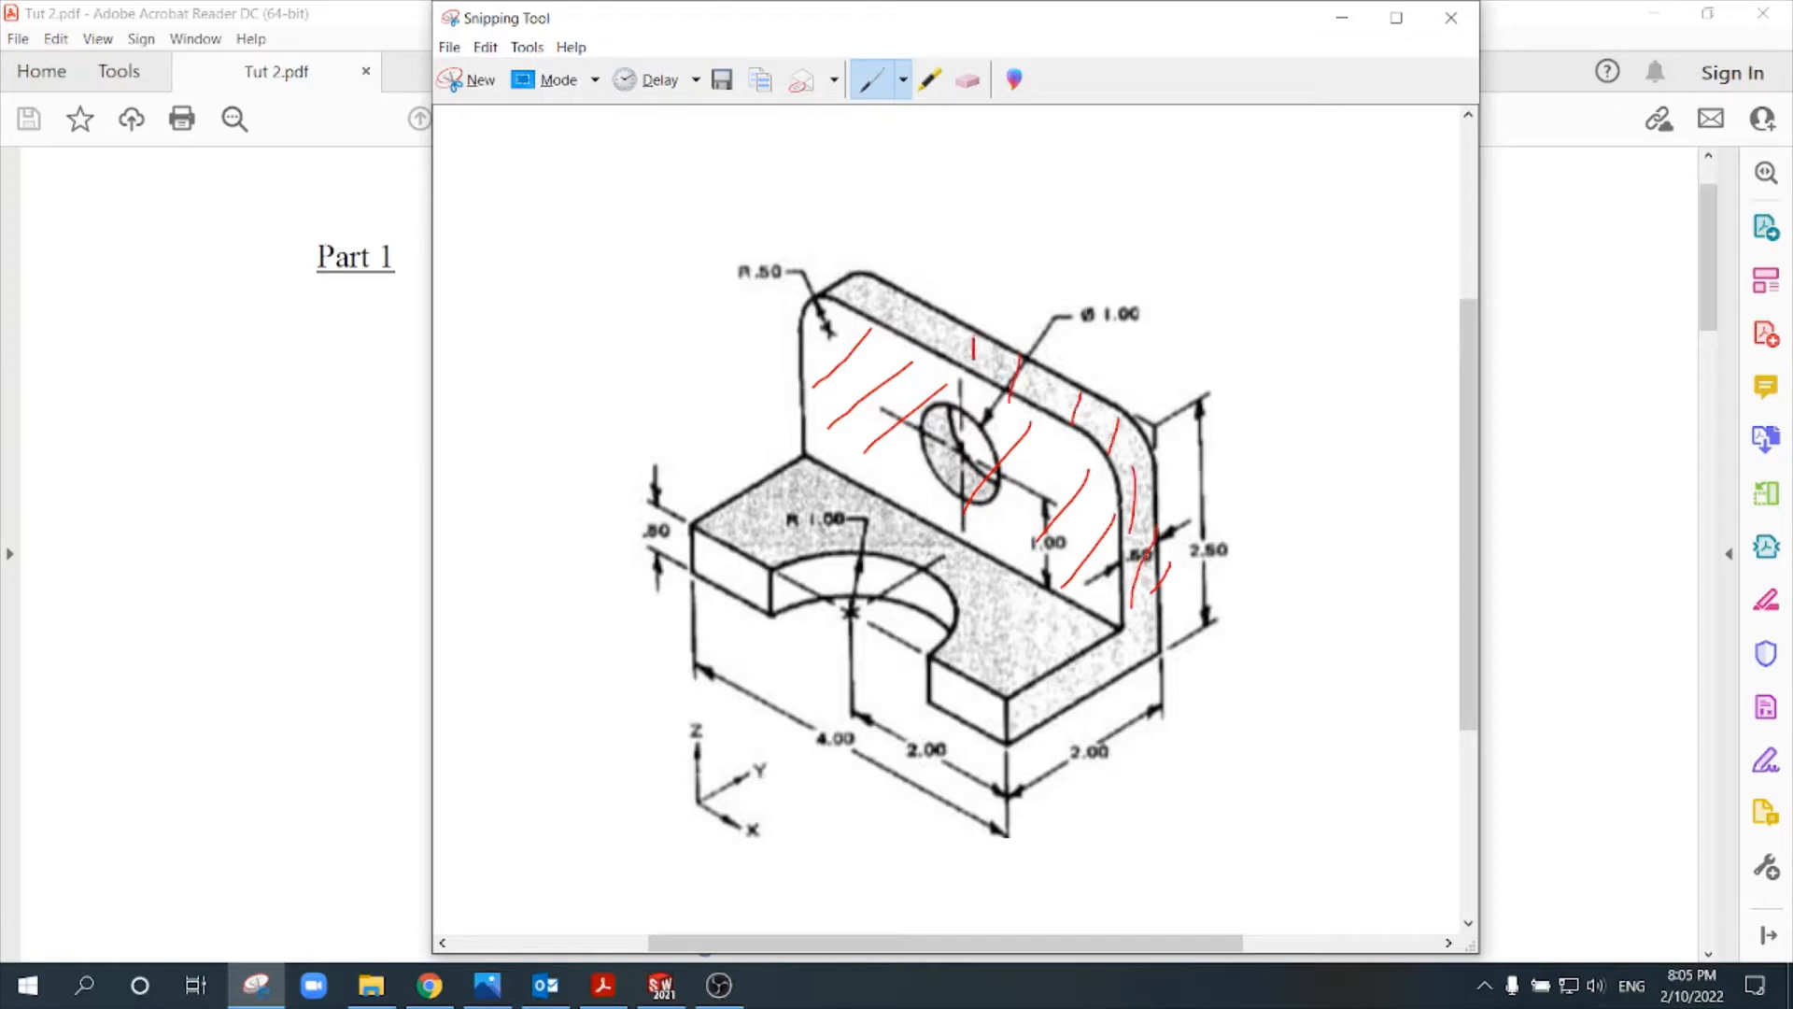
- Switch to the blue pen and hatch the base plate's faces on the bracket snip
click(903, 79)
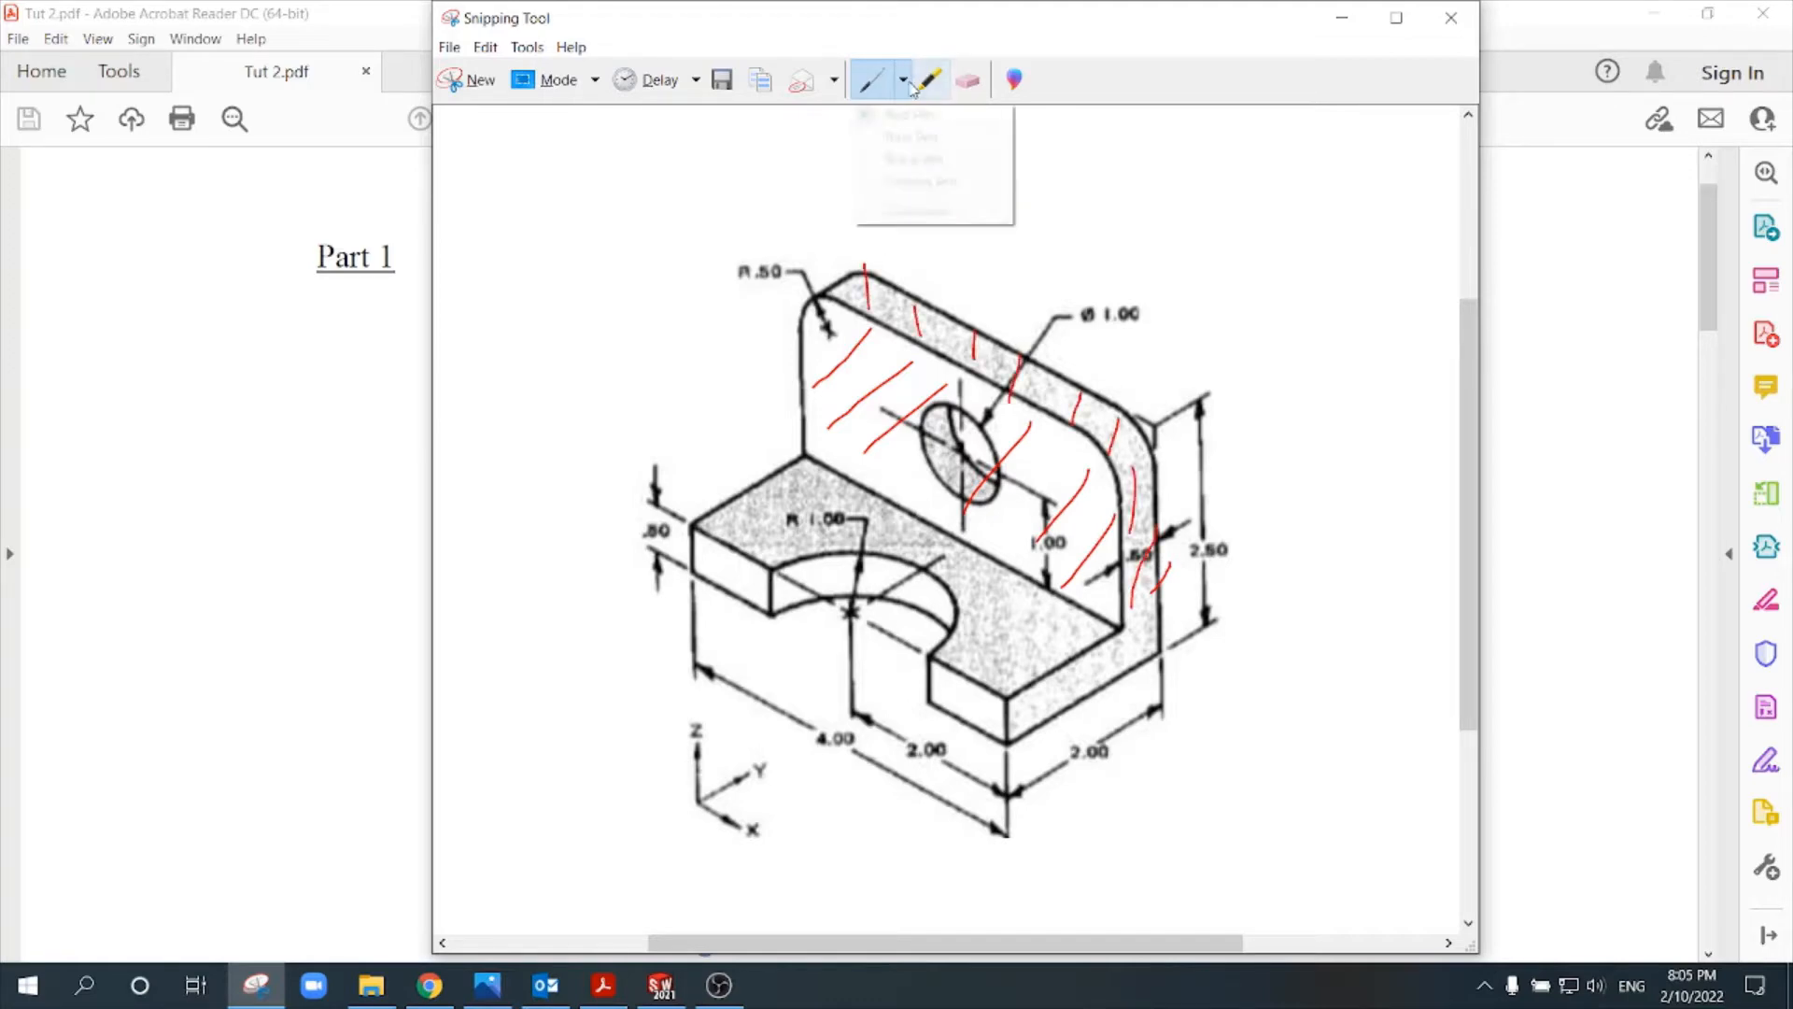
click(932, 132)
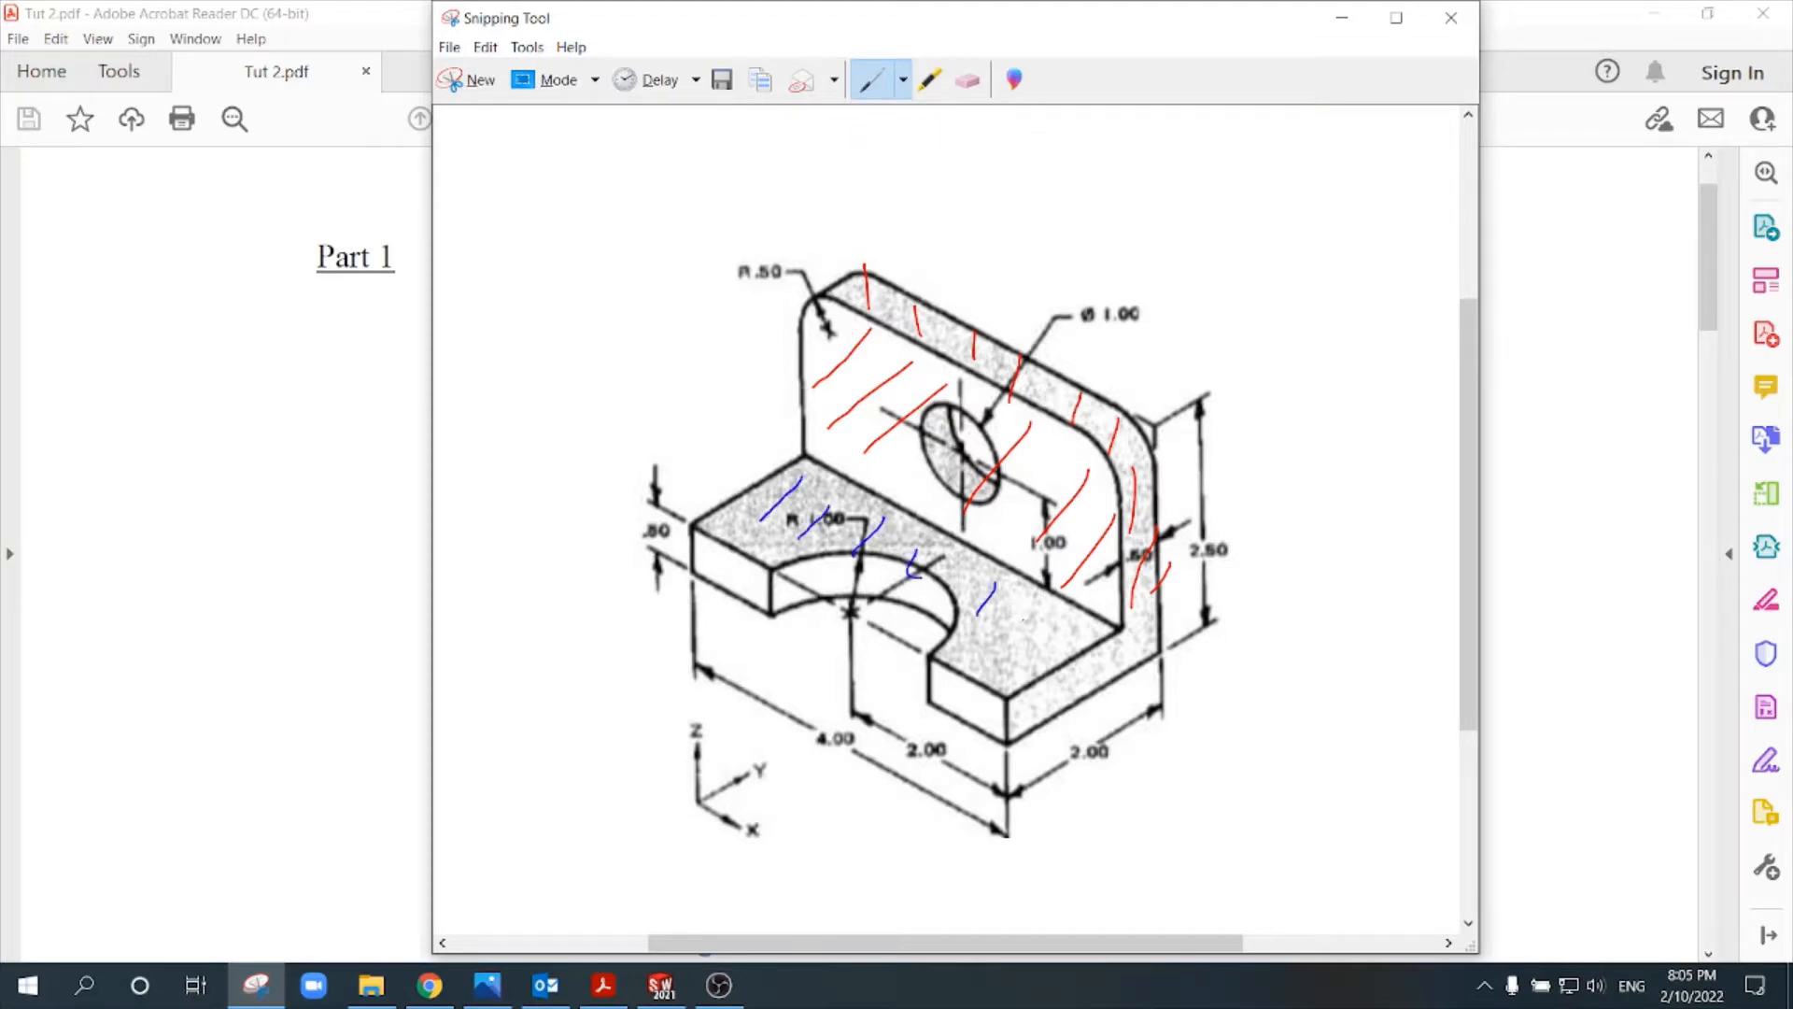
drag(1040, 706, 1093, 654)
drag(979, 722, 1008, 697)
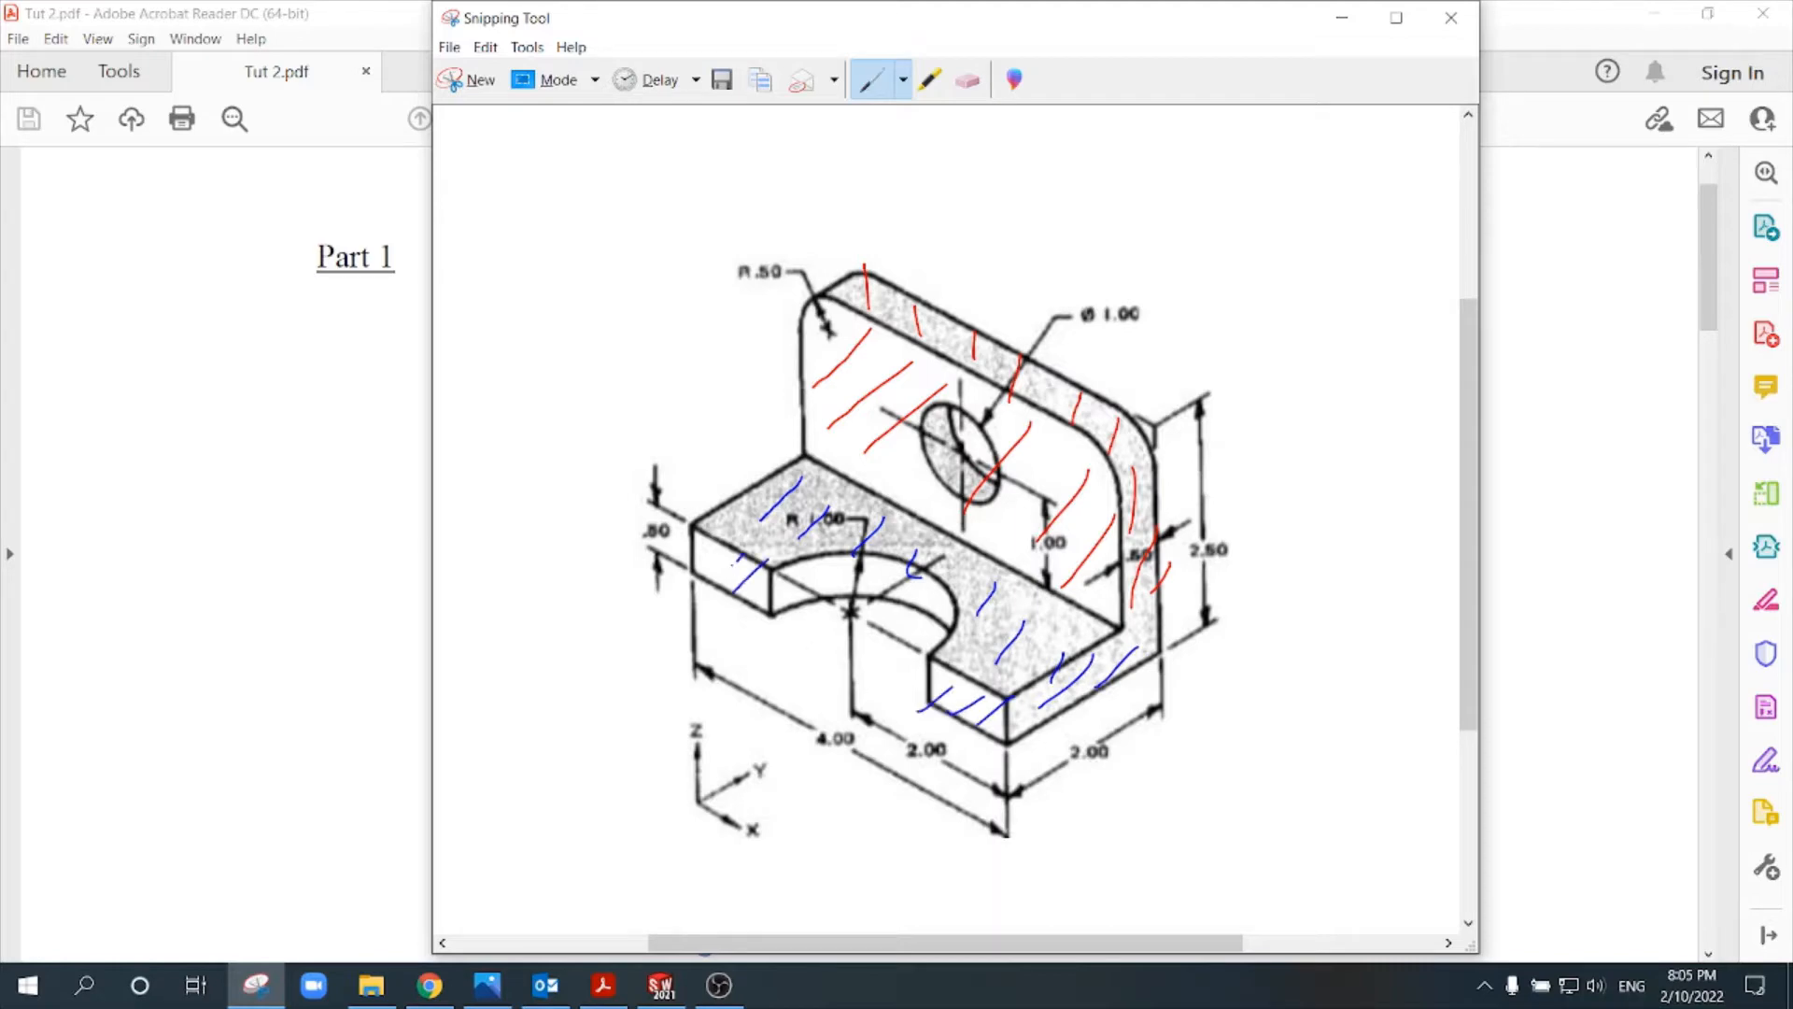
drag(761, 537, 887, 514)
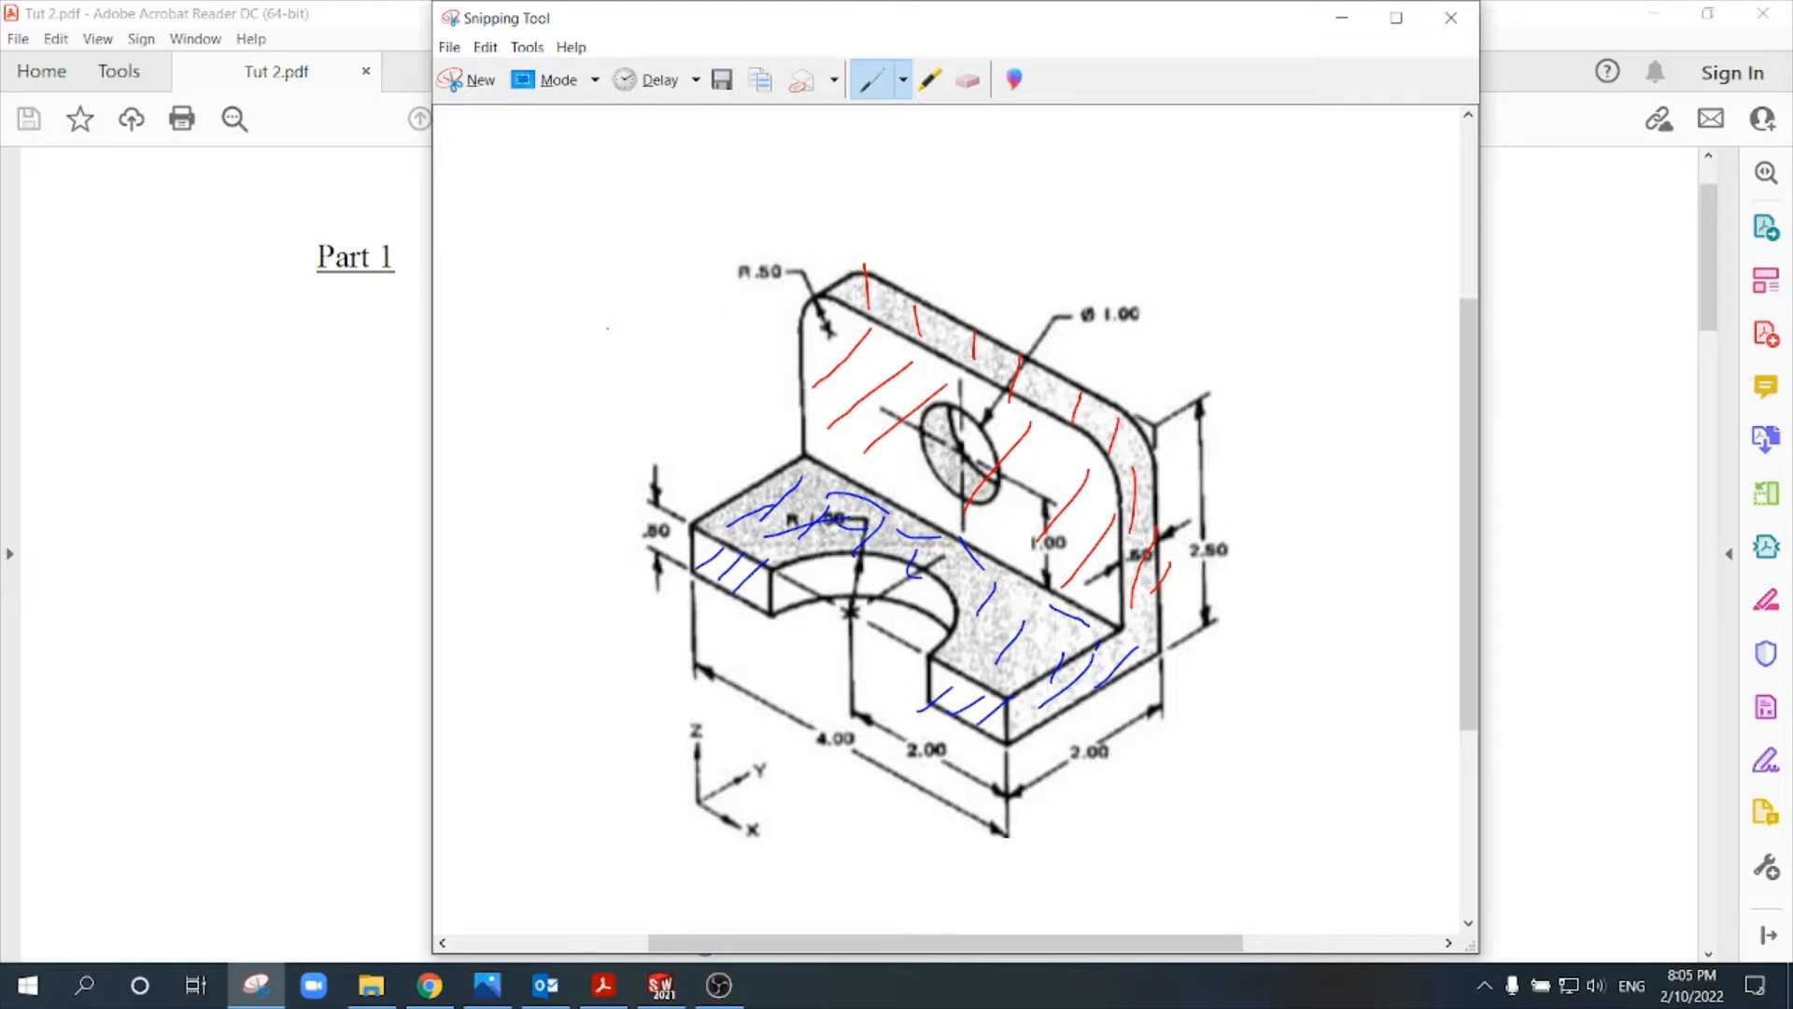
- Draw blue arrows for the front and top viewing directions and mark the bracket's upward-facing surfaces
drag(476, 492, 587, 400)
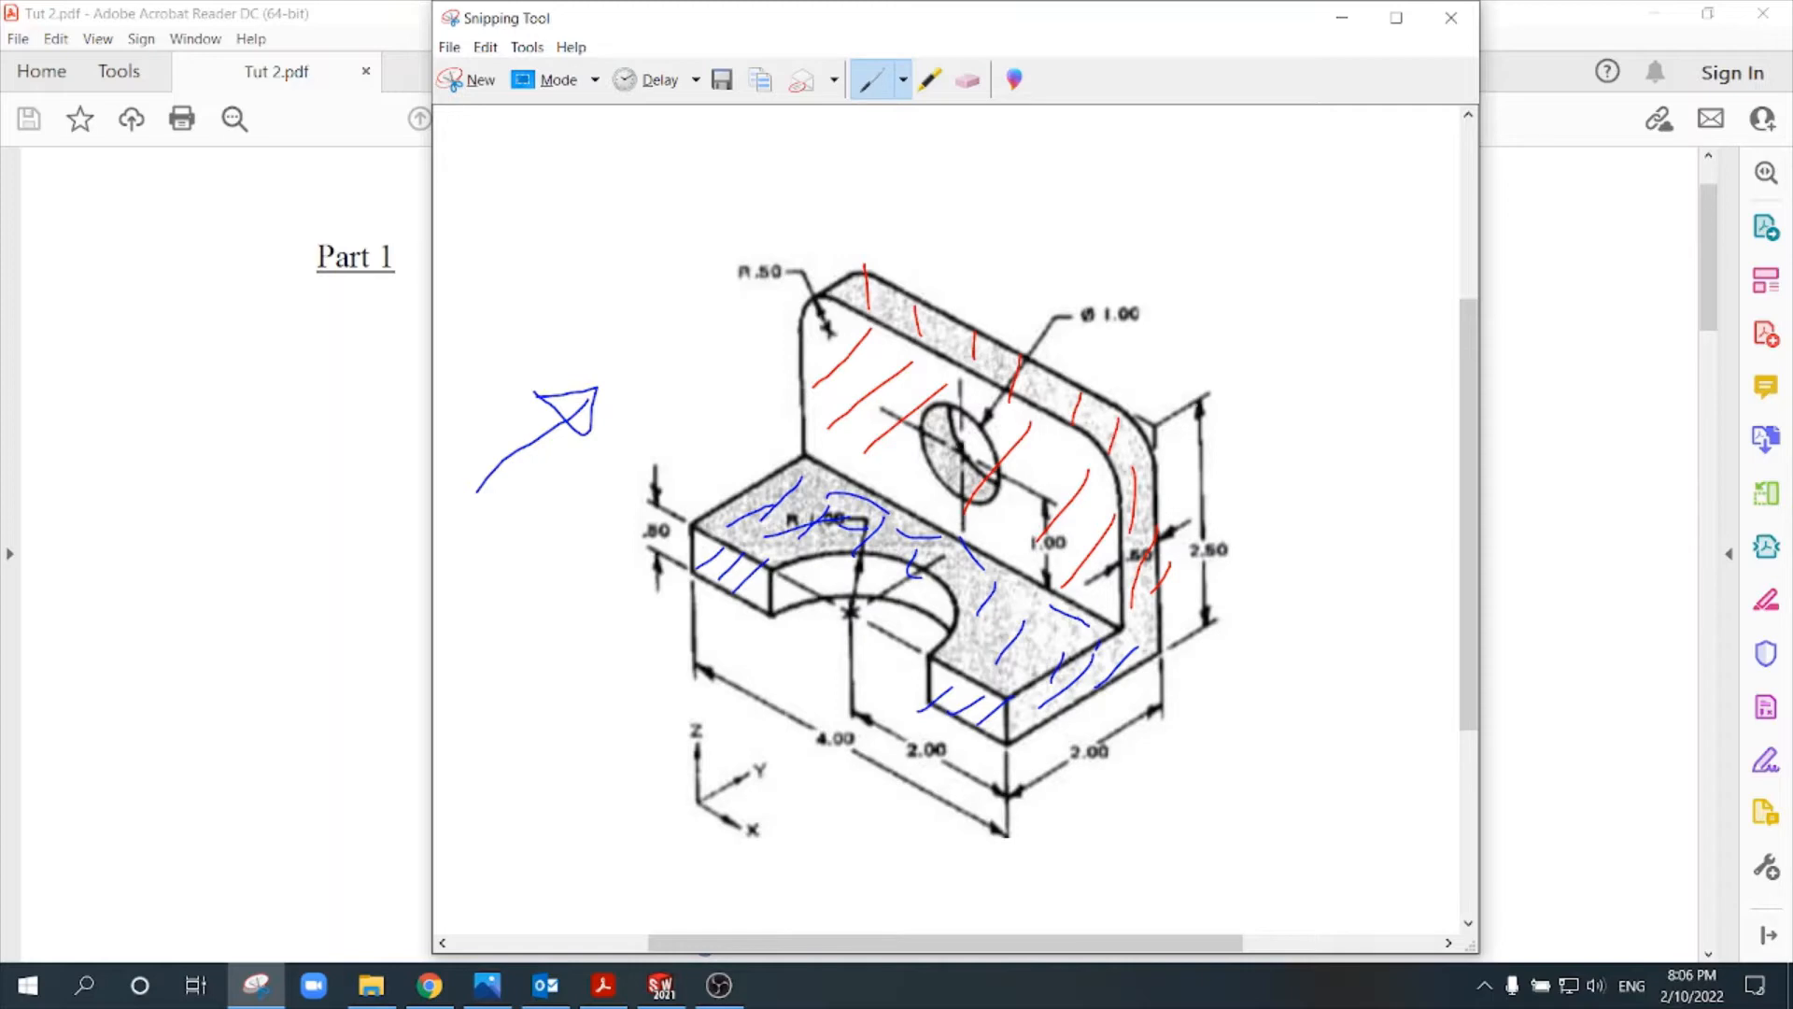
drag(1263, 176, 1263, 325)
mouse_move(1236, 263)
mouse_down()
mouse_move(1277, 307)
mouse_move(1247, 266)
mouse_up()
mouse_move(831, 298)
mouse_down()
mouse_move(899, 278)
mouse_move(971, 320)
mouse_up()
drag(951, 353, 987, 350)
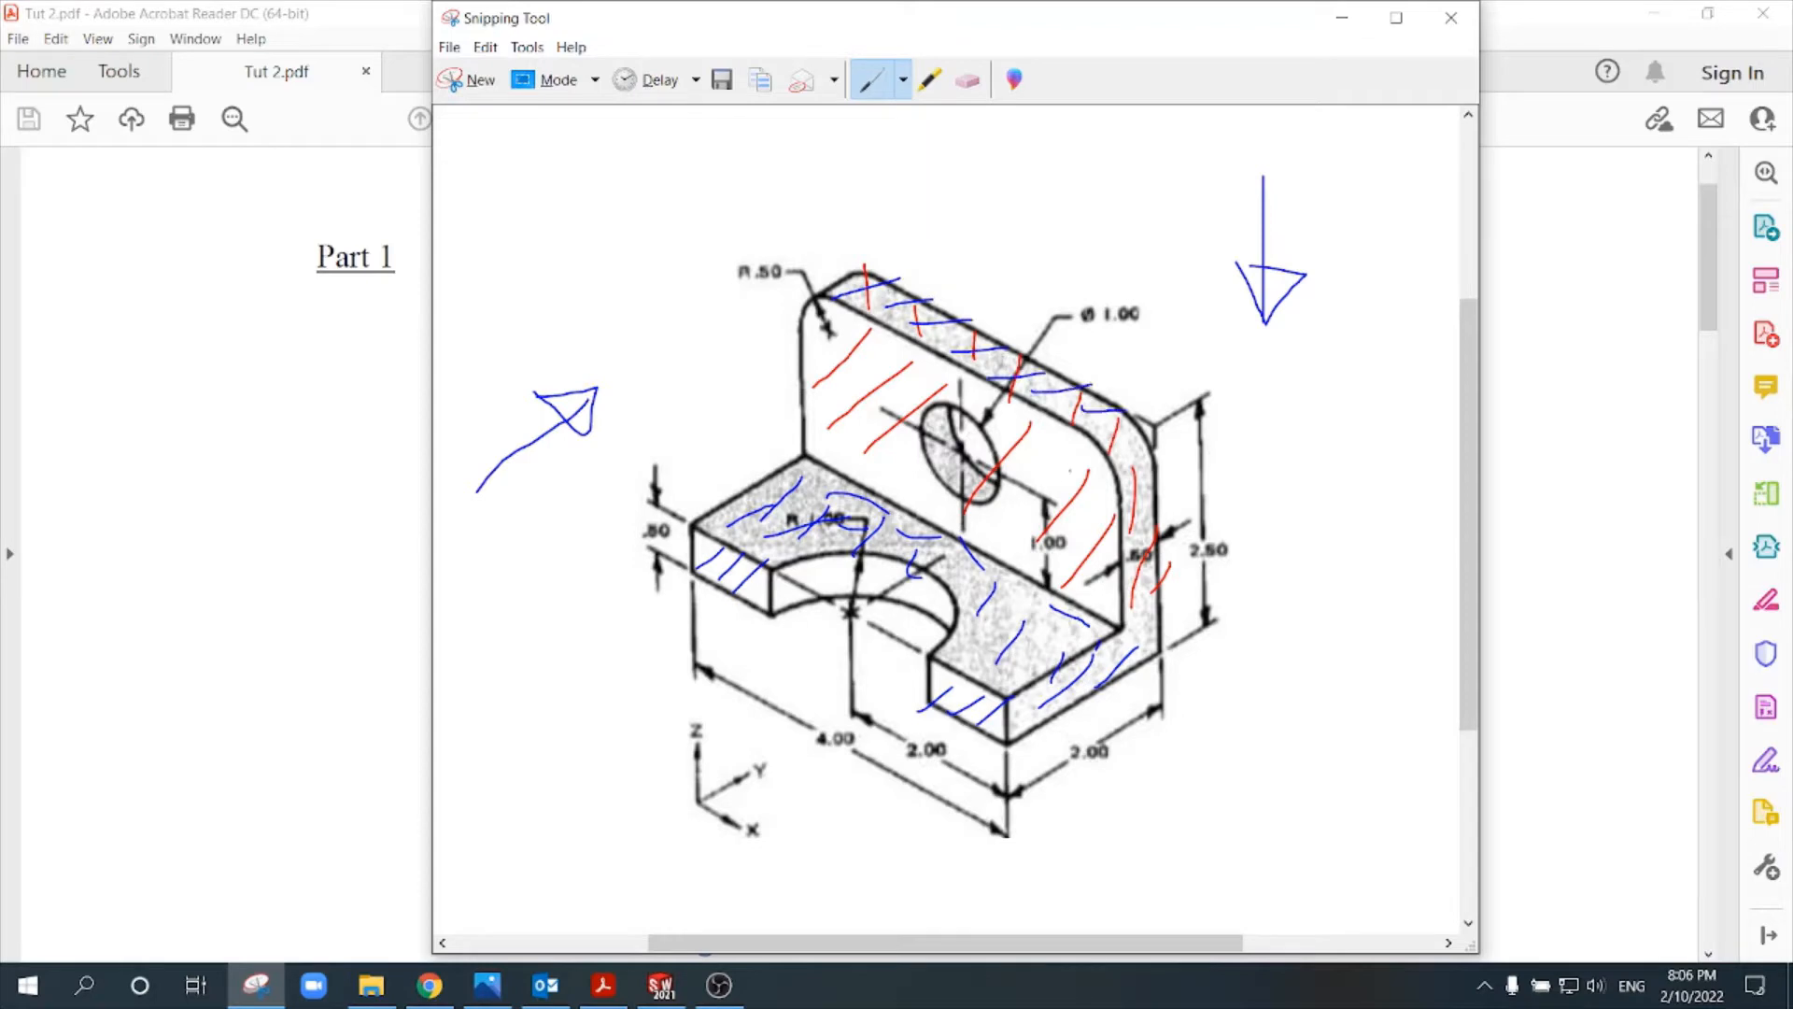
mouse_move(820, 516)
mouse_down()
mouse_move(945, 558)
mouse_move(1024, 643)
mouse_move(962, 571)
mouse_move(792, 528)
mouse_up()
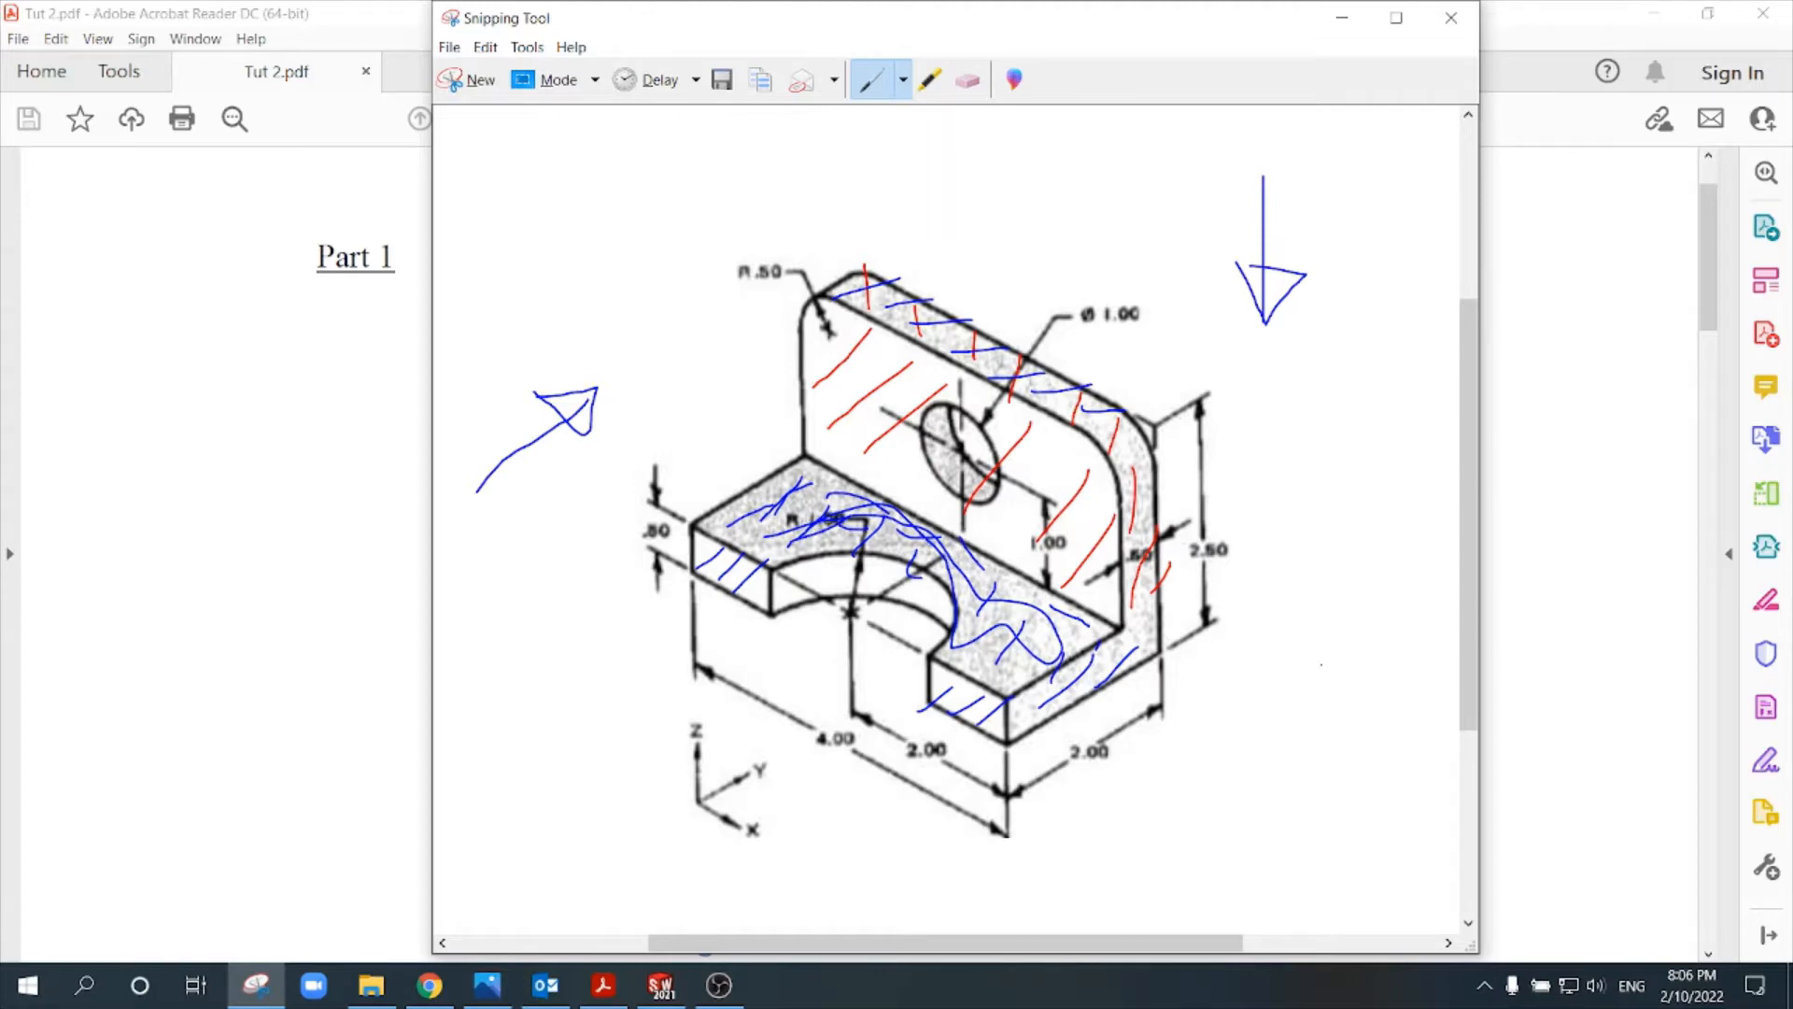
- Draw a blue arrow toward the bracket's side and outline its L-shaped side profile and the upright plate's hole
mouse_move(1356, 834)
mouse_down()
mouse_move(1215, 738)
mouse_move(1216, 760)
mouse_up()
mouse_move(1016, 736)
mouse_down()
mouse_move(1119, 684)
mouse_move(1116, 525)
mouse_up()
drag(1144, 465, 1046, 705)
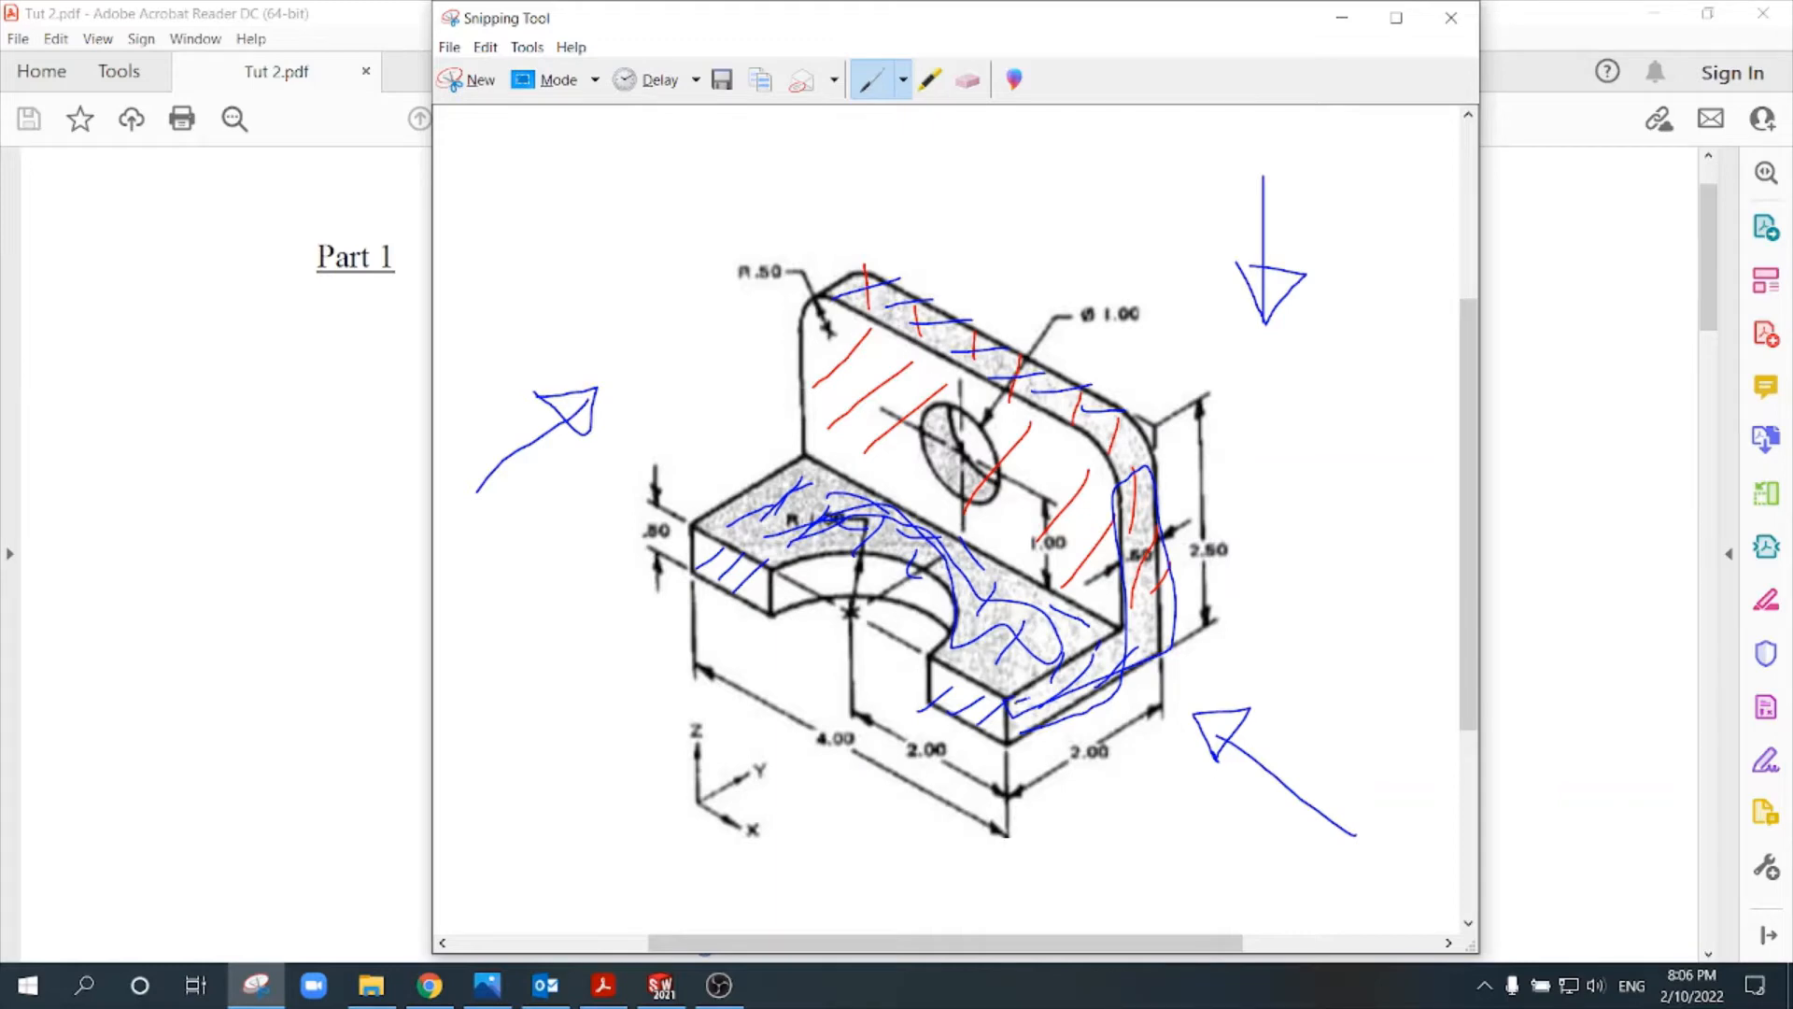
mouse_move(1026, 698)
mouse_down()
mouse_move(1127, 653)
mouse_move(1129, 544)
mouse_up()
mouse_move(1158, 479)
mouse_down()
mouse_move(1171, 600)
mouse_move(1027, 724)
mouse_move(1009, 699)
mouse_up()
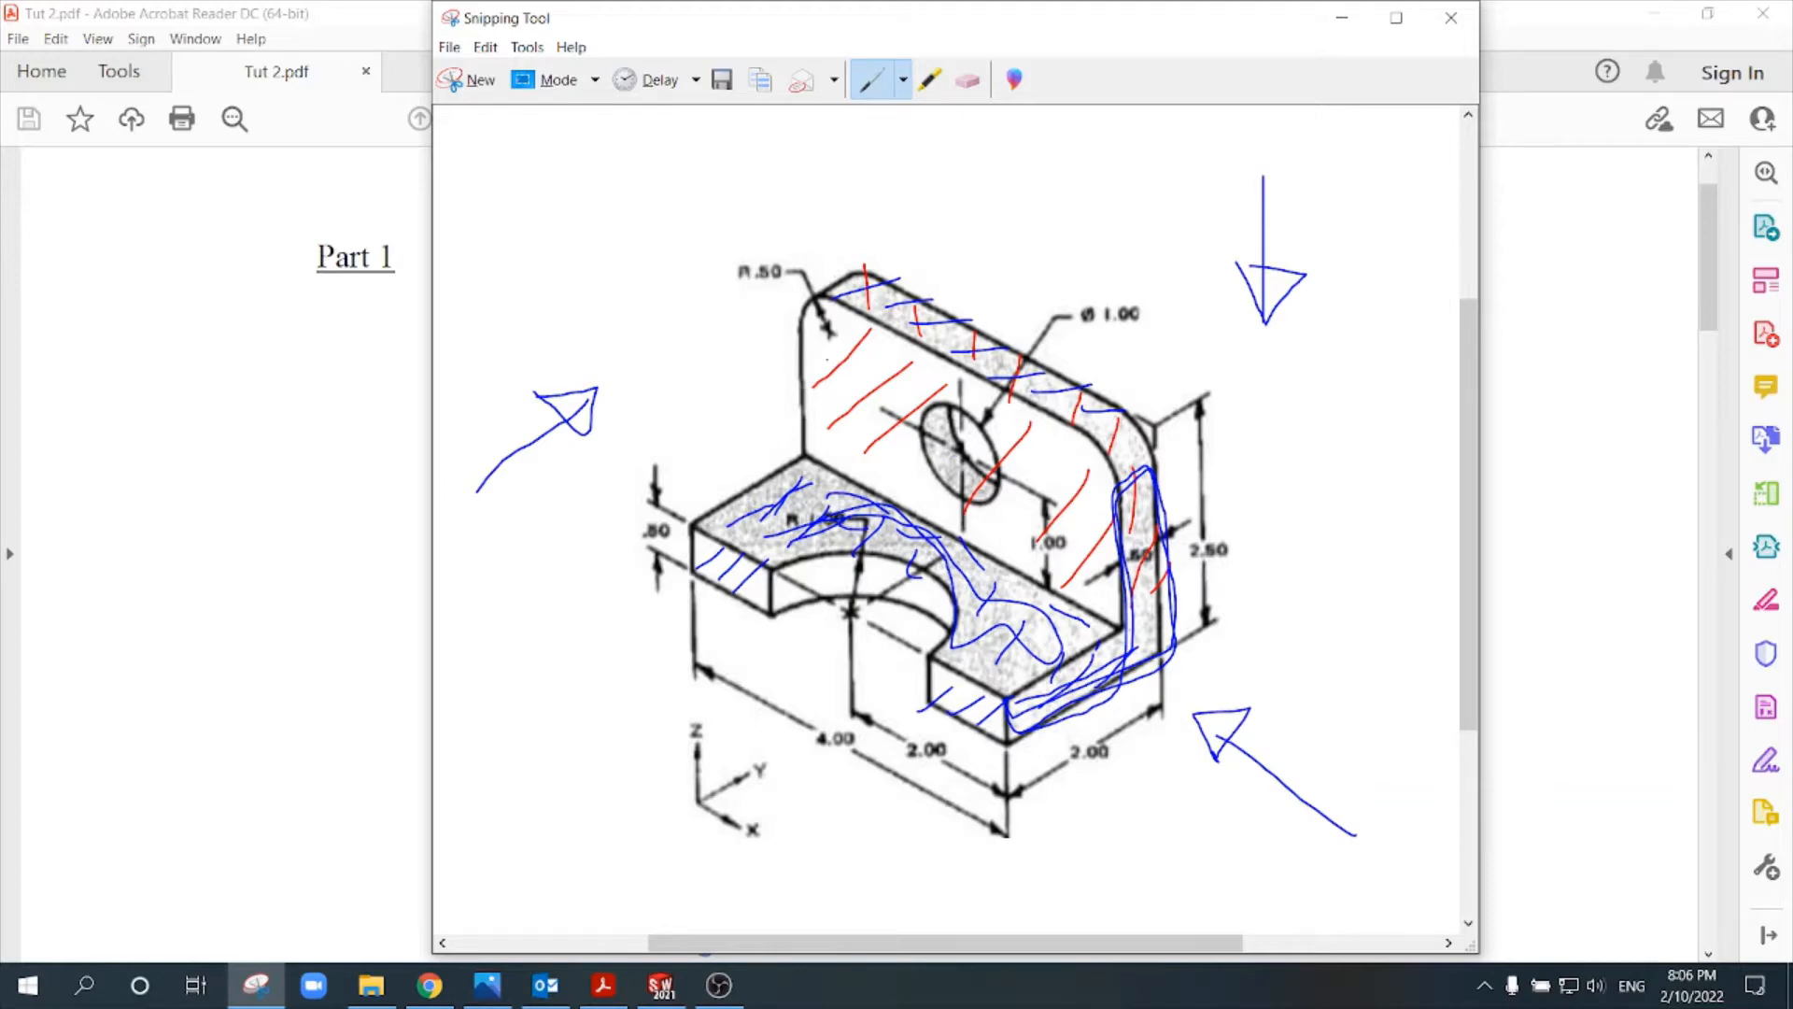
mouse_move(854, 378)
mouse_down()
mouse_move(919, 360)
mouse_move(924, 438)
mouse_move(999, 457)
mouse_up()
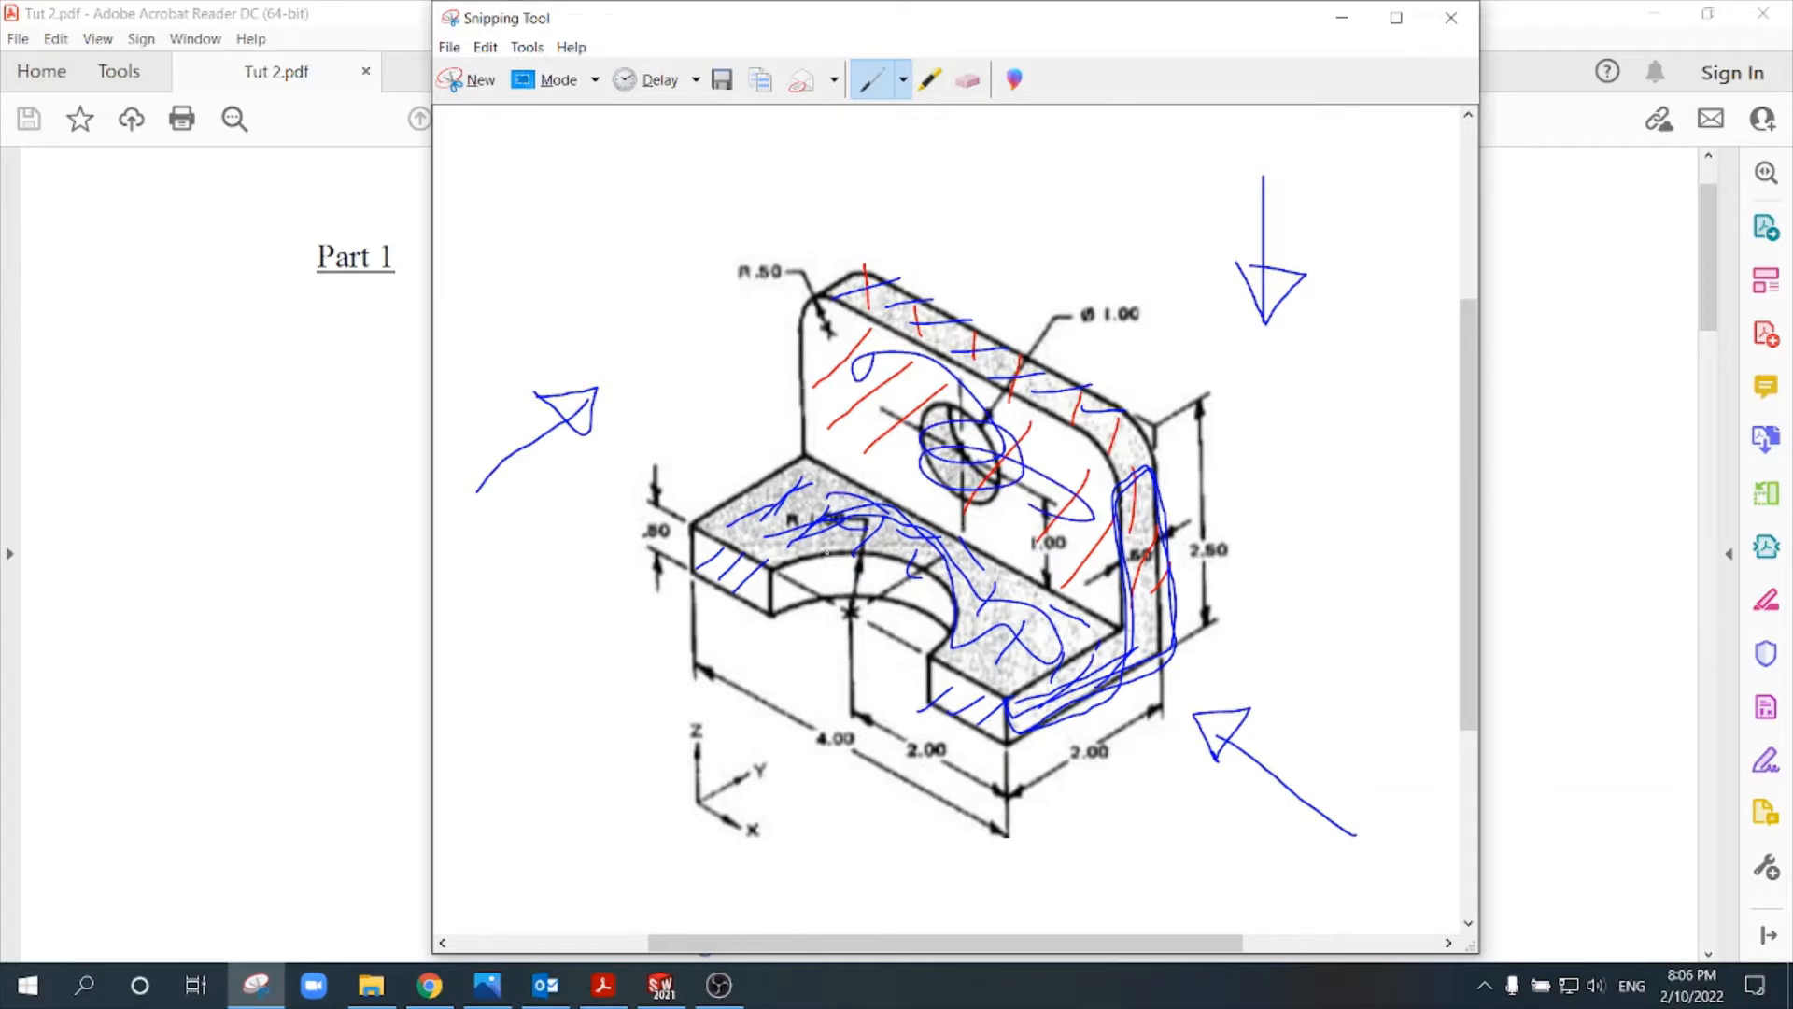
- Switch to SOLIDWORKS and create a new part document
click(406, 350)
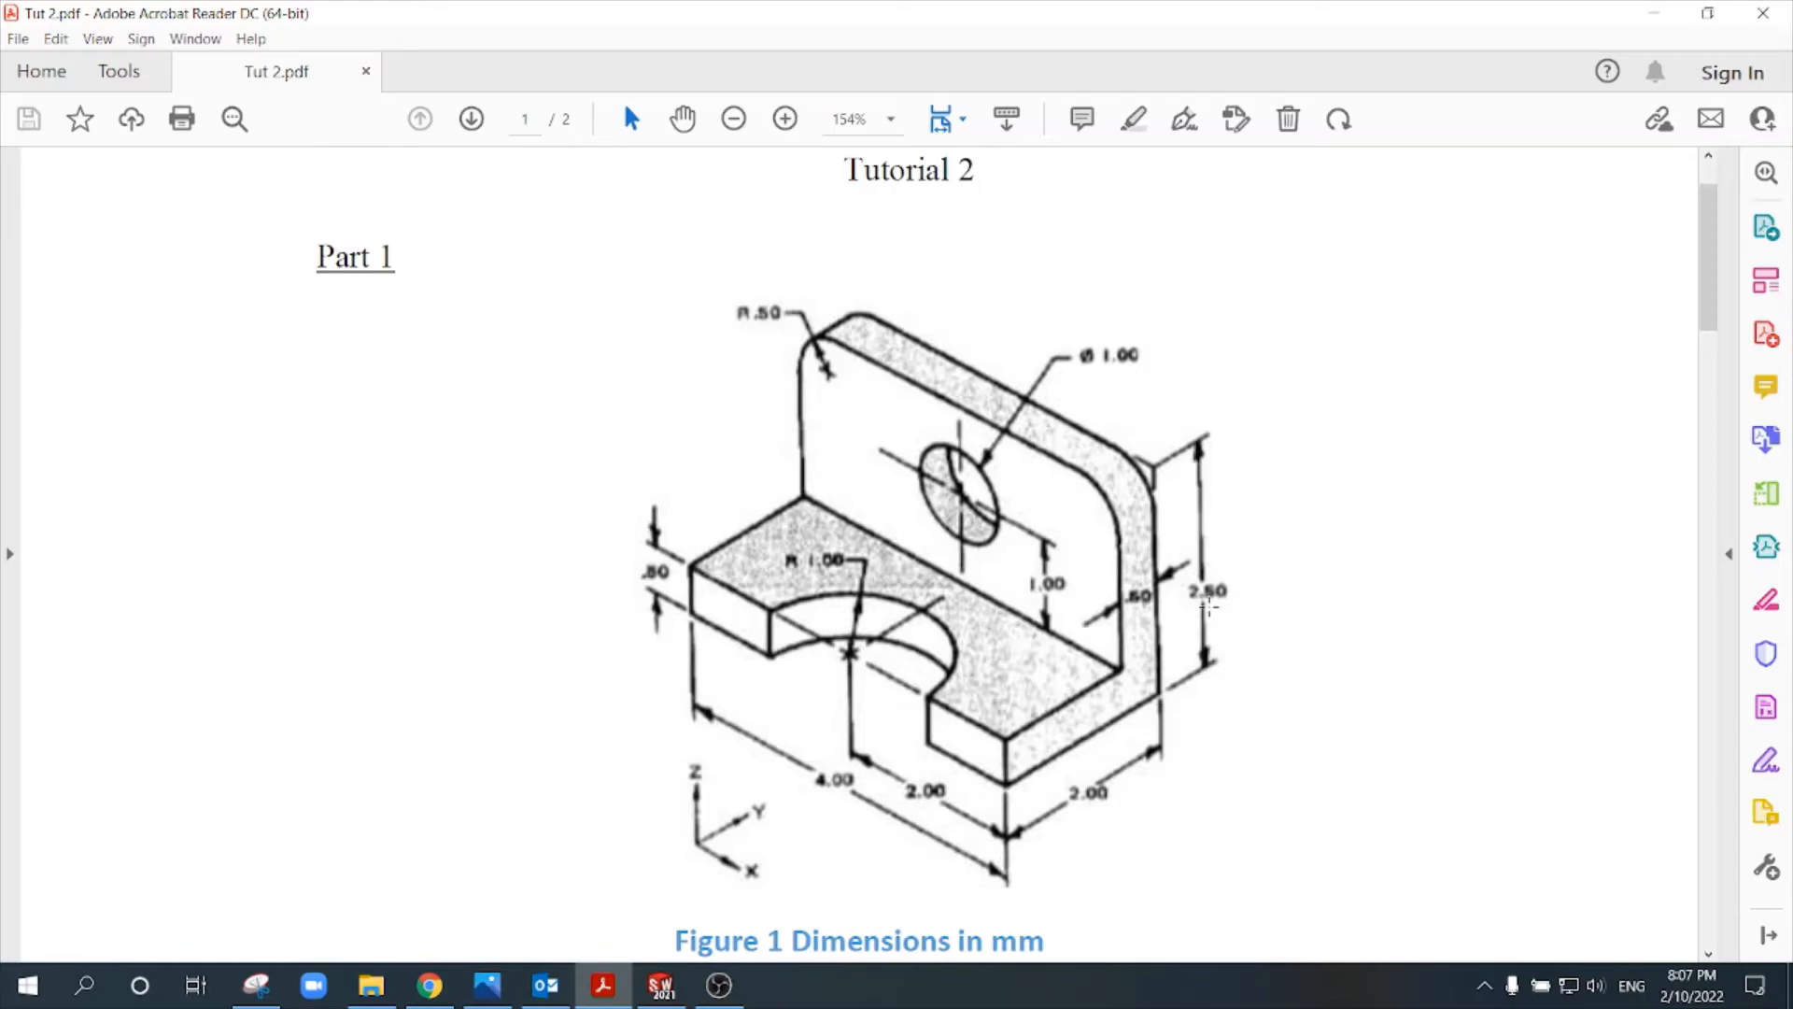
click(660, 985)
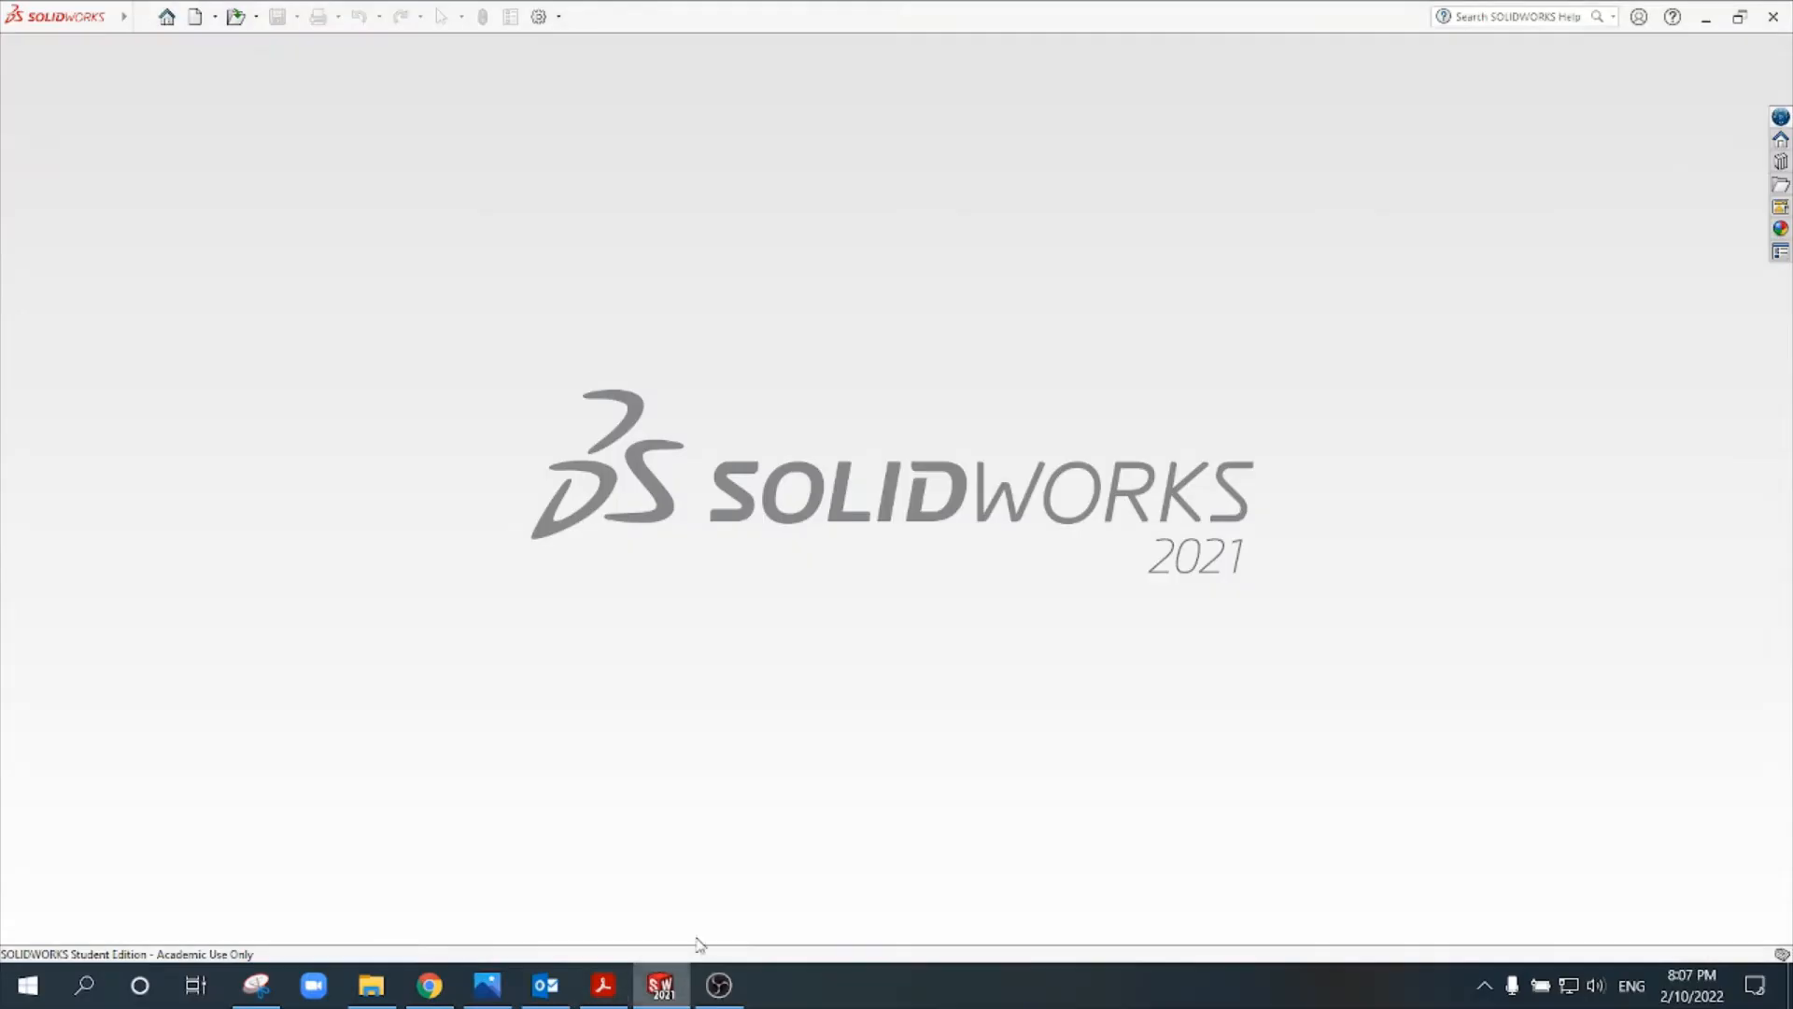
click(196, 17)
double_click(651, 303)
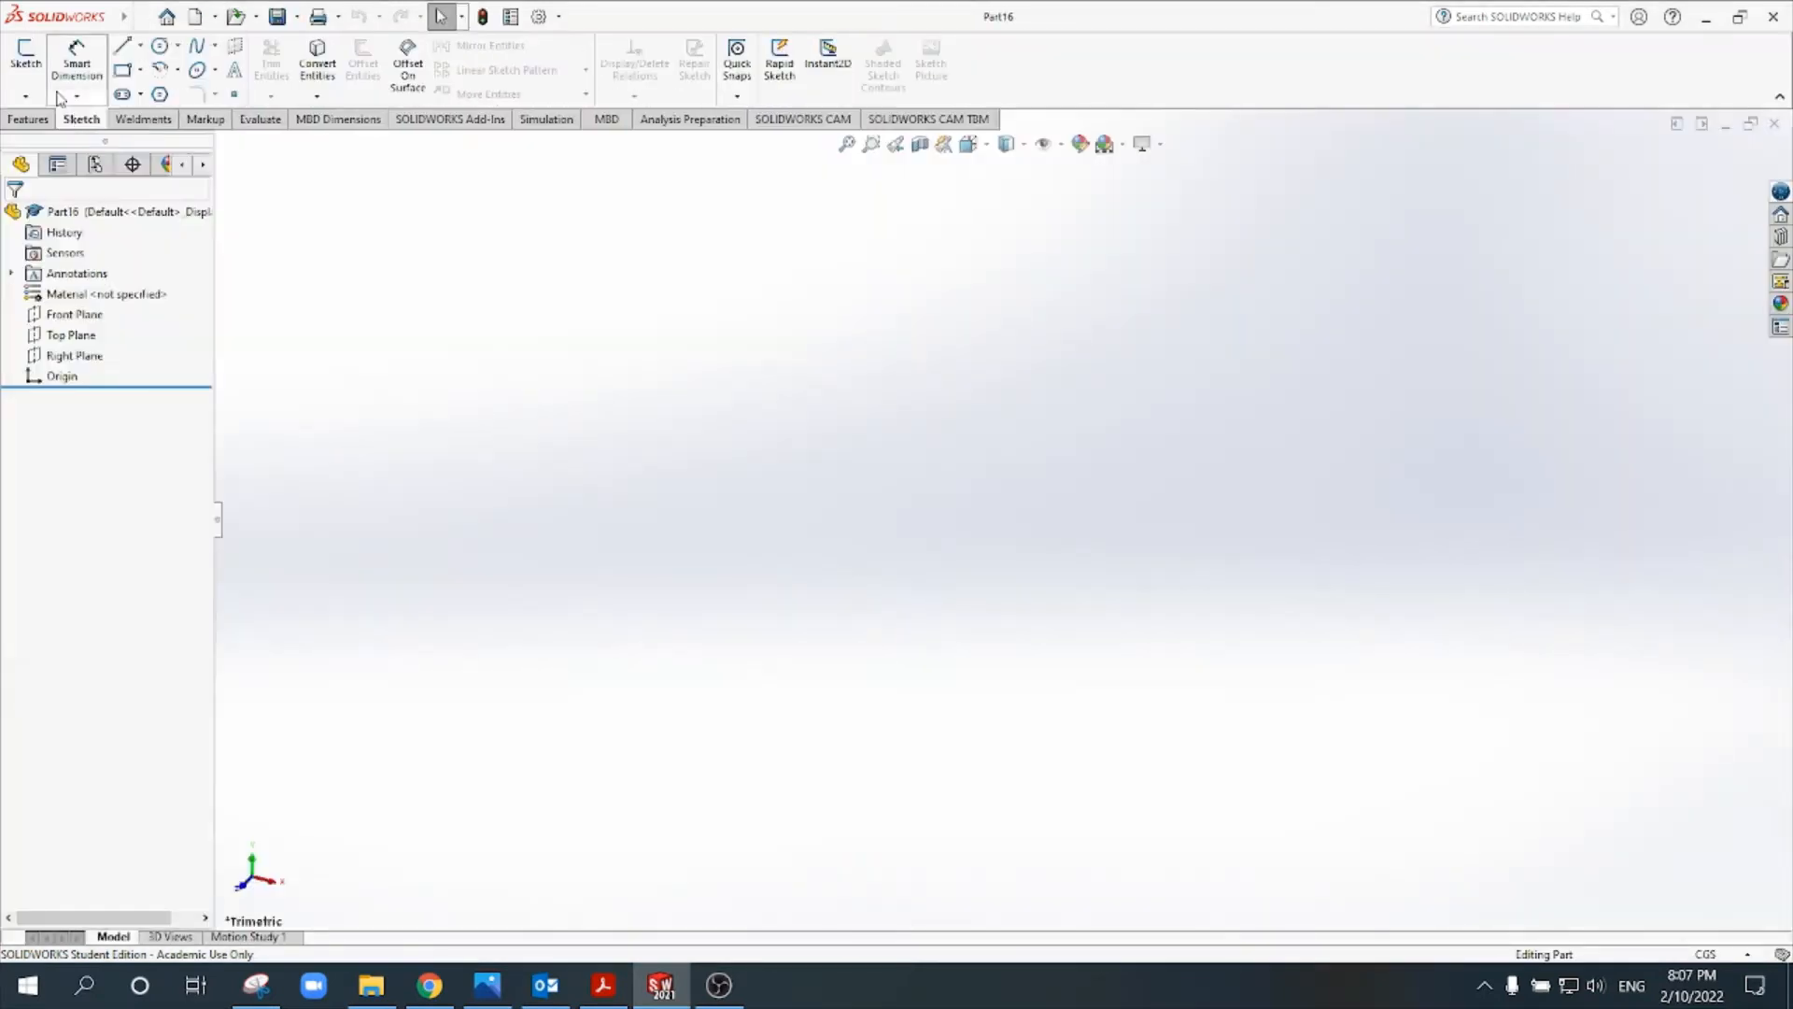
- Start a sketch on the Front Plane and draw a corner rectangle from the origin, about 7.66 by 4.67 cm
click(26, 55)
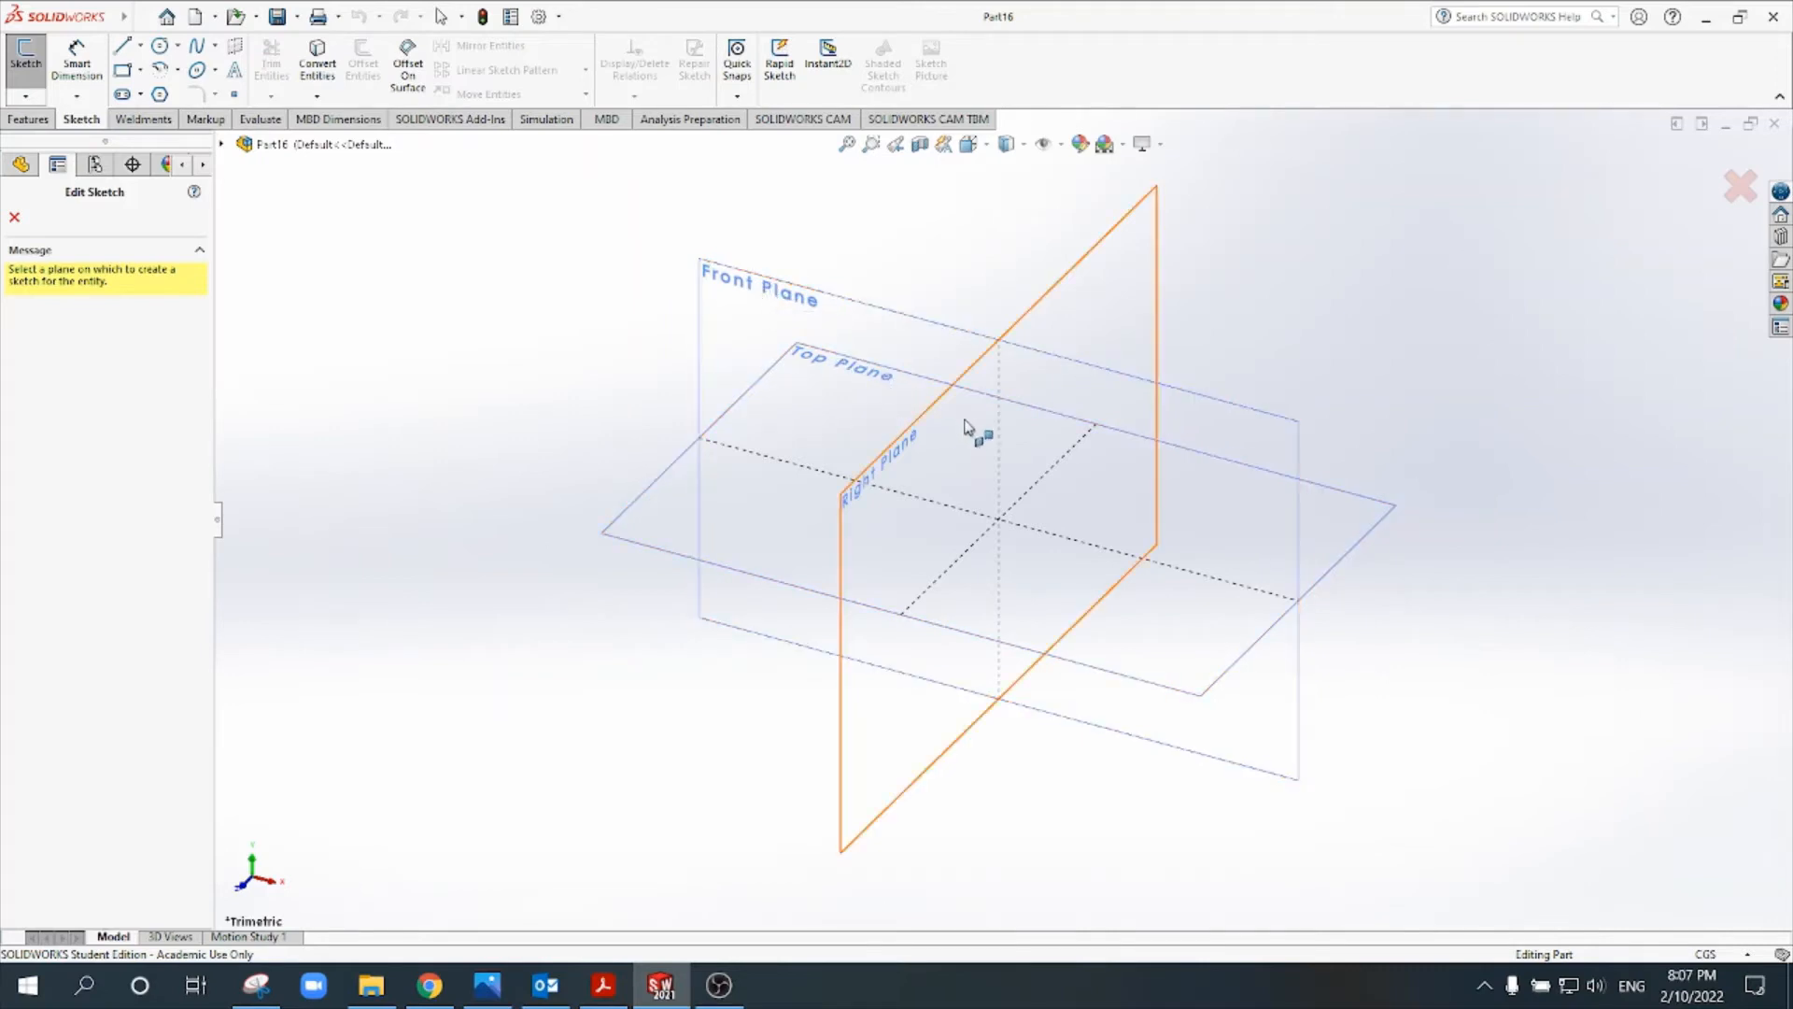
click(863, 313)
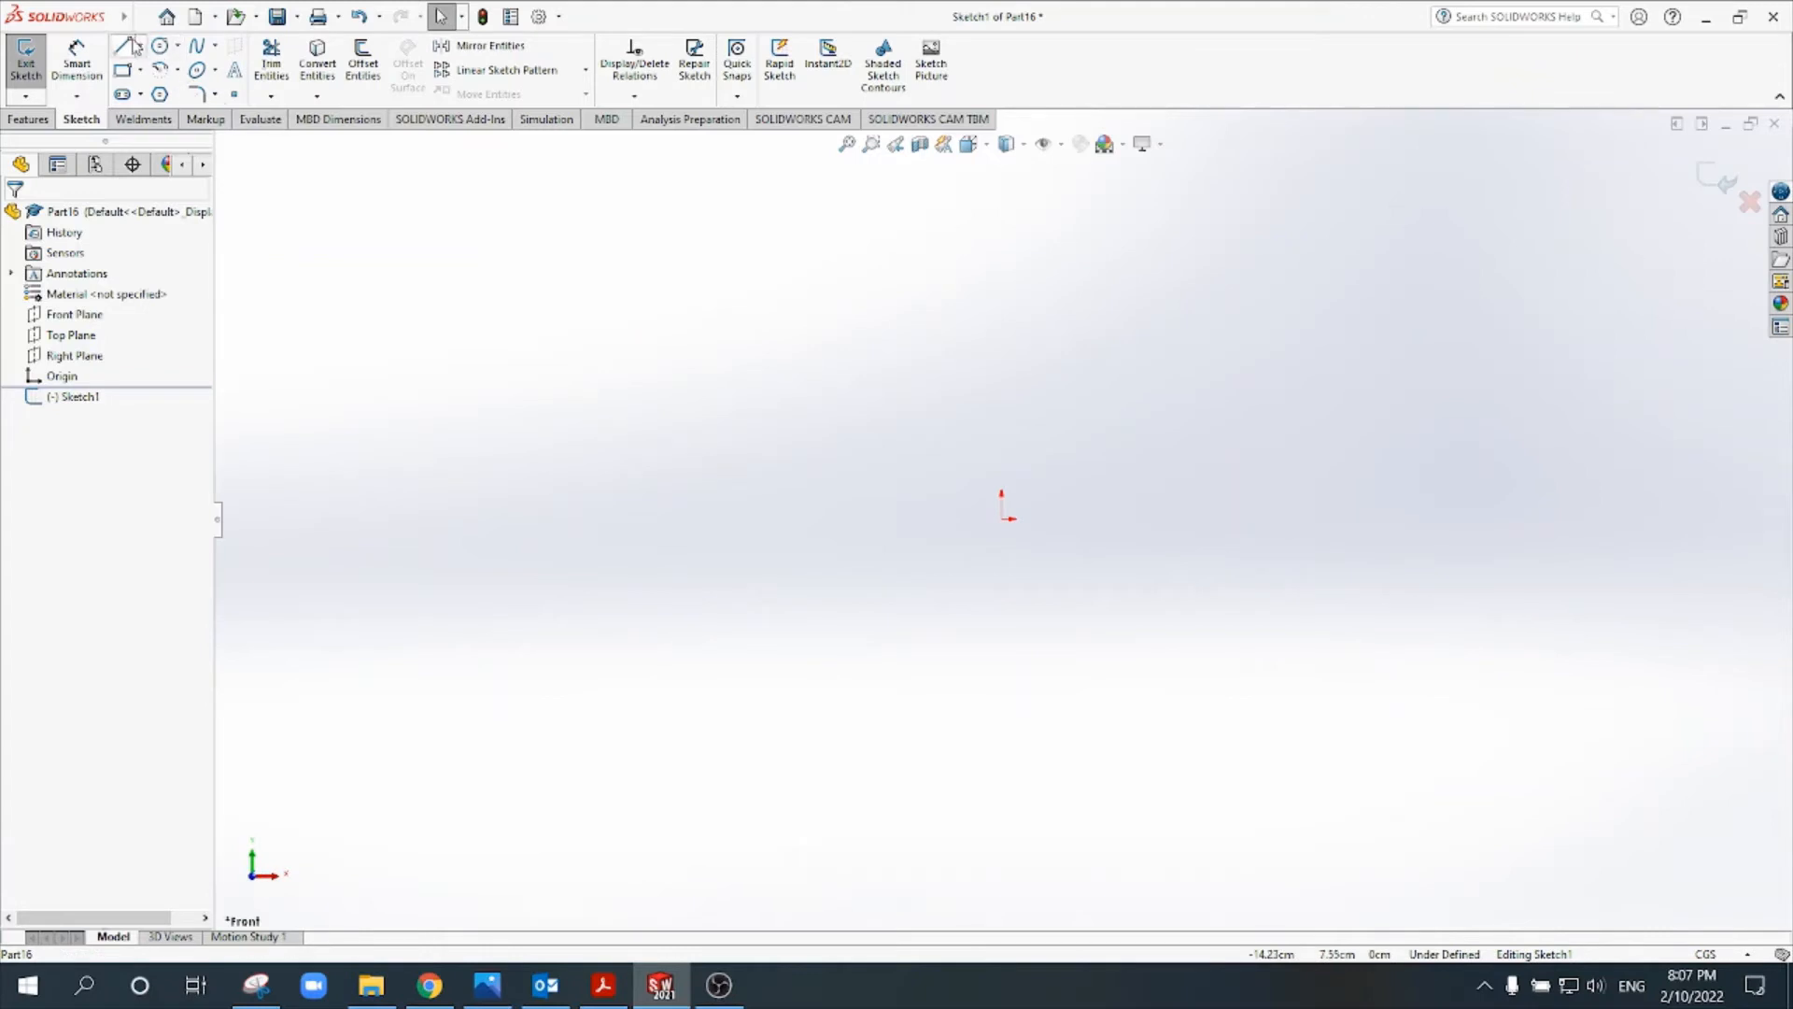
click(129, 73)
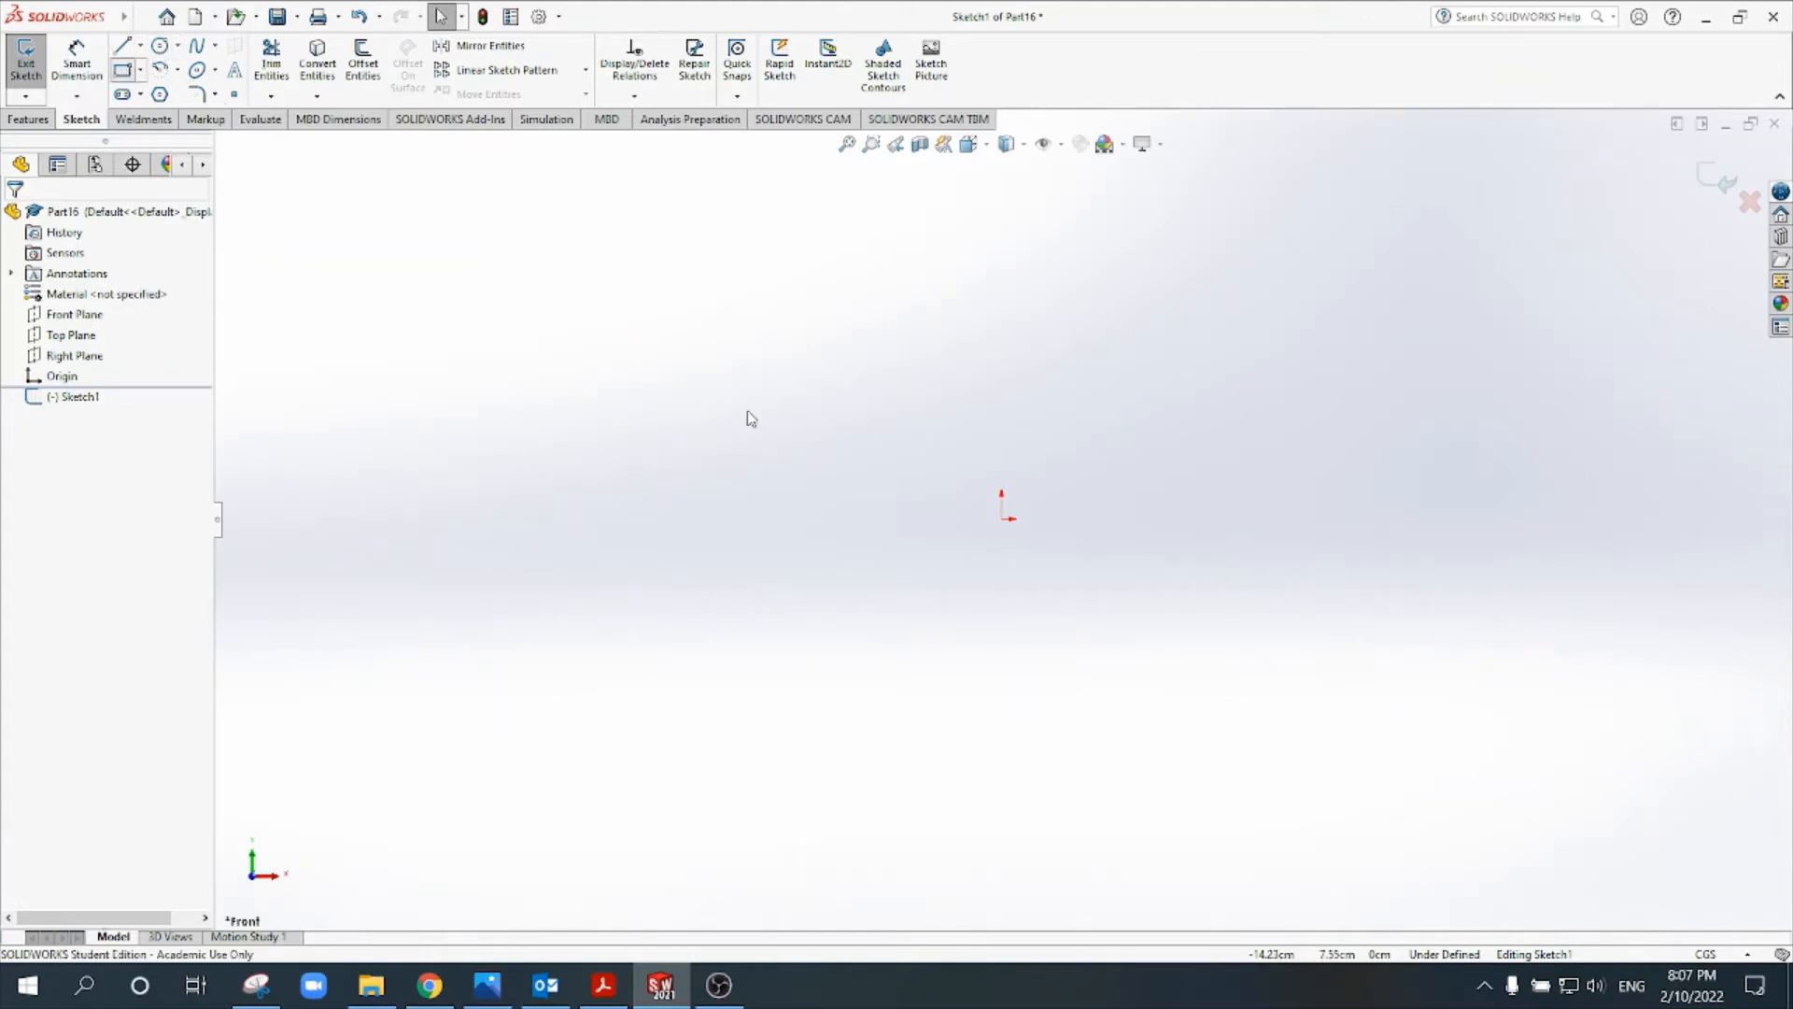
click(1001, 518)
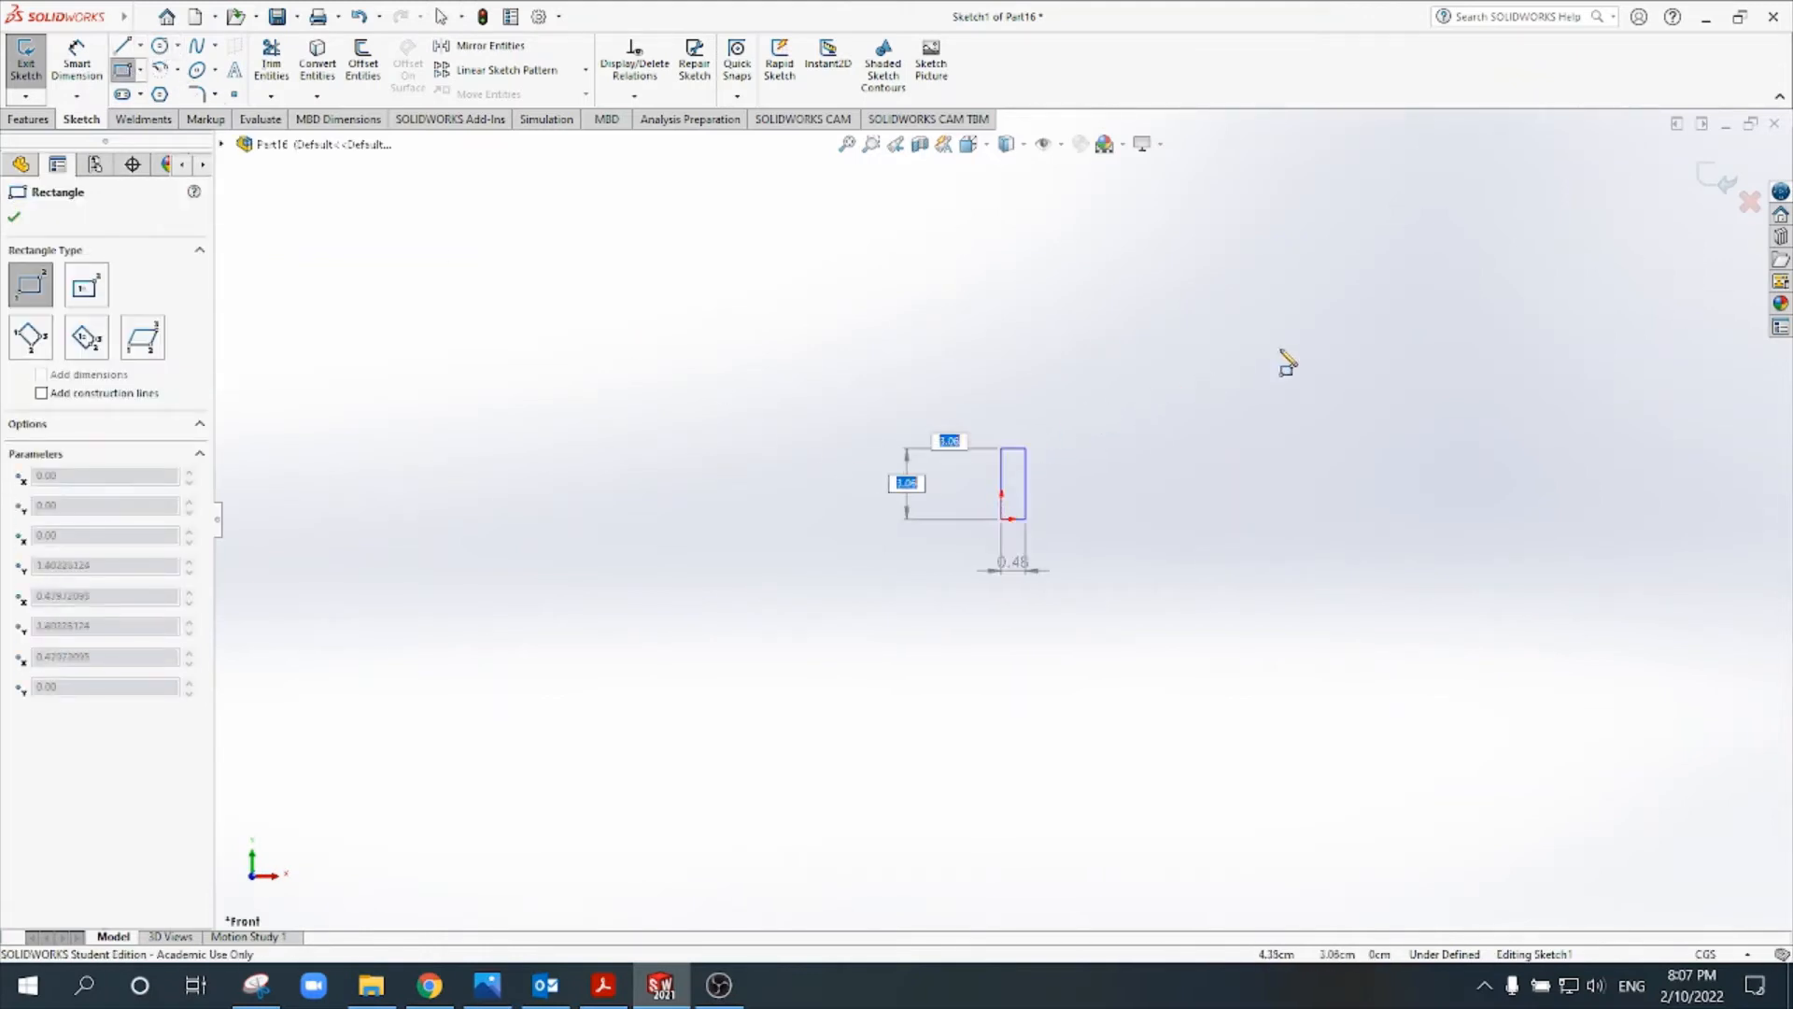
click(1388, 283)
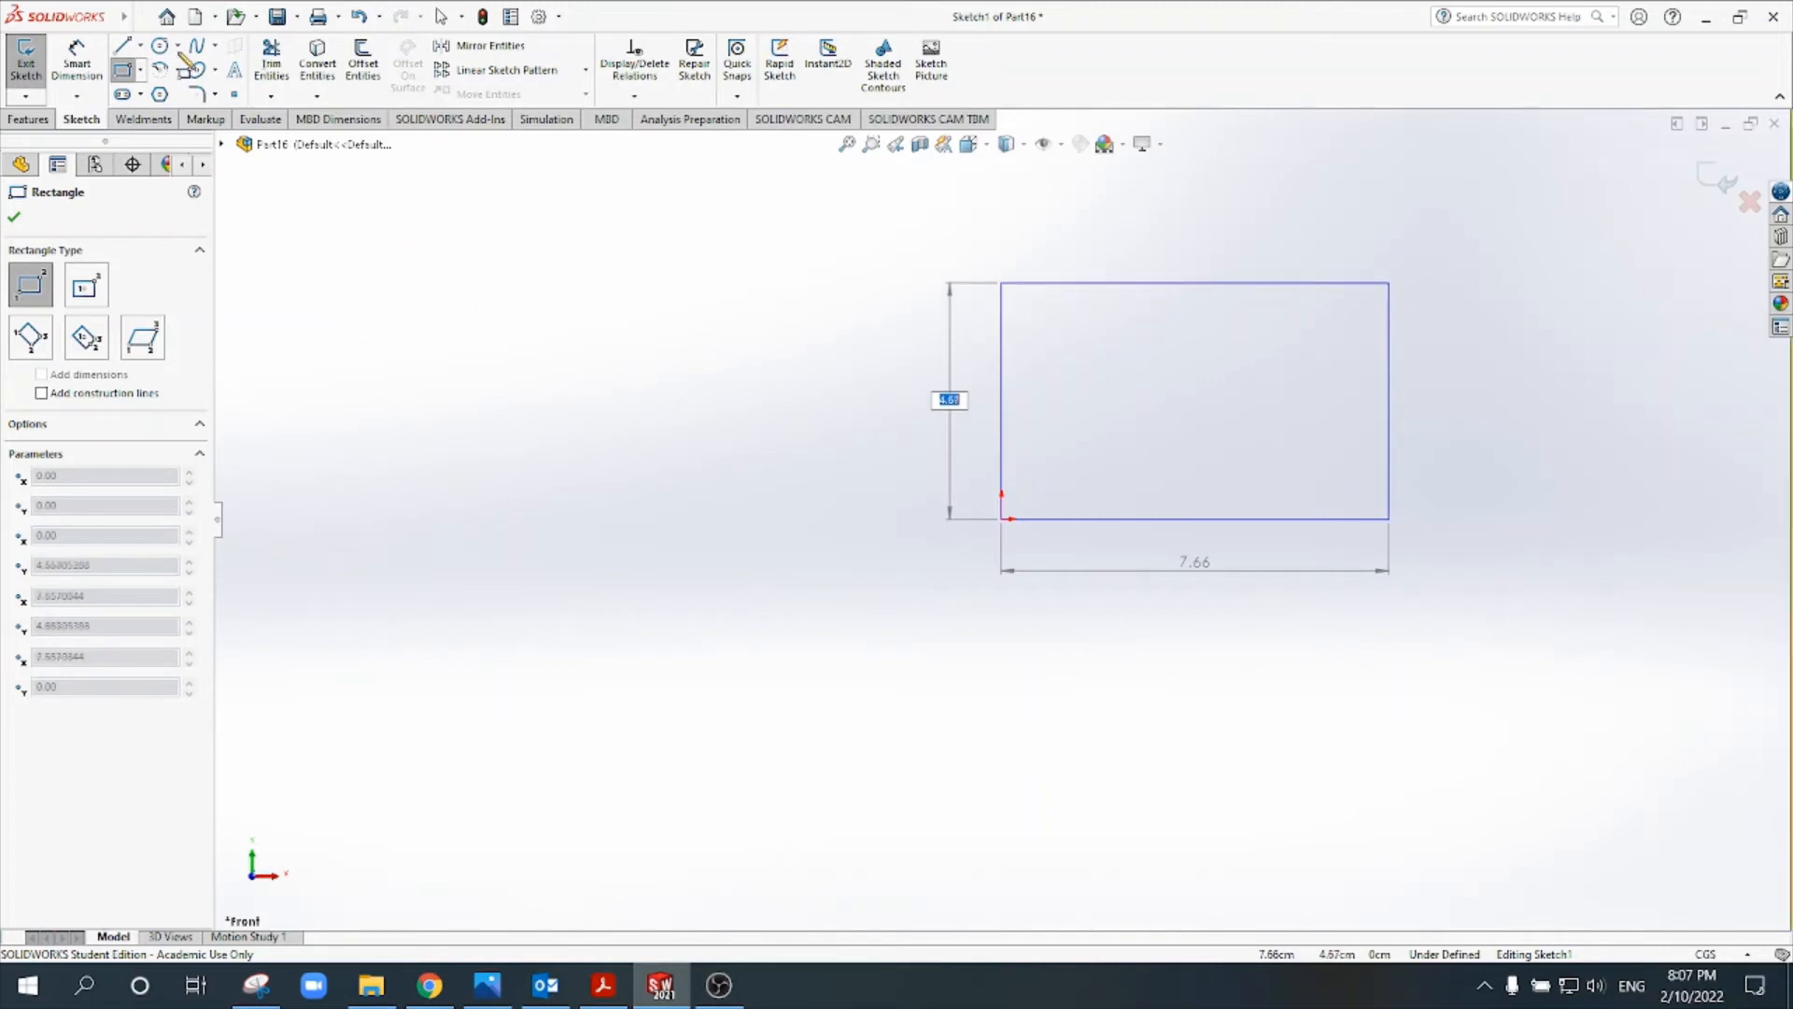
- Dimension the rectangle to 4 cm wide and 2.5 cm high
click(78, 69)
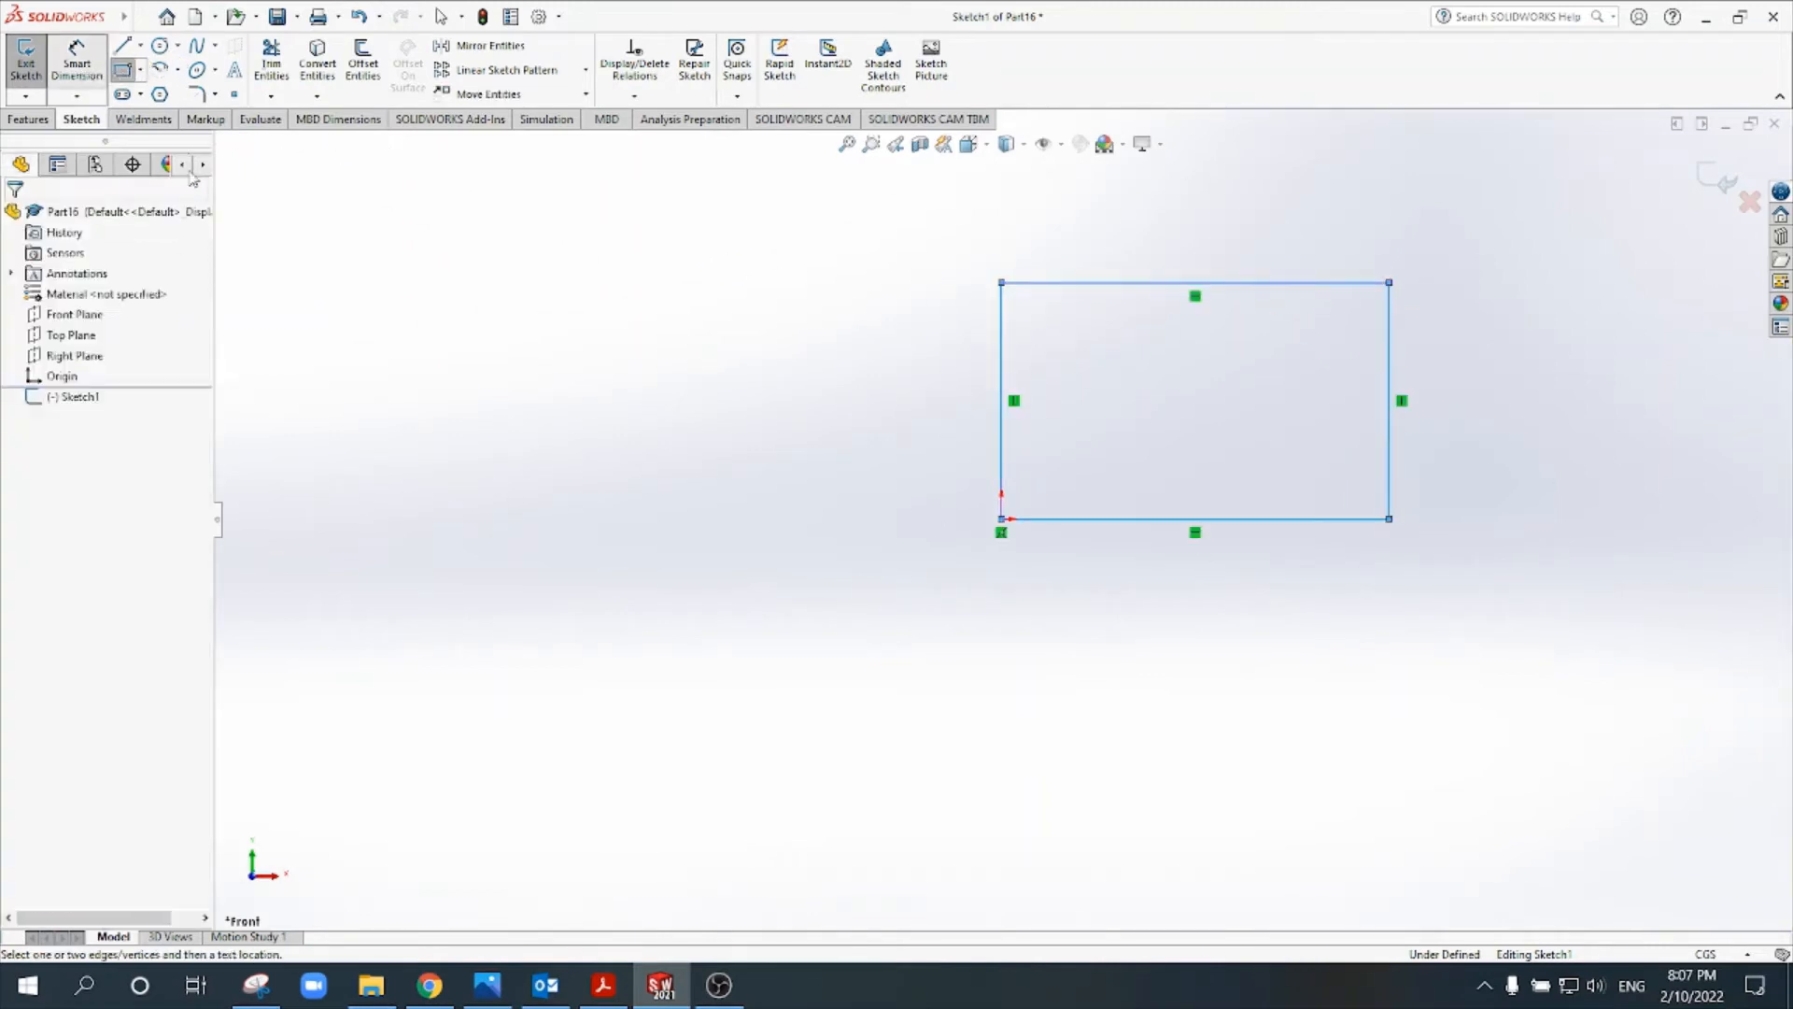
click(1242, 519)
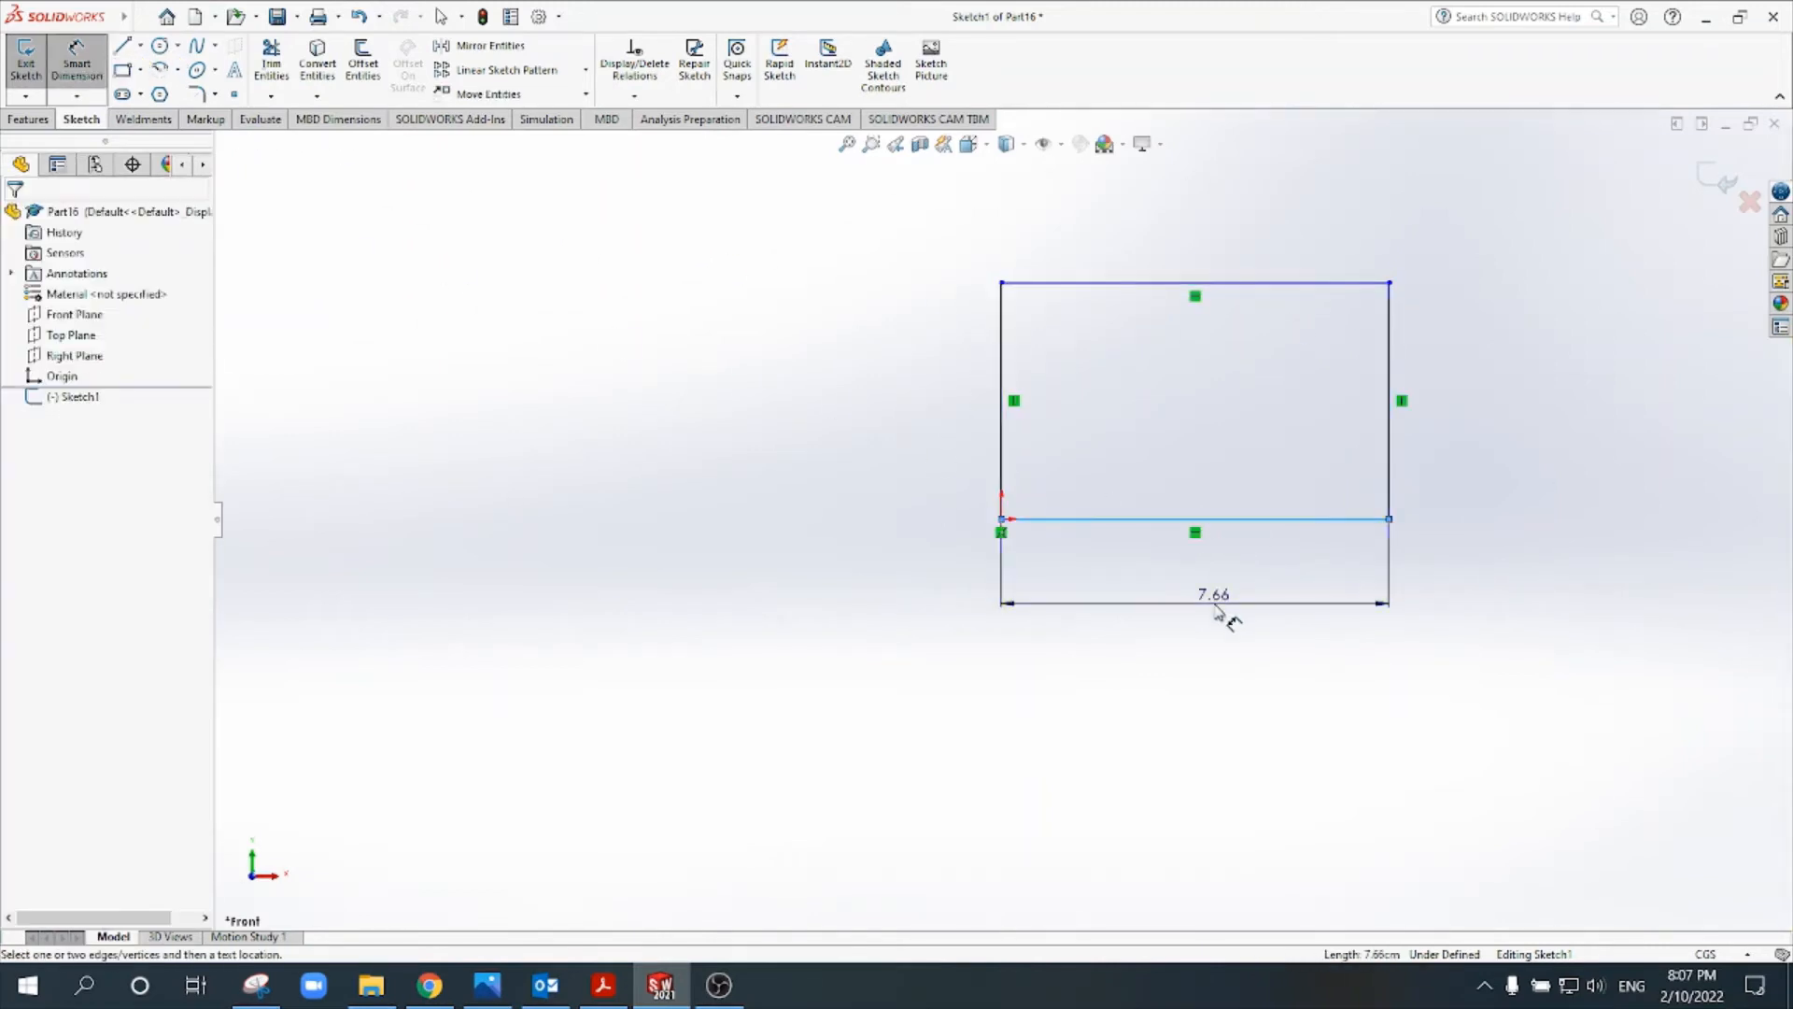
click(1216, 606)
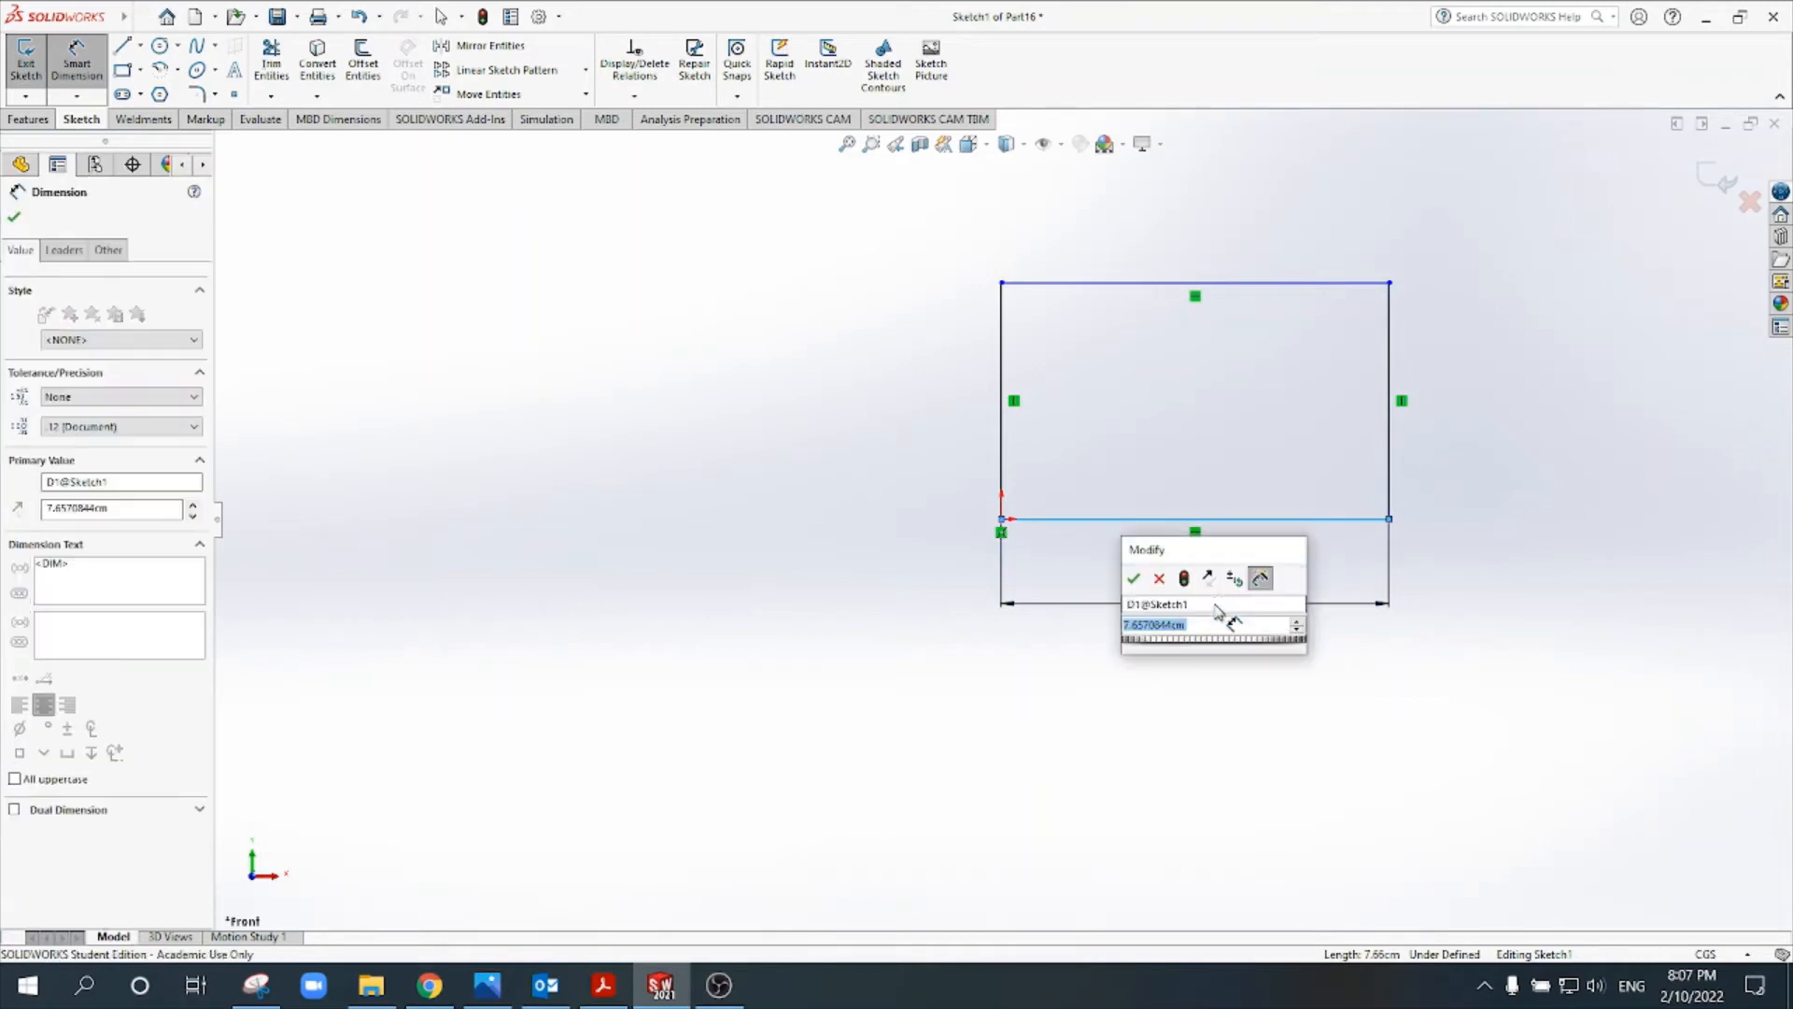
text(4)
key(Return)
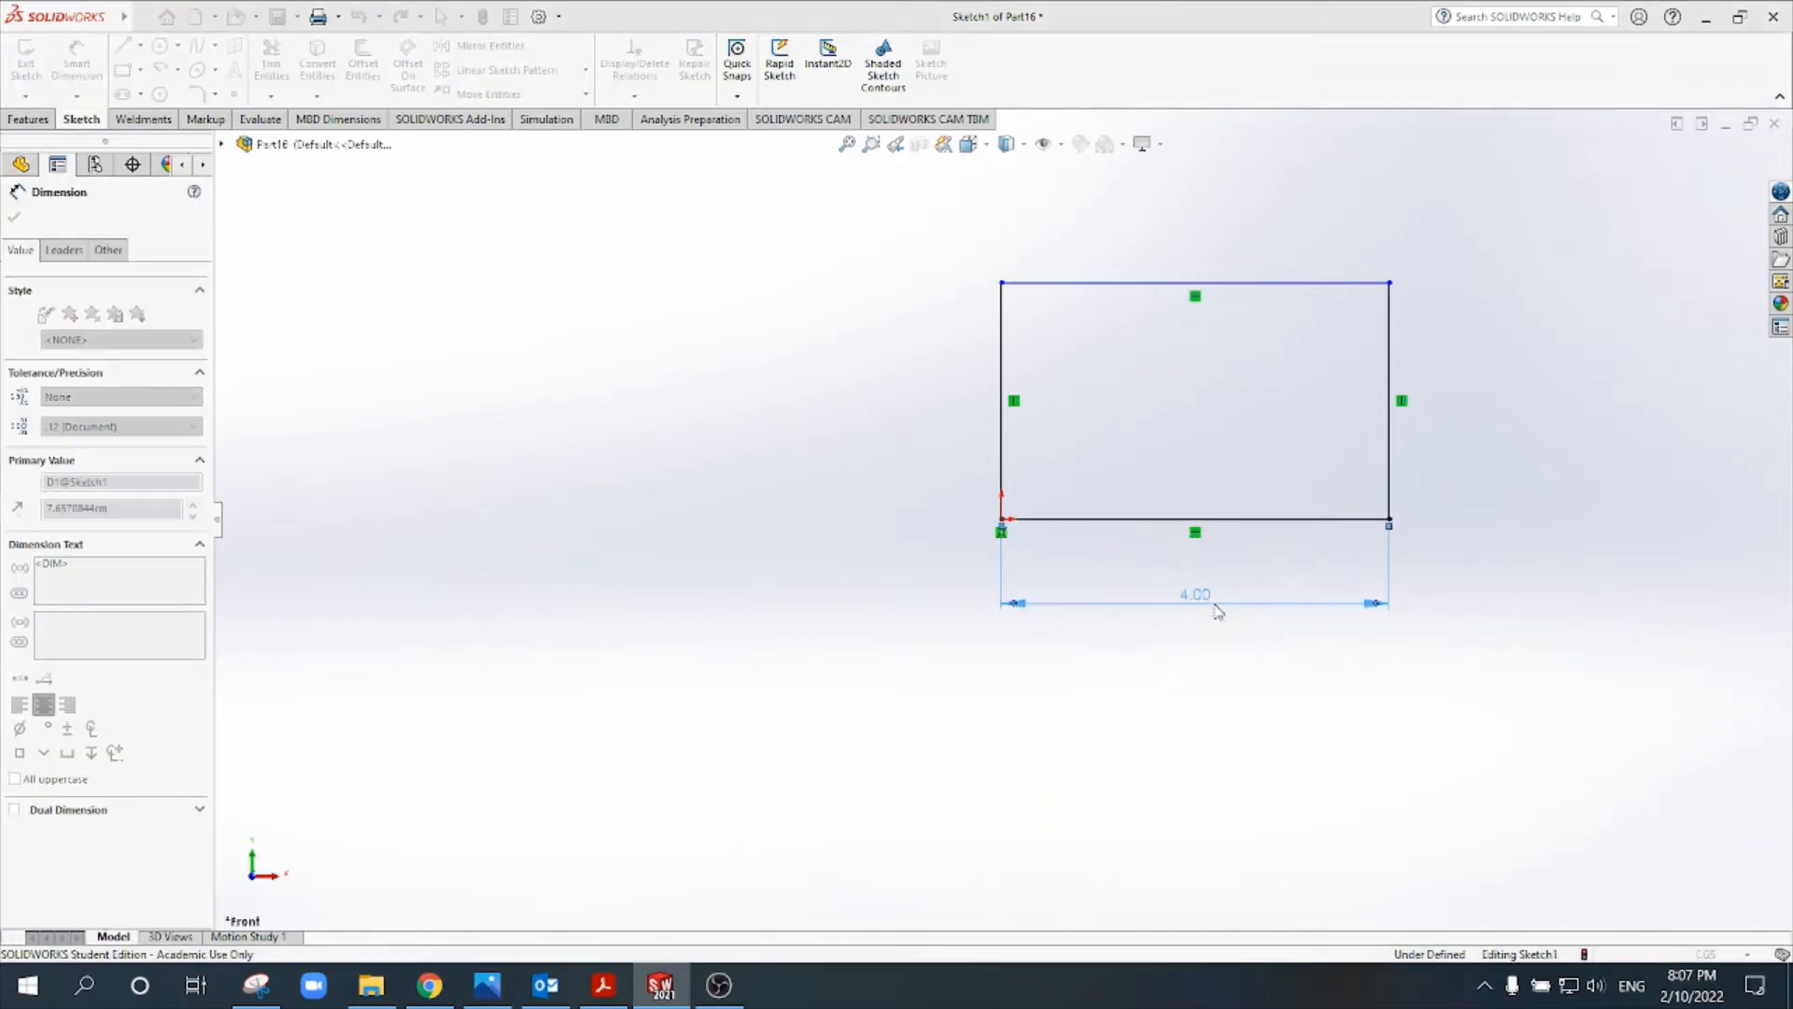
click(1391, 375)
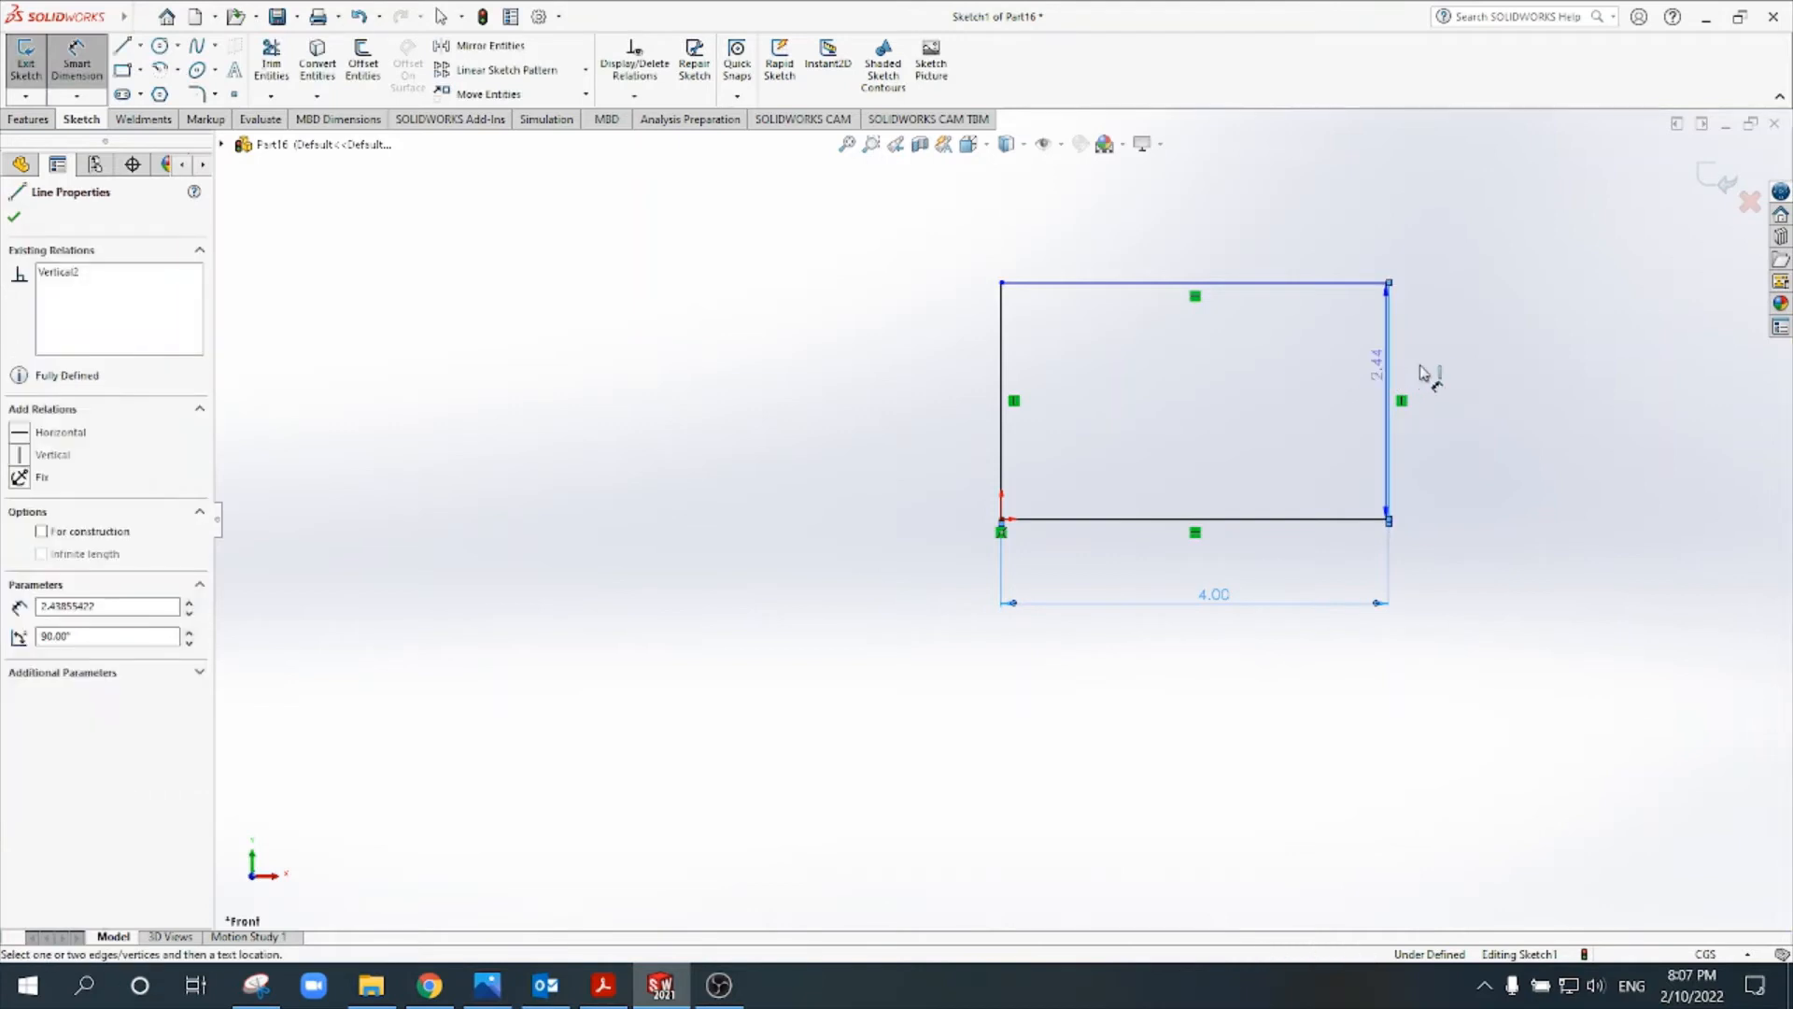
click(1481, 381)
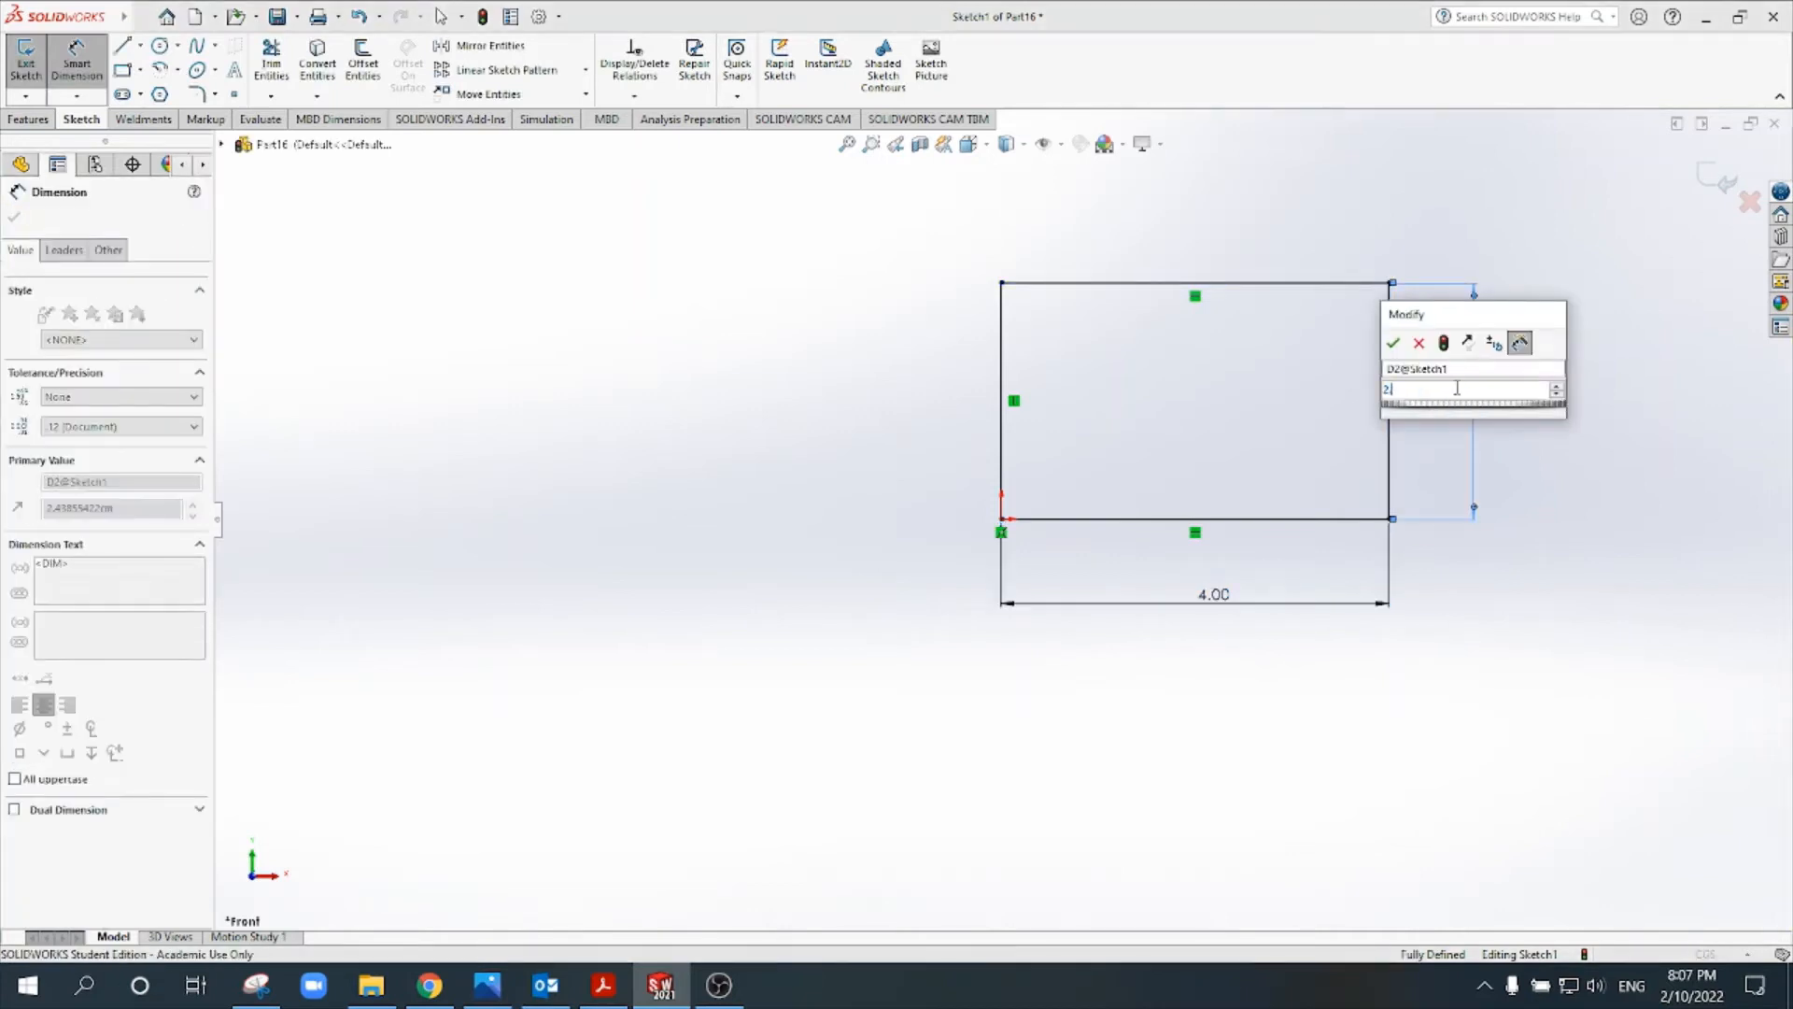
key(Return)
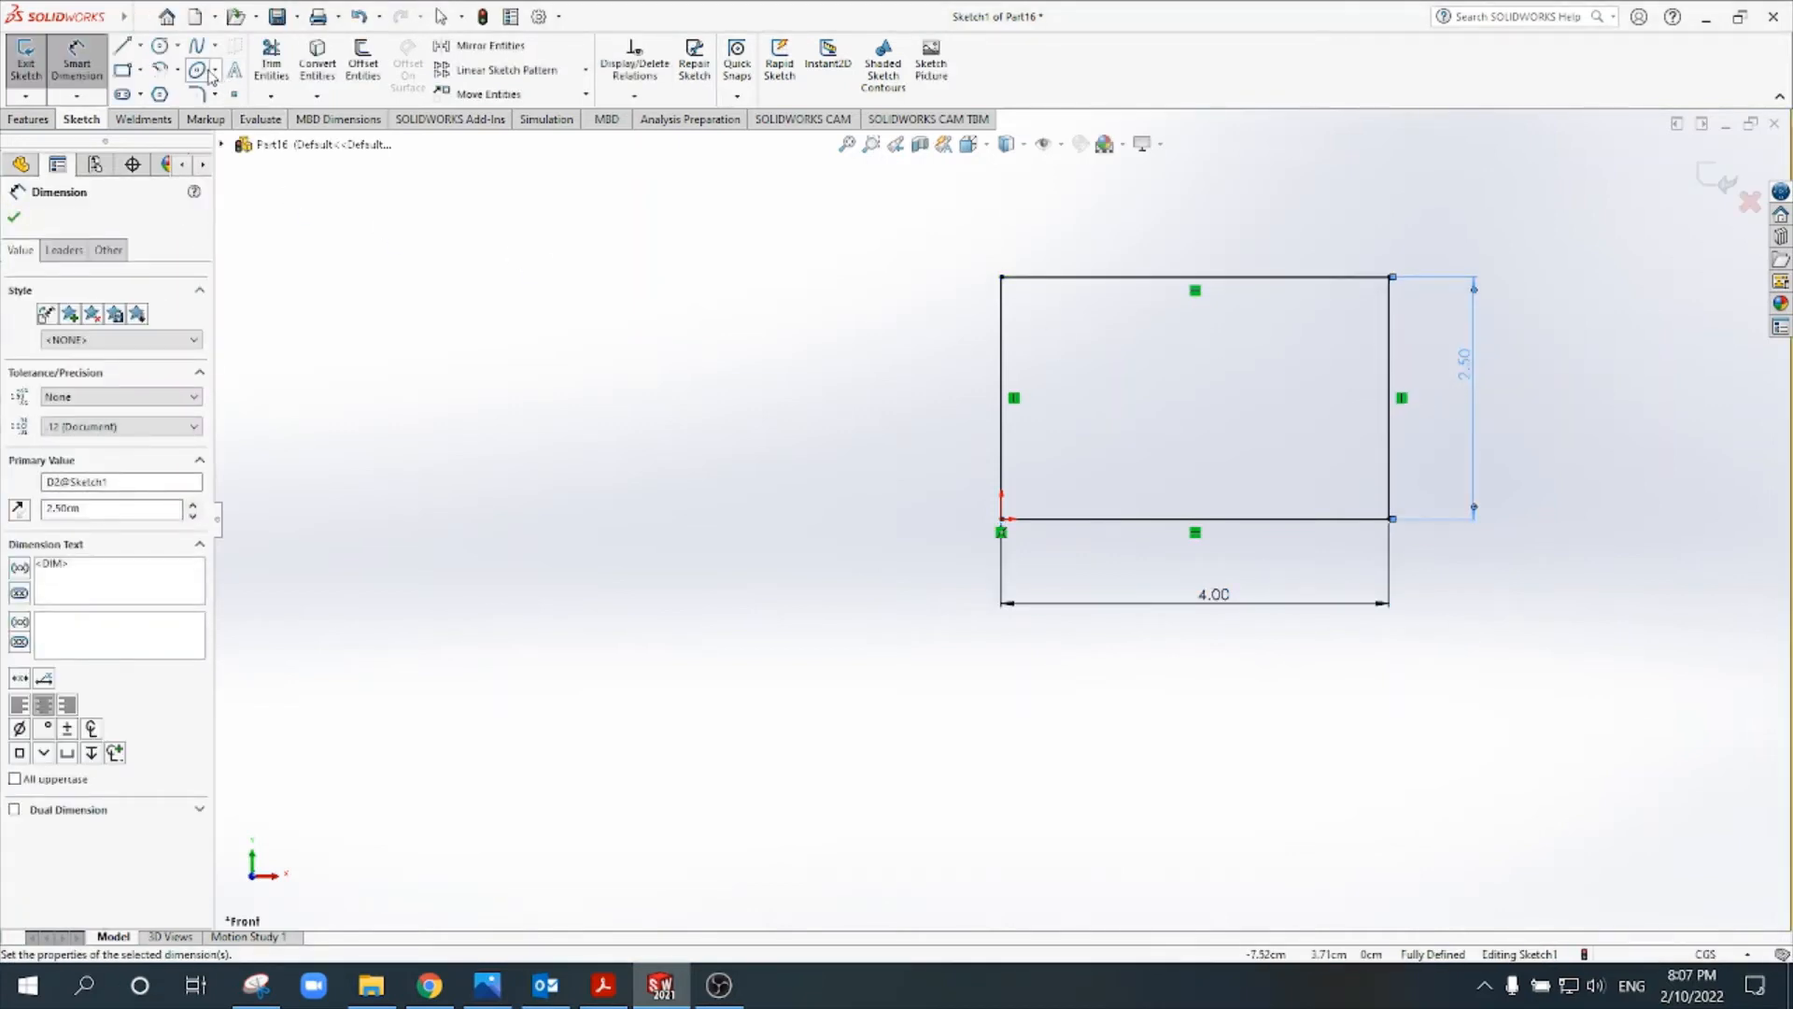
- Sketch a circle about 1.12 cm in diameter in the upper middle of the rectangle
click(159, 49)
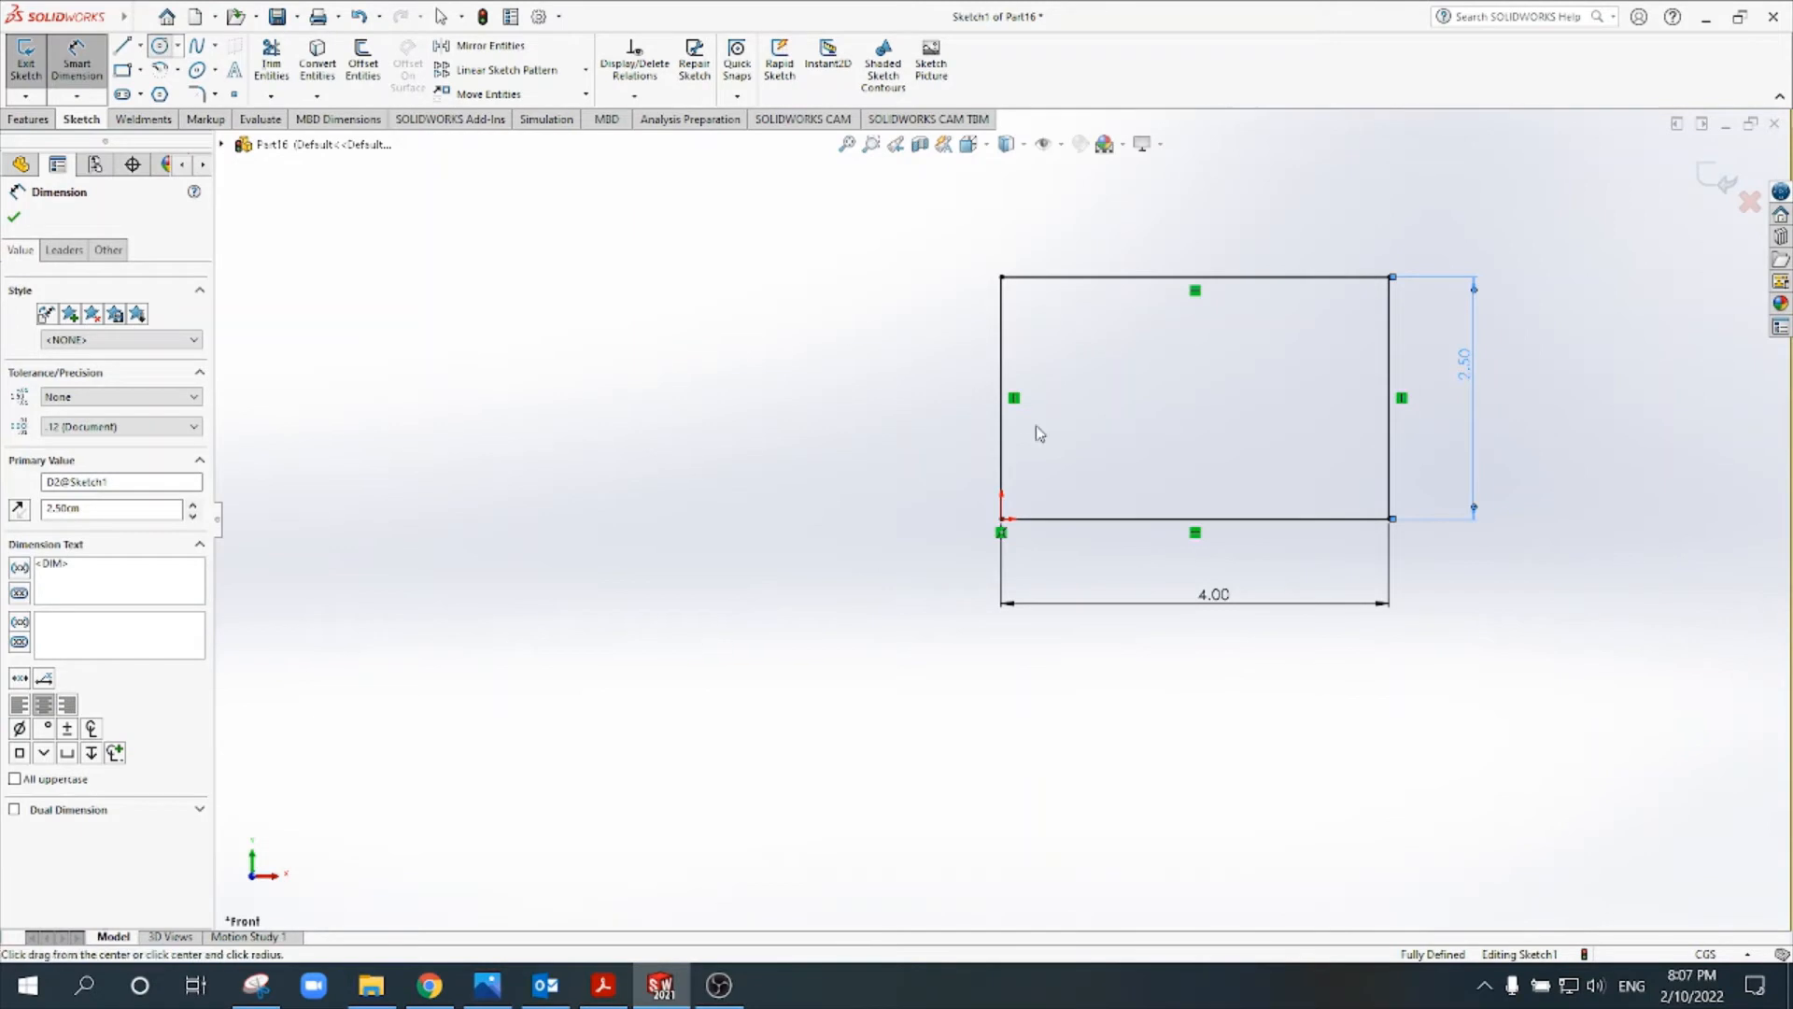
click(1196, 352)
click(1198, 408)
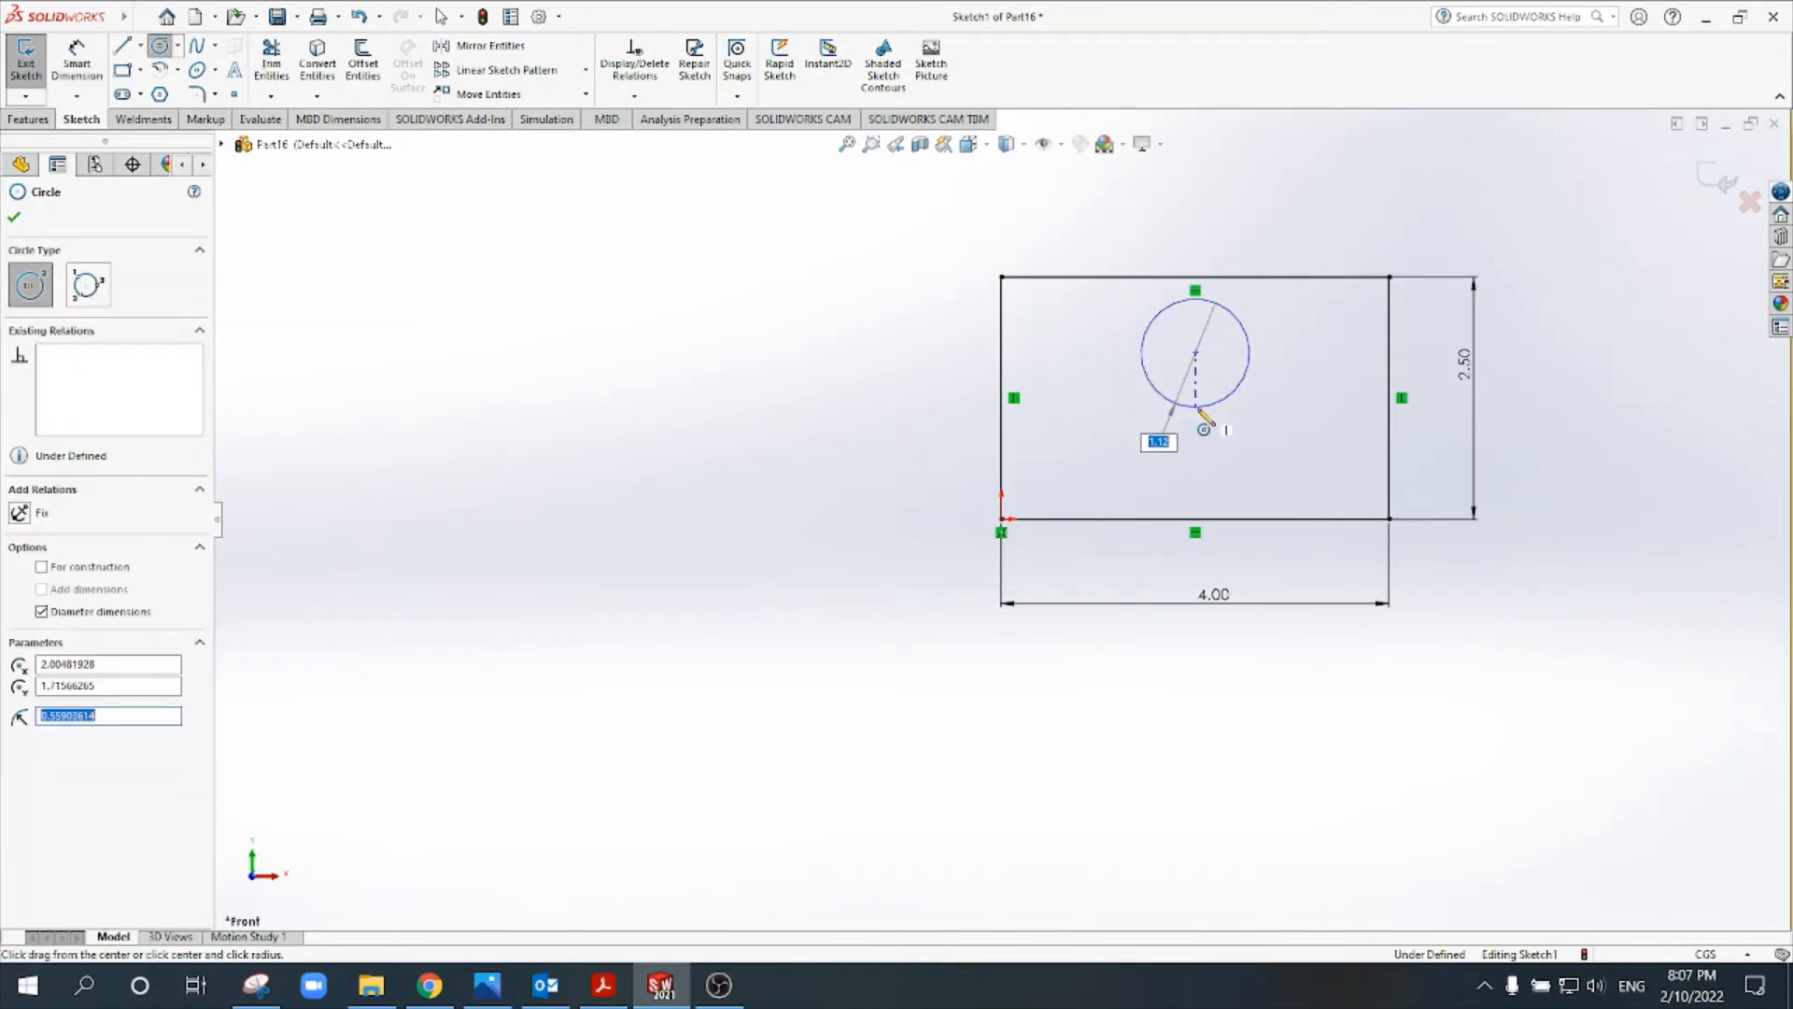
key(Escape)
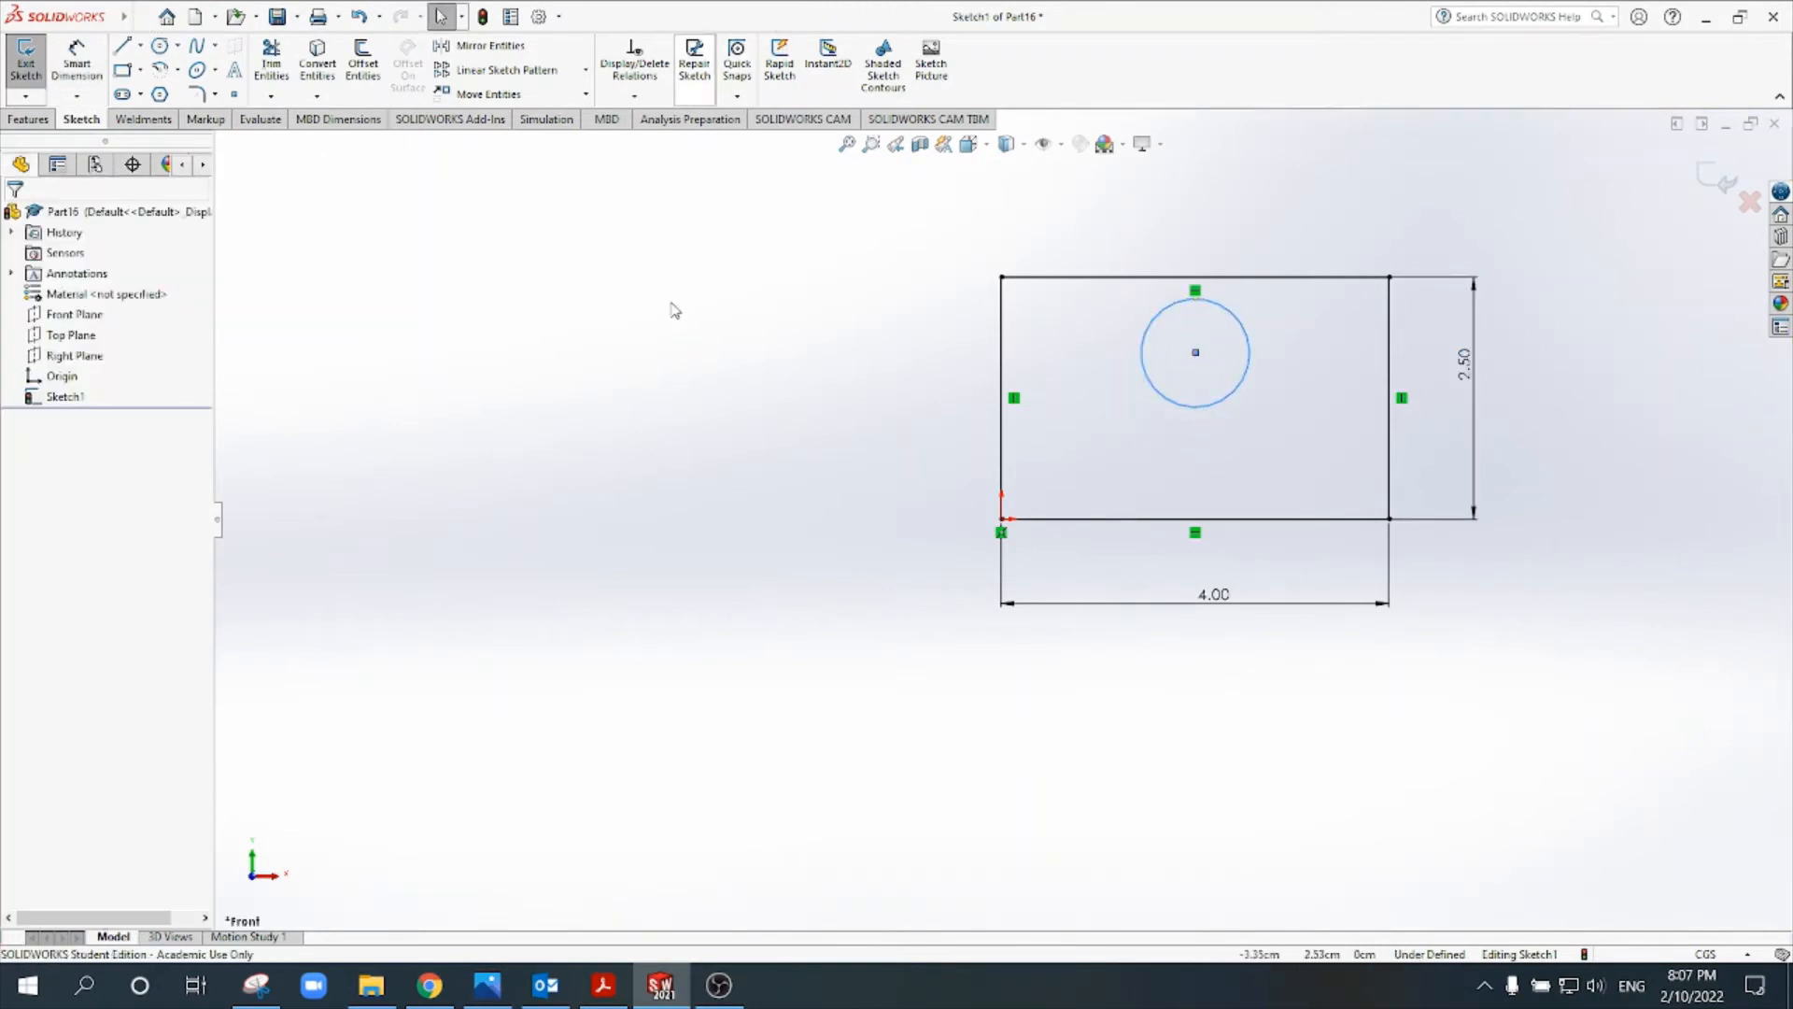
- Check the hole position in Tut 2.pdf and dimension the circle's centre 1.5 cm above the rectangle's bottom edge in SOLIDWORKS
click(603, 984)
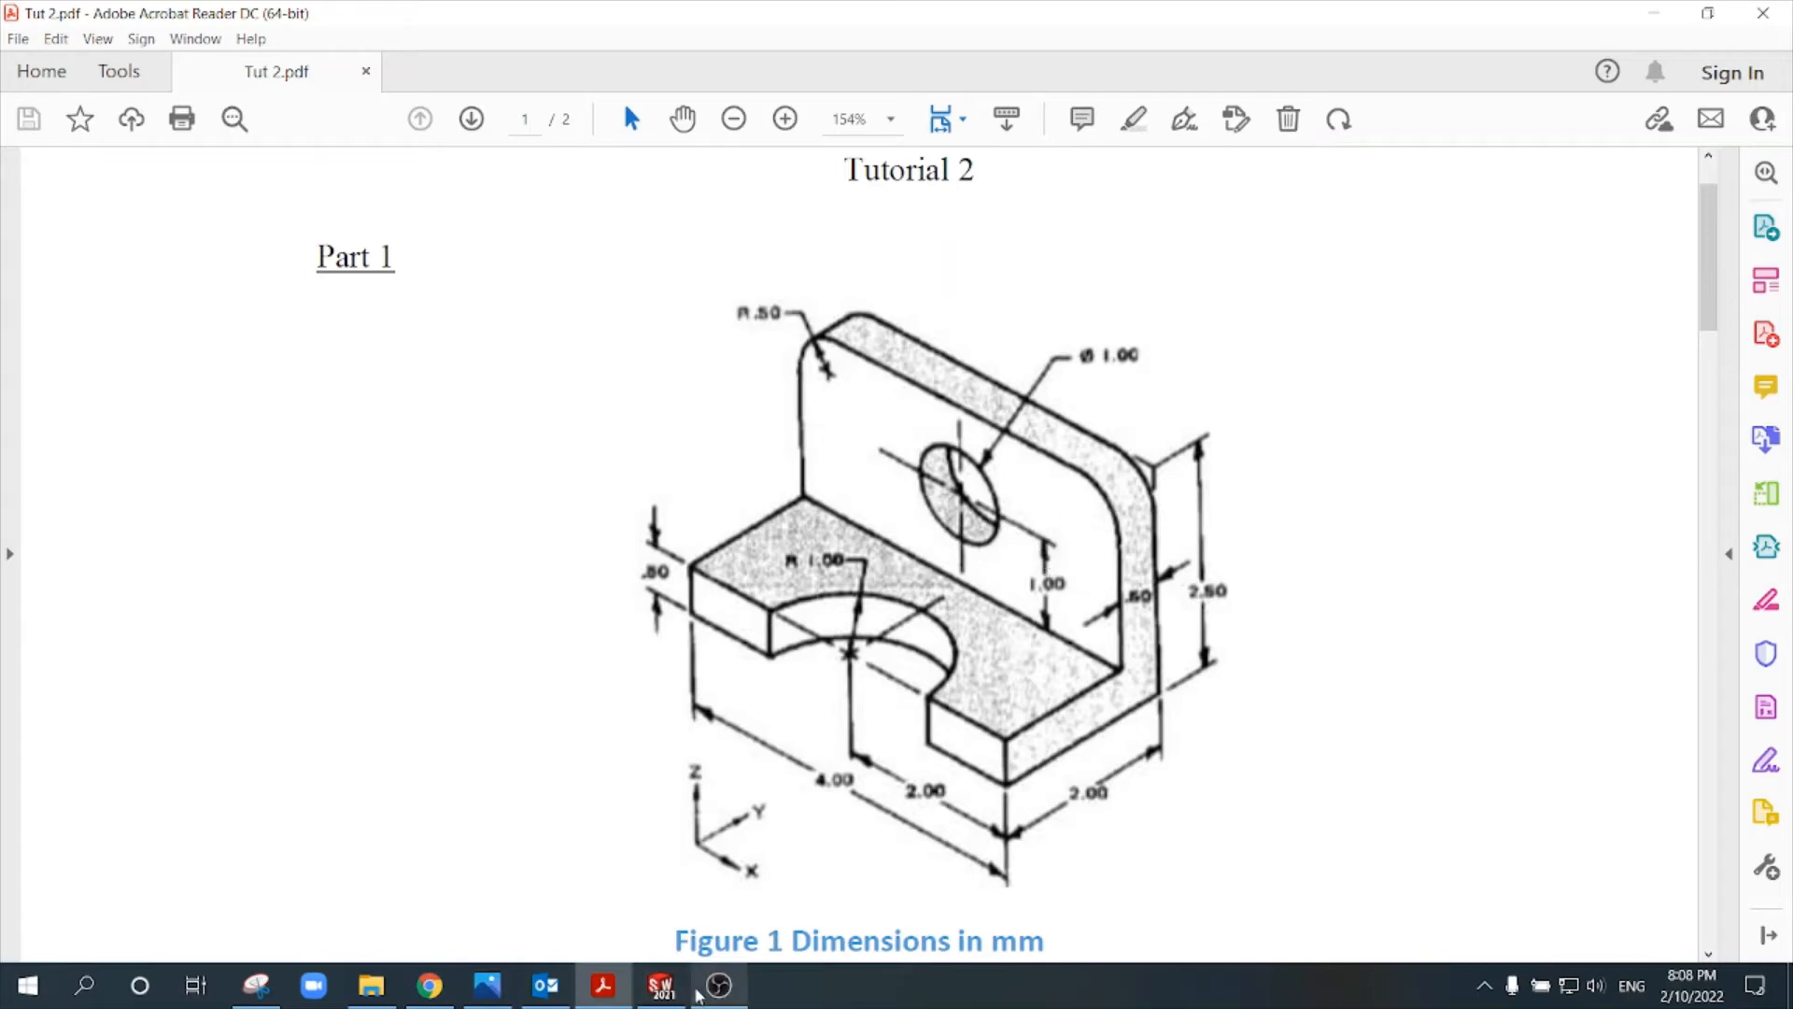
click(691, 990)
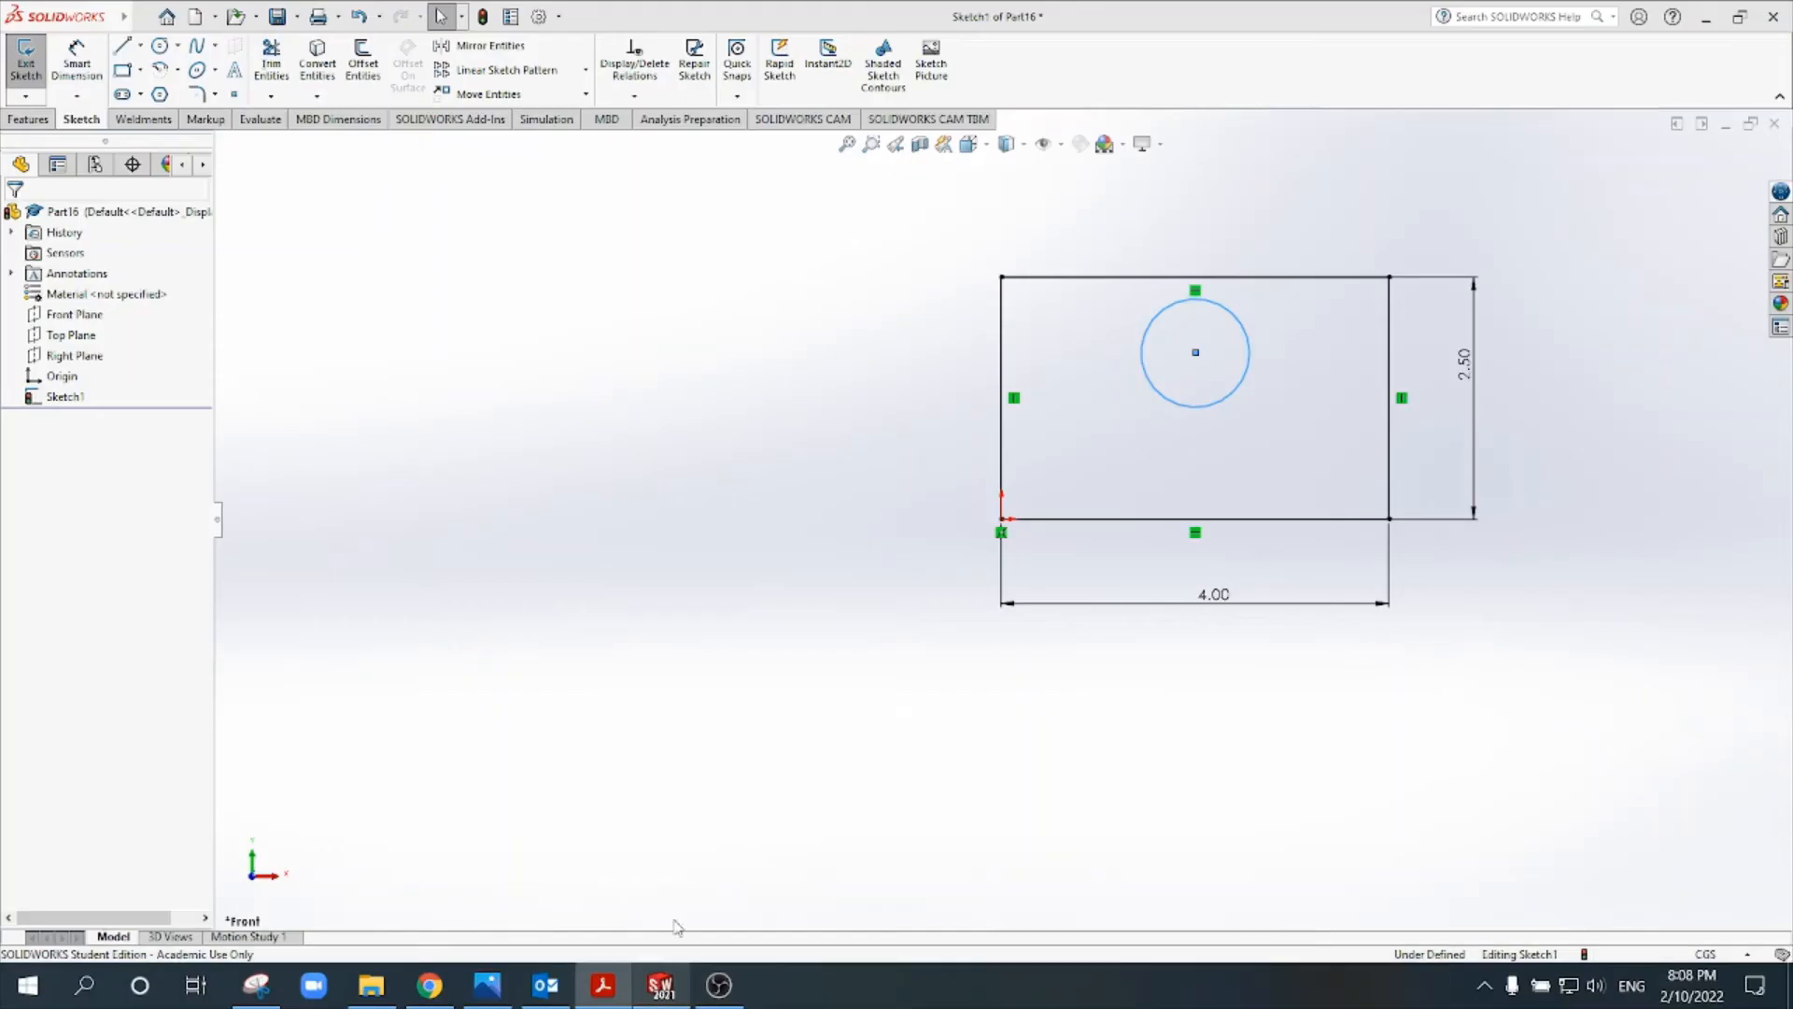
click(99, 63)
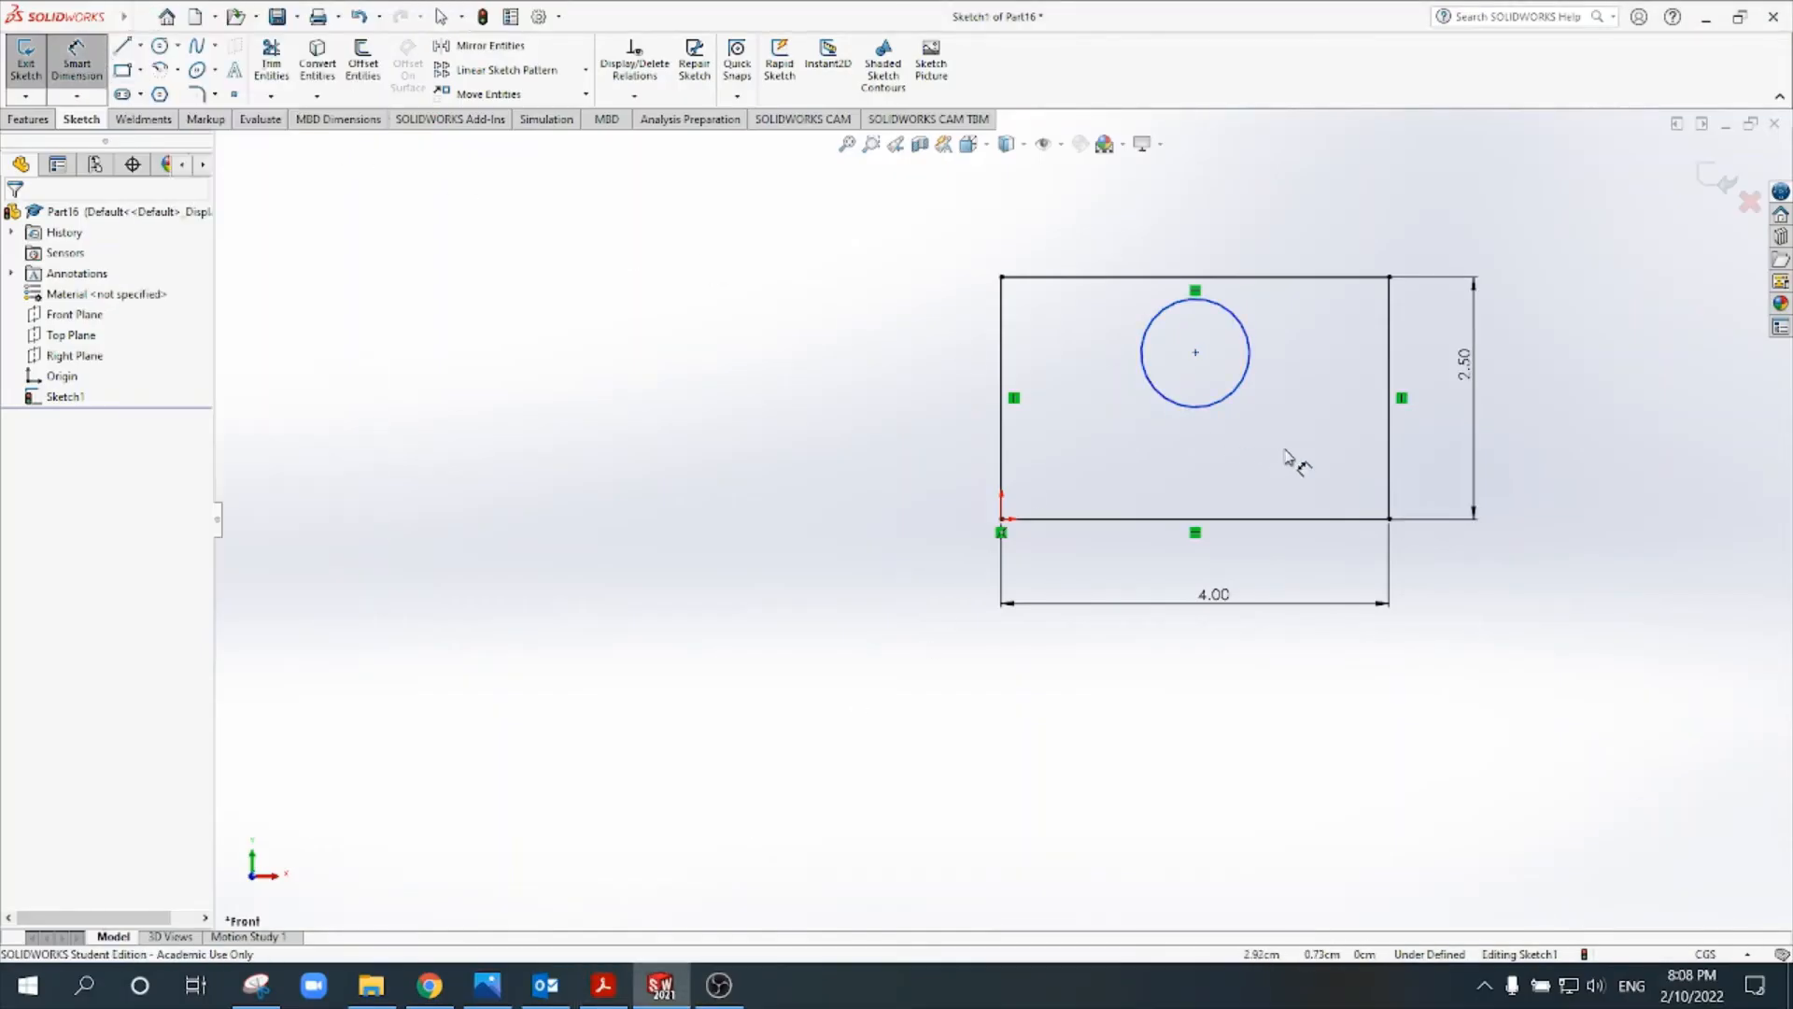
click(1196, 355)
click(1262, 519)
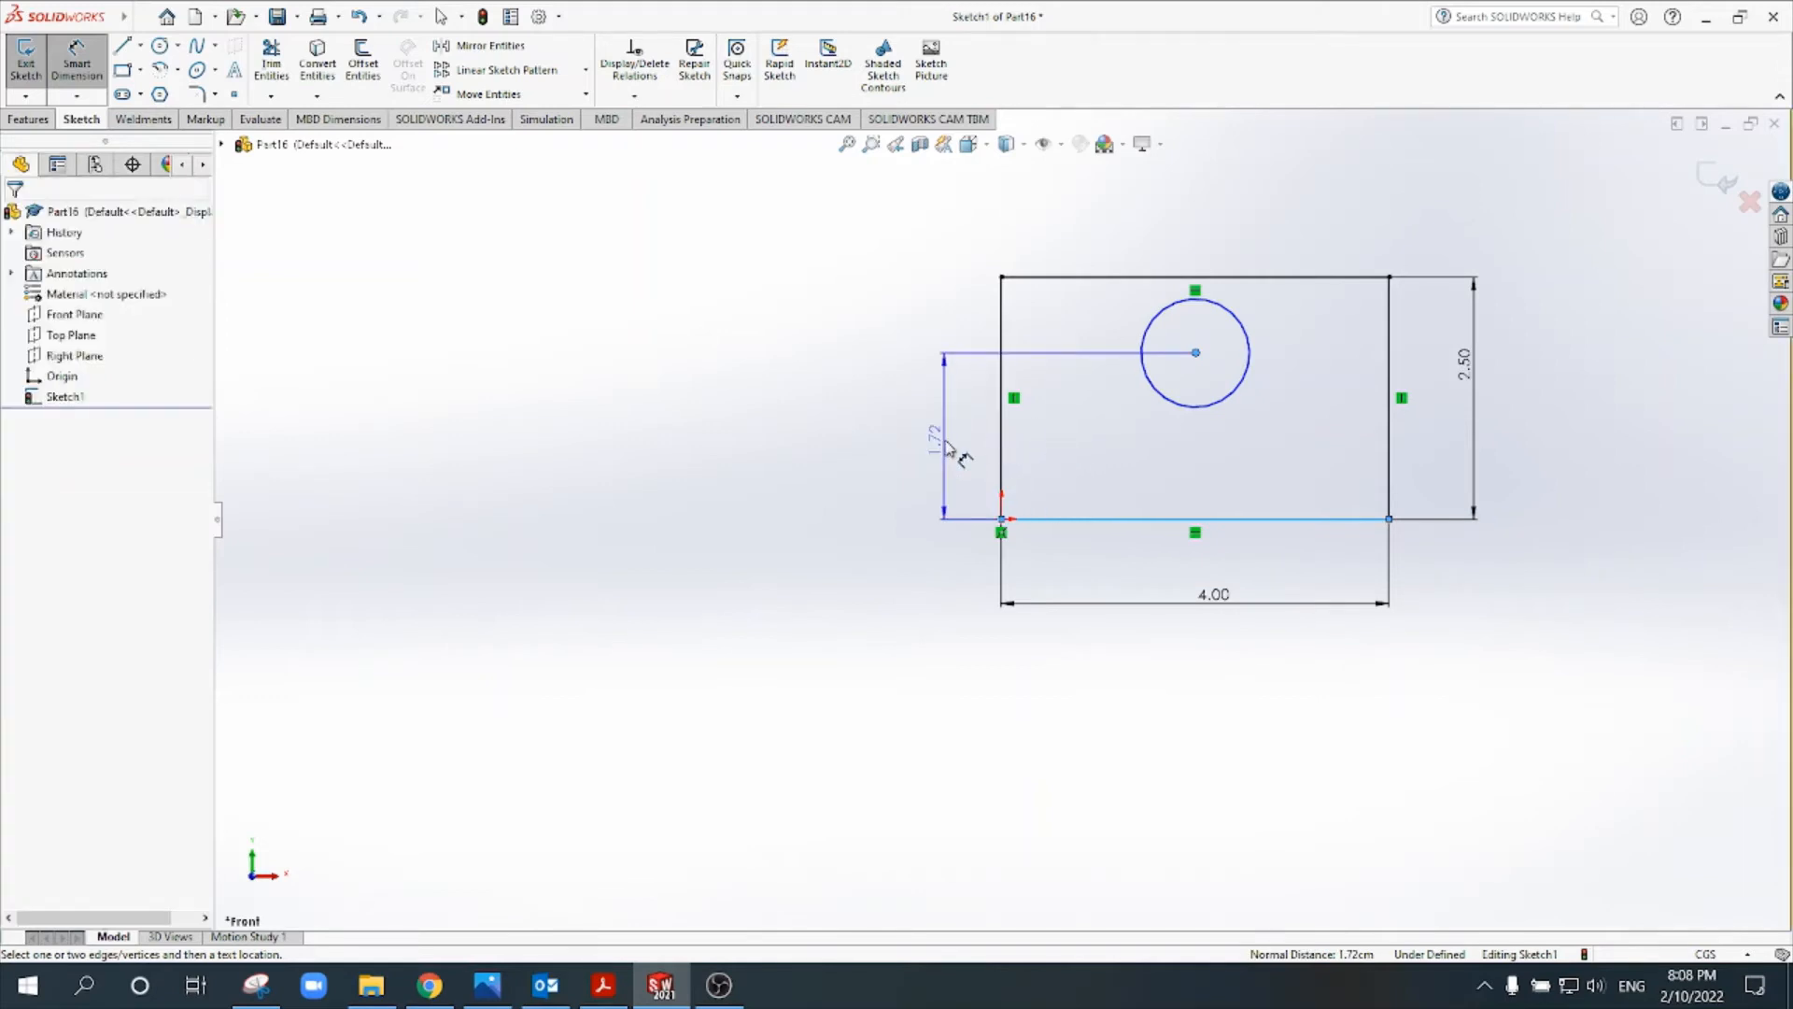
click(951, 450)
text(1.5)
key(Return)
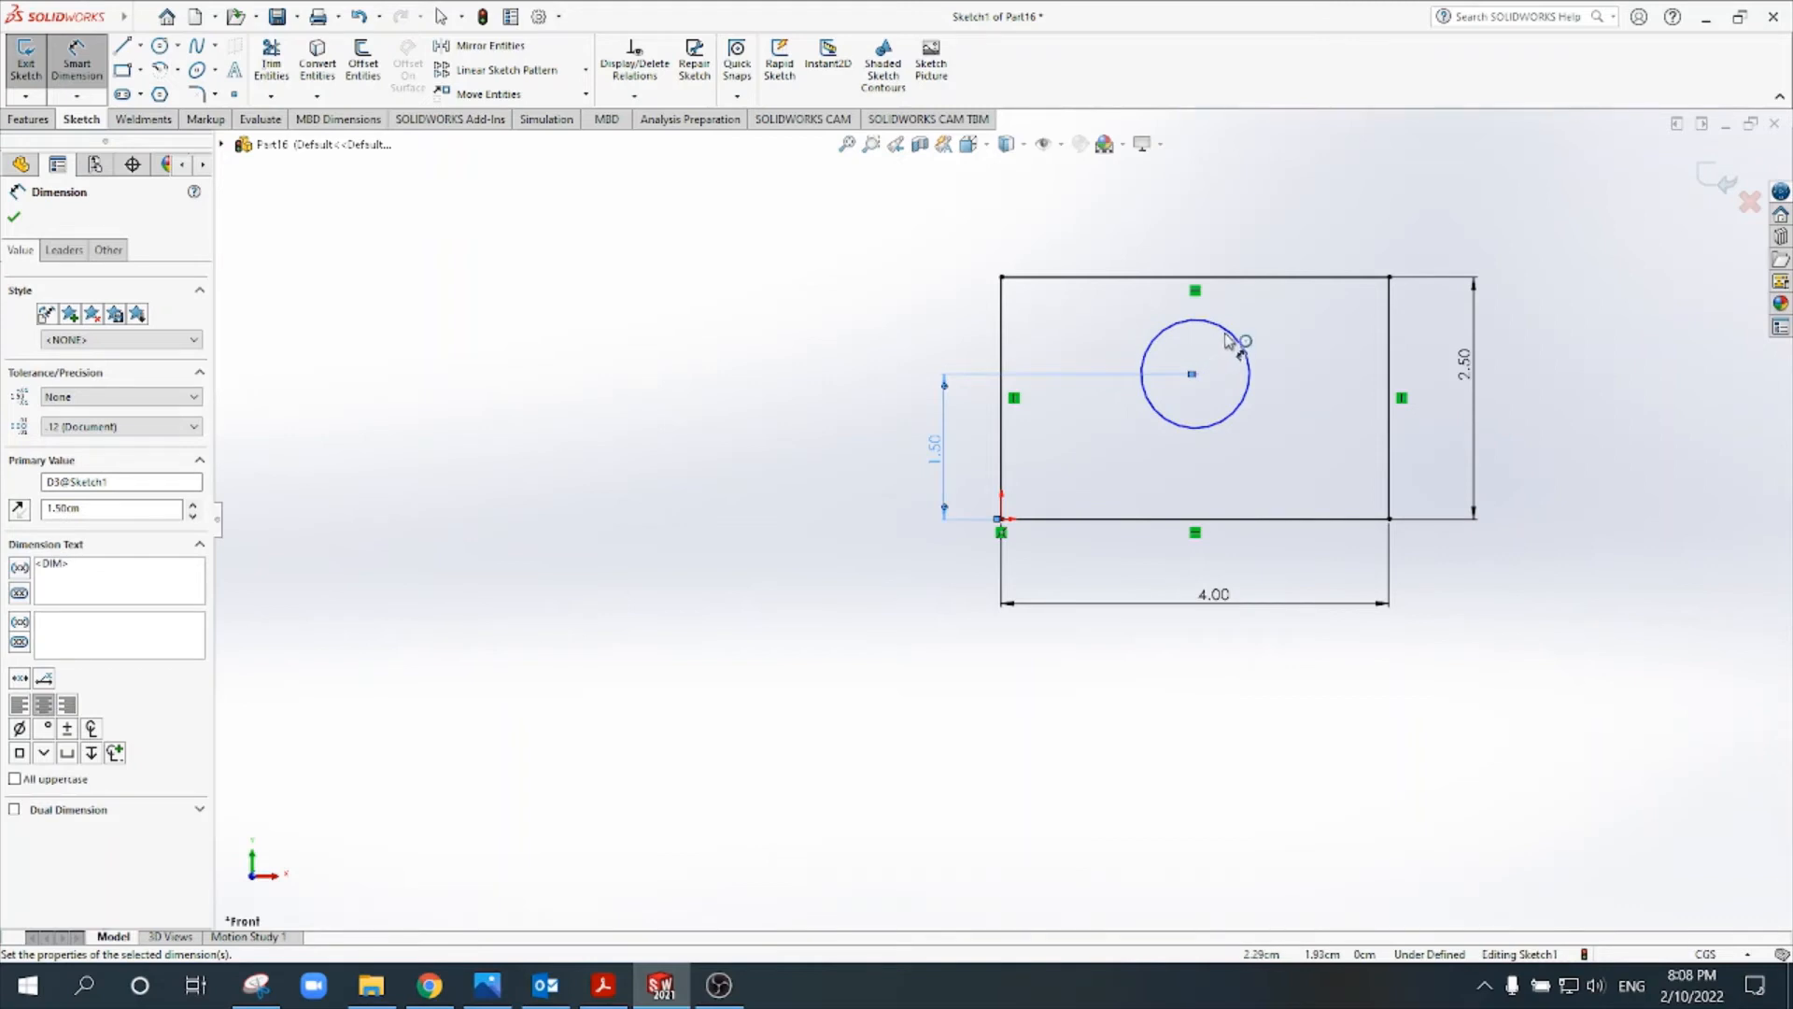
- Dimension the circle's centre 2 cm from the rectangle's right edge
drag(1250, 347, 1389, 346)
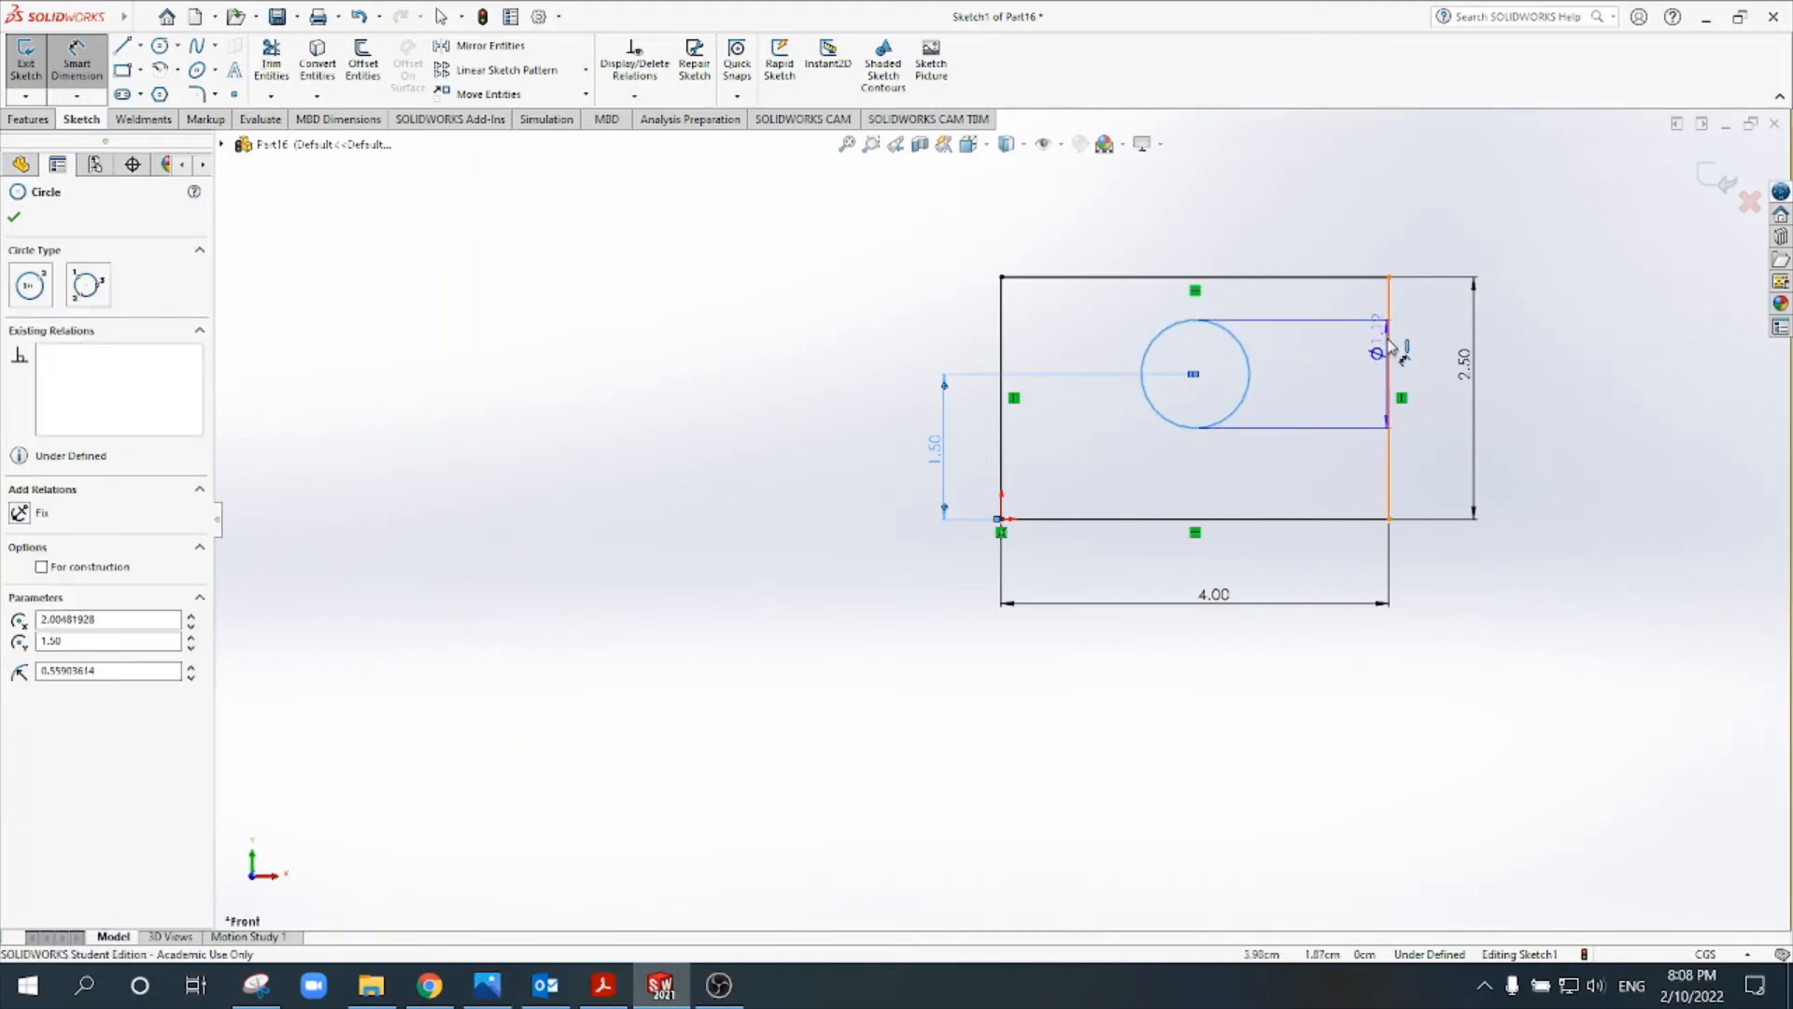
click(1389, 345)
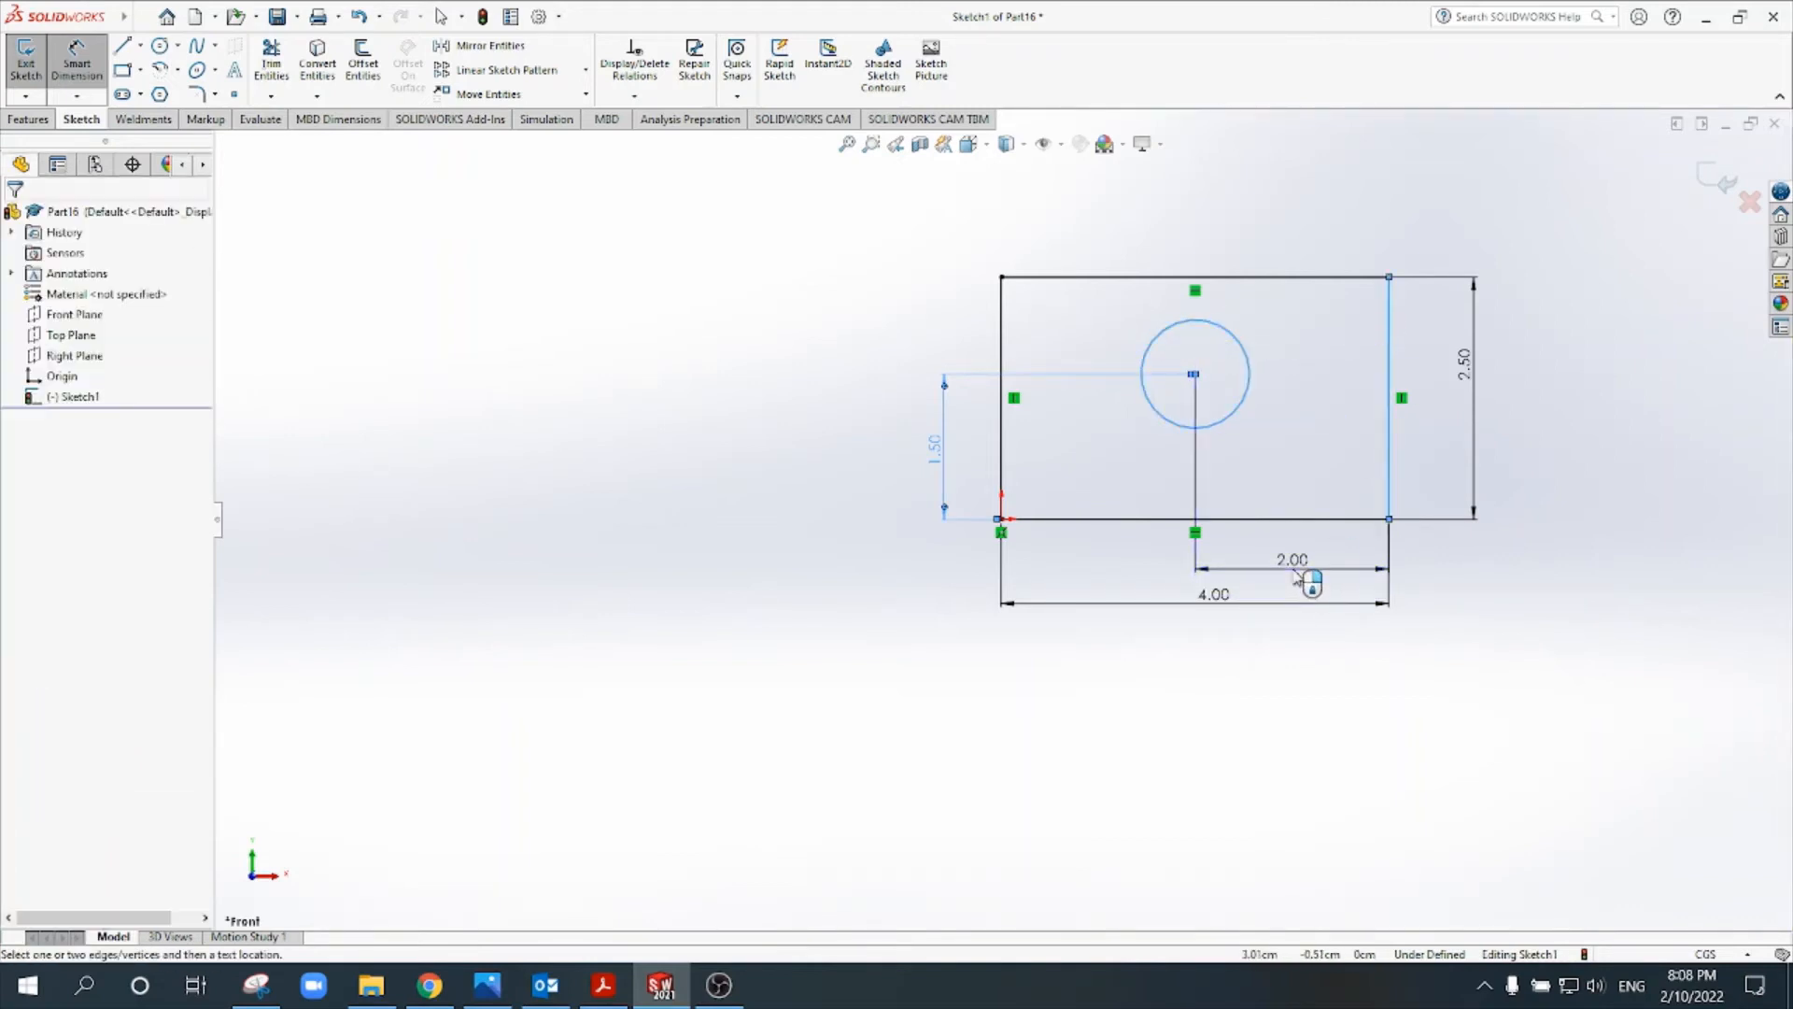
click(1296, 581)
text(2)
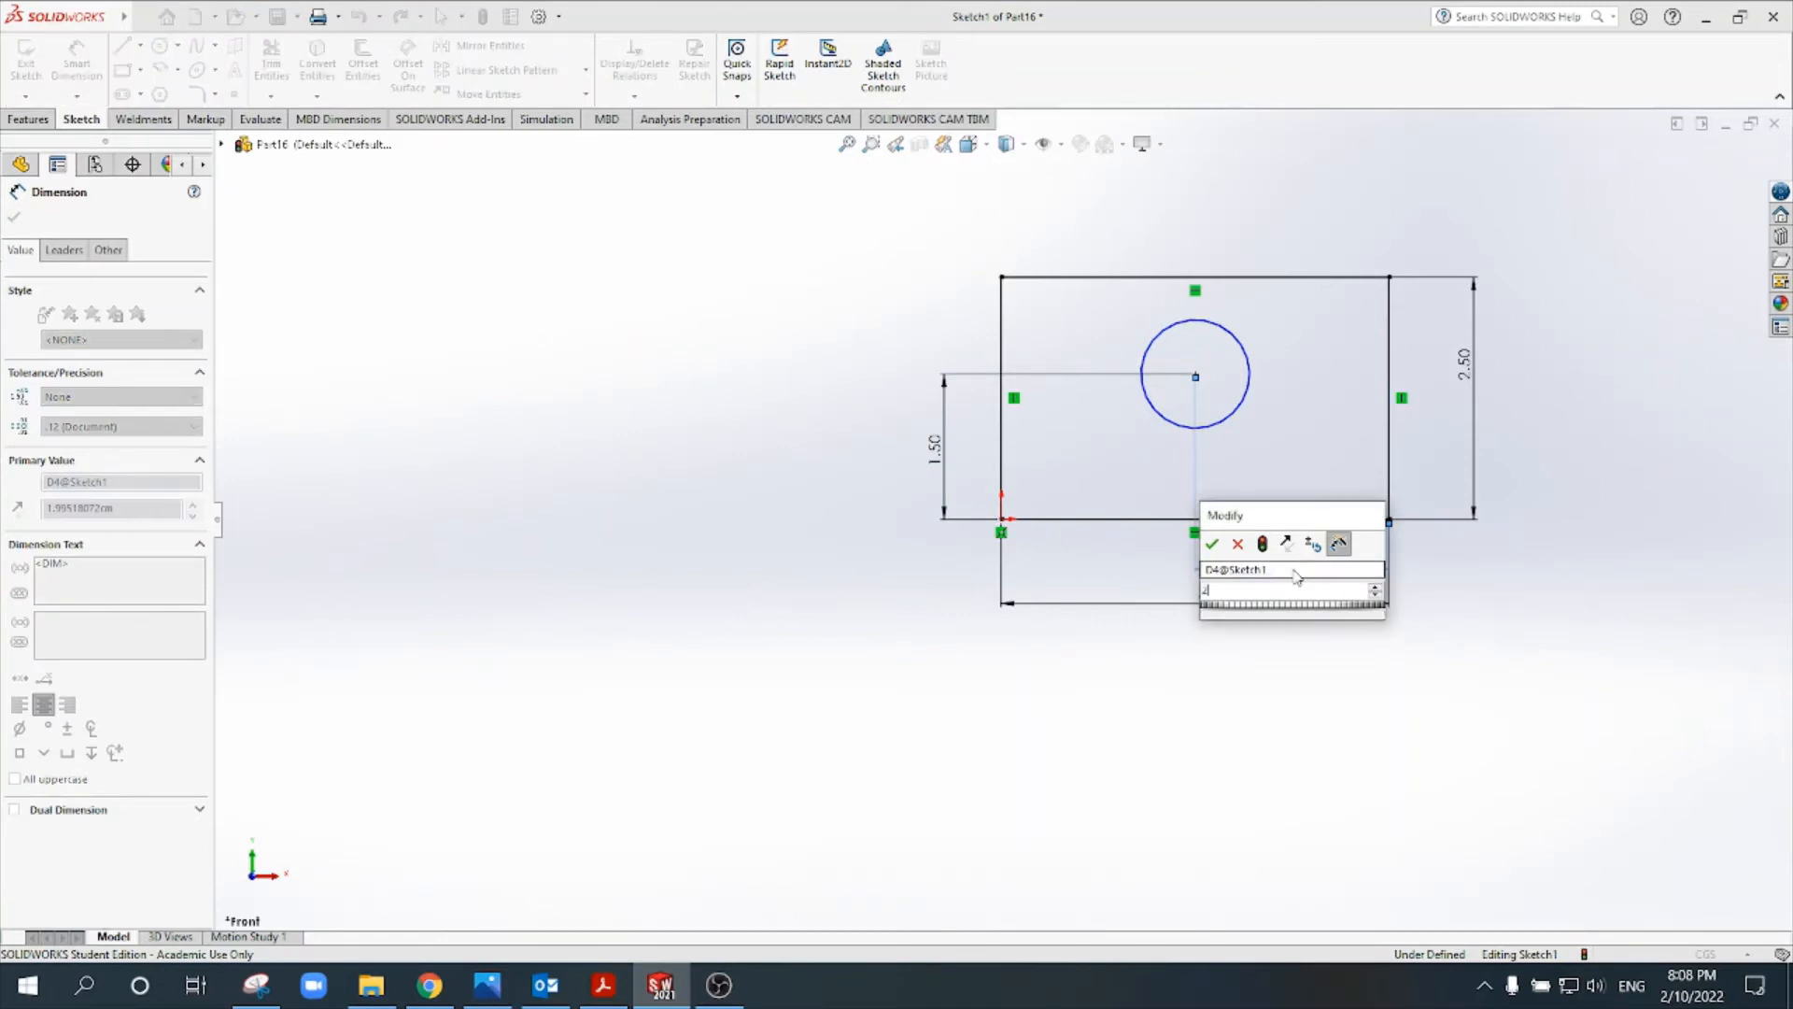
key(Return)
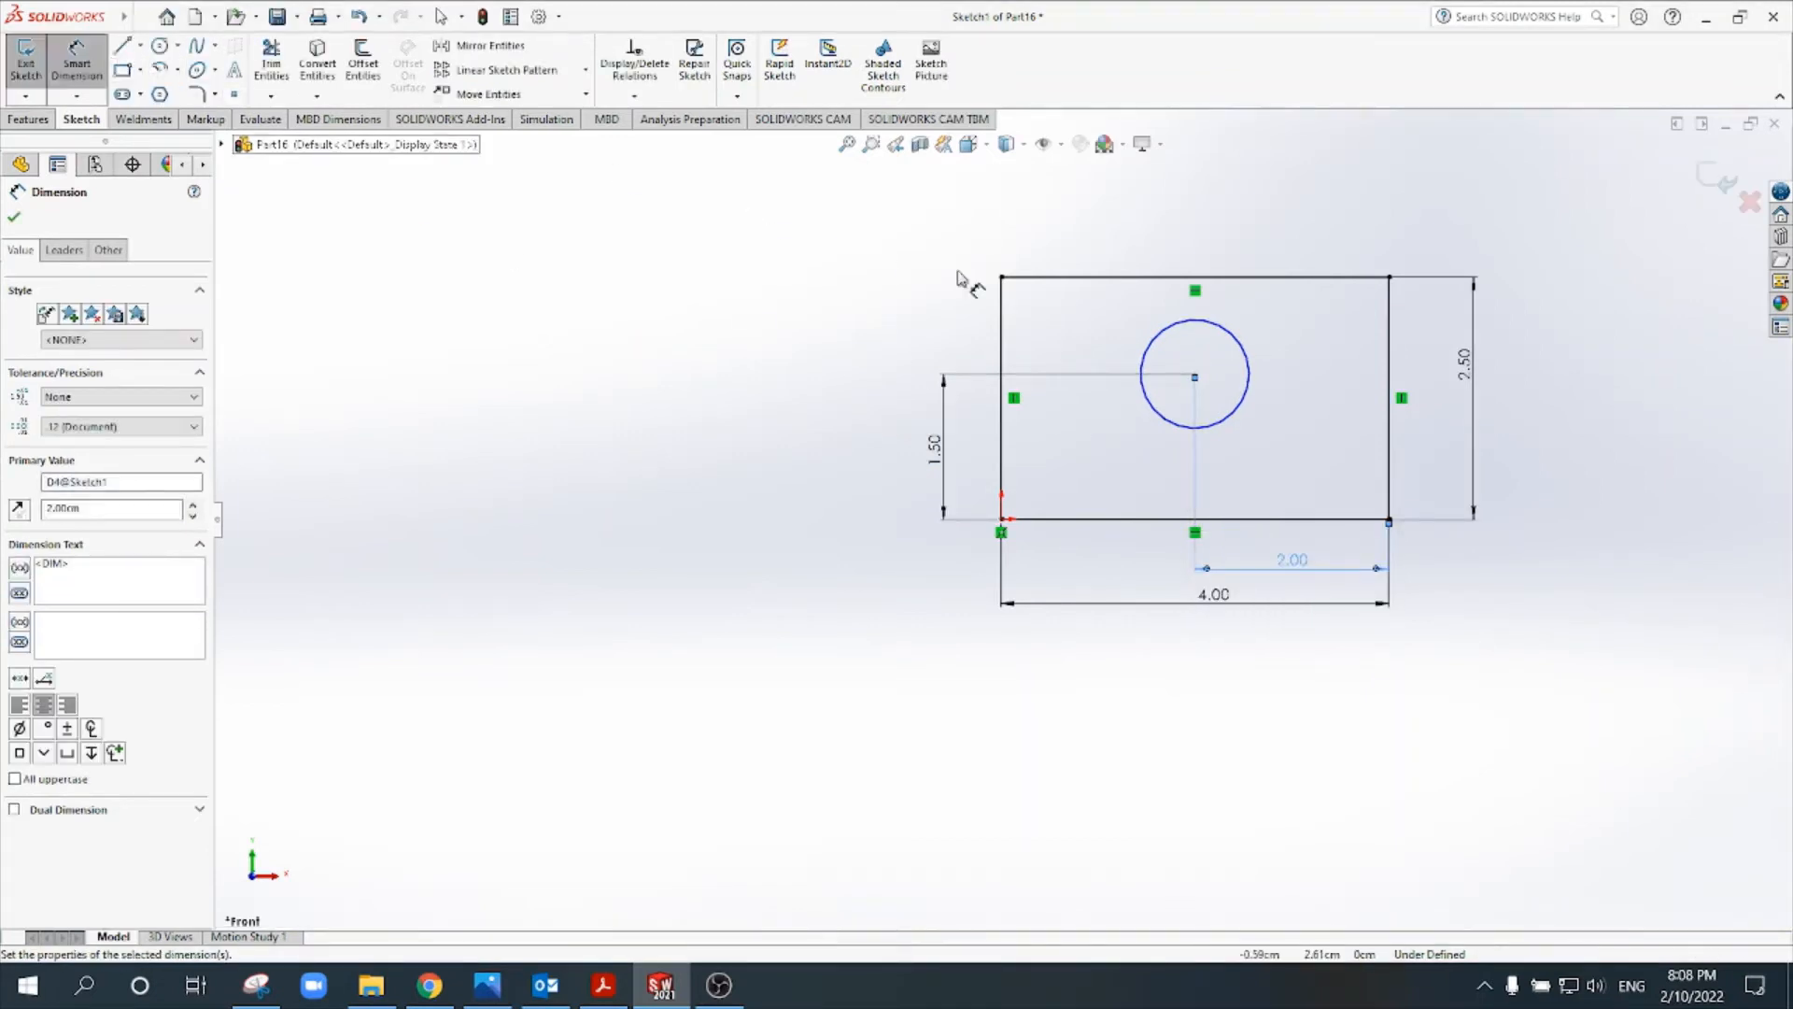
- Dimension the circle's diameter to 1 cm
click(1158, 334)
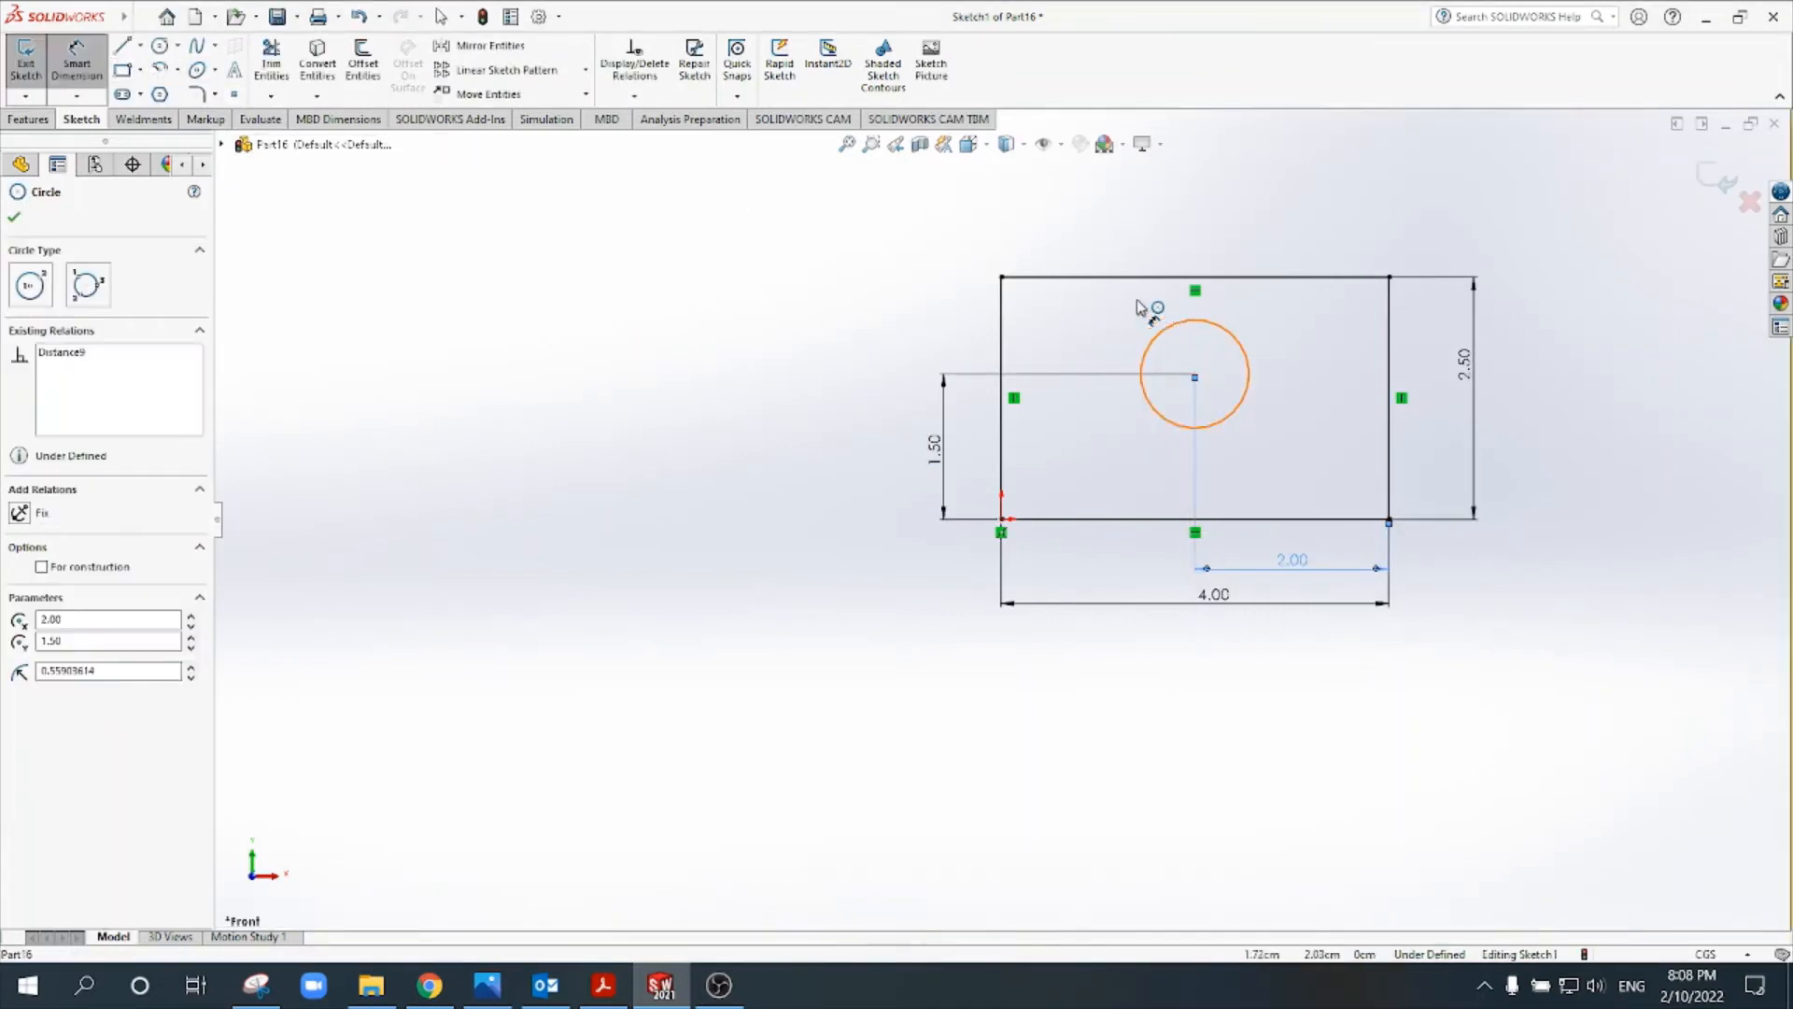
click(1099, 232)
key(Return)
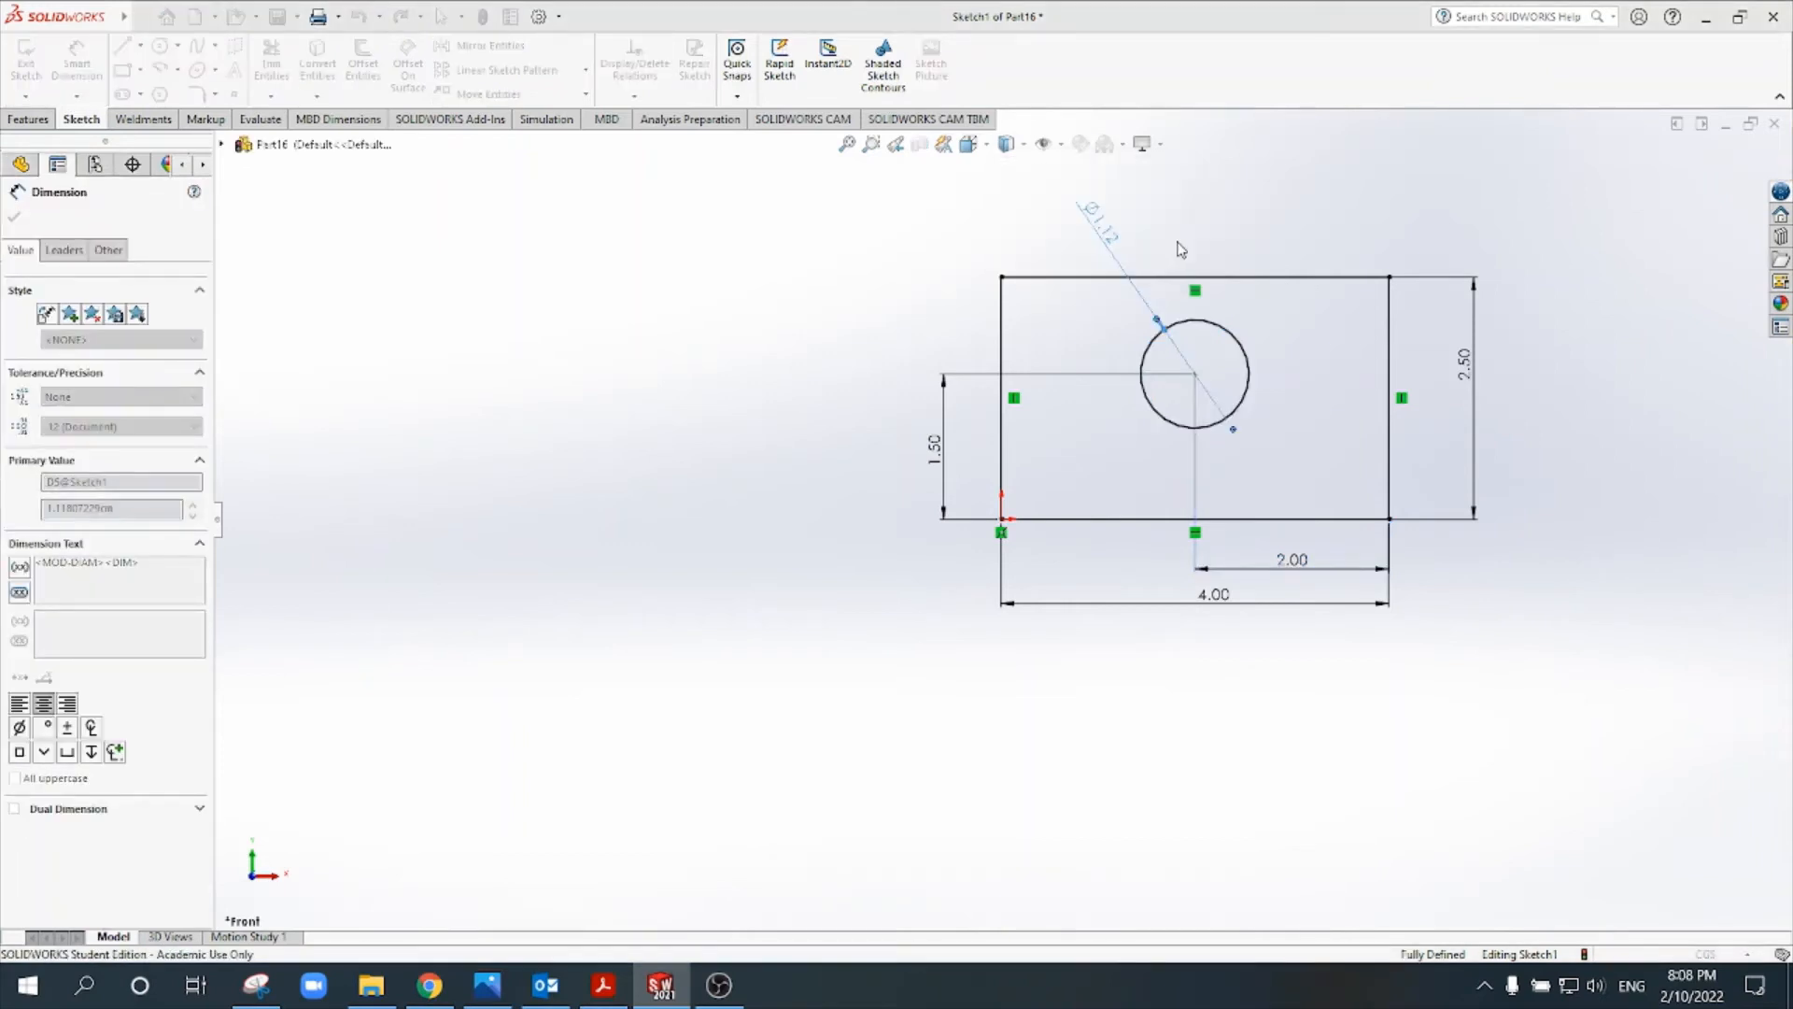
key(Escape)
scroll(1415, 296, down, 2)
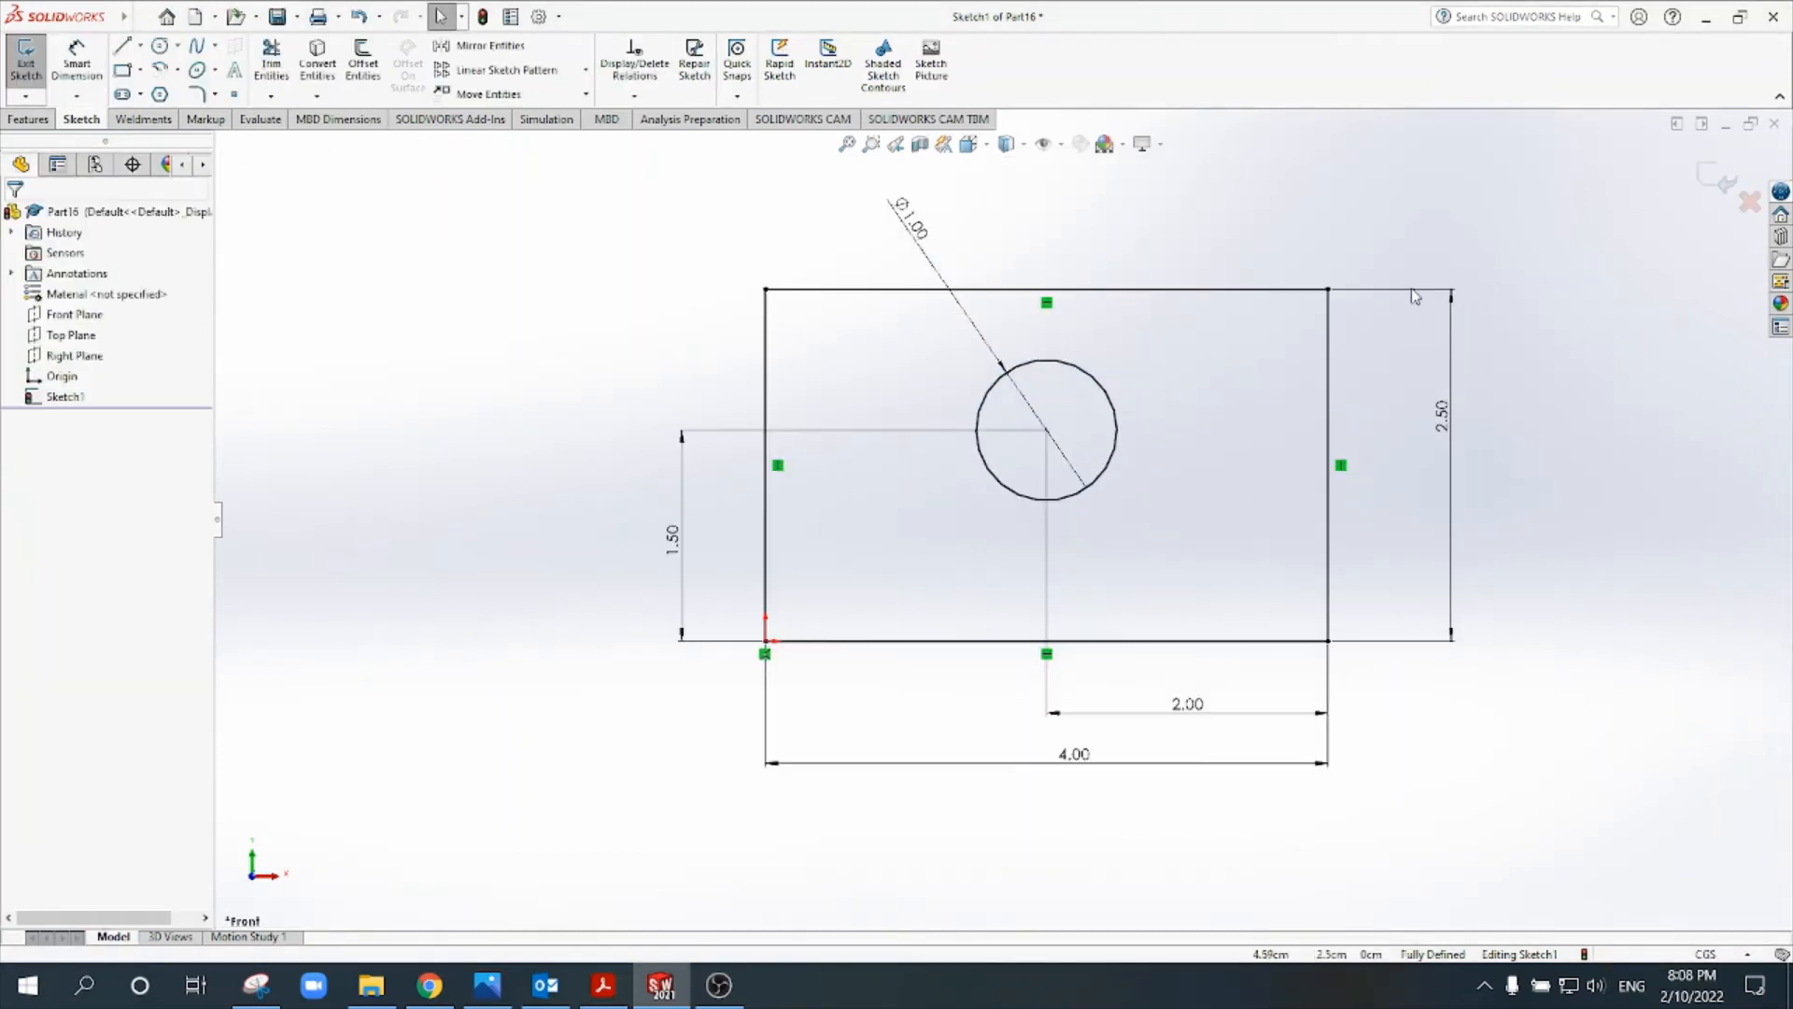
- Check the corner radius in Tut 2.pdf and round the rectangle's two upper corners in SOLIDWORKS with 0.5 cm sketch fillets
click(624, 988)
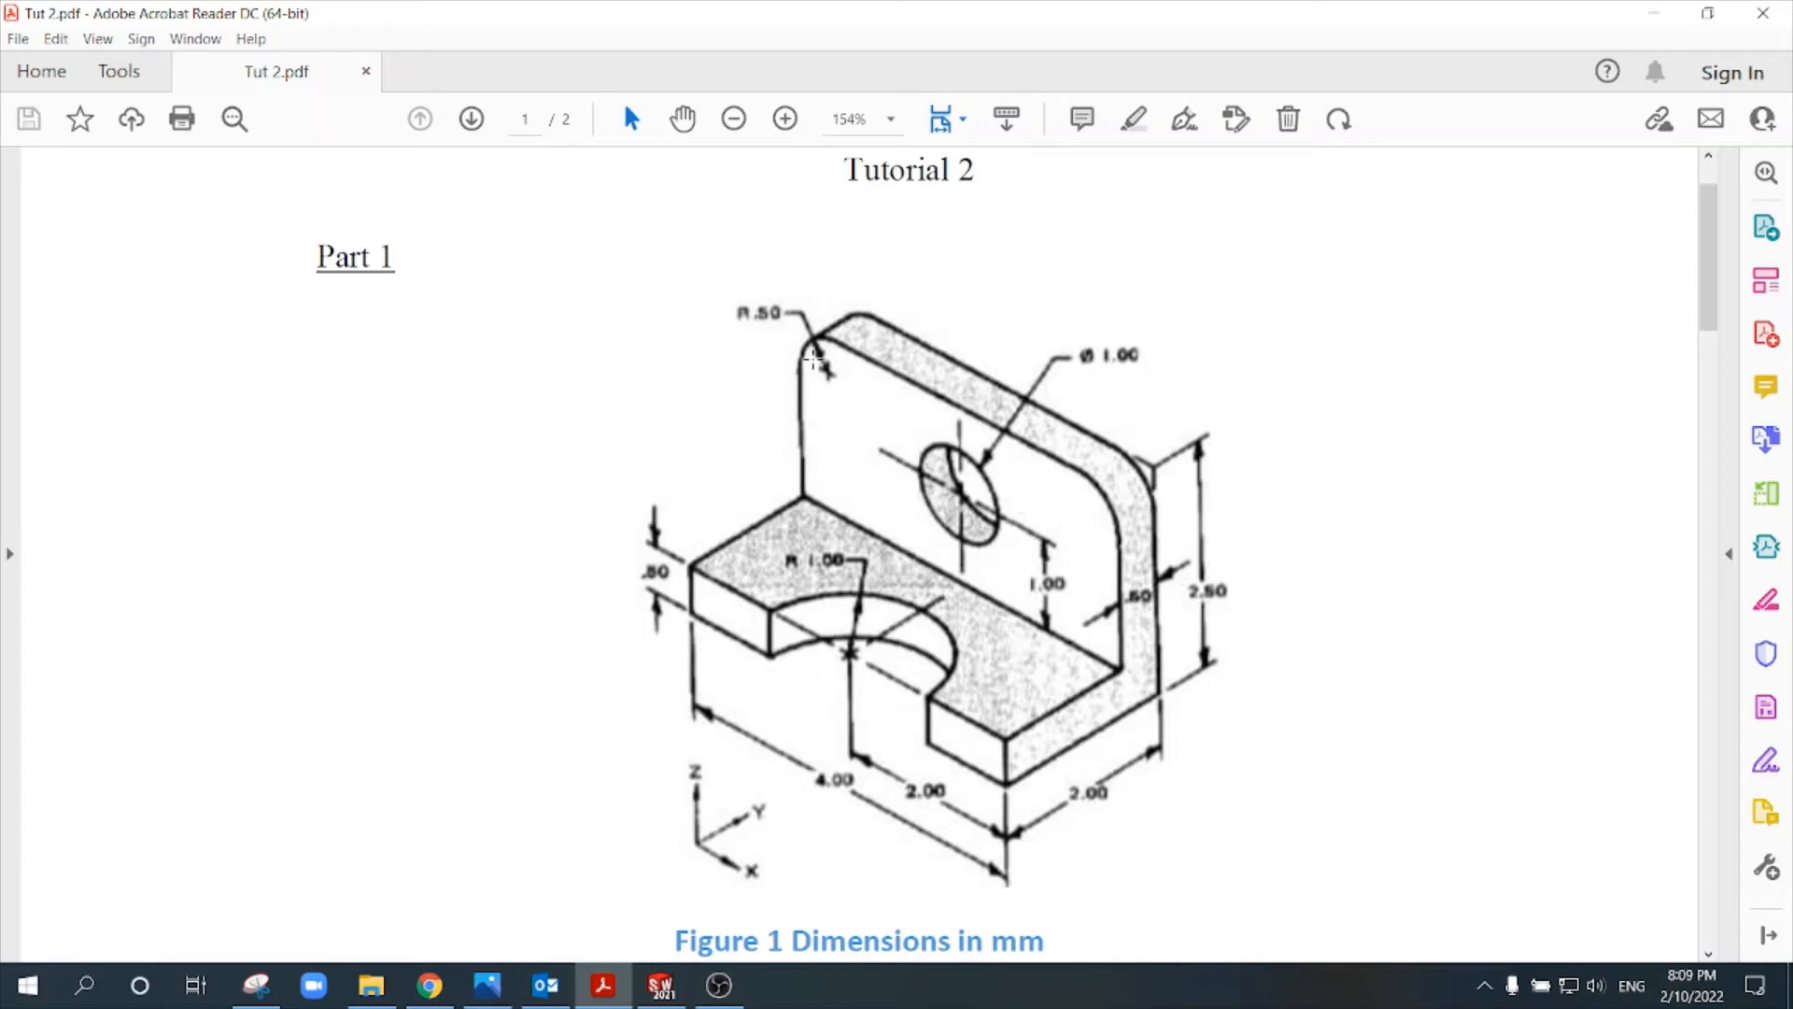
click(663, 990)
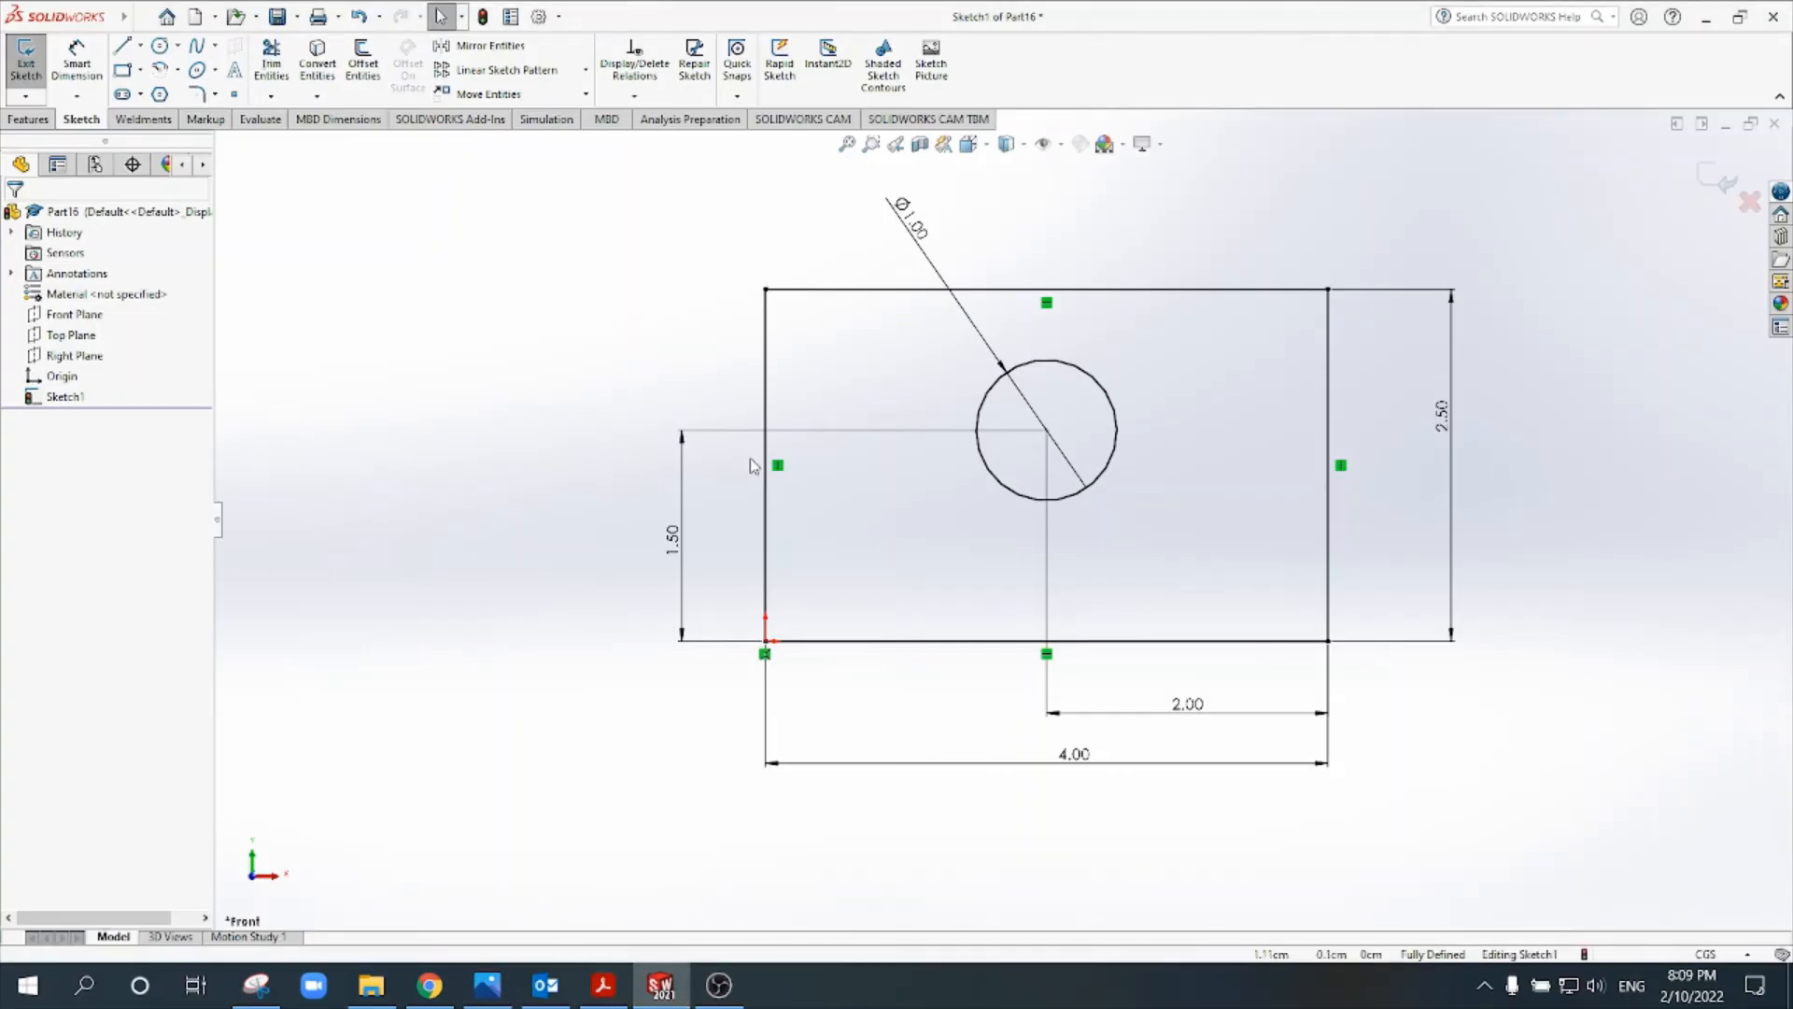
click(215, 94)
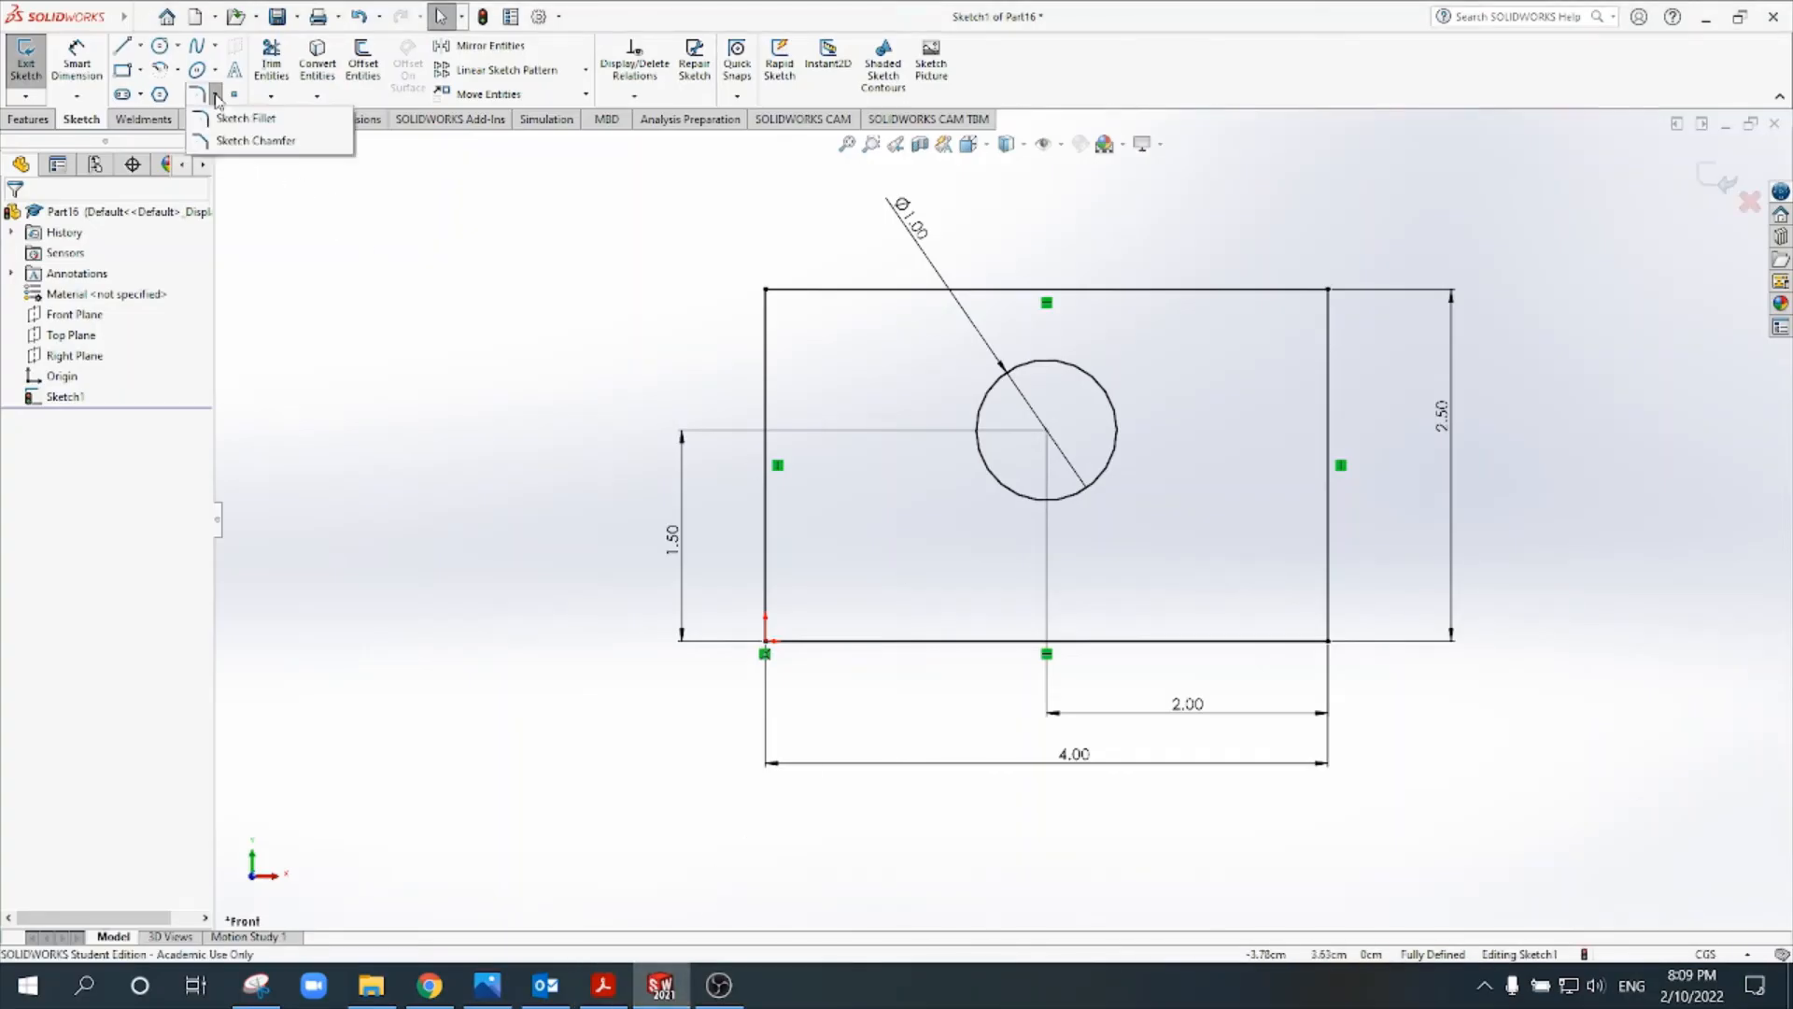
click(238, 118)
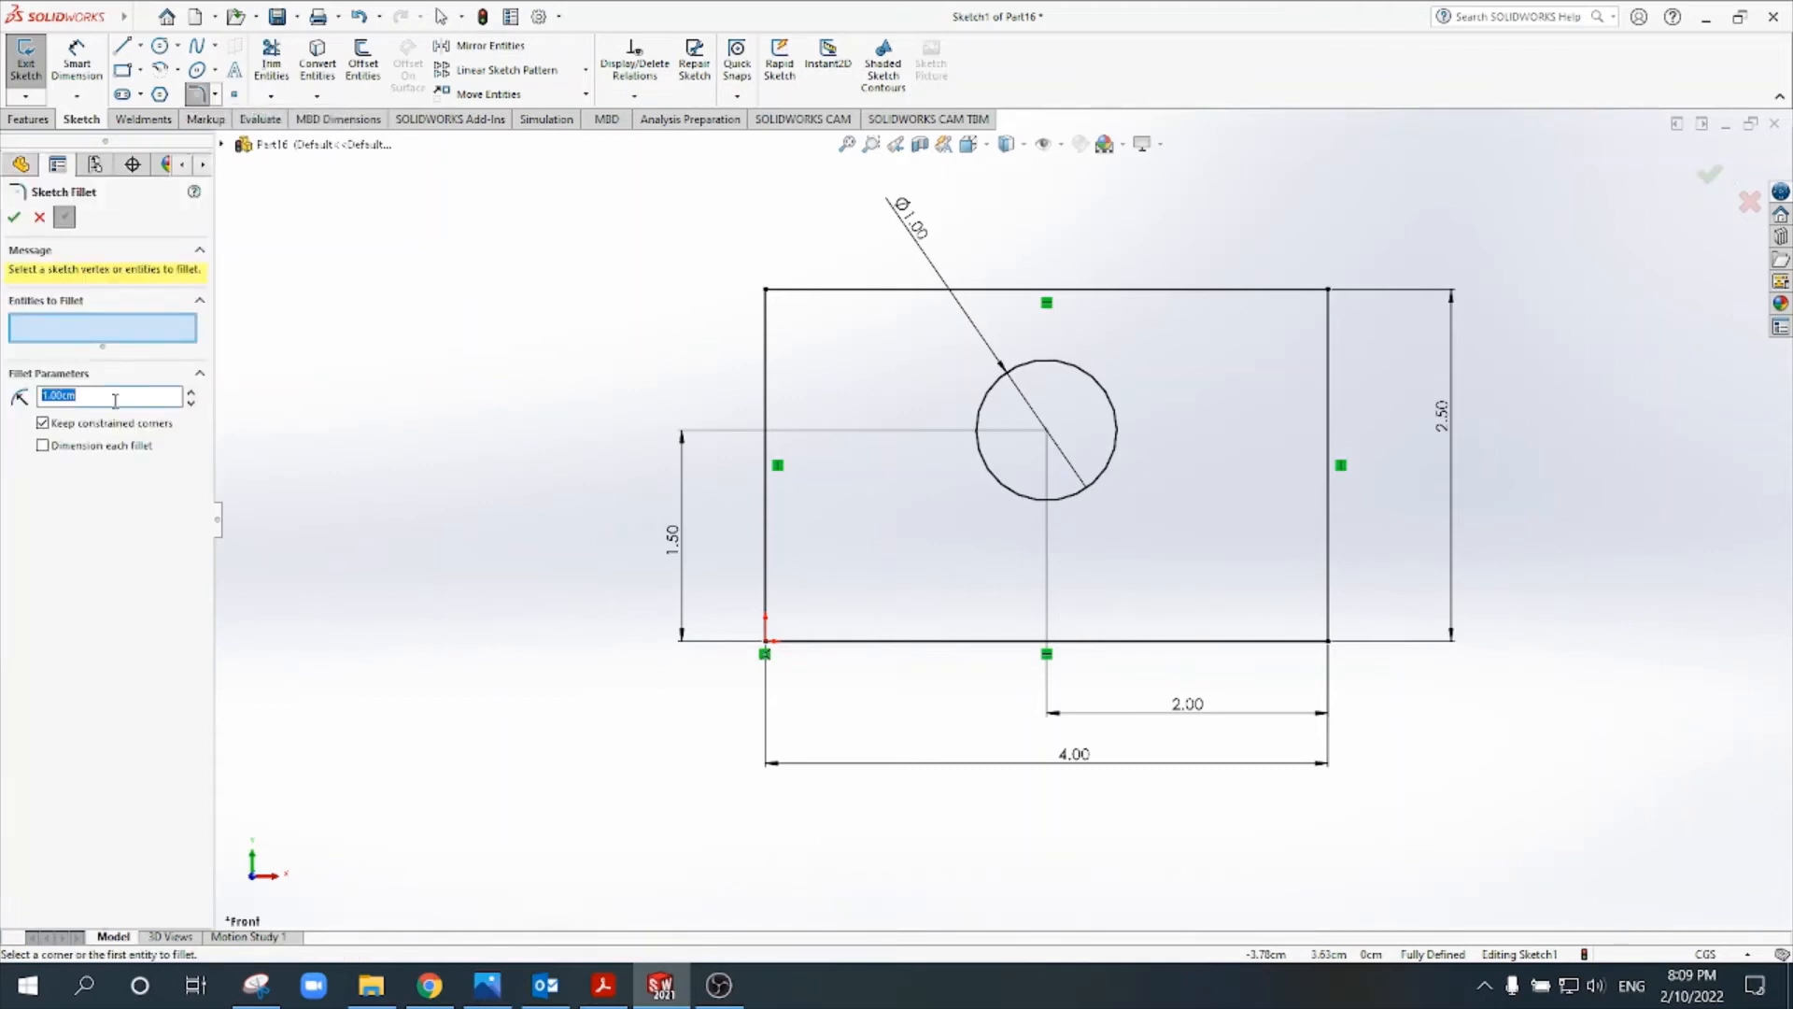
text(3)
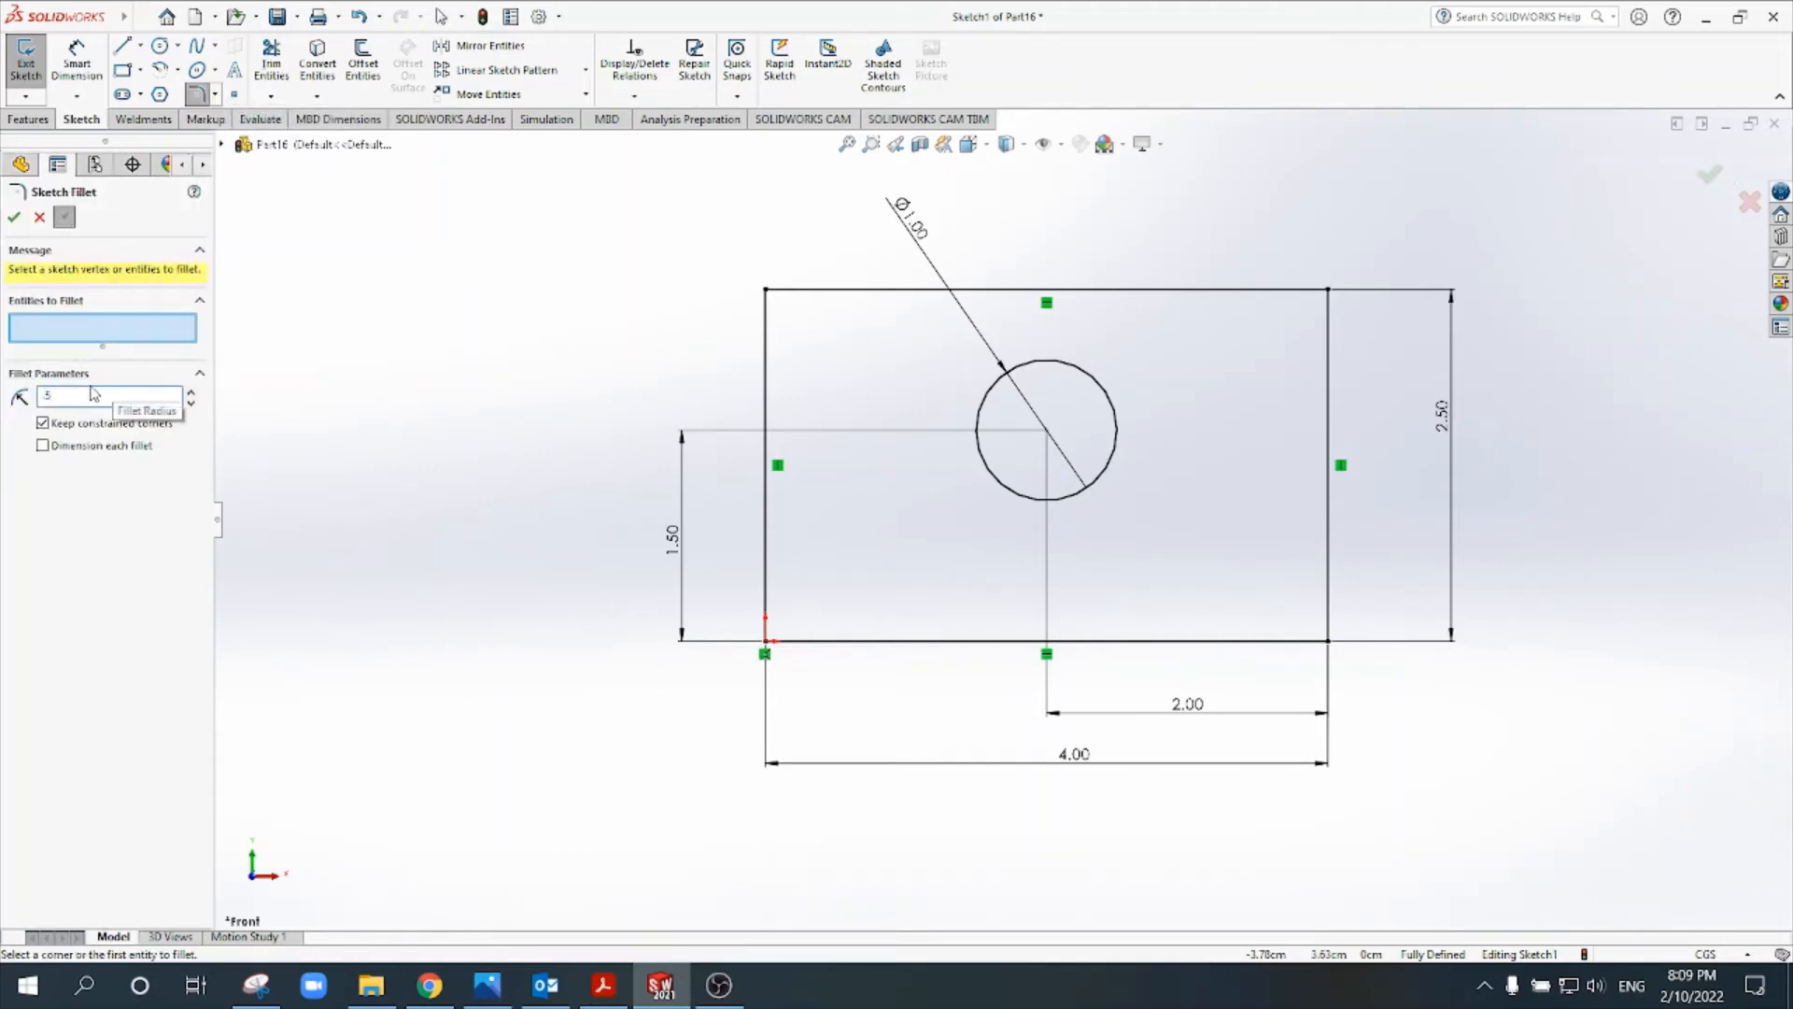
click(771, 299)
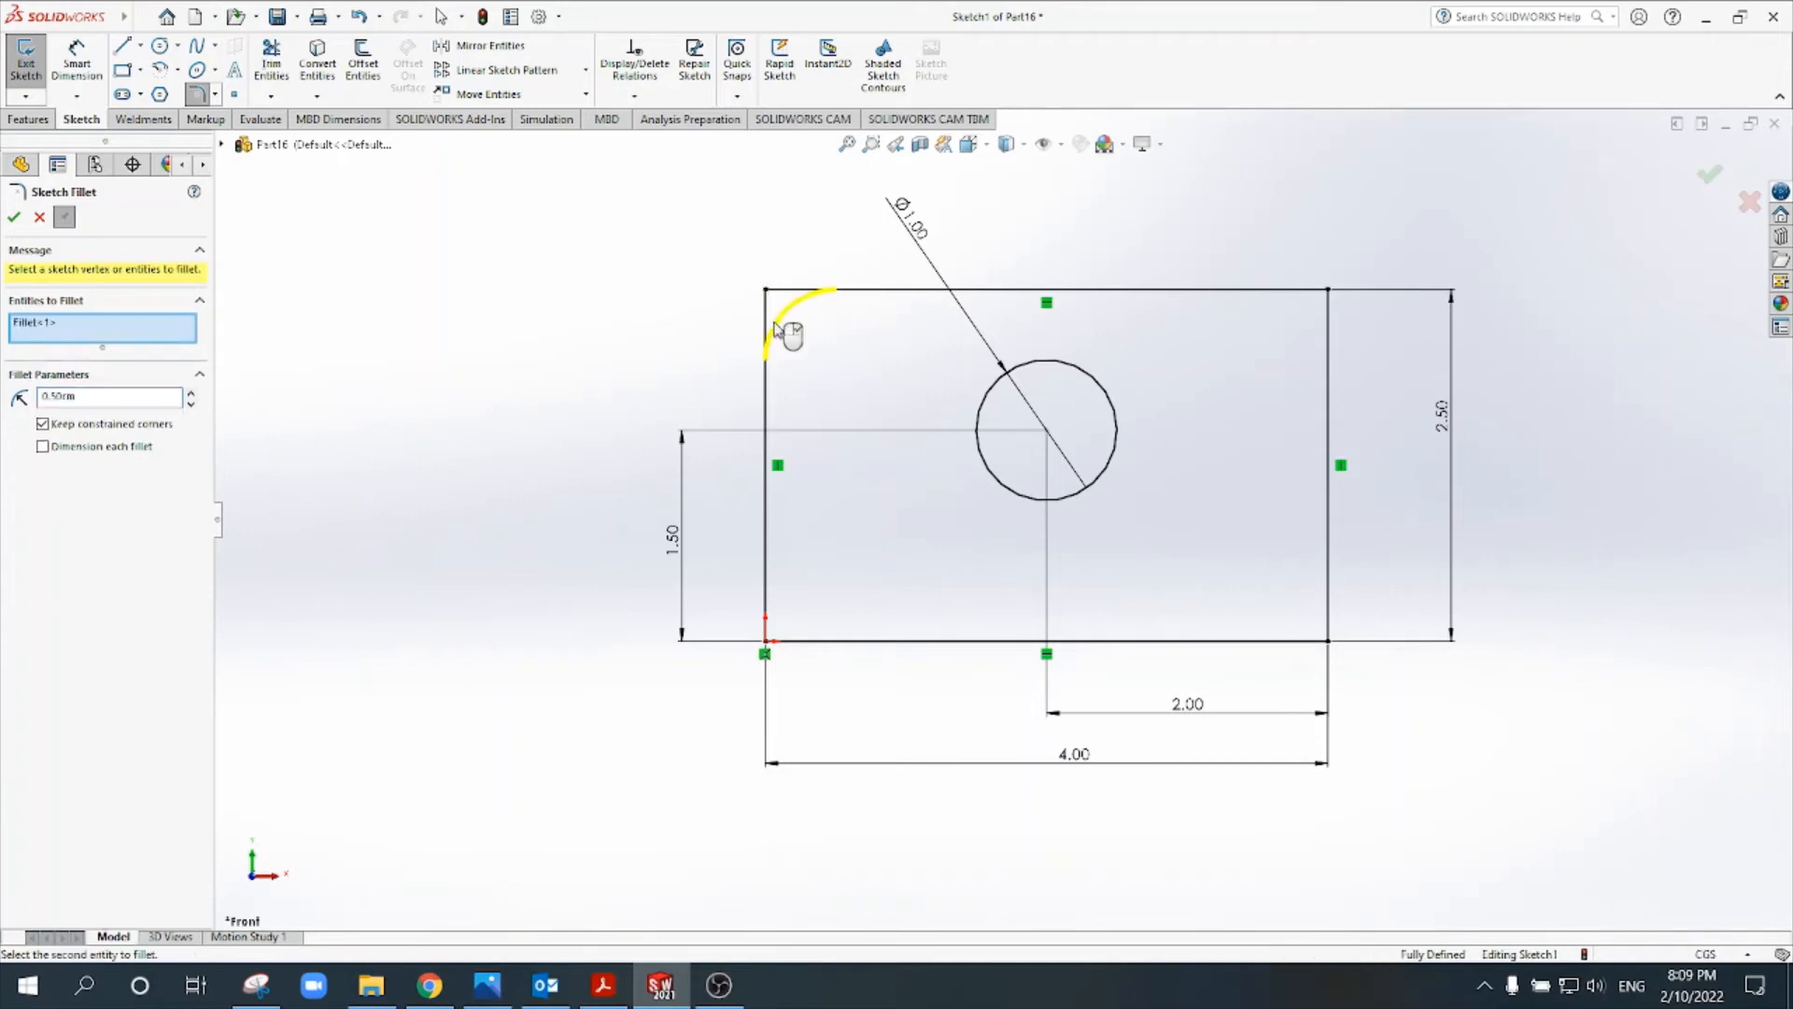
click(1324, 303)
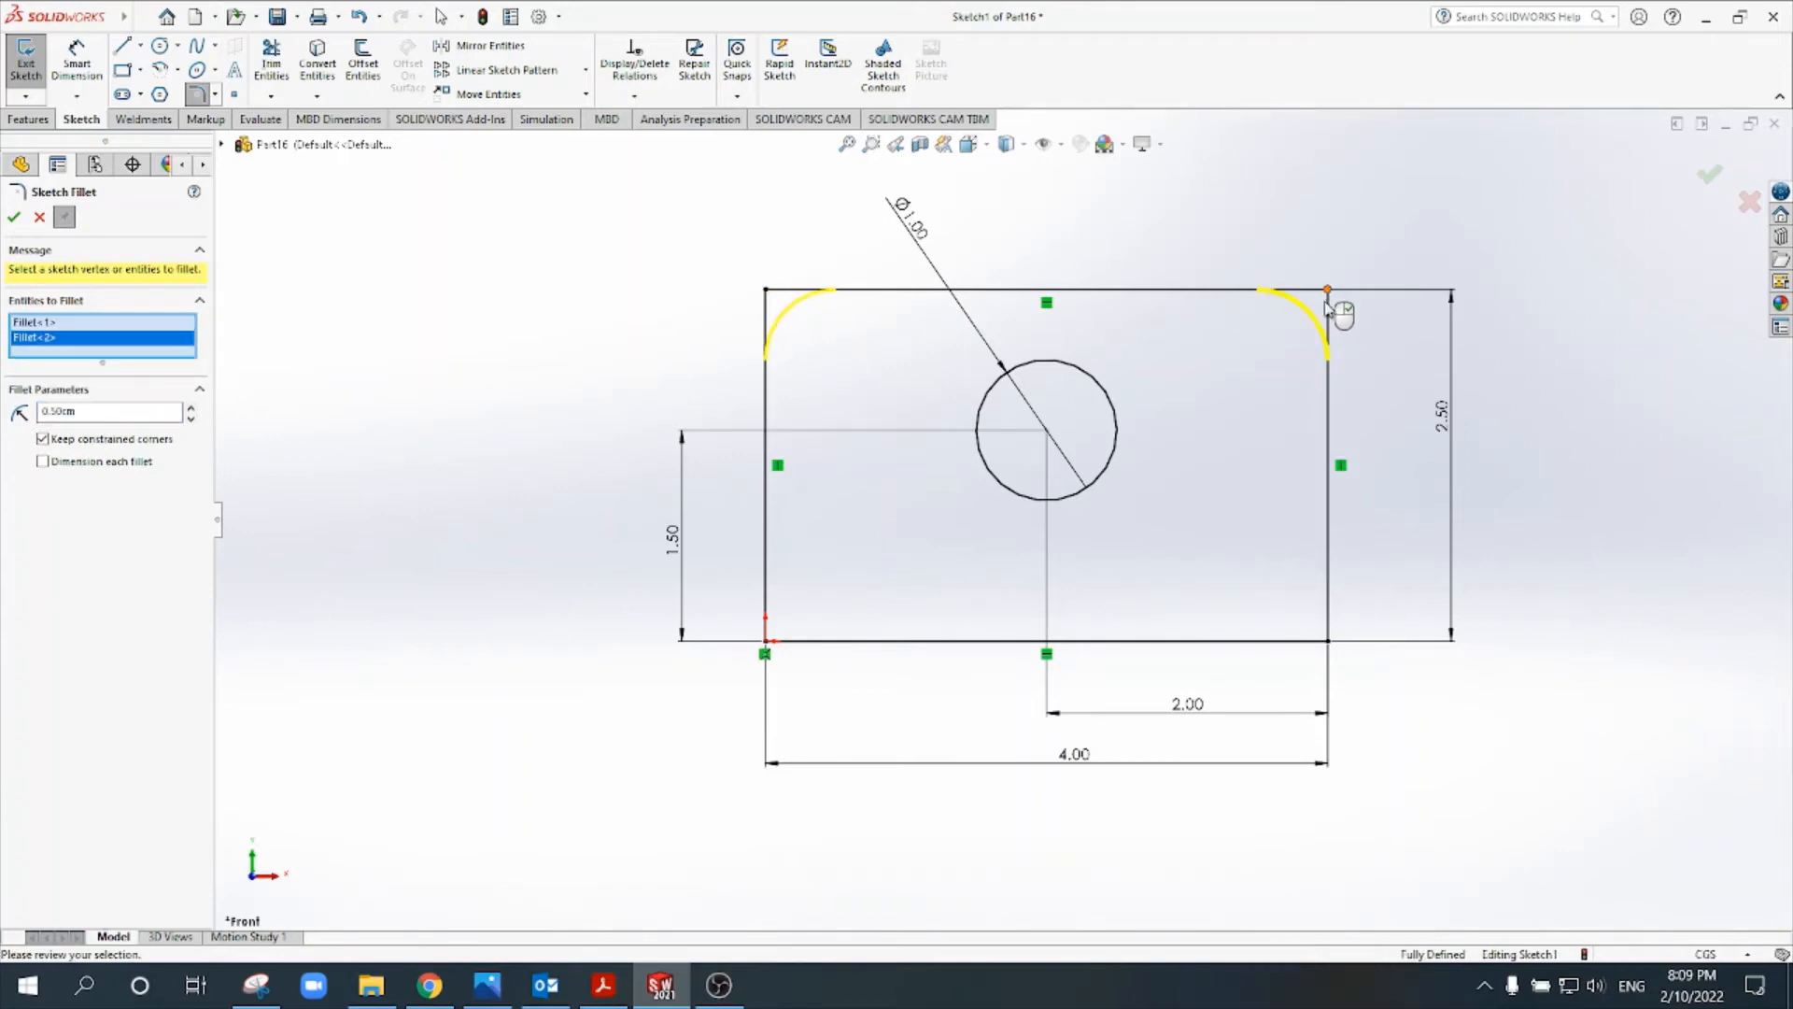
click(15, 217)
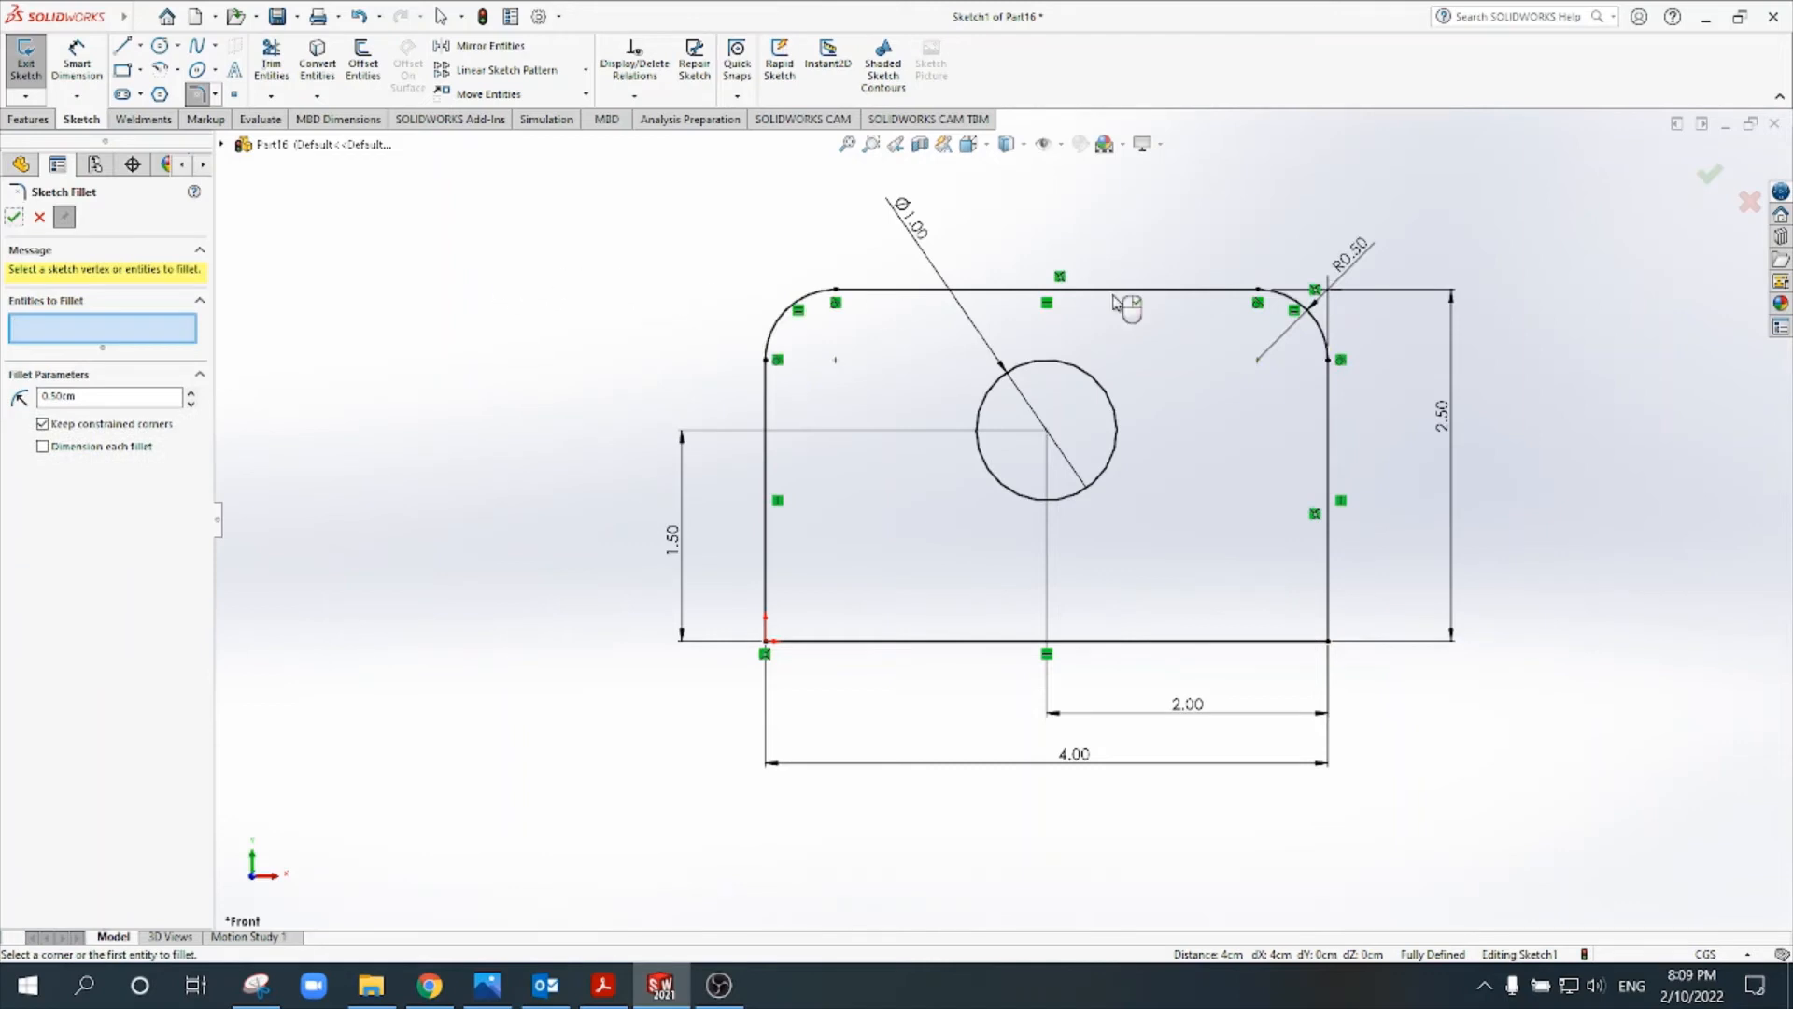
click(1709, 177)
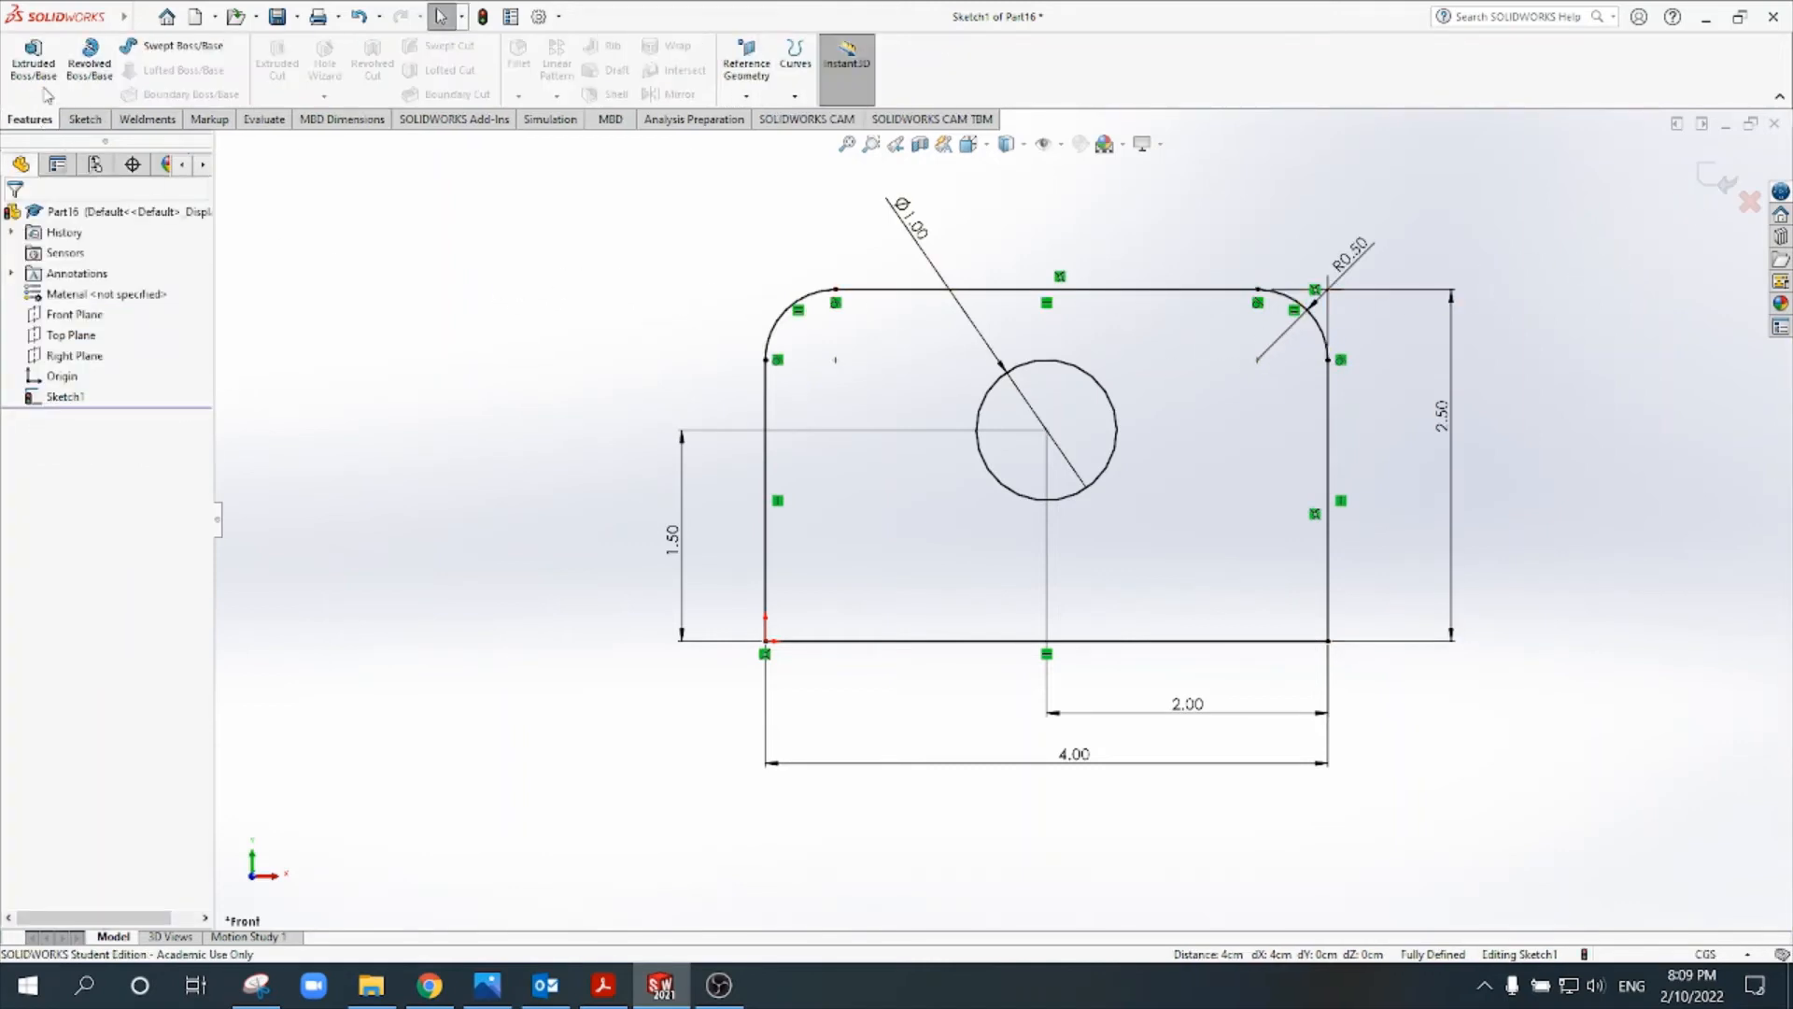
- Extrude the rounded plate profile with its hole to a blind depth of 0.5 cm
click(39, 119)
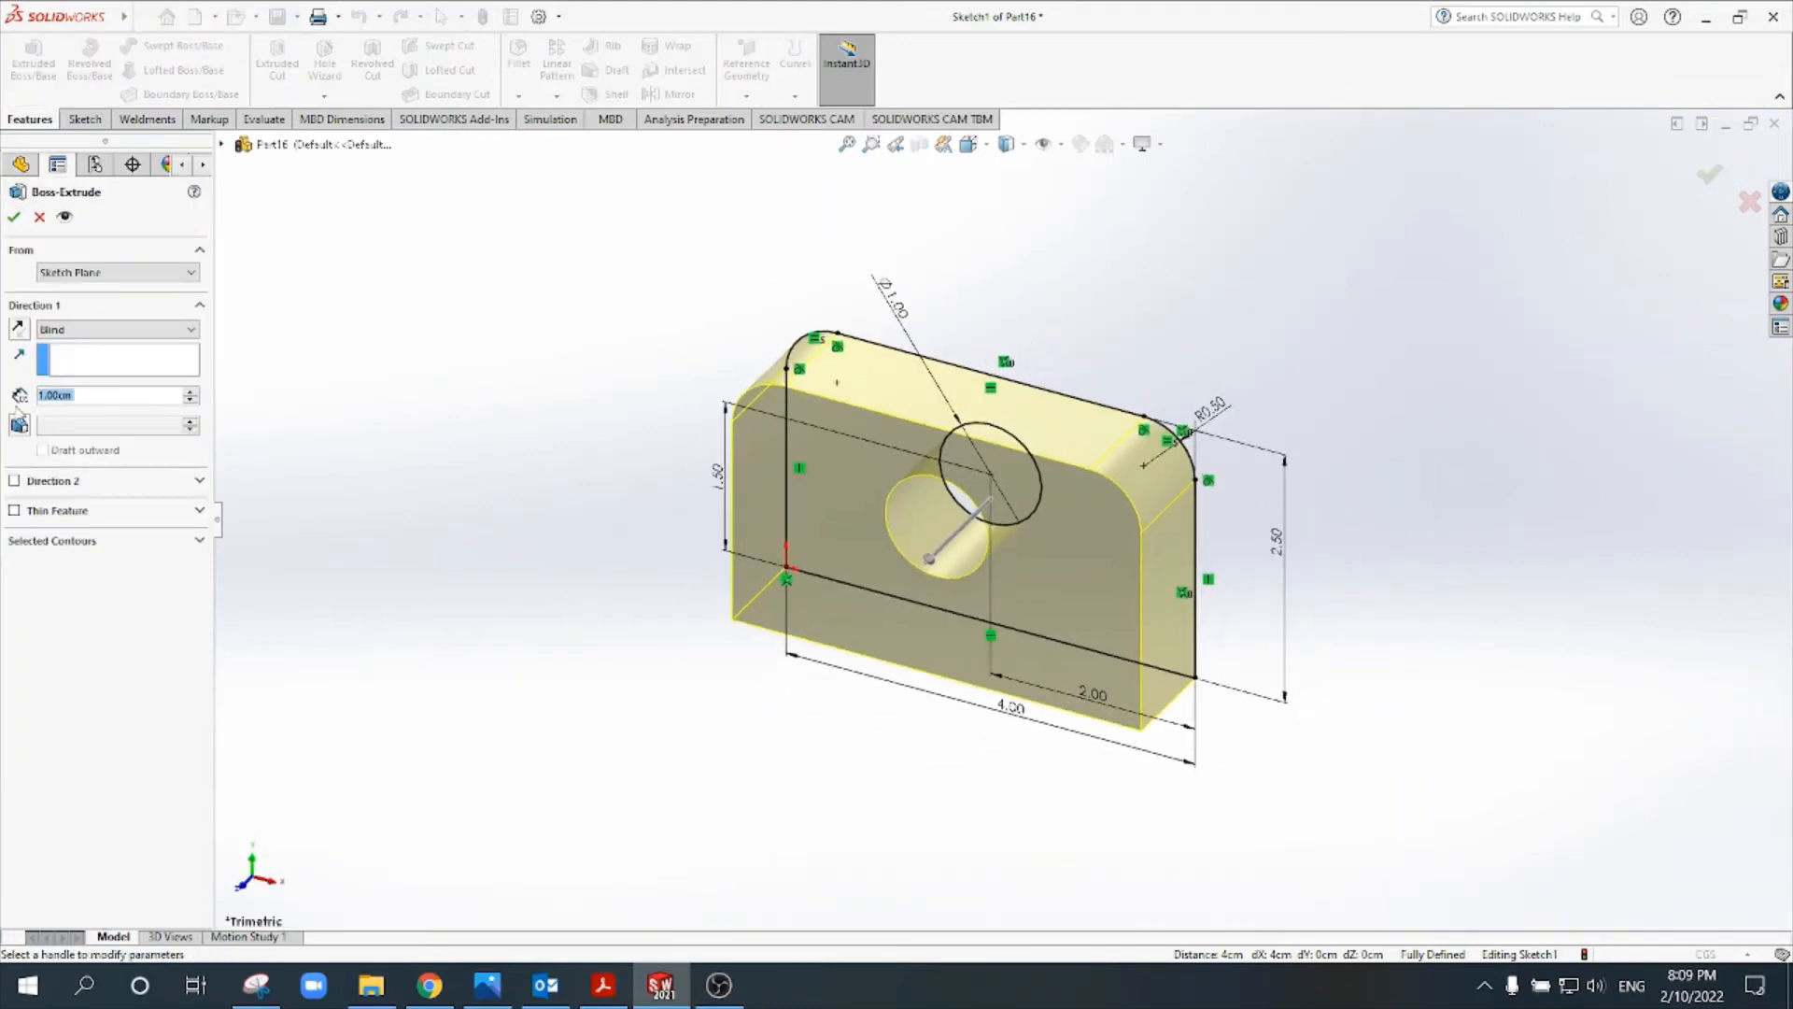
text(0.5)
key(Return)
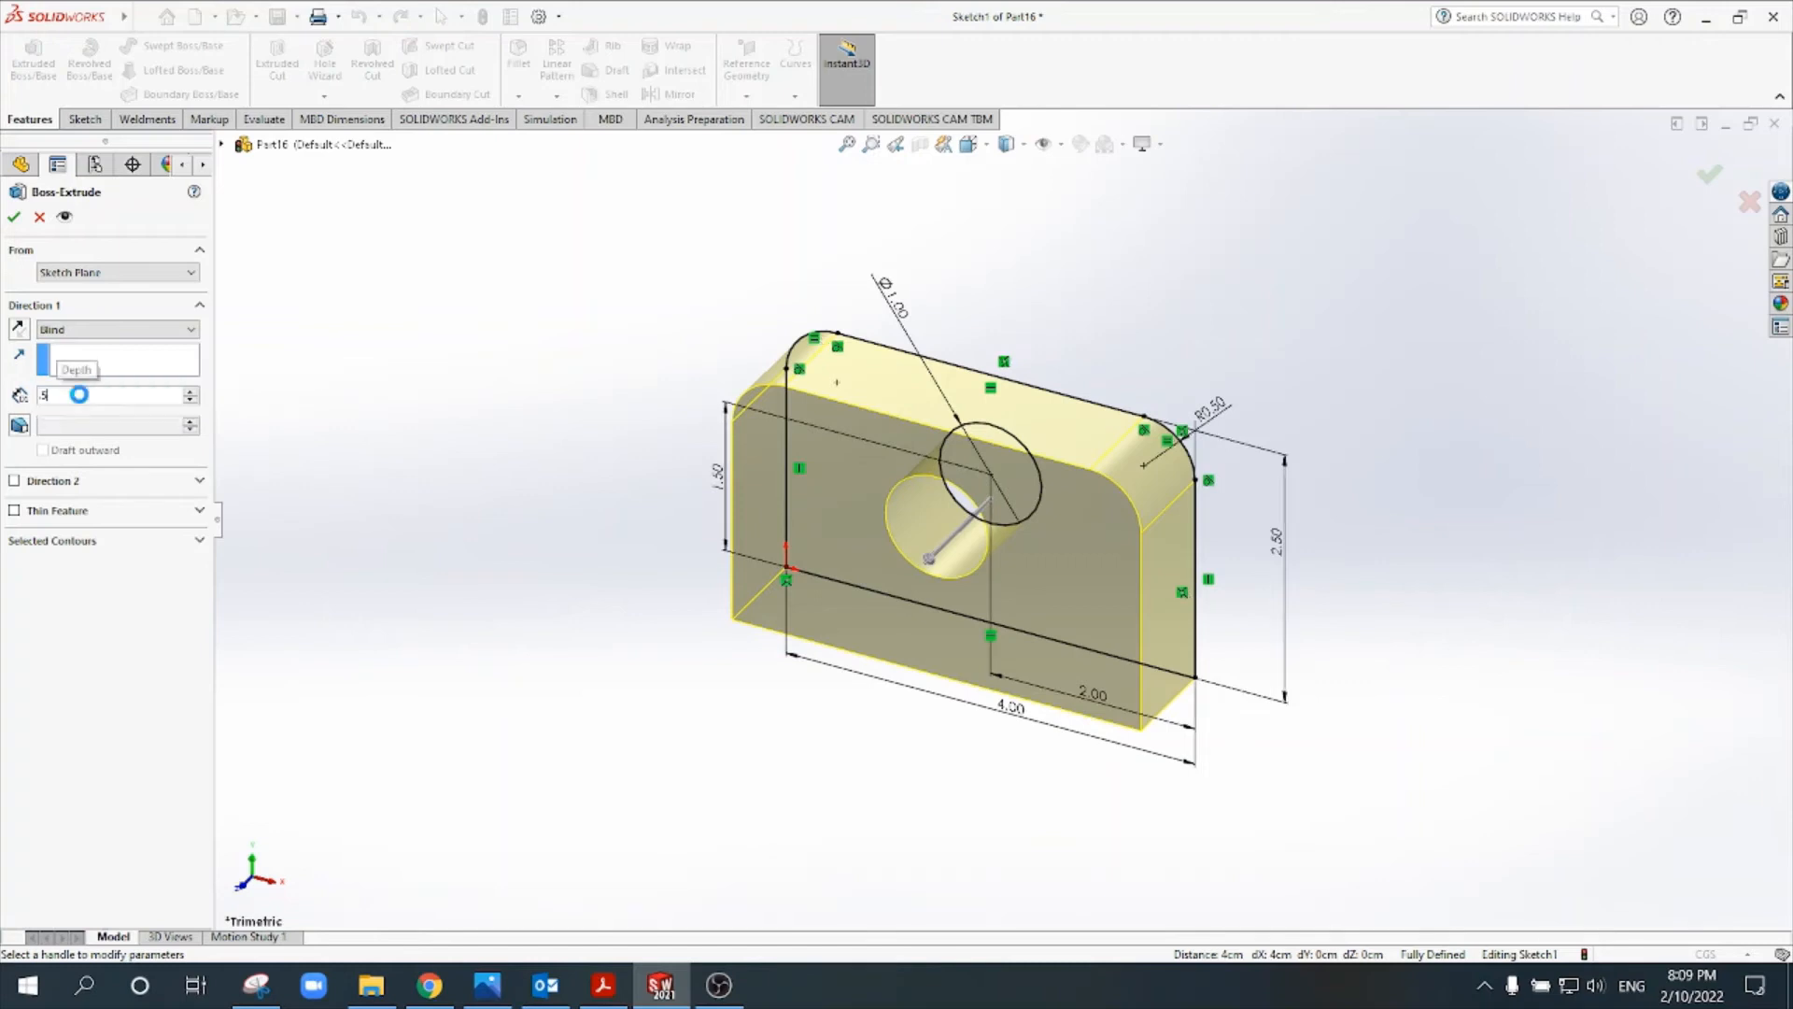
click(17, 219)
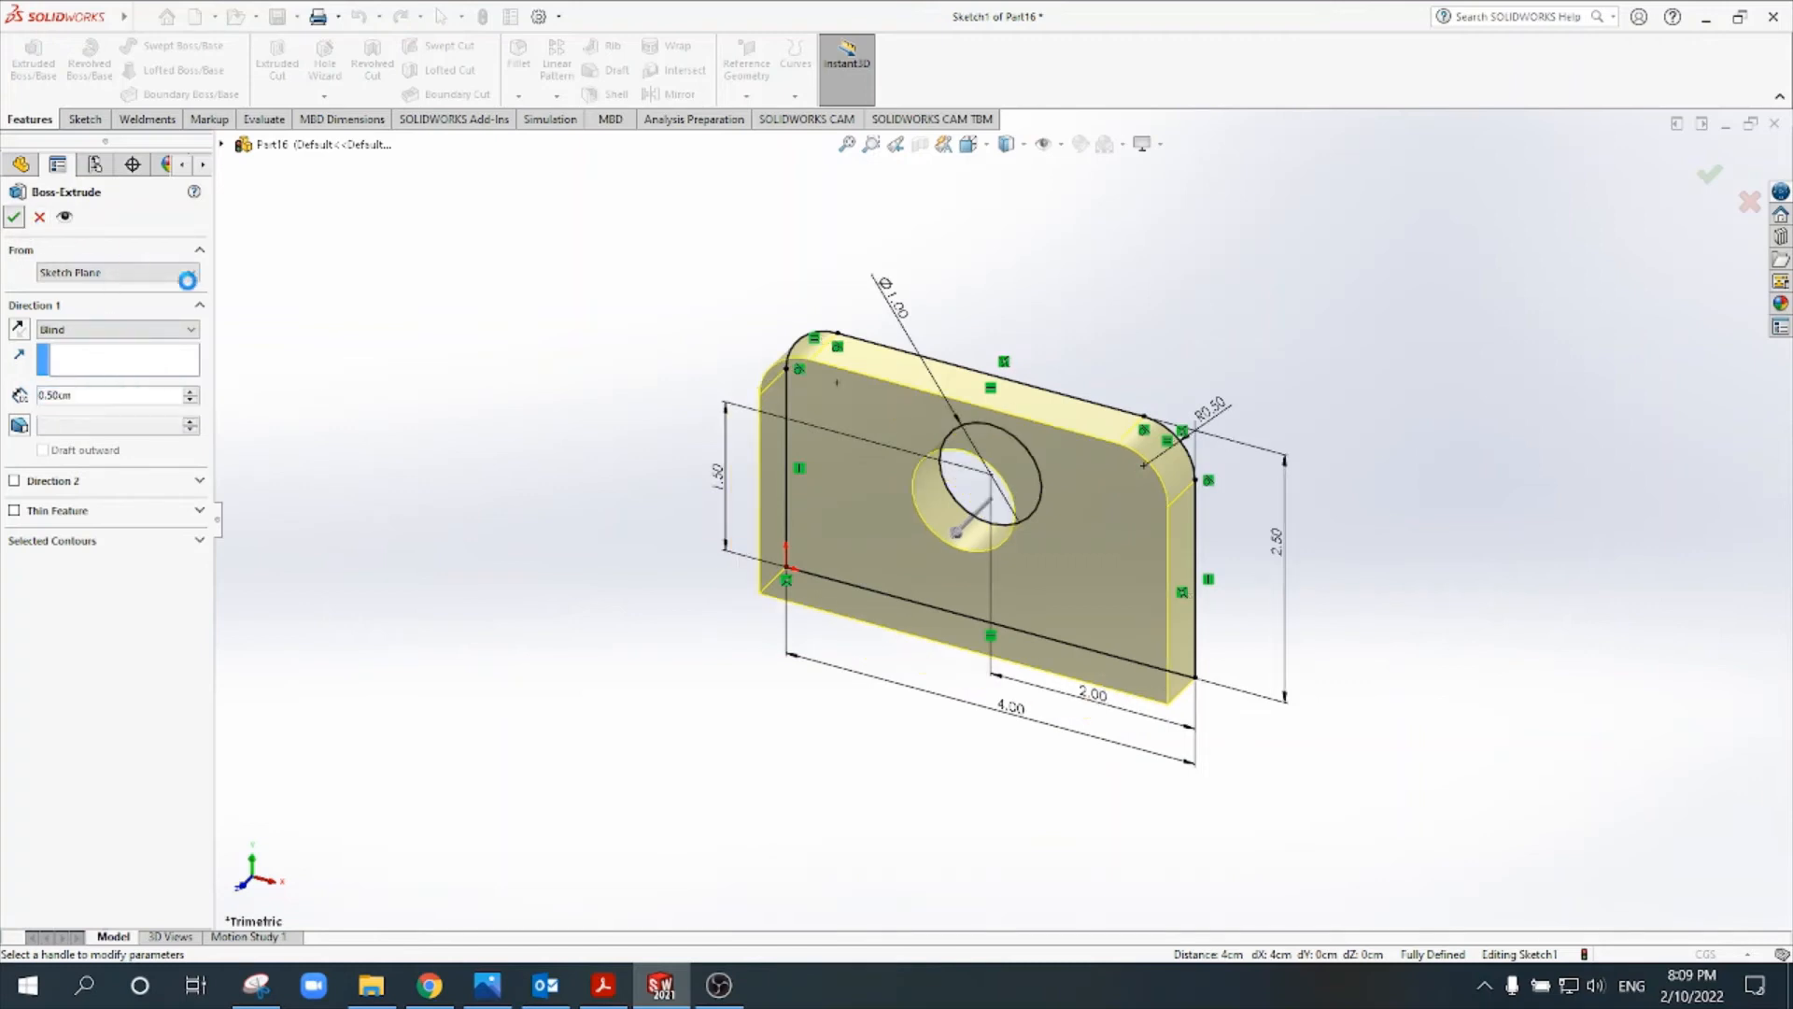
click(1459, 363)
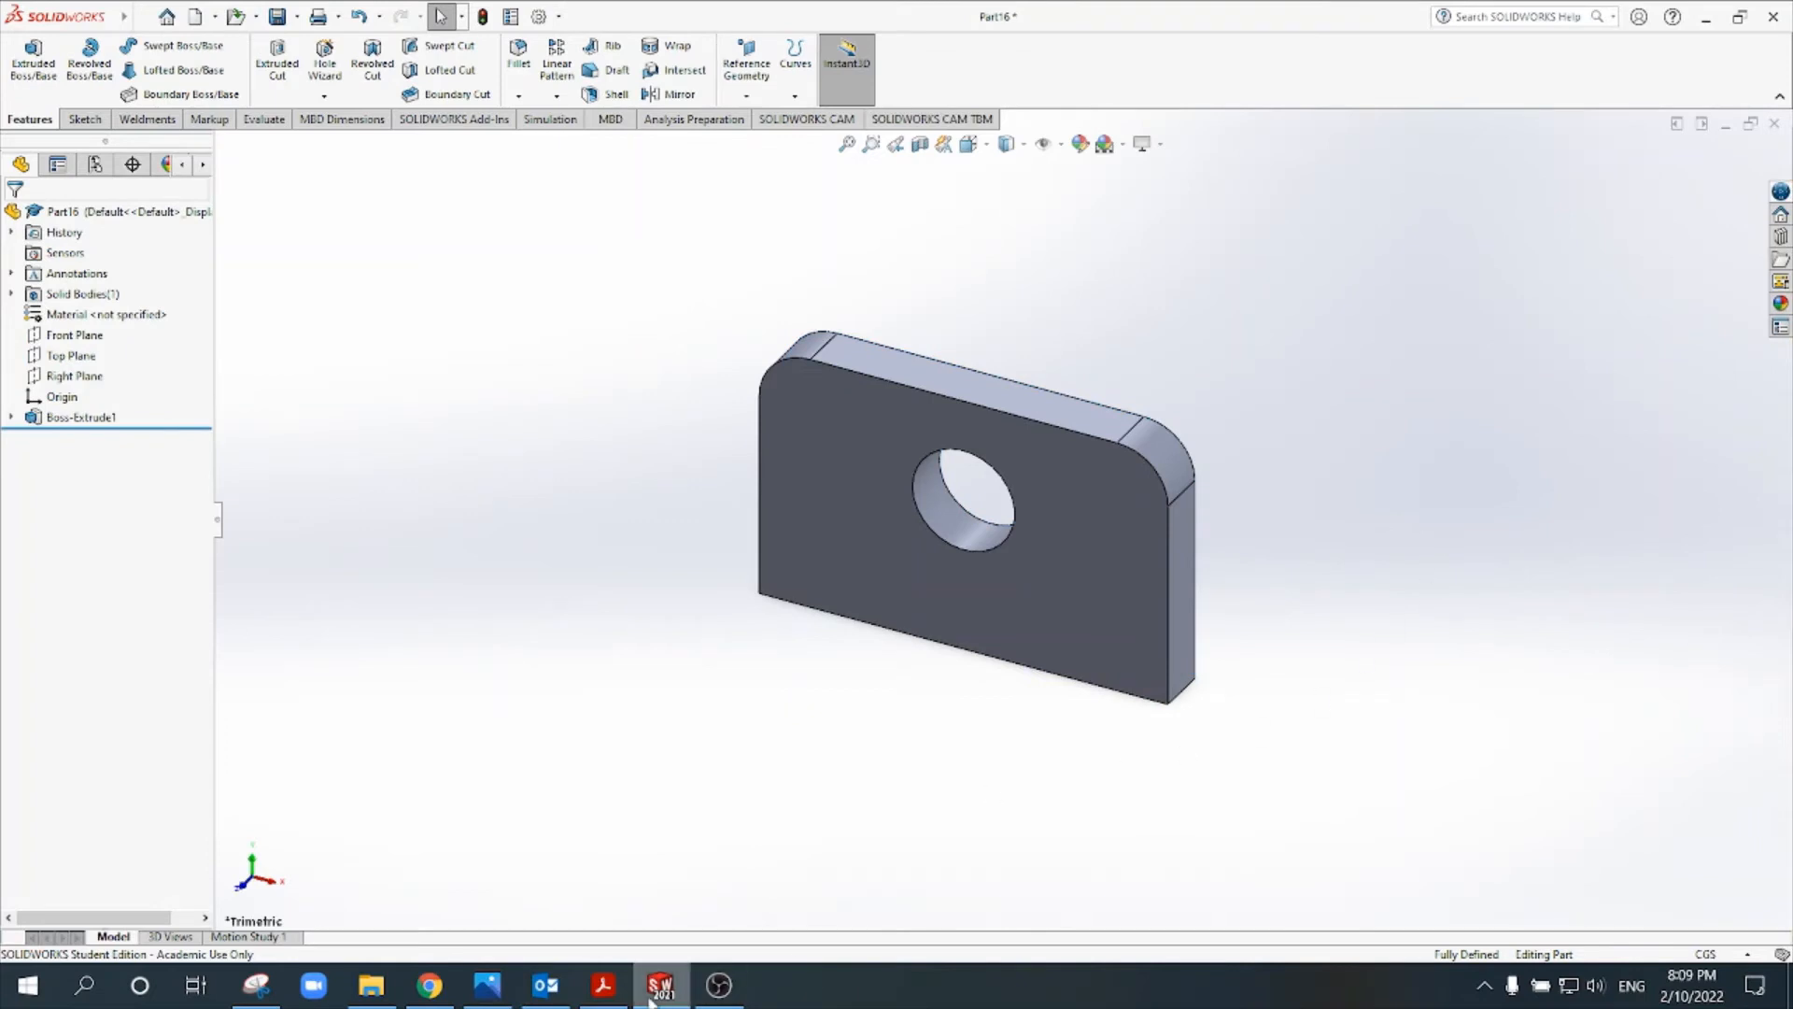
- Review the horizontal base in Tut 2.pdf and start a sketch on the upright plate's bottom face in SOLIDWORKS
click(603, 984)
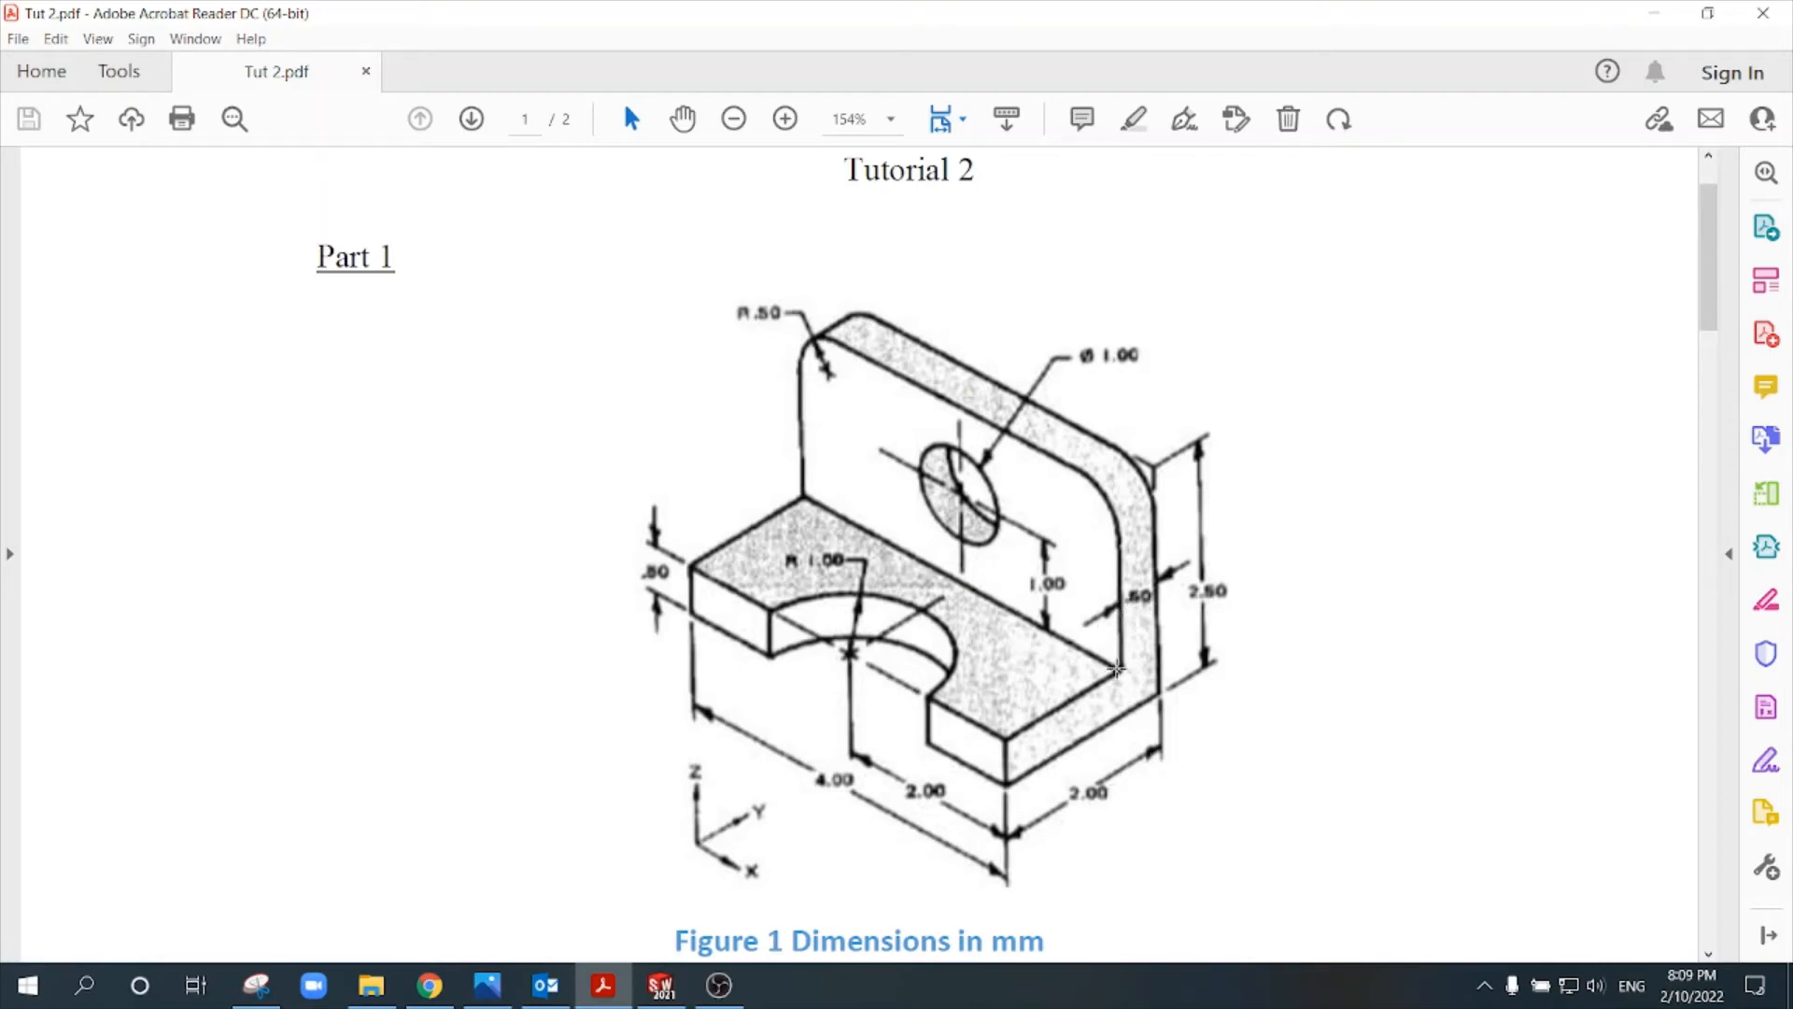
drag(1098, 715, 988, 790)
click(1028, 660)
click(1029, 654)
click(661, 985)
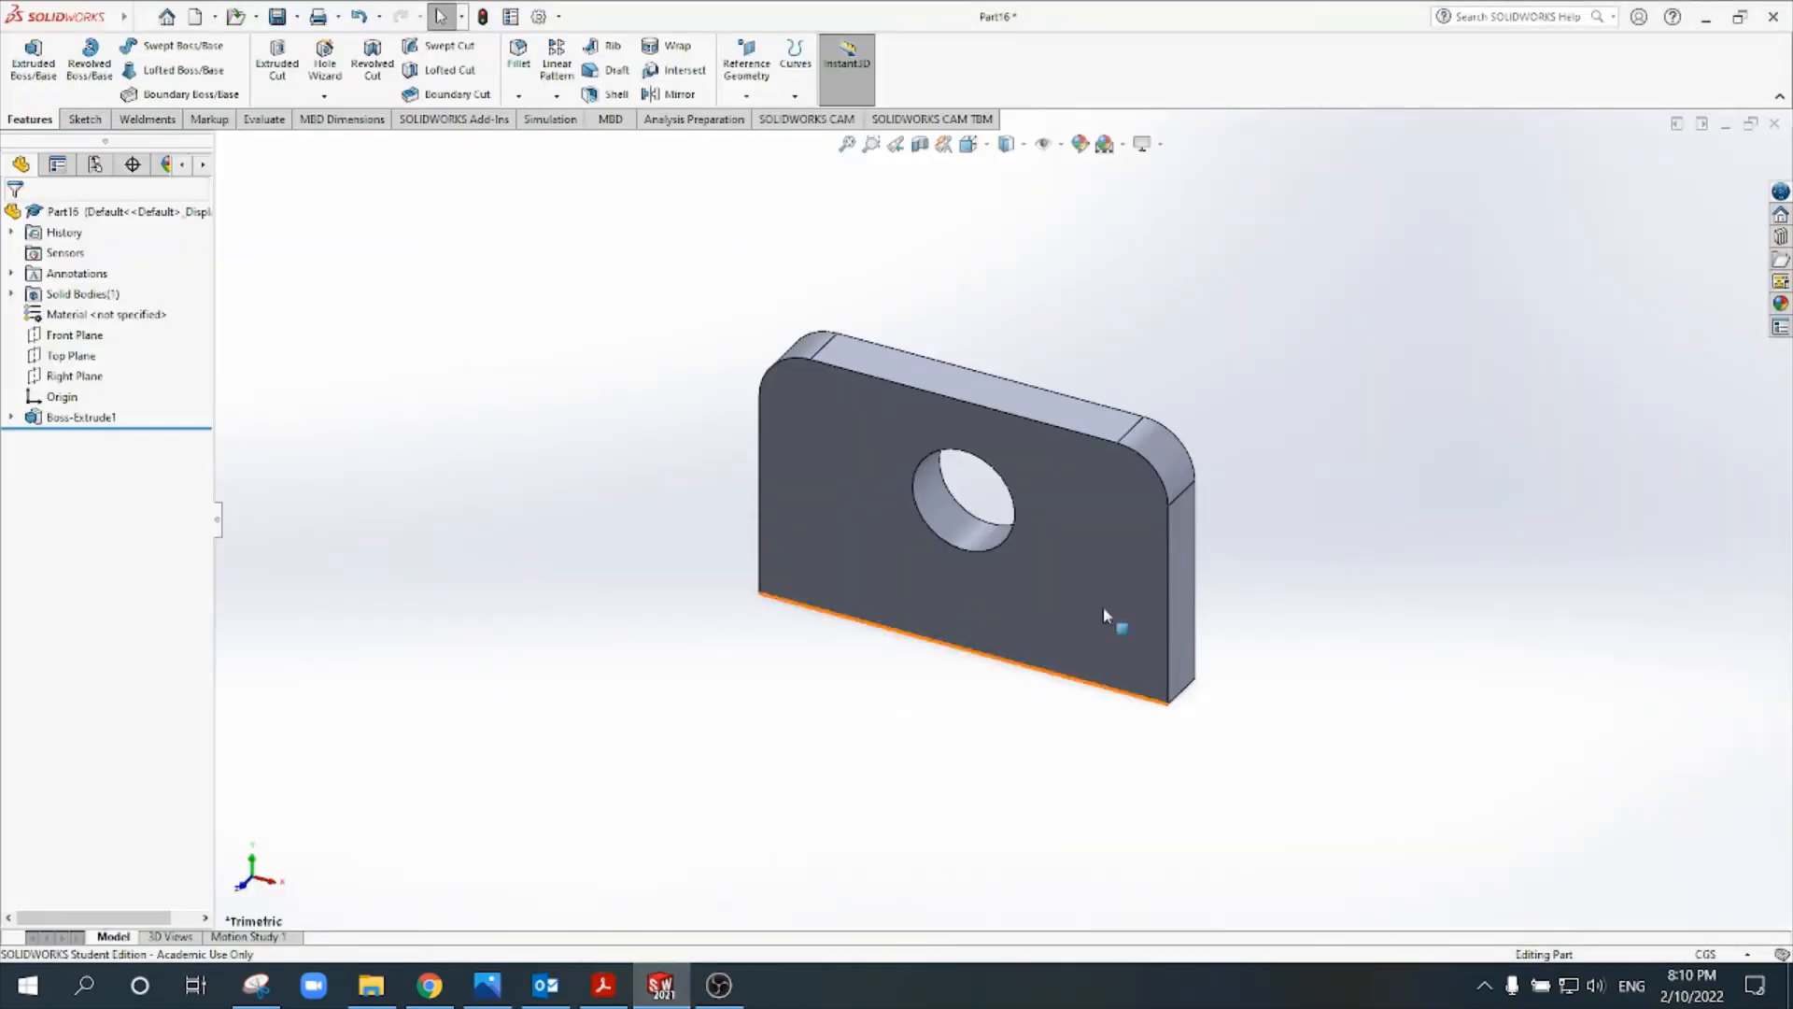
click(1085, 396)
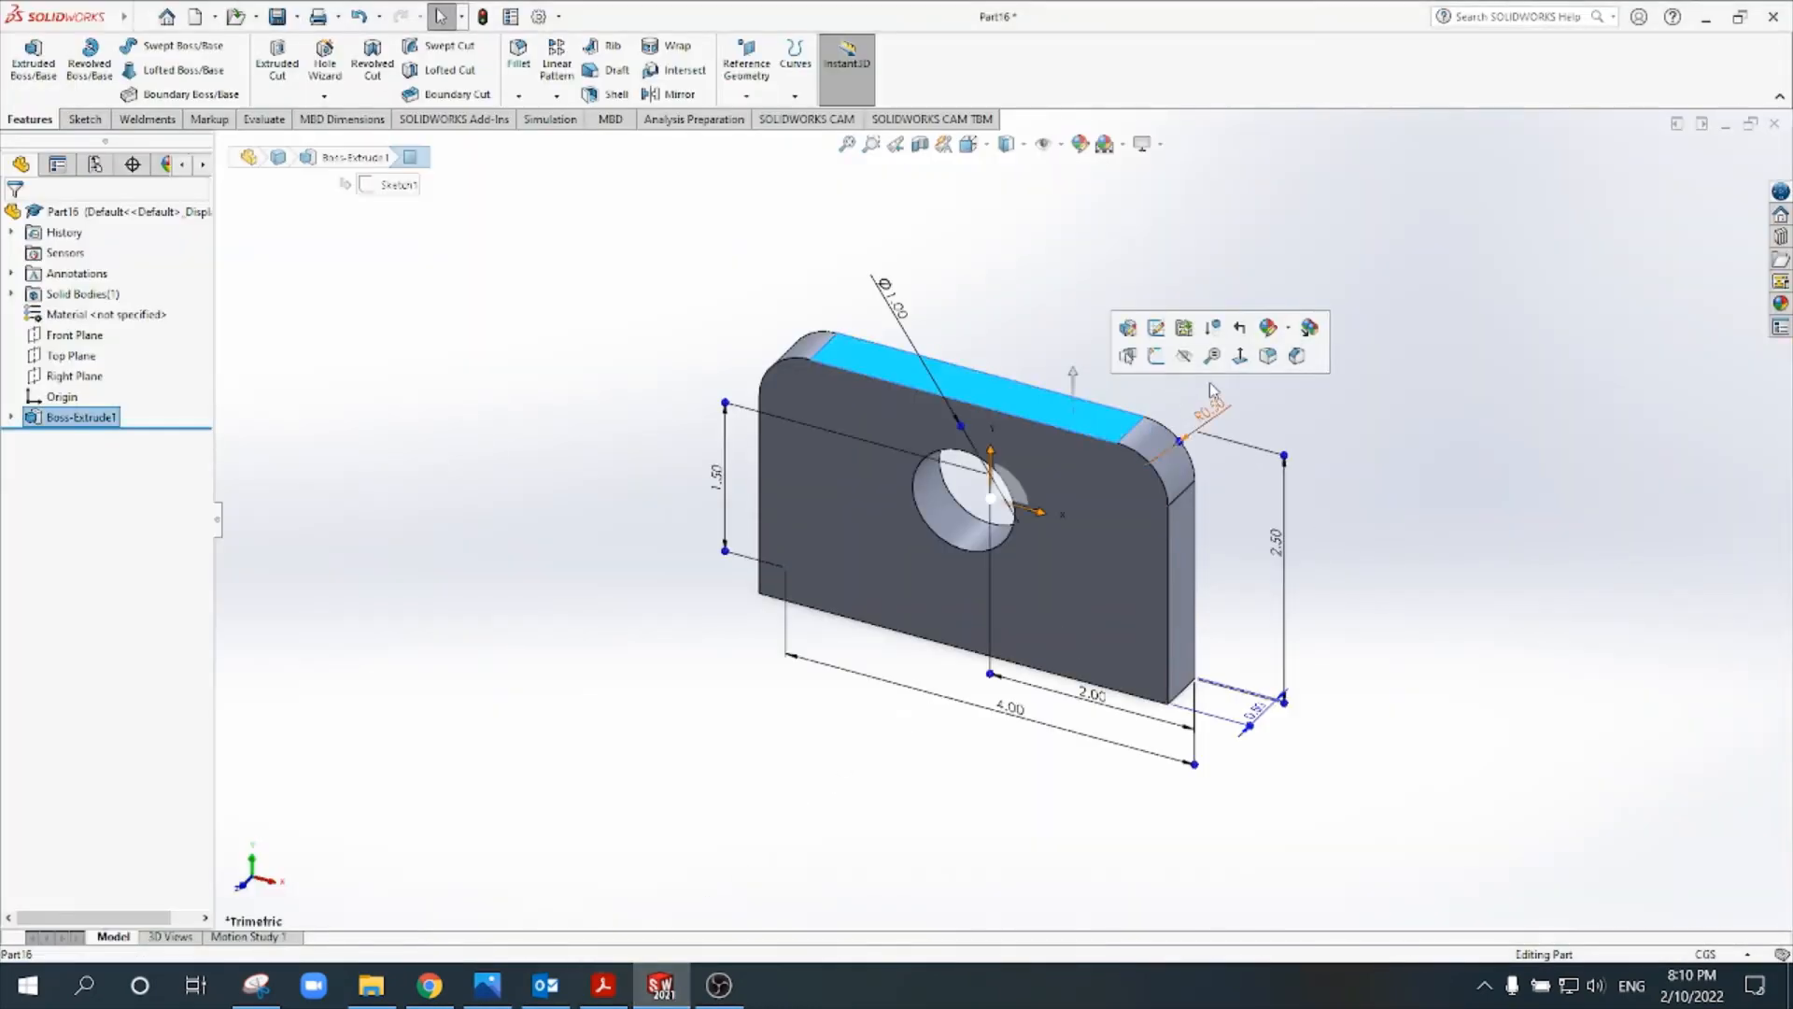
click(1043, 309)
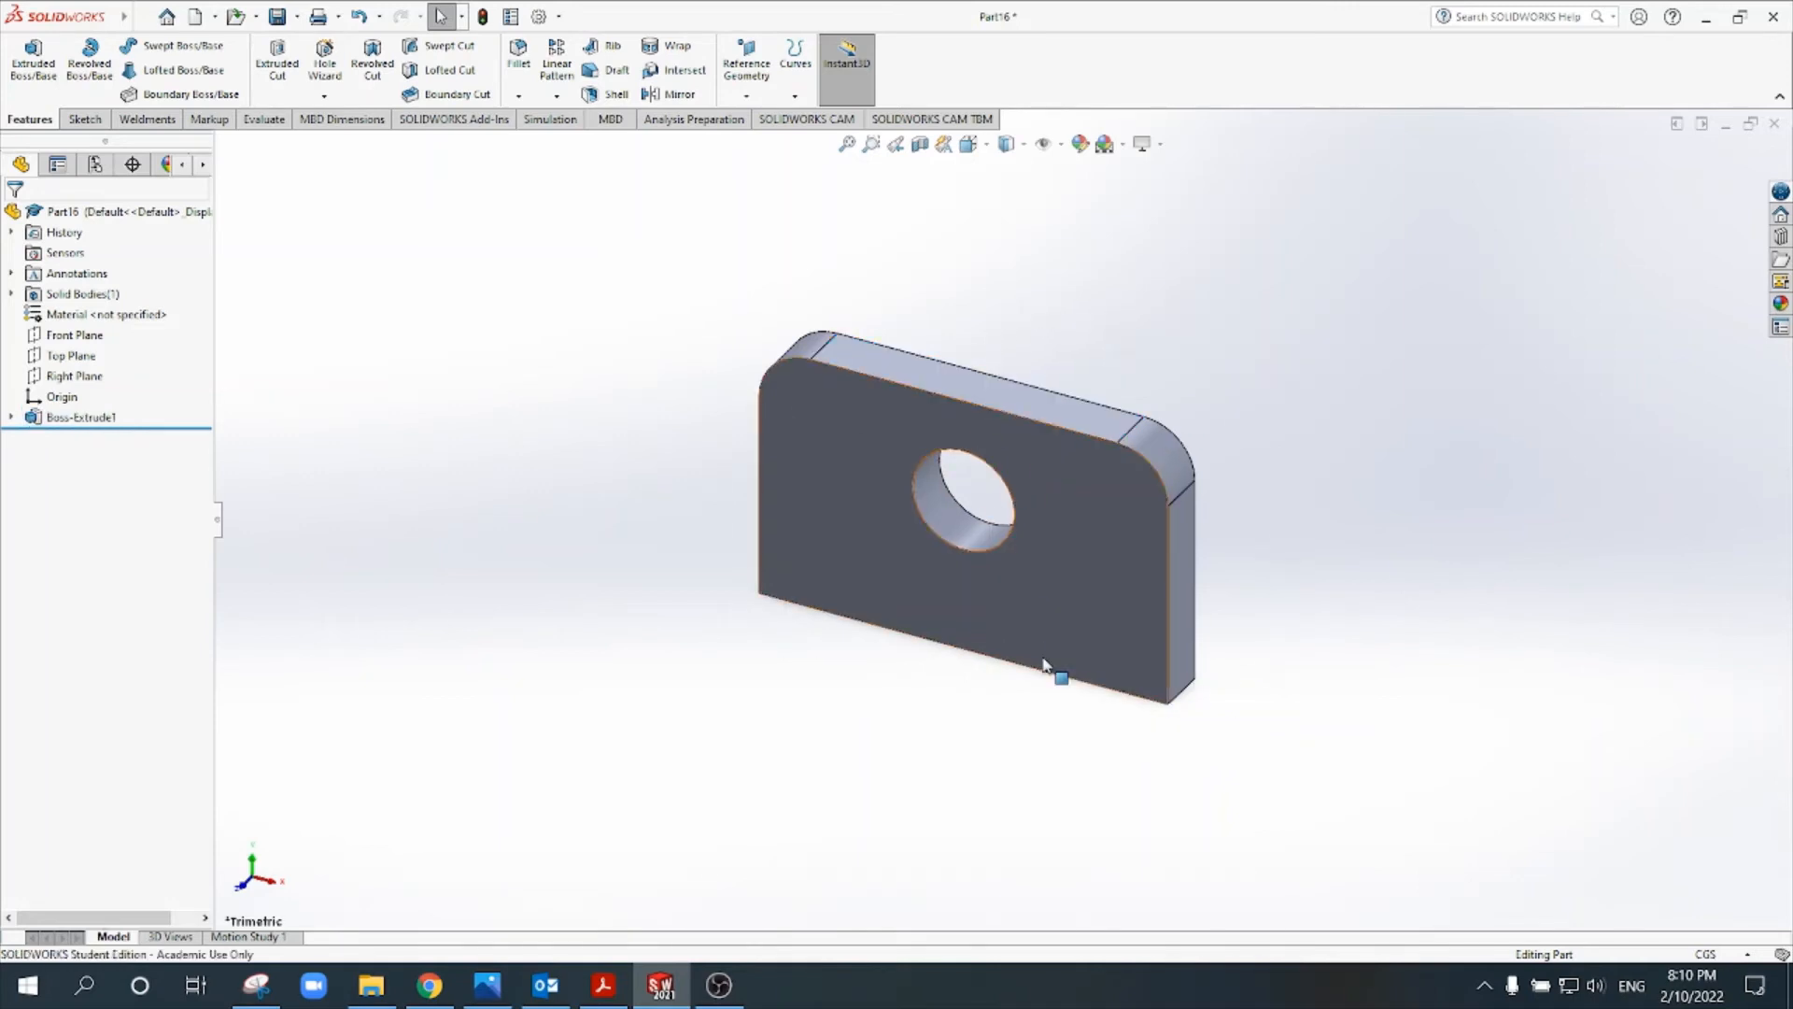
middle_drag(1019, 671, 962, 589)
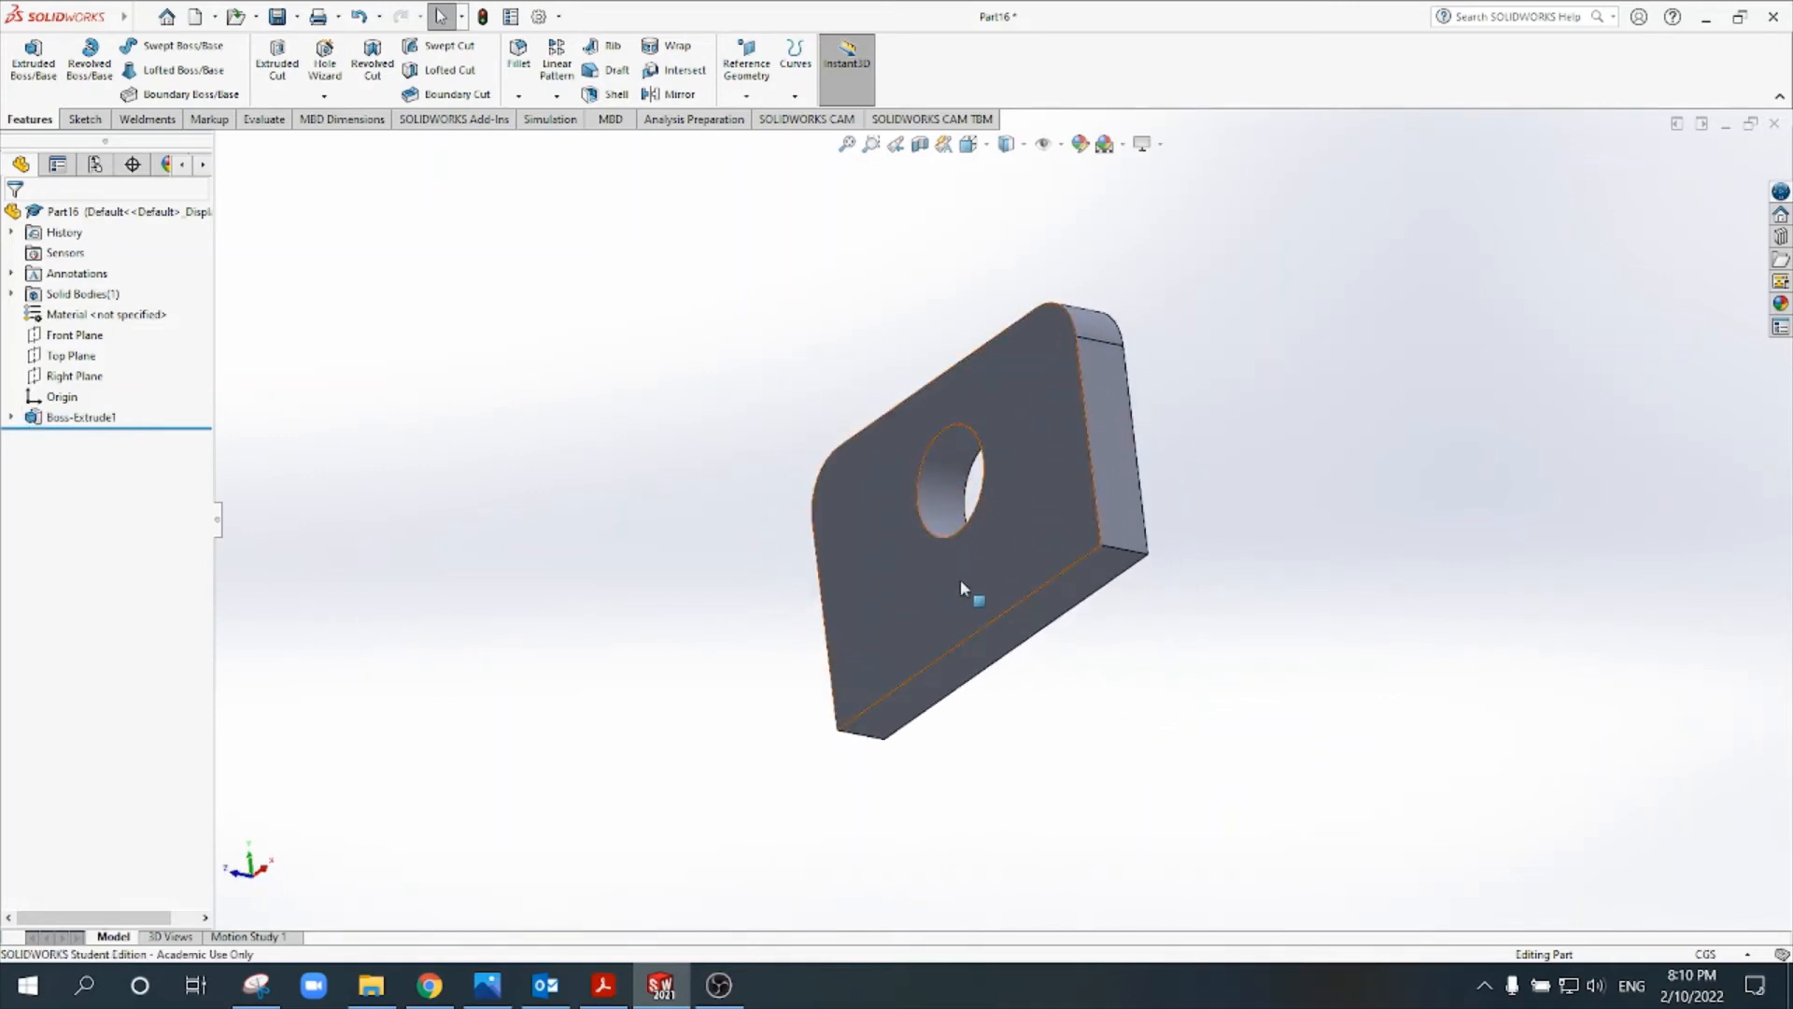
click(1072, 601)
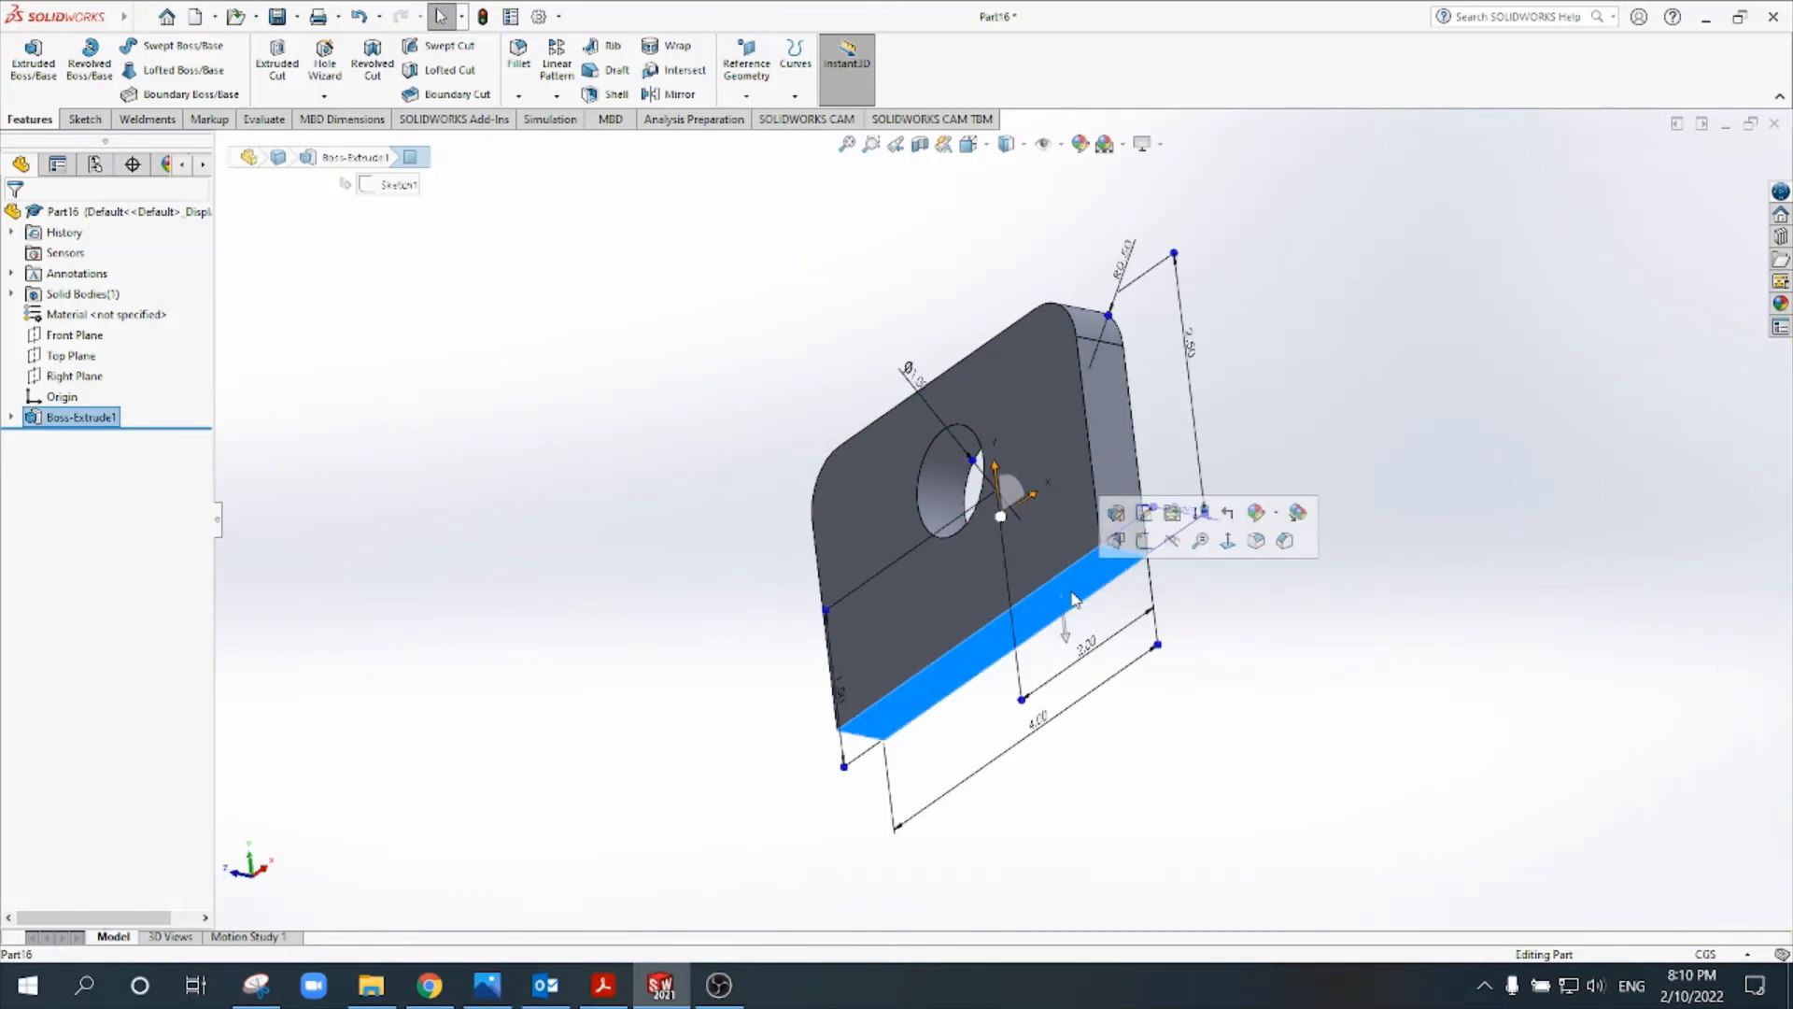
click(1145, 542)
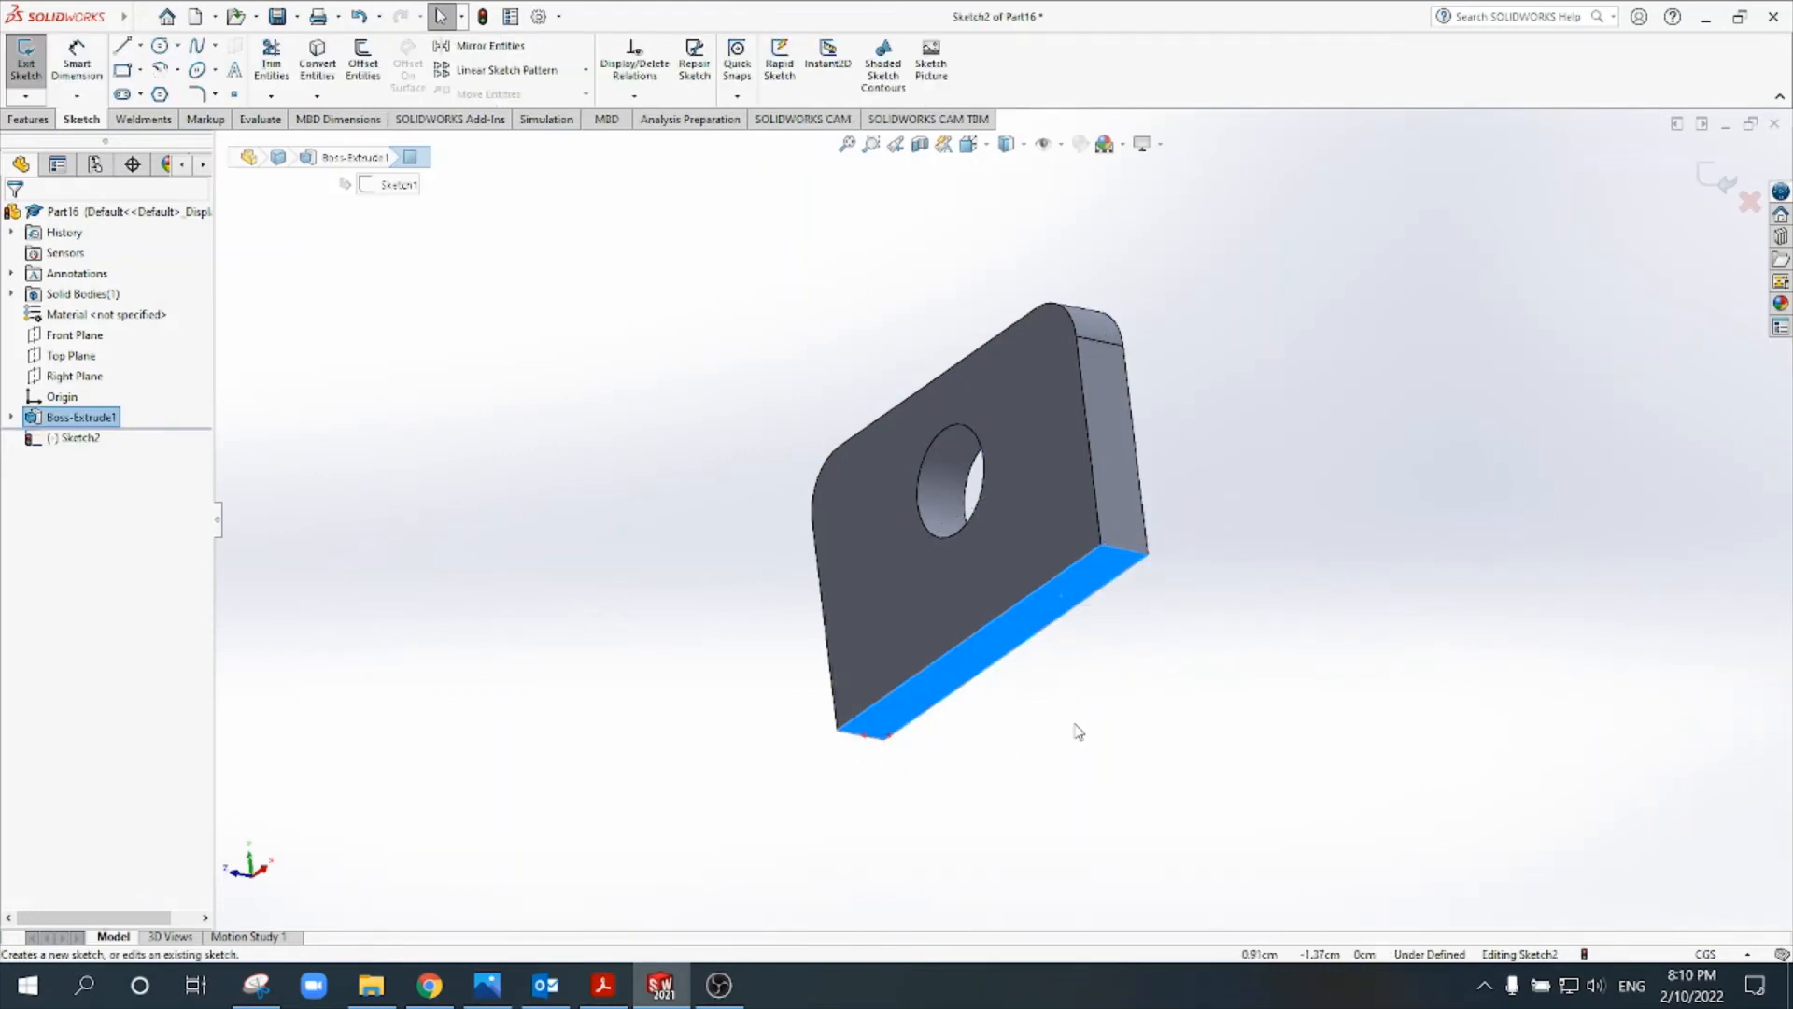
- Draw a corner rectangle from the origin, about 4.87 by 3.51 cm, extending in front of the upright plate
click(122, 70)
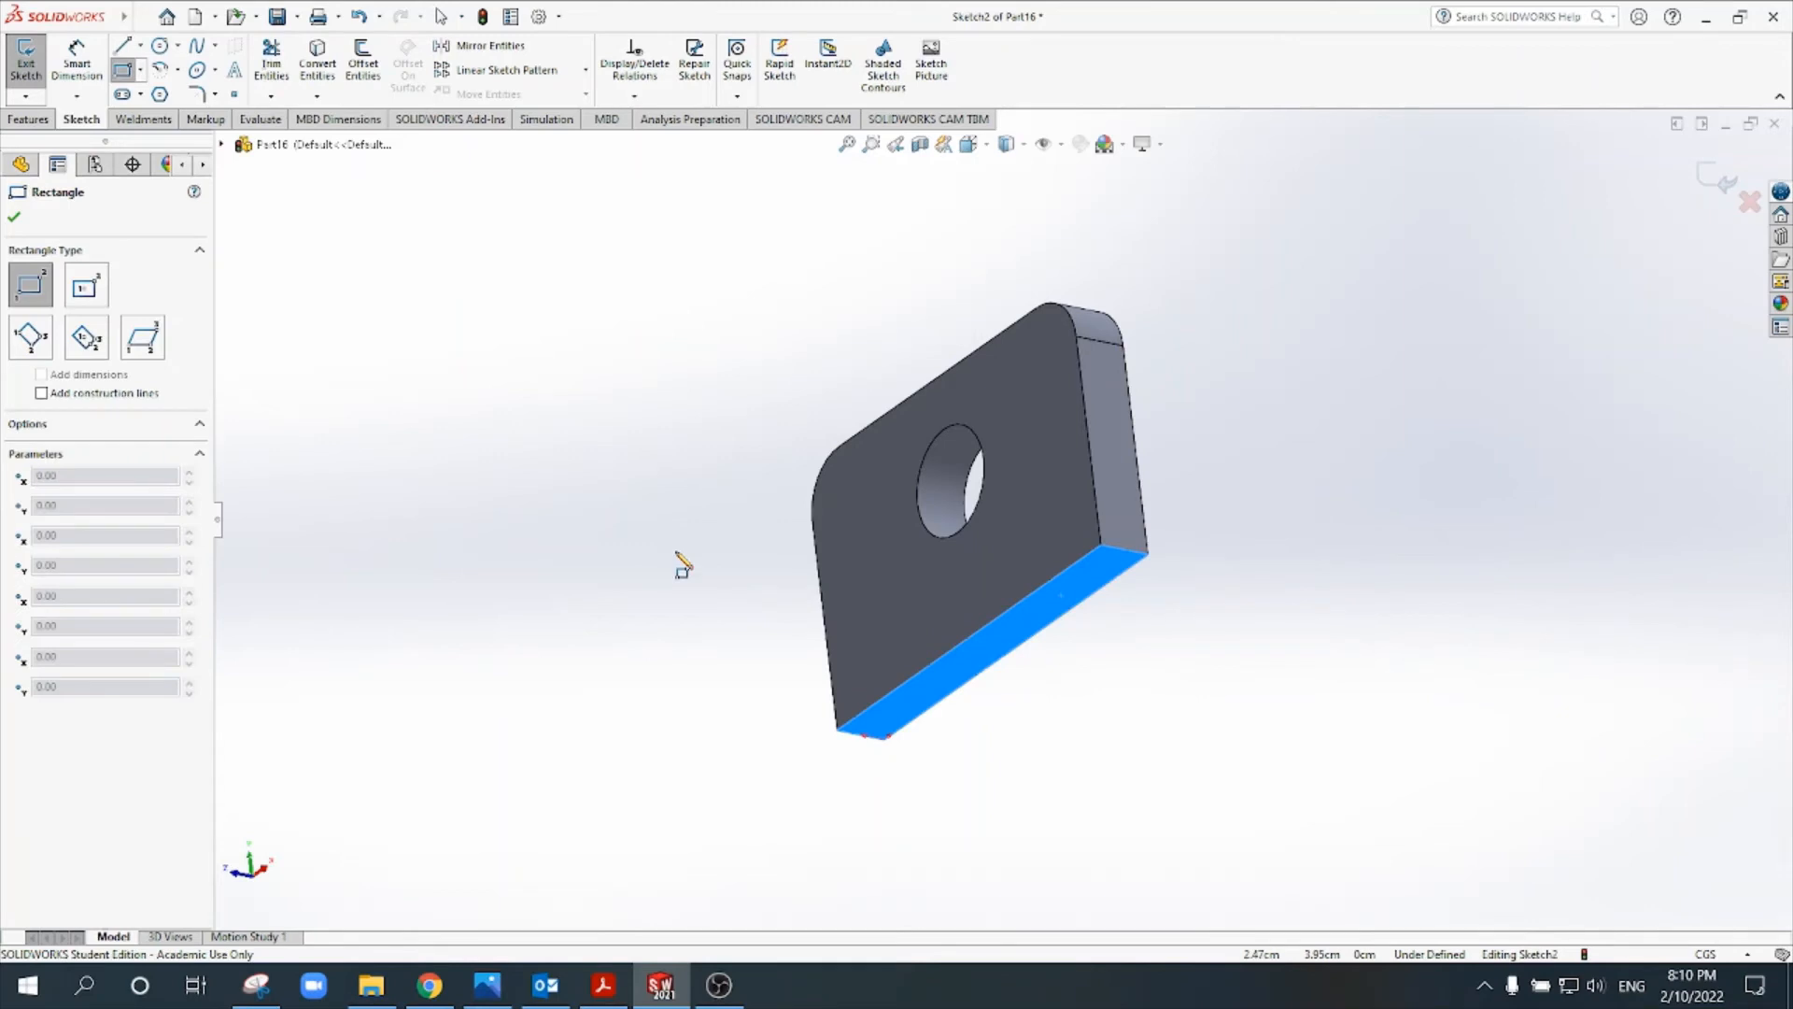
click(885, 739)
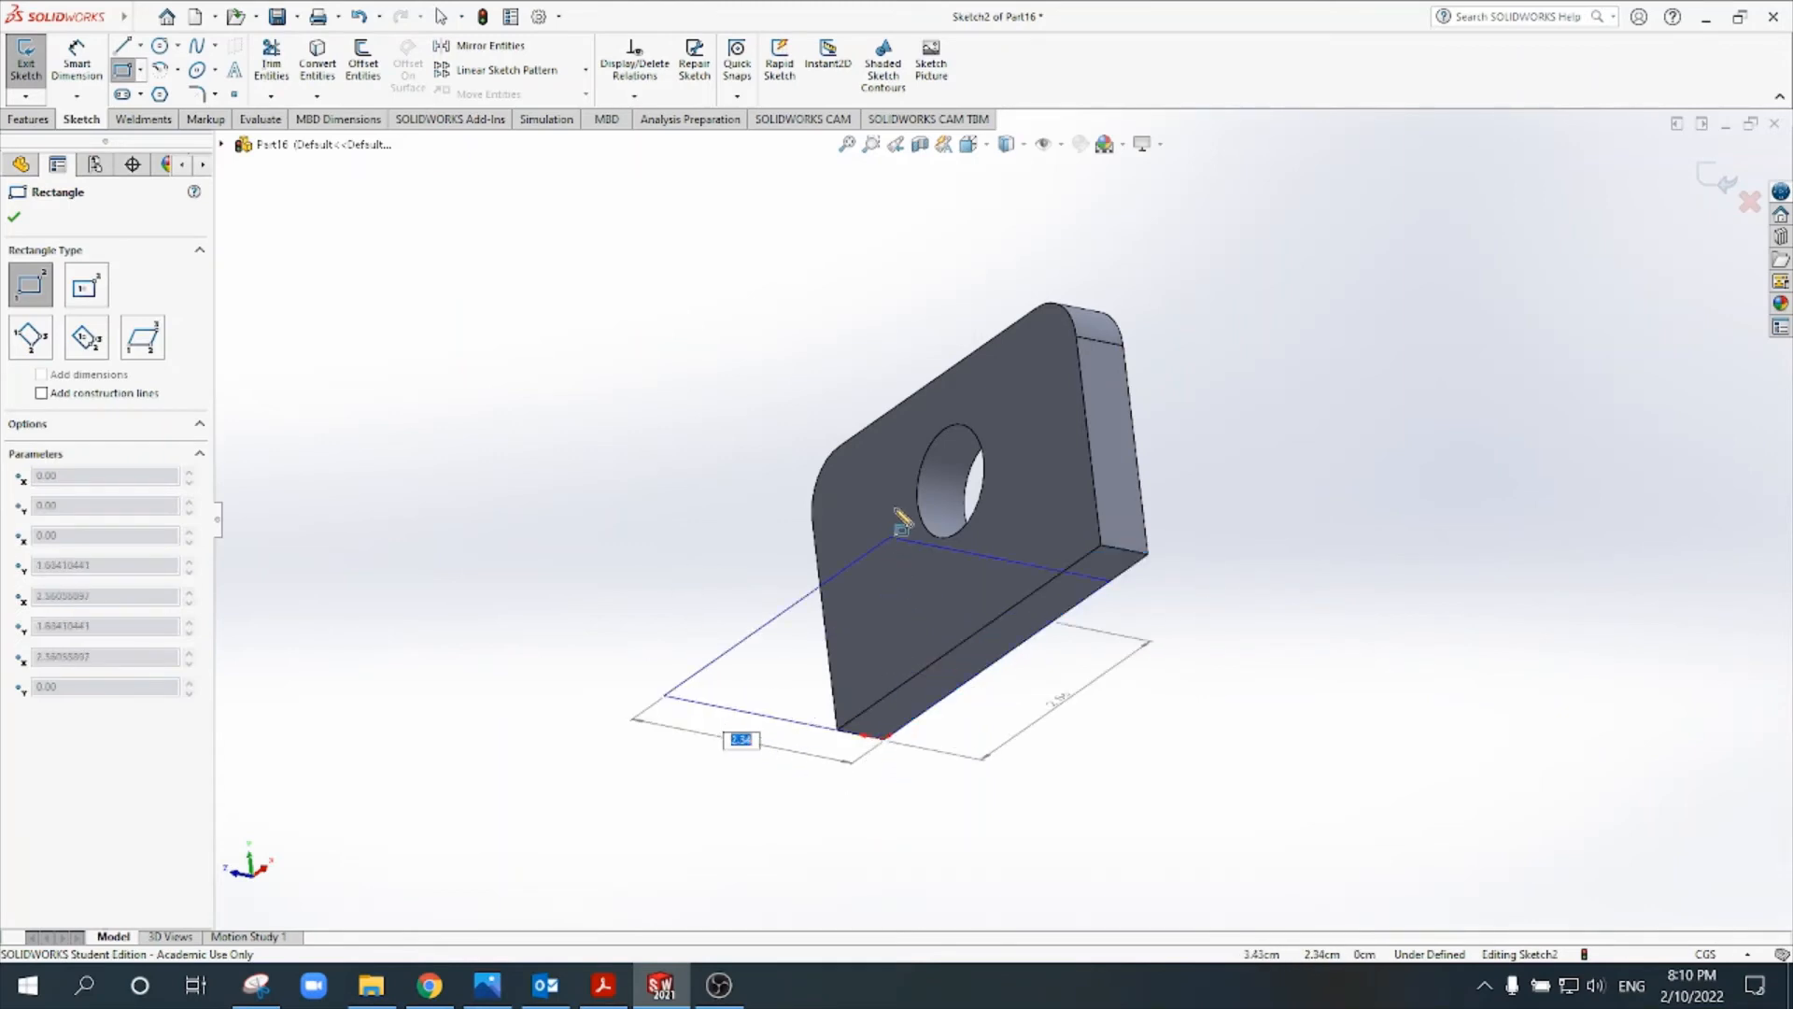
click(875, 448)
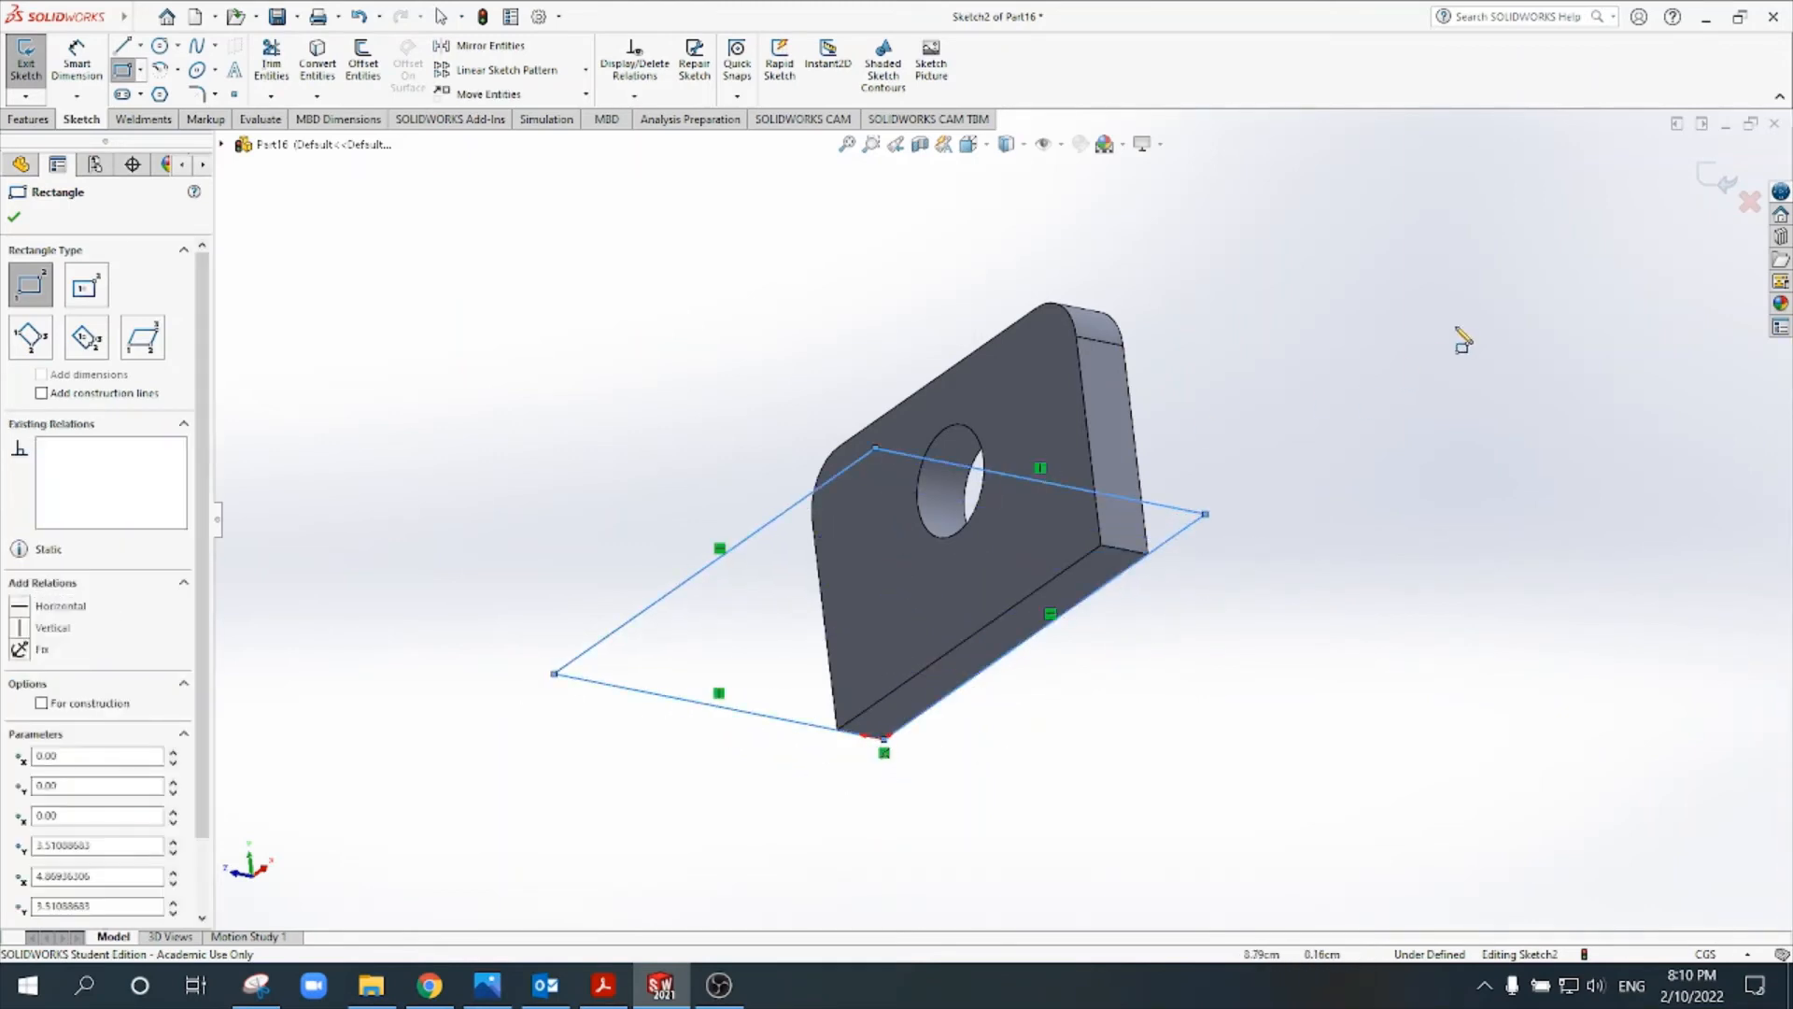
mouse_move(1520, 312)
middle_down()
mouse_move(1541, 493)
mouse_move(1503, 564)
middle_up()
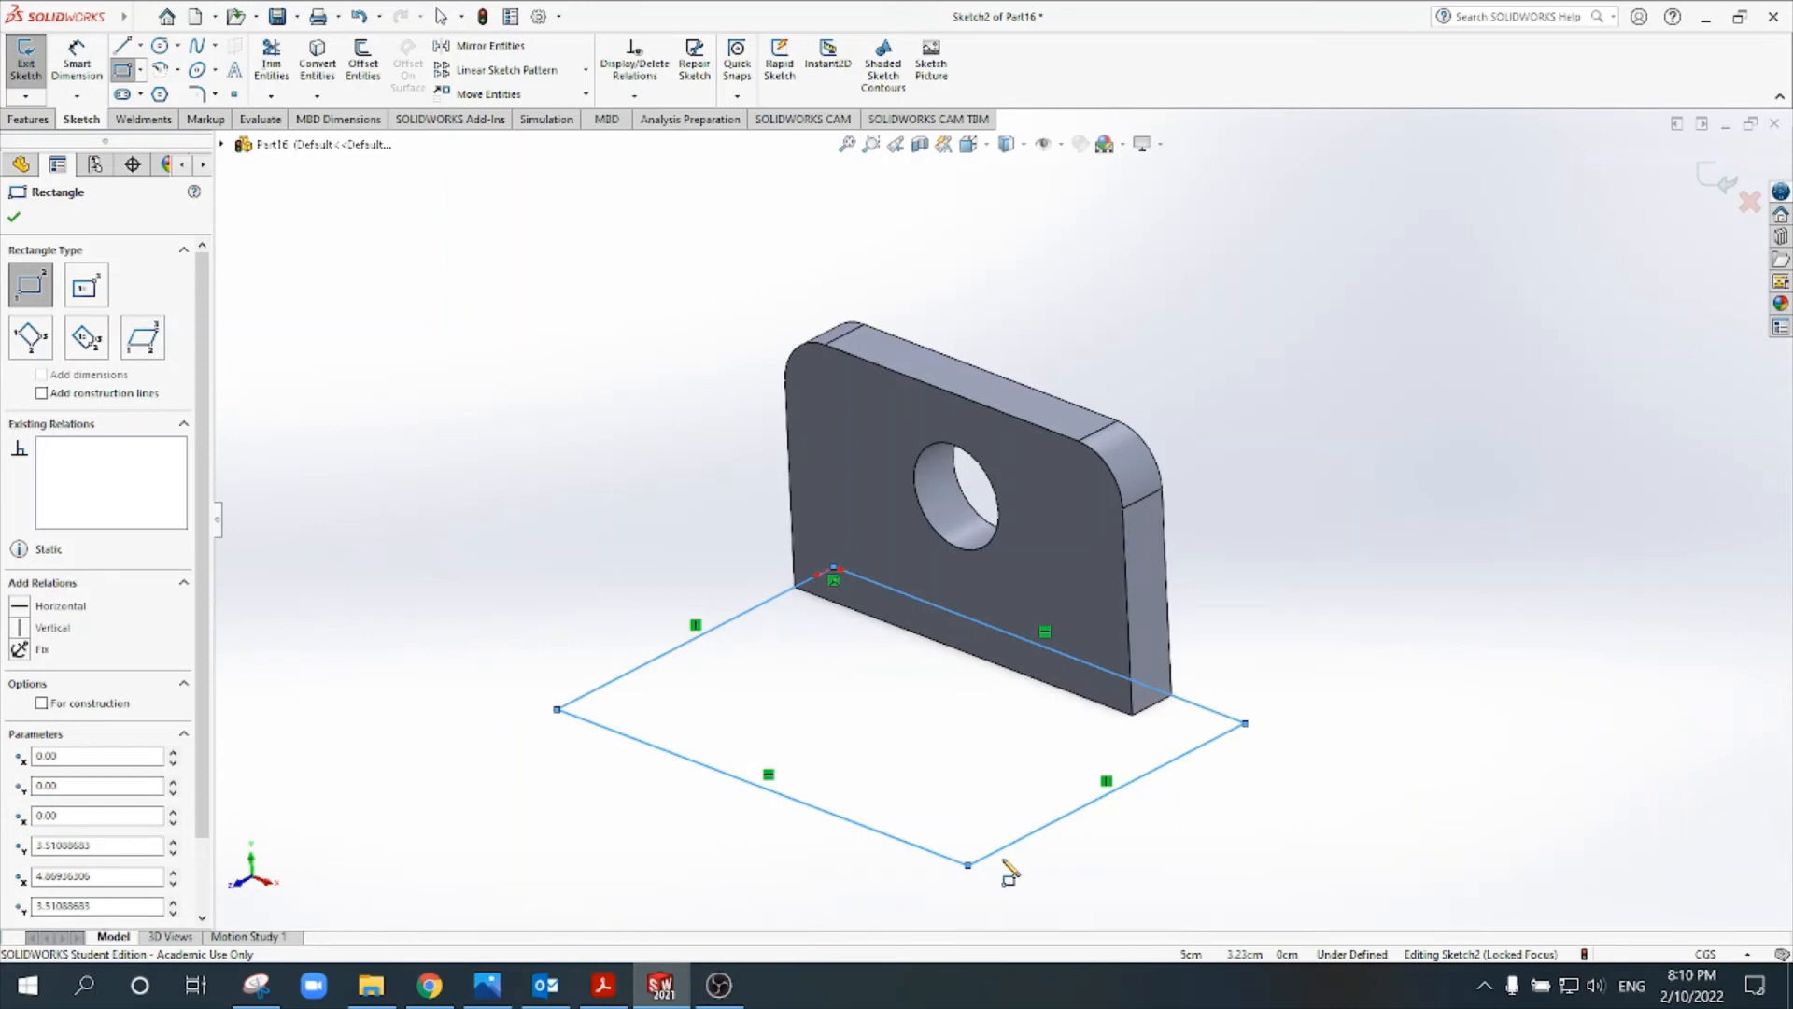
key(Escape)
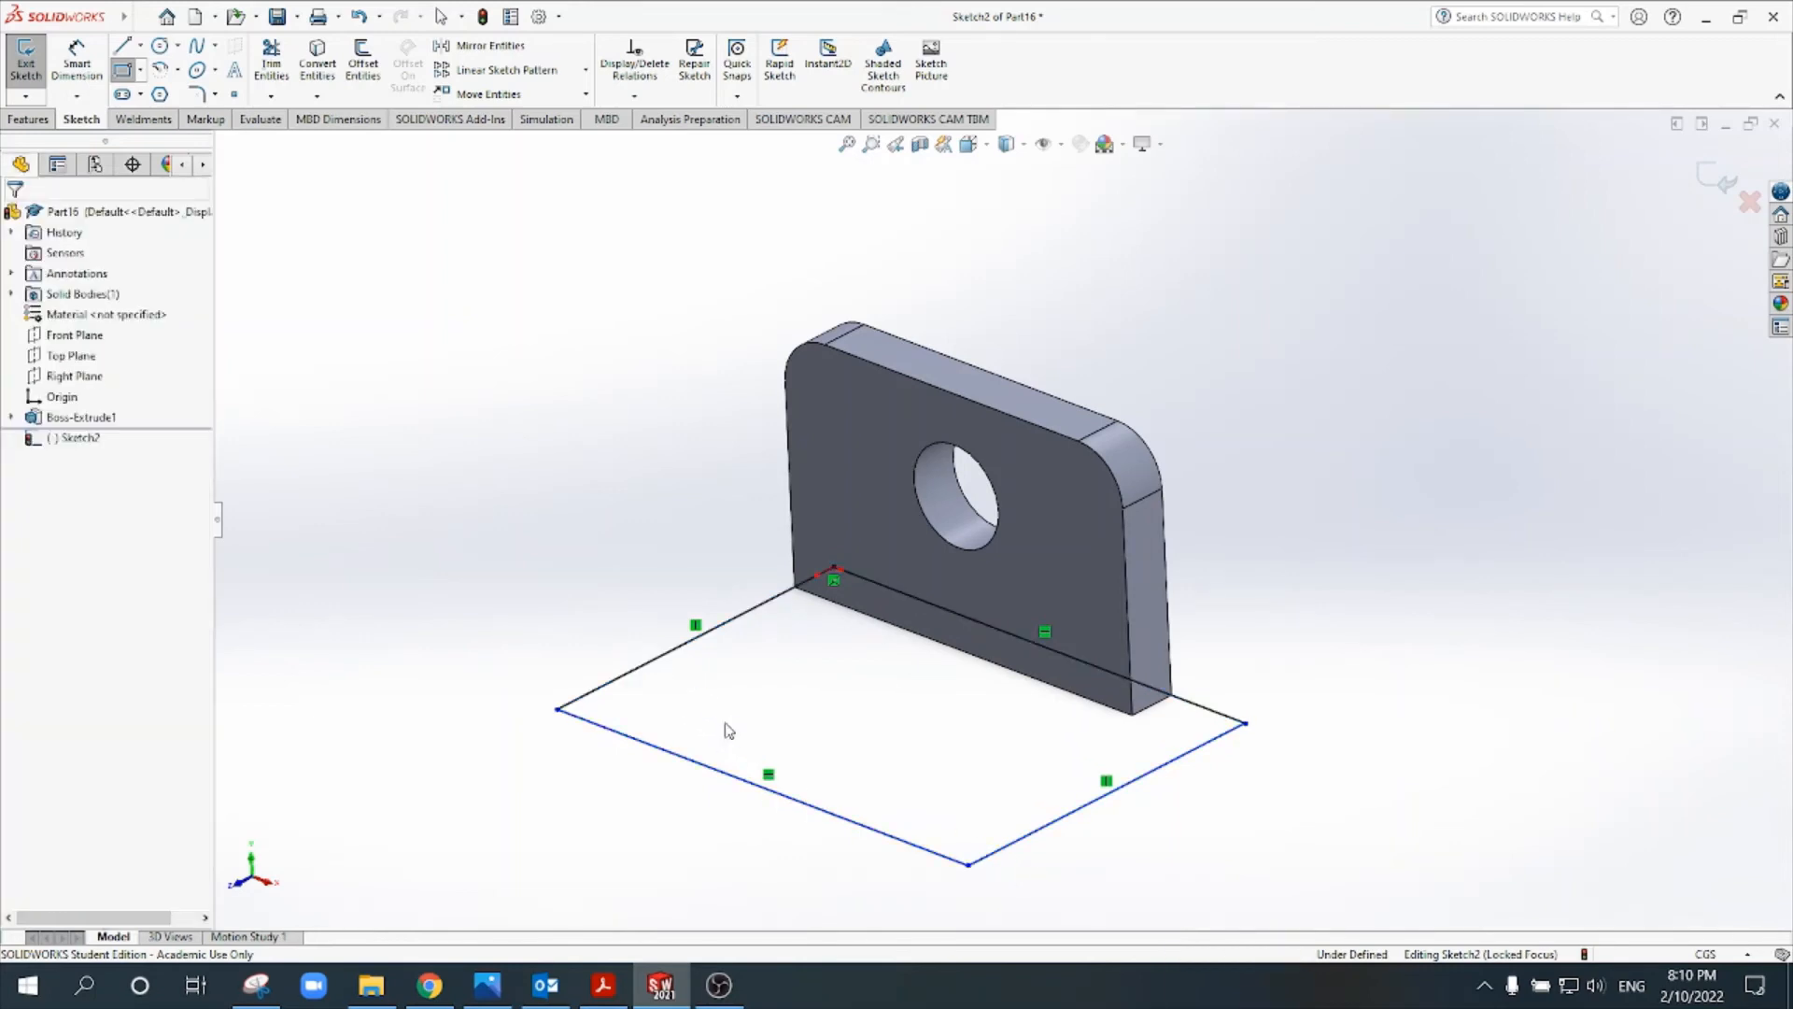
- Move the base rectangle's outer long edge behind the upright plate and back to the front side
drag(810, 811, 1029, 652)
mouse_move(902, 838)
mouse_down()
mouse_move(1189, 681)
mouse_move(1426, 514)
mouse_up()
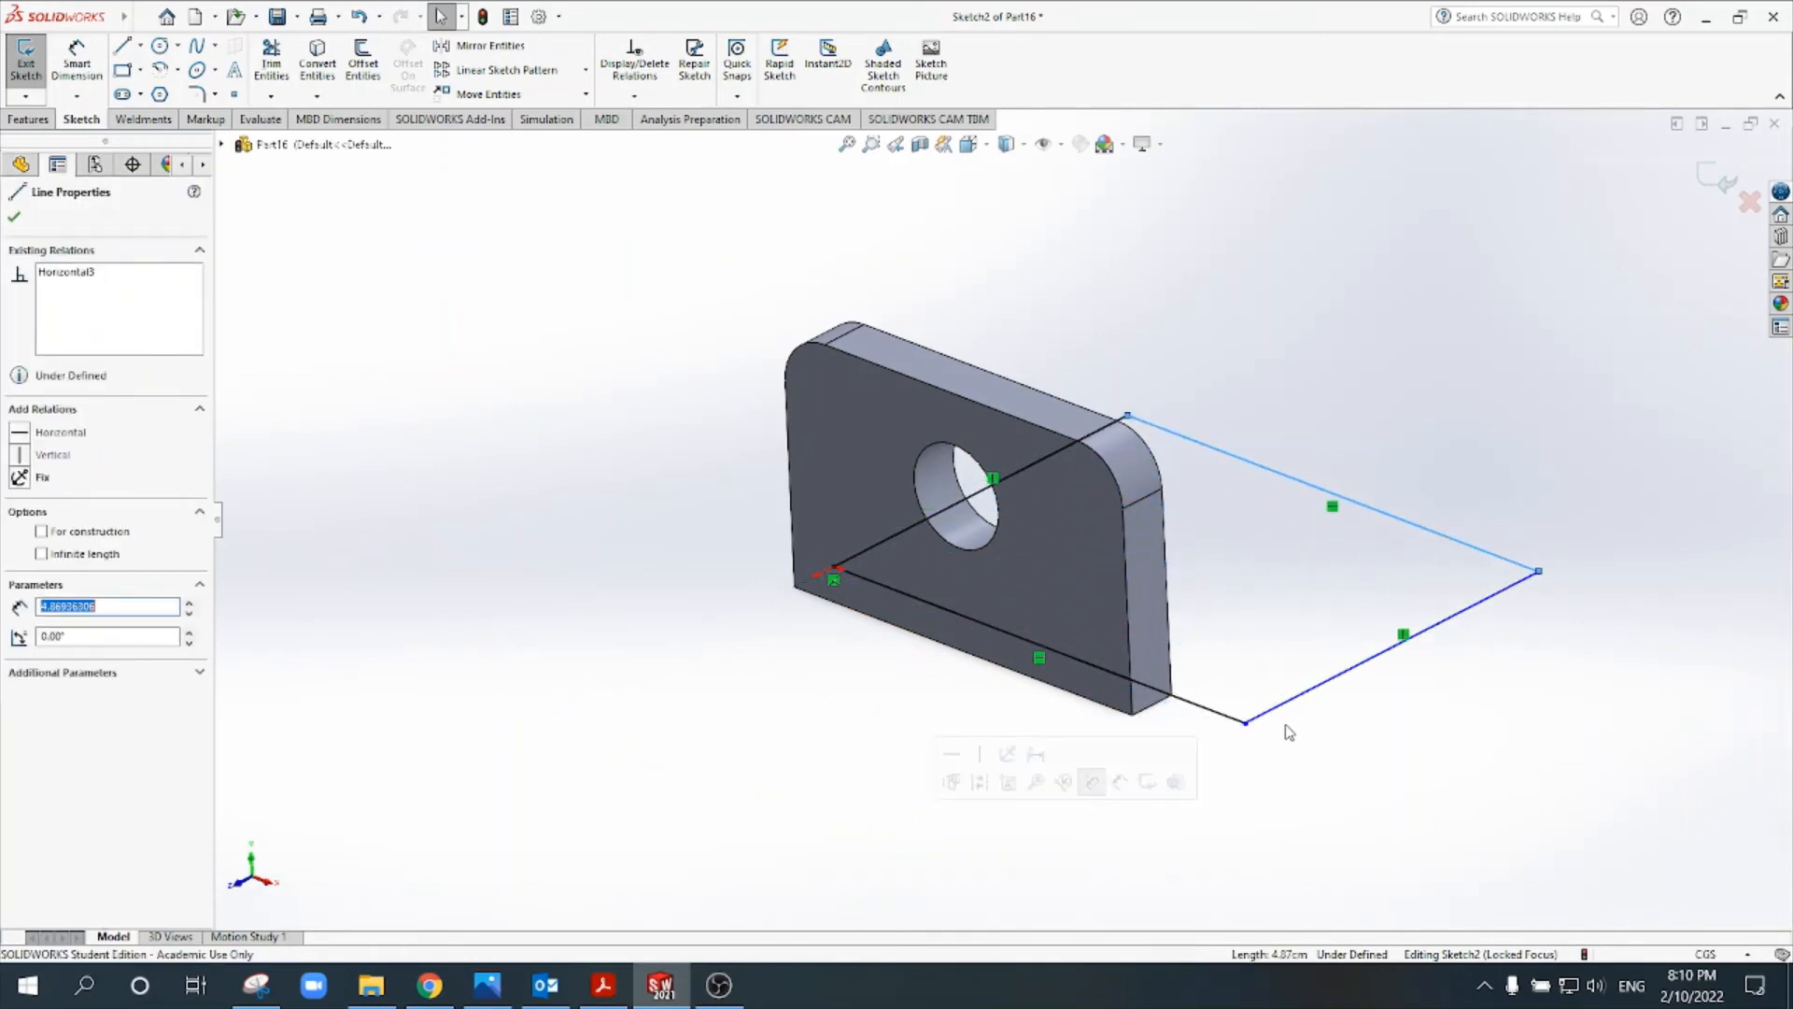
scroll(1066, 679, up, 2)
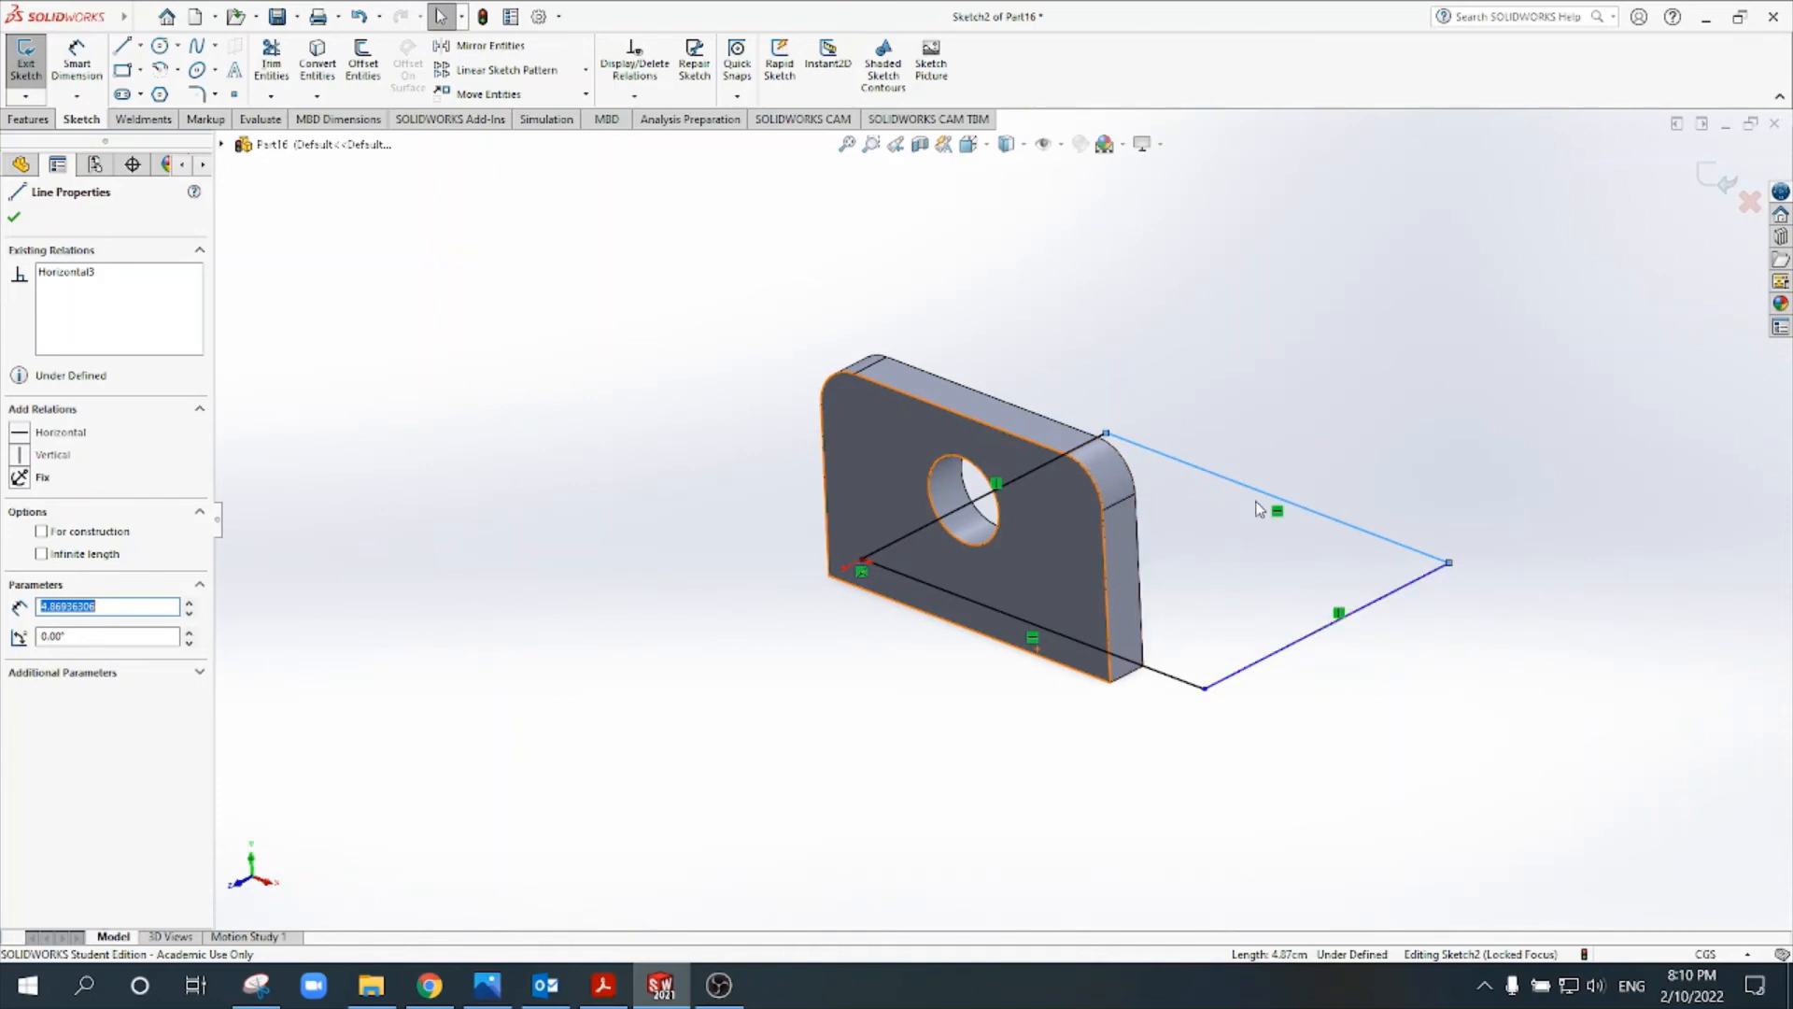
mouse_move(1178, 456)
mouse_down()
mouse_move(1189, 472)
mouse_move(1037, 551)
mouse_move(813, 718)
mouse_up()
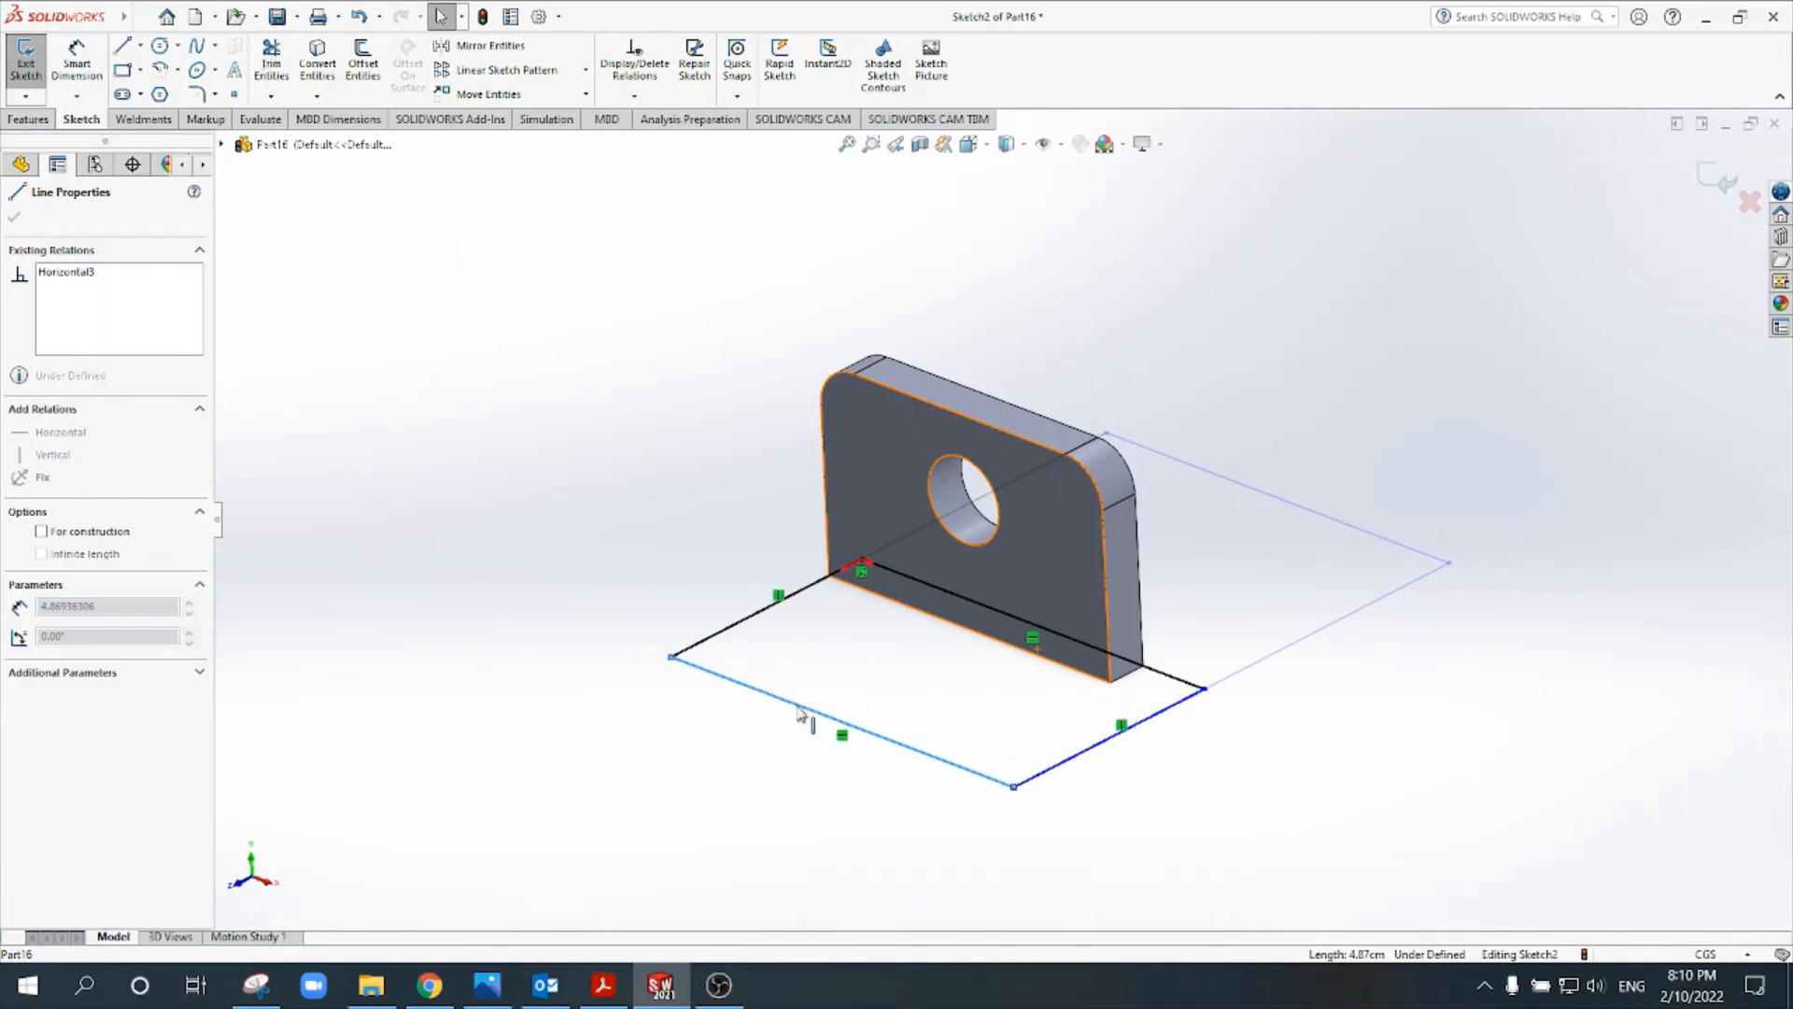
- Dimension the base rectangle's outer long edge to 4 cm
scroll(1144, 719, down, 3)
mouse_move(1158, 712)
mouse_down()
mouse_move(1063, 682)
mouse_move(1147, 715)
mouse_up()
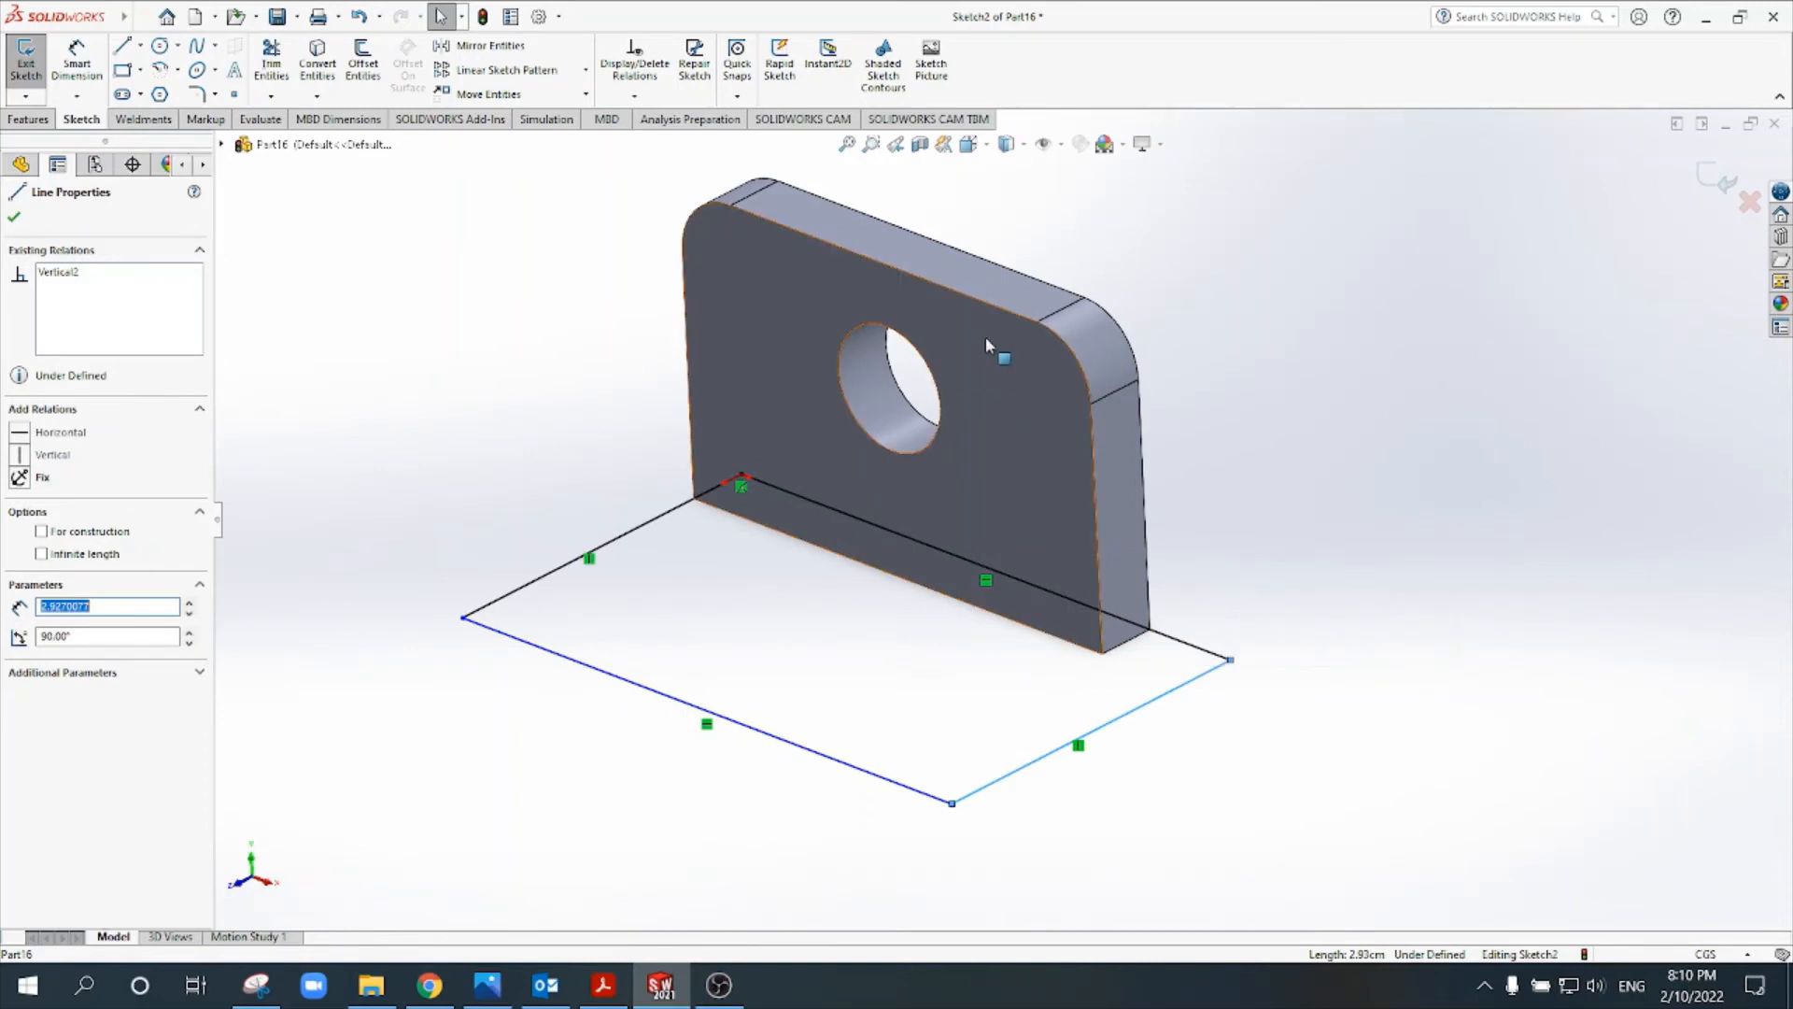
click(987, 145)
click(999, 197)
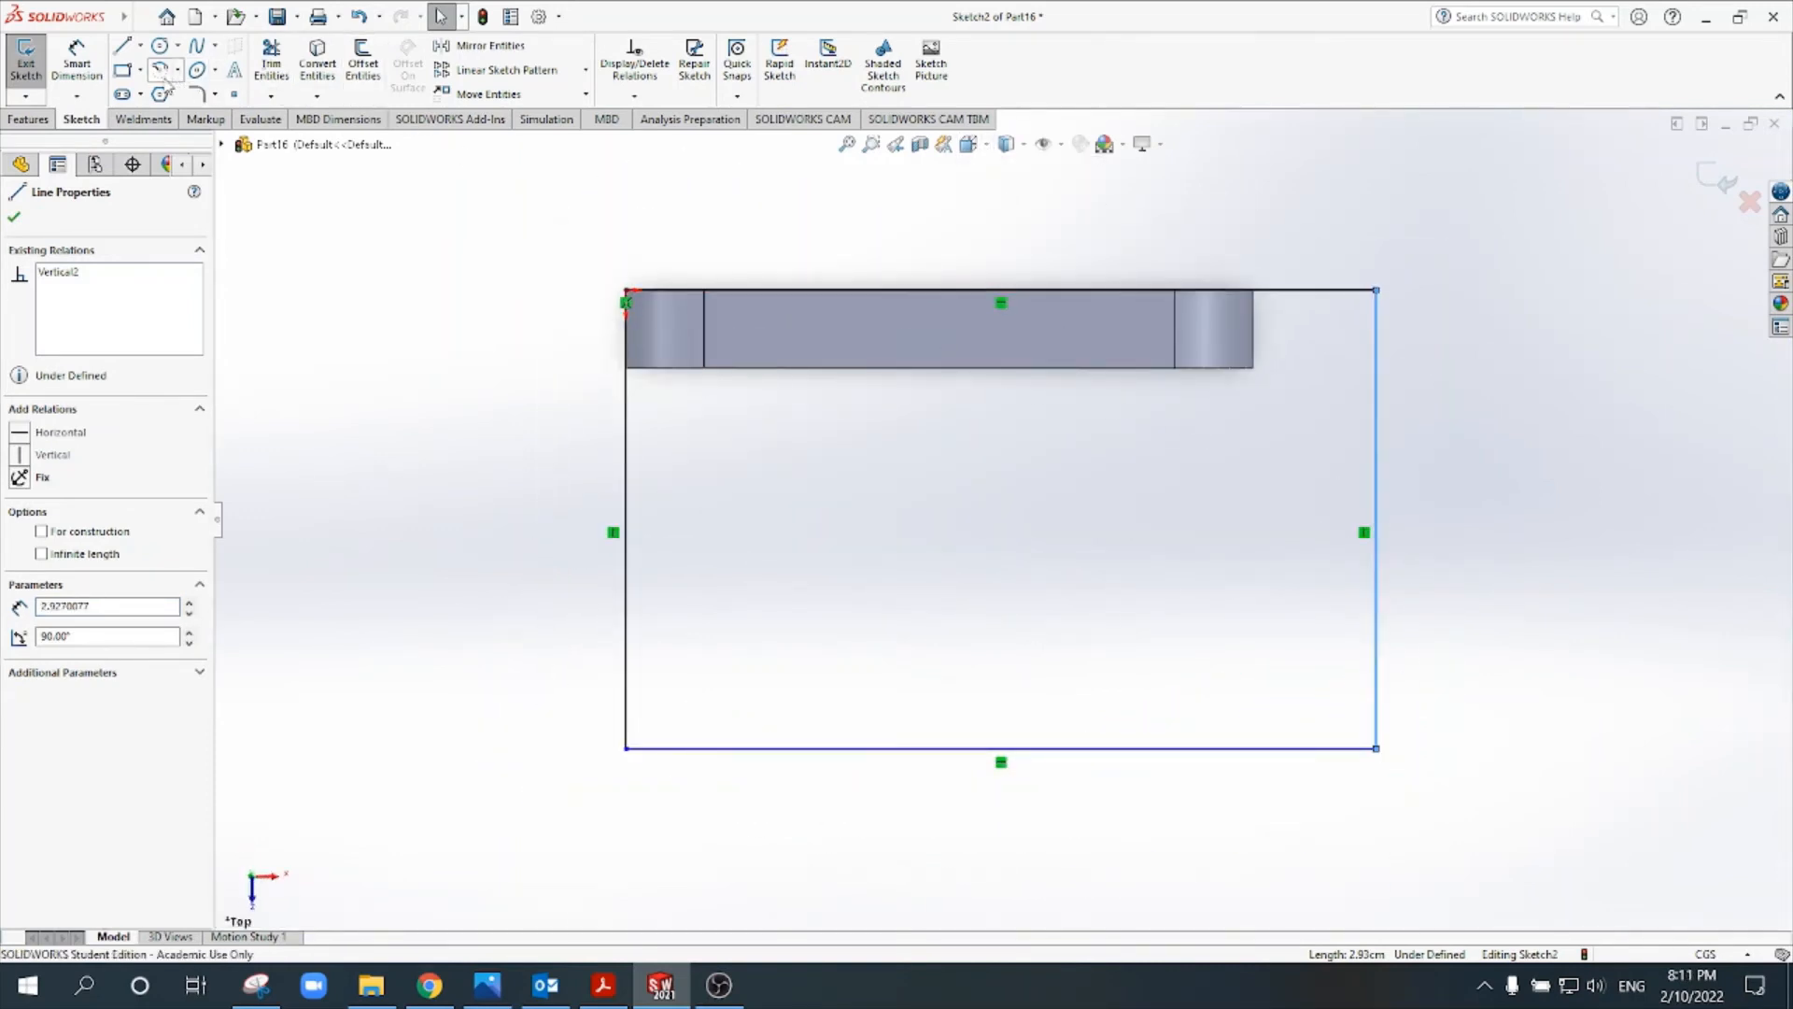
click(76, 61)
click(969, 749)
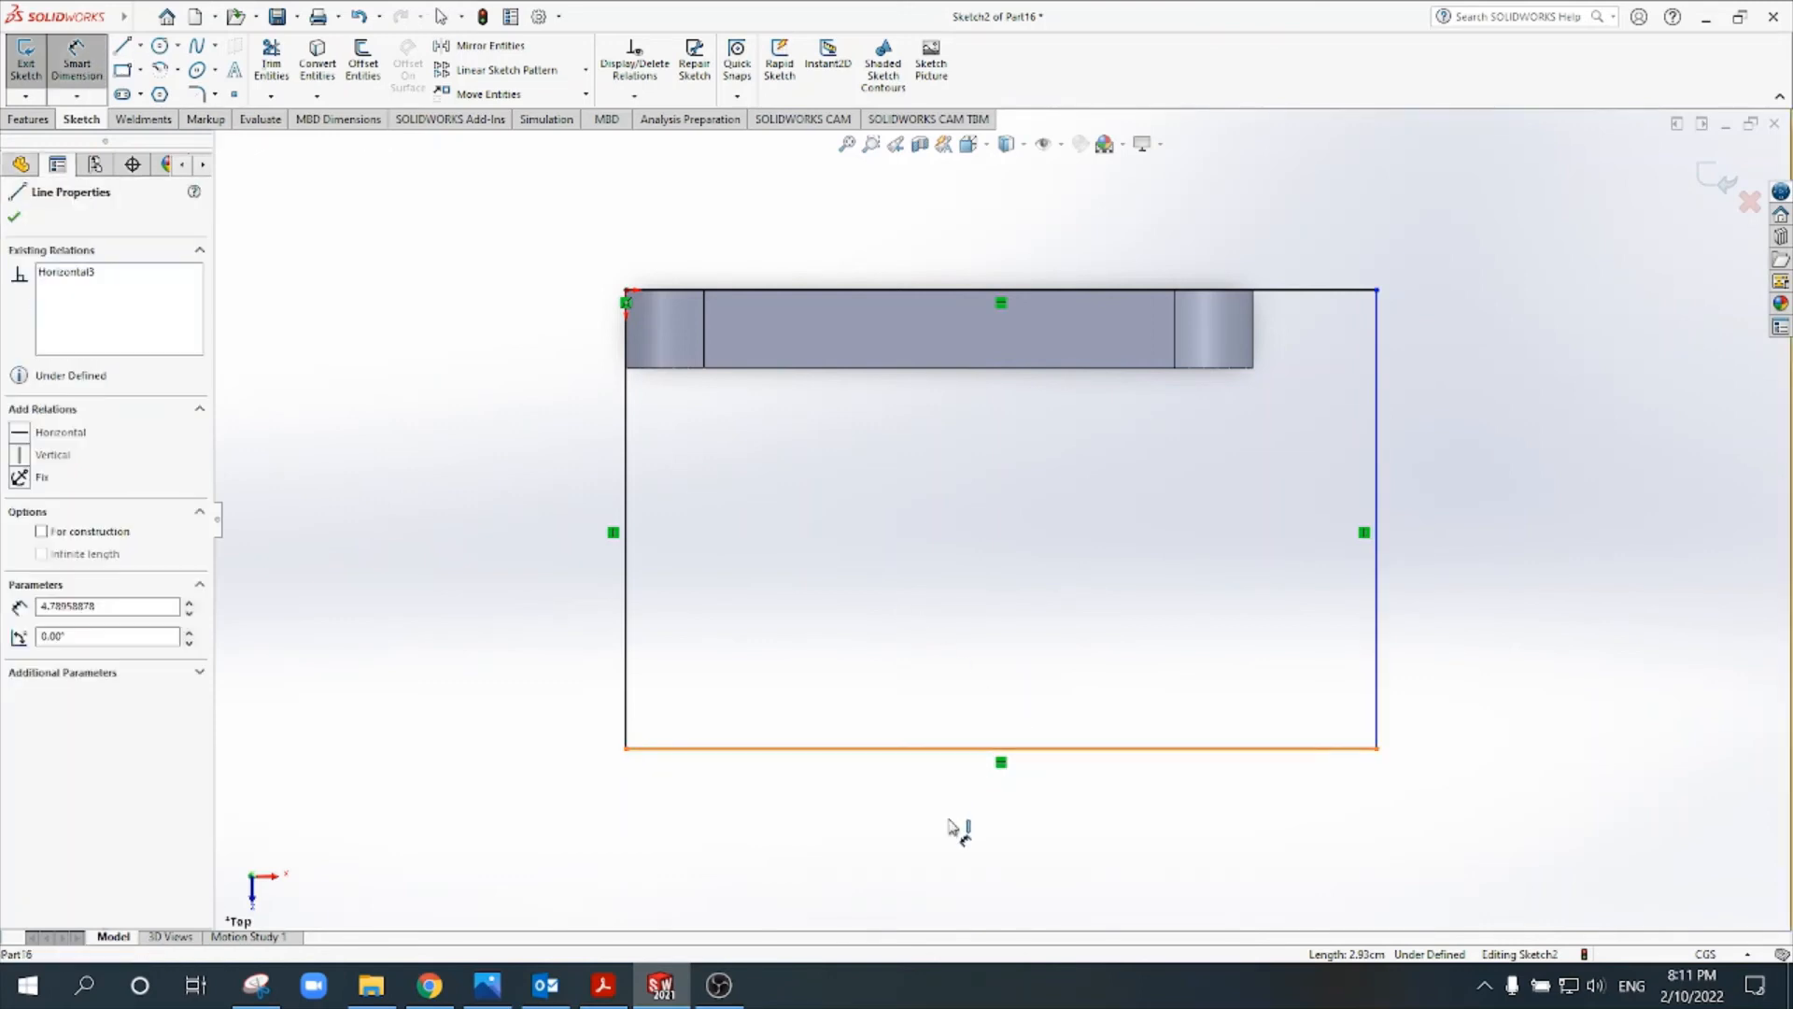
click(968, 841)
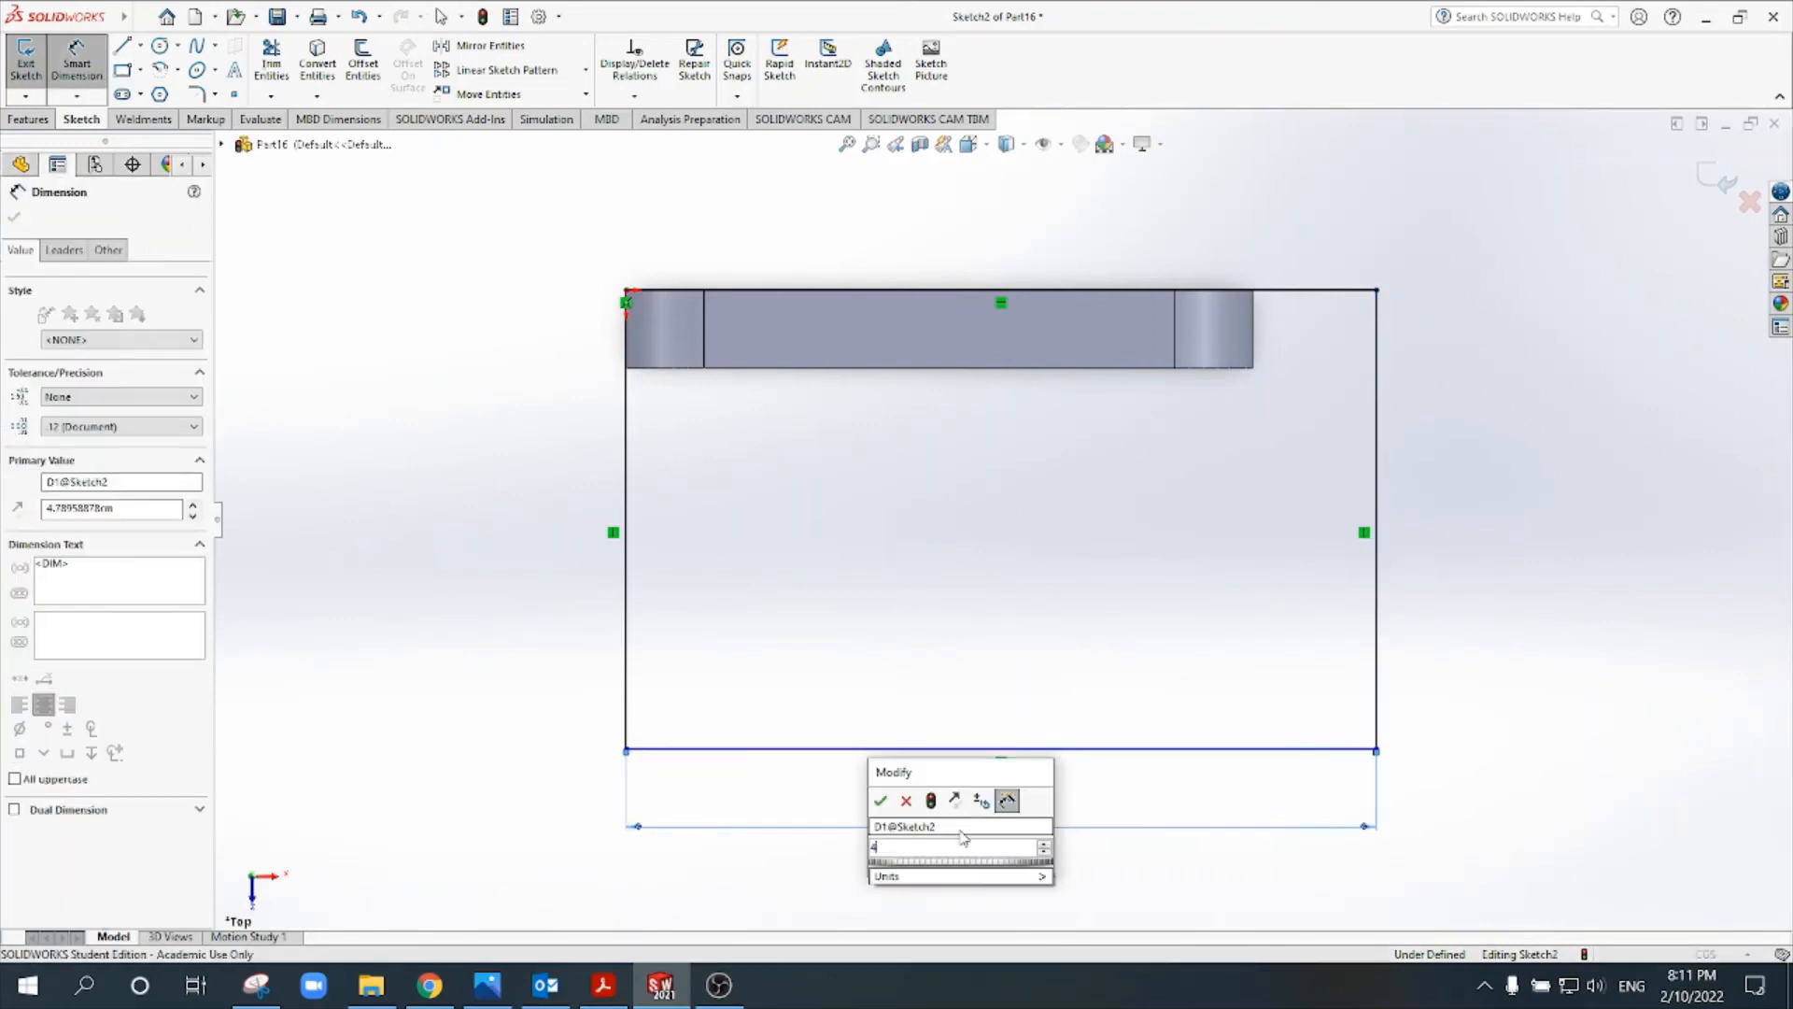
text(4)
key(Return)
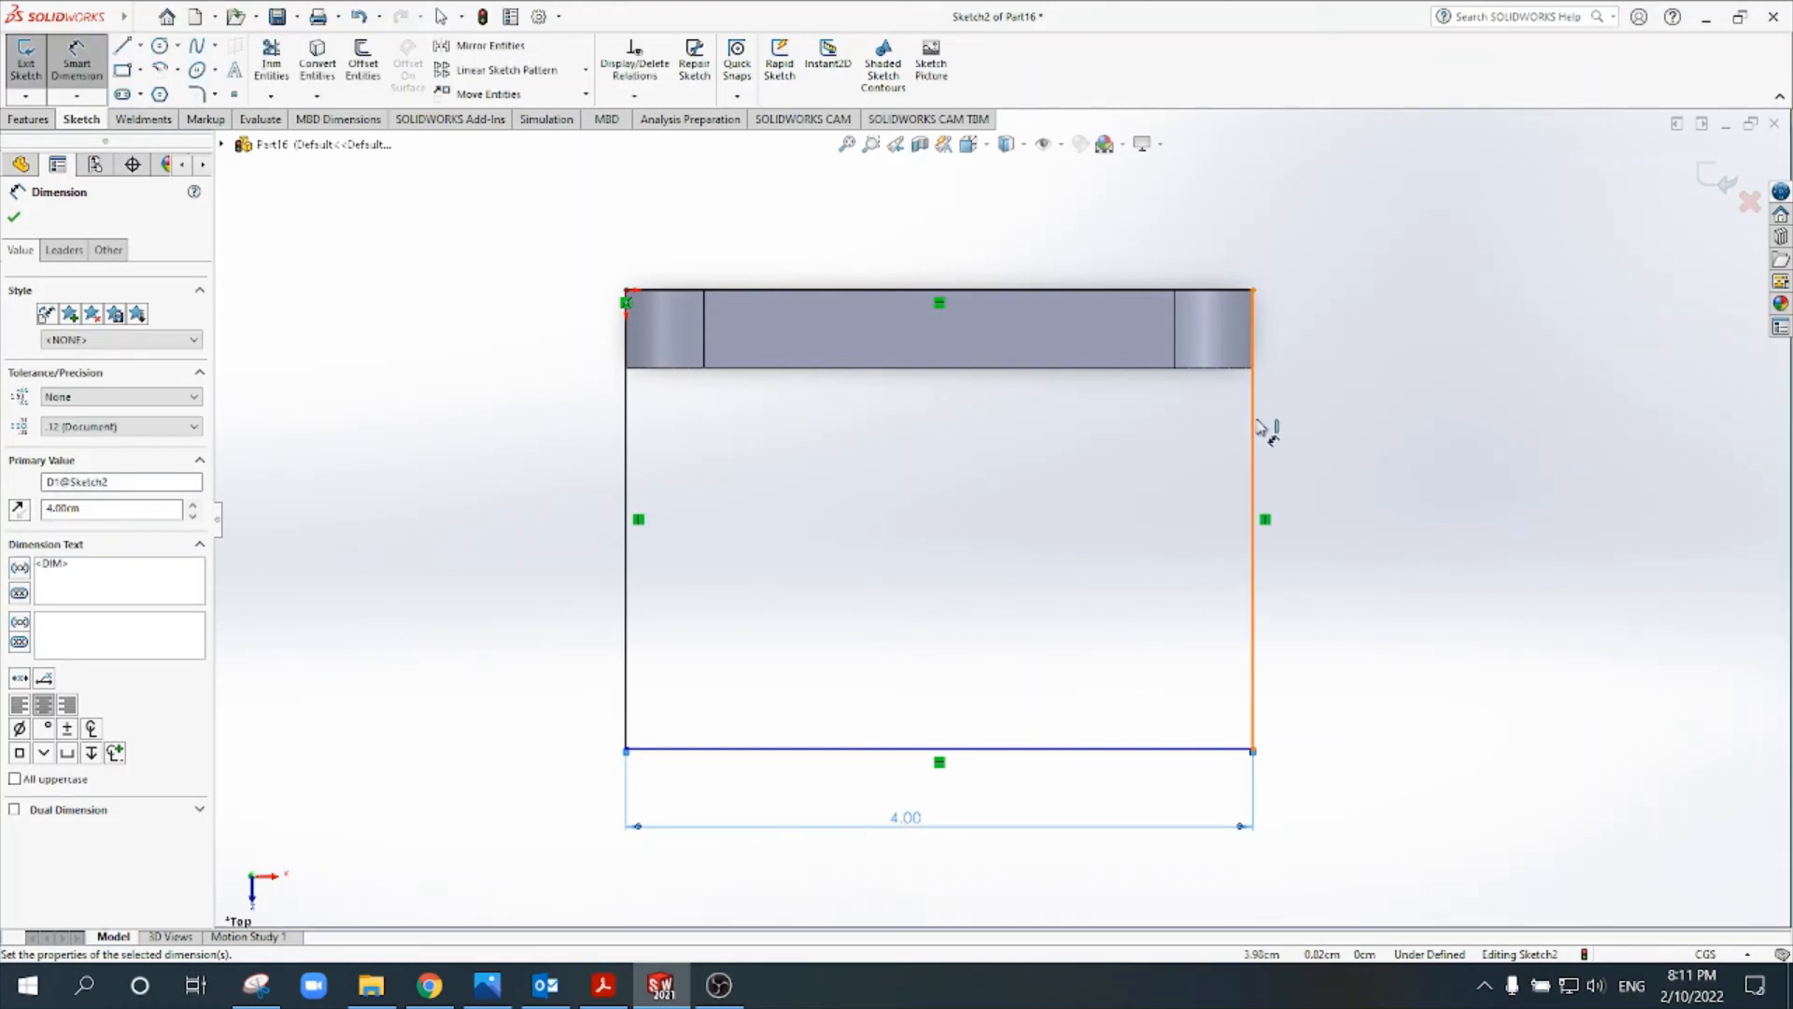
- Set the base rectangle's short side to 2 cm
click(1254, 422)
click(1375, 451)
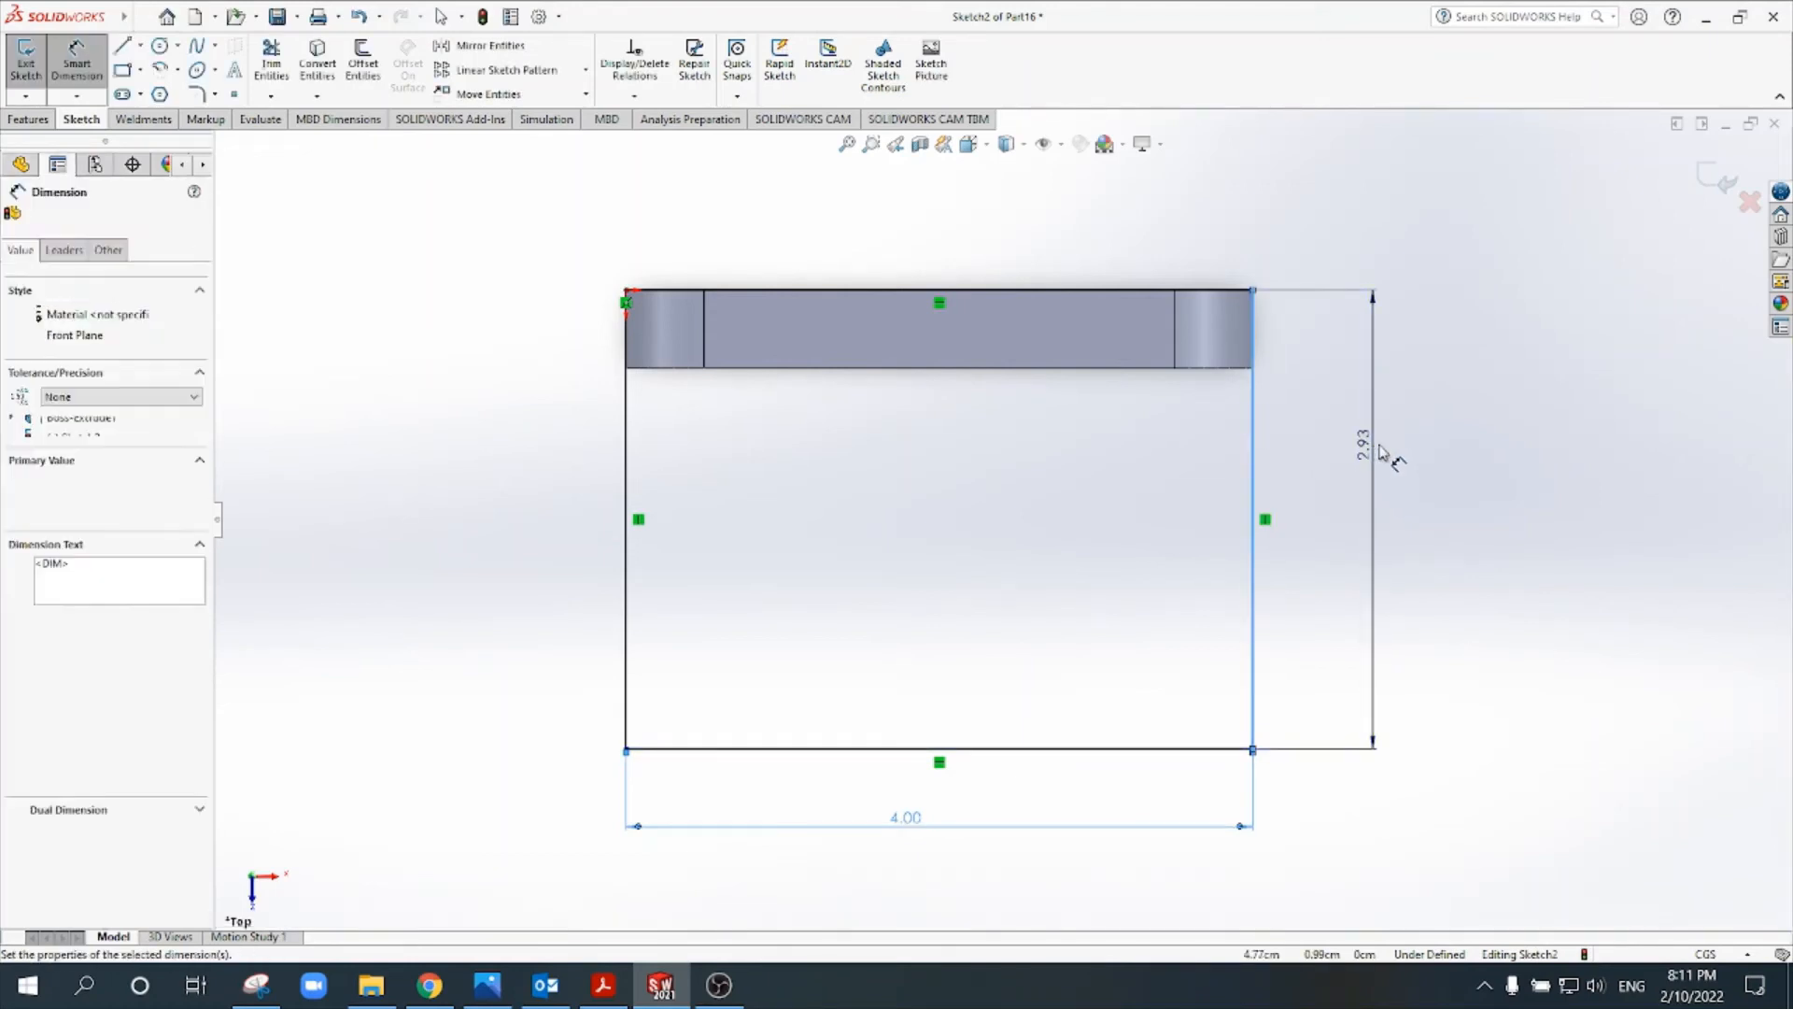
key(Return)
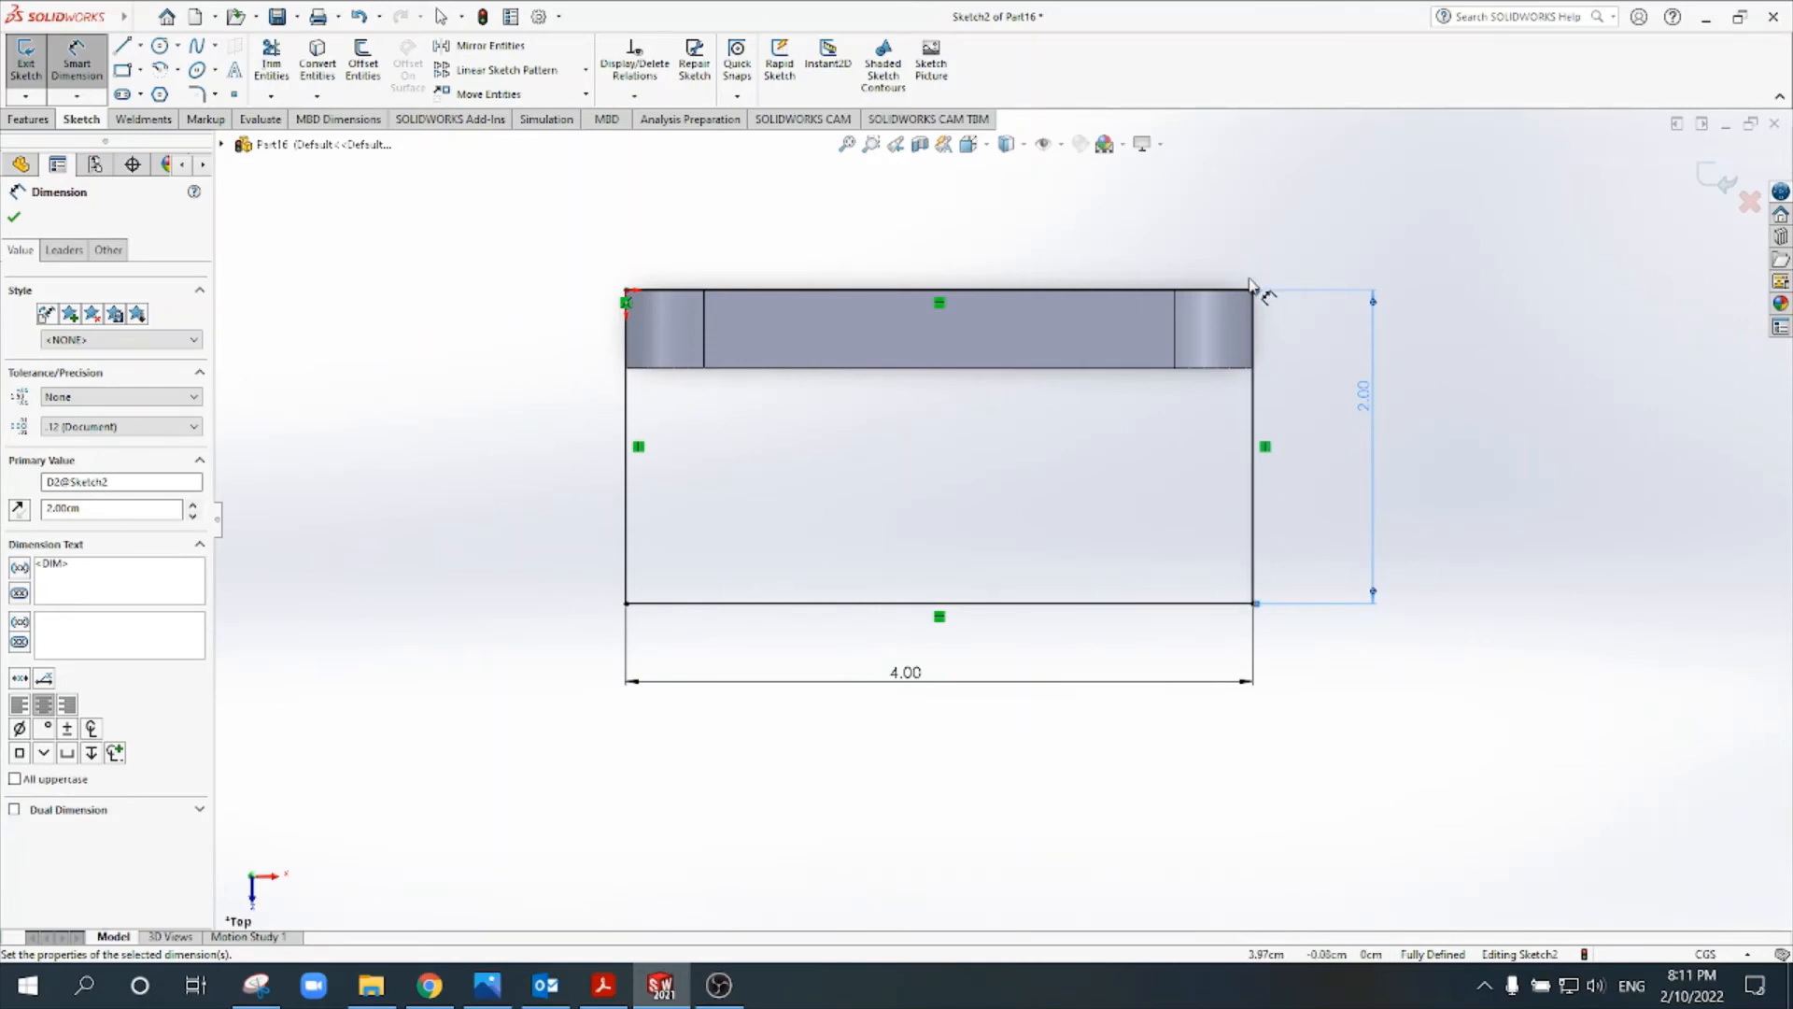
- Draw a circle about 1.43 cm in diameter, centred on the midpoint of the base rectangle's outer long edge
mouse_move(1161, 680)
middle_down()
mouse_move(1245, 732)
mouse_move(1224, 592)
mouse_move(1177, 488)
middle_up()
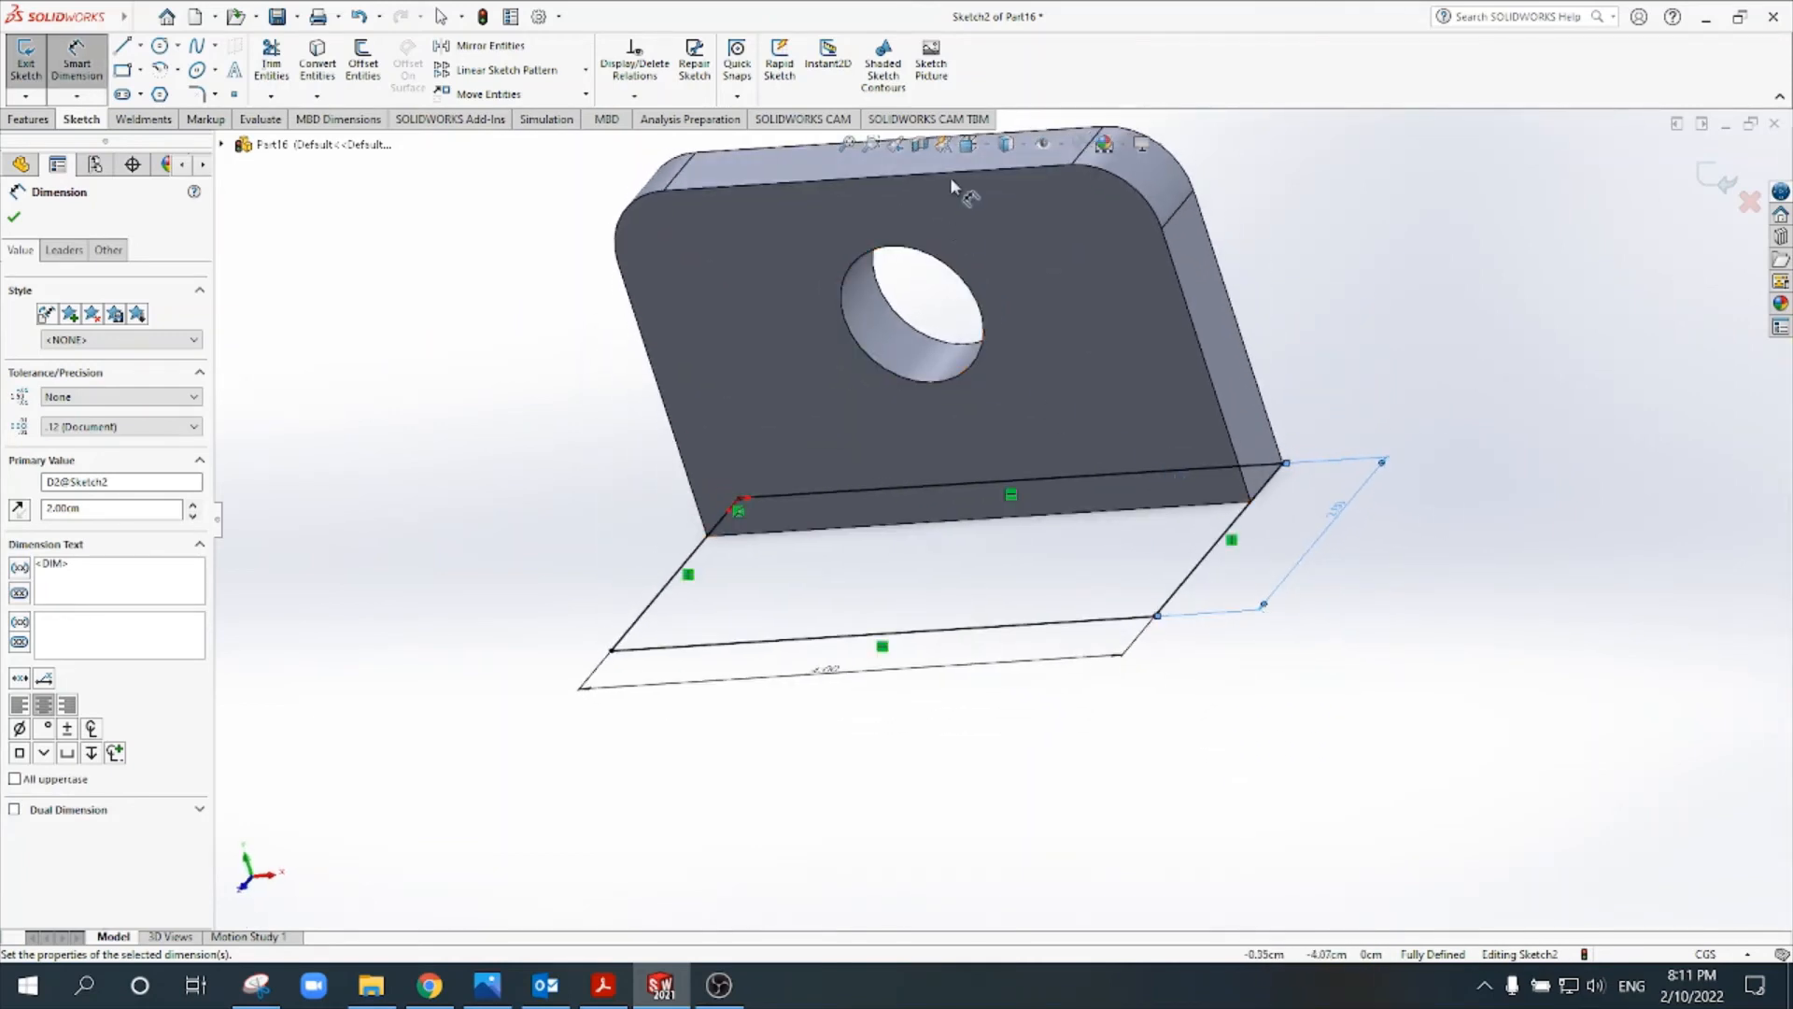
click(967, 144)
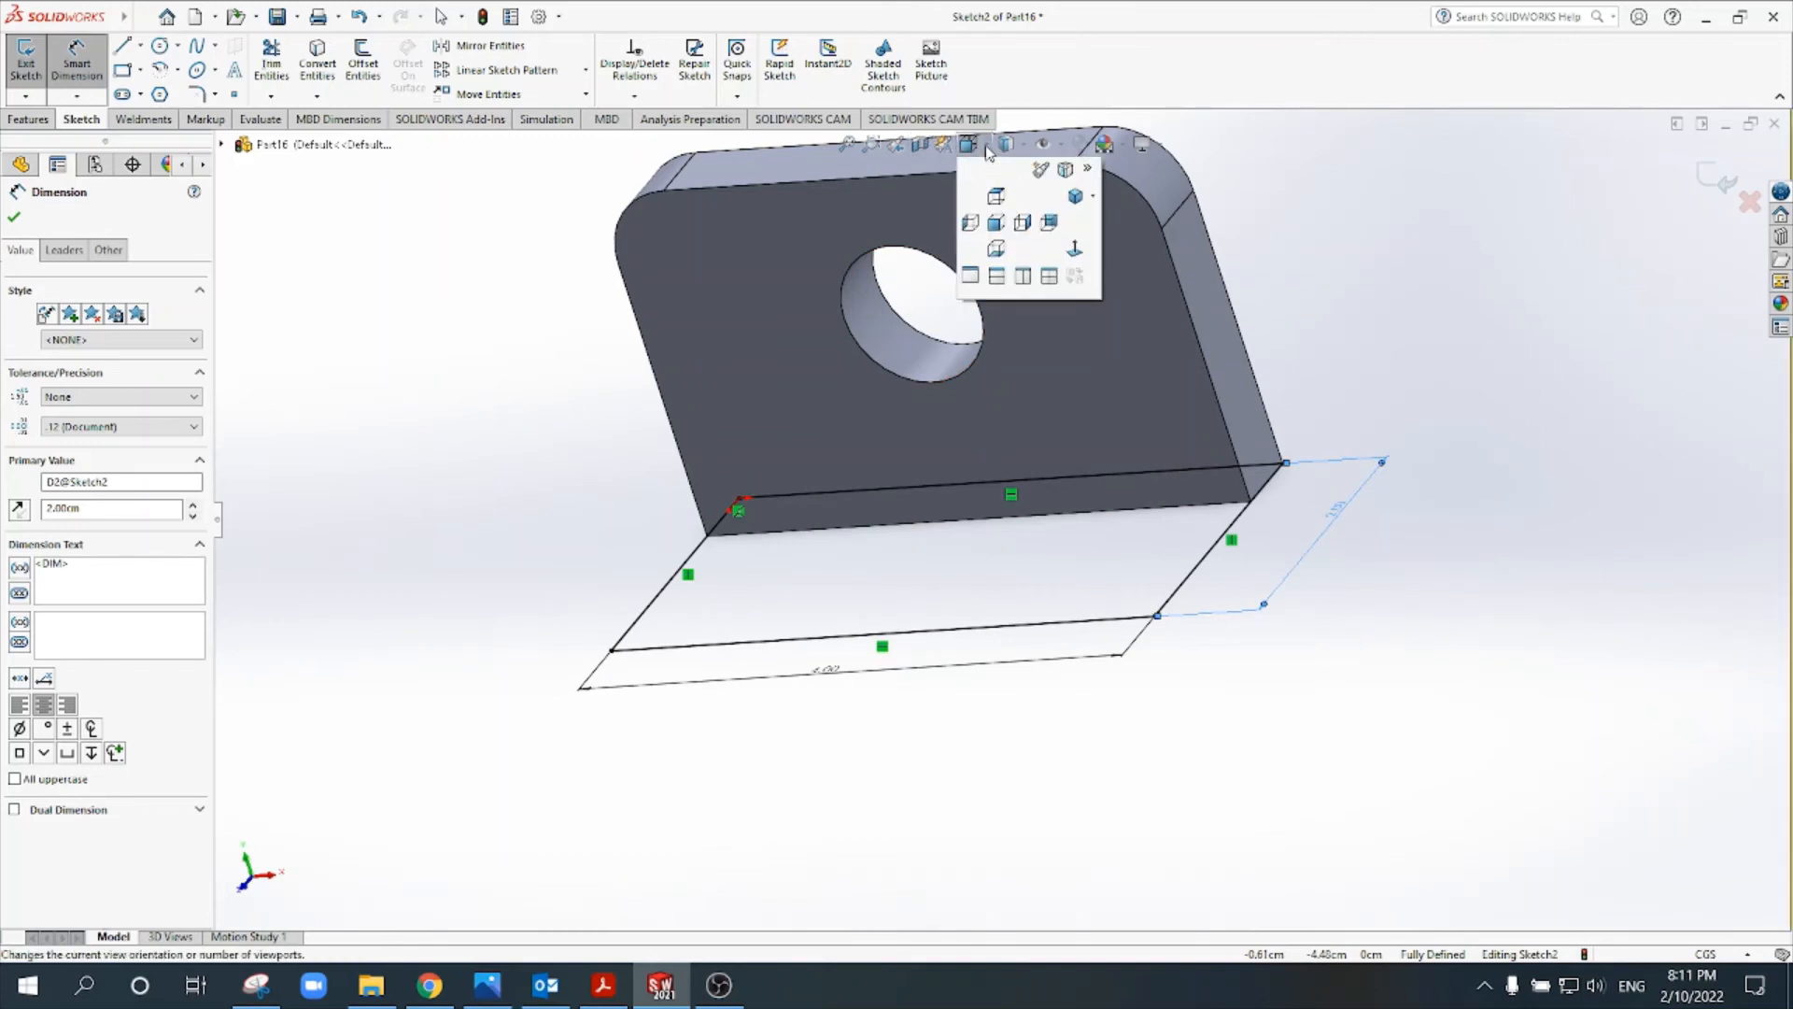
click(1002, 216)
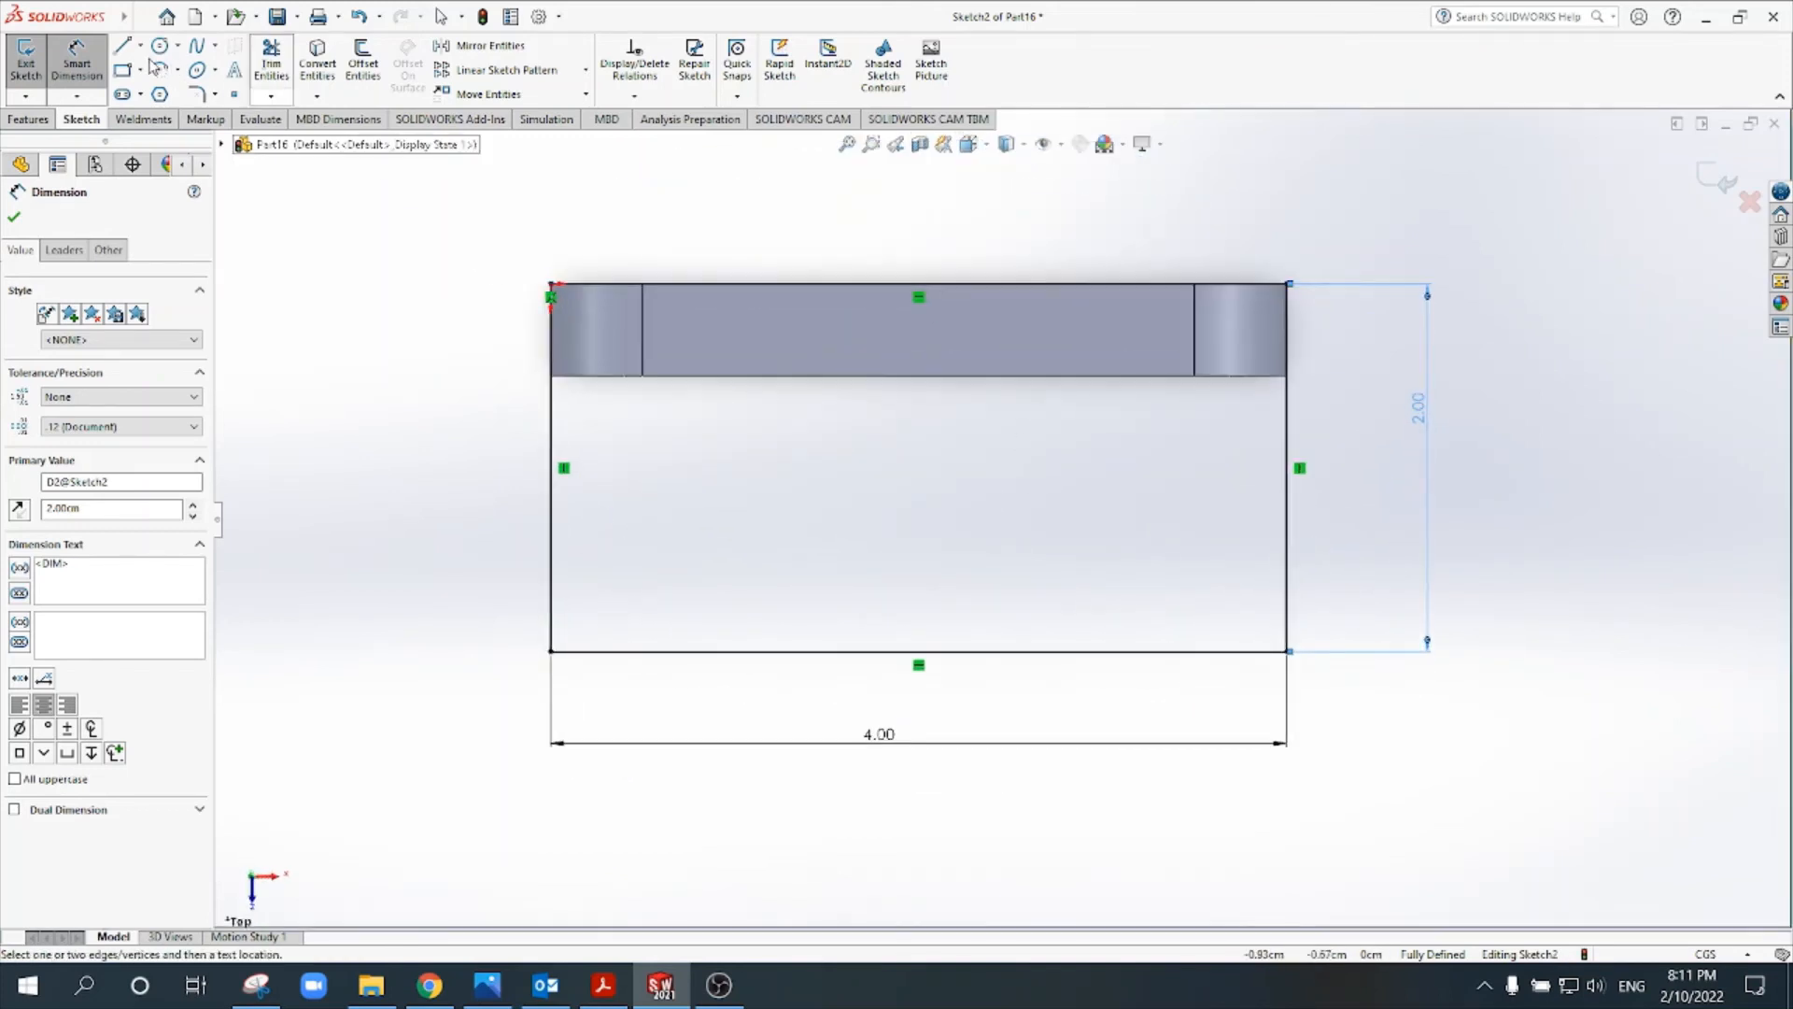
click(160, 46)
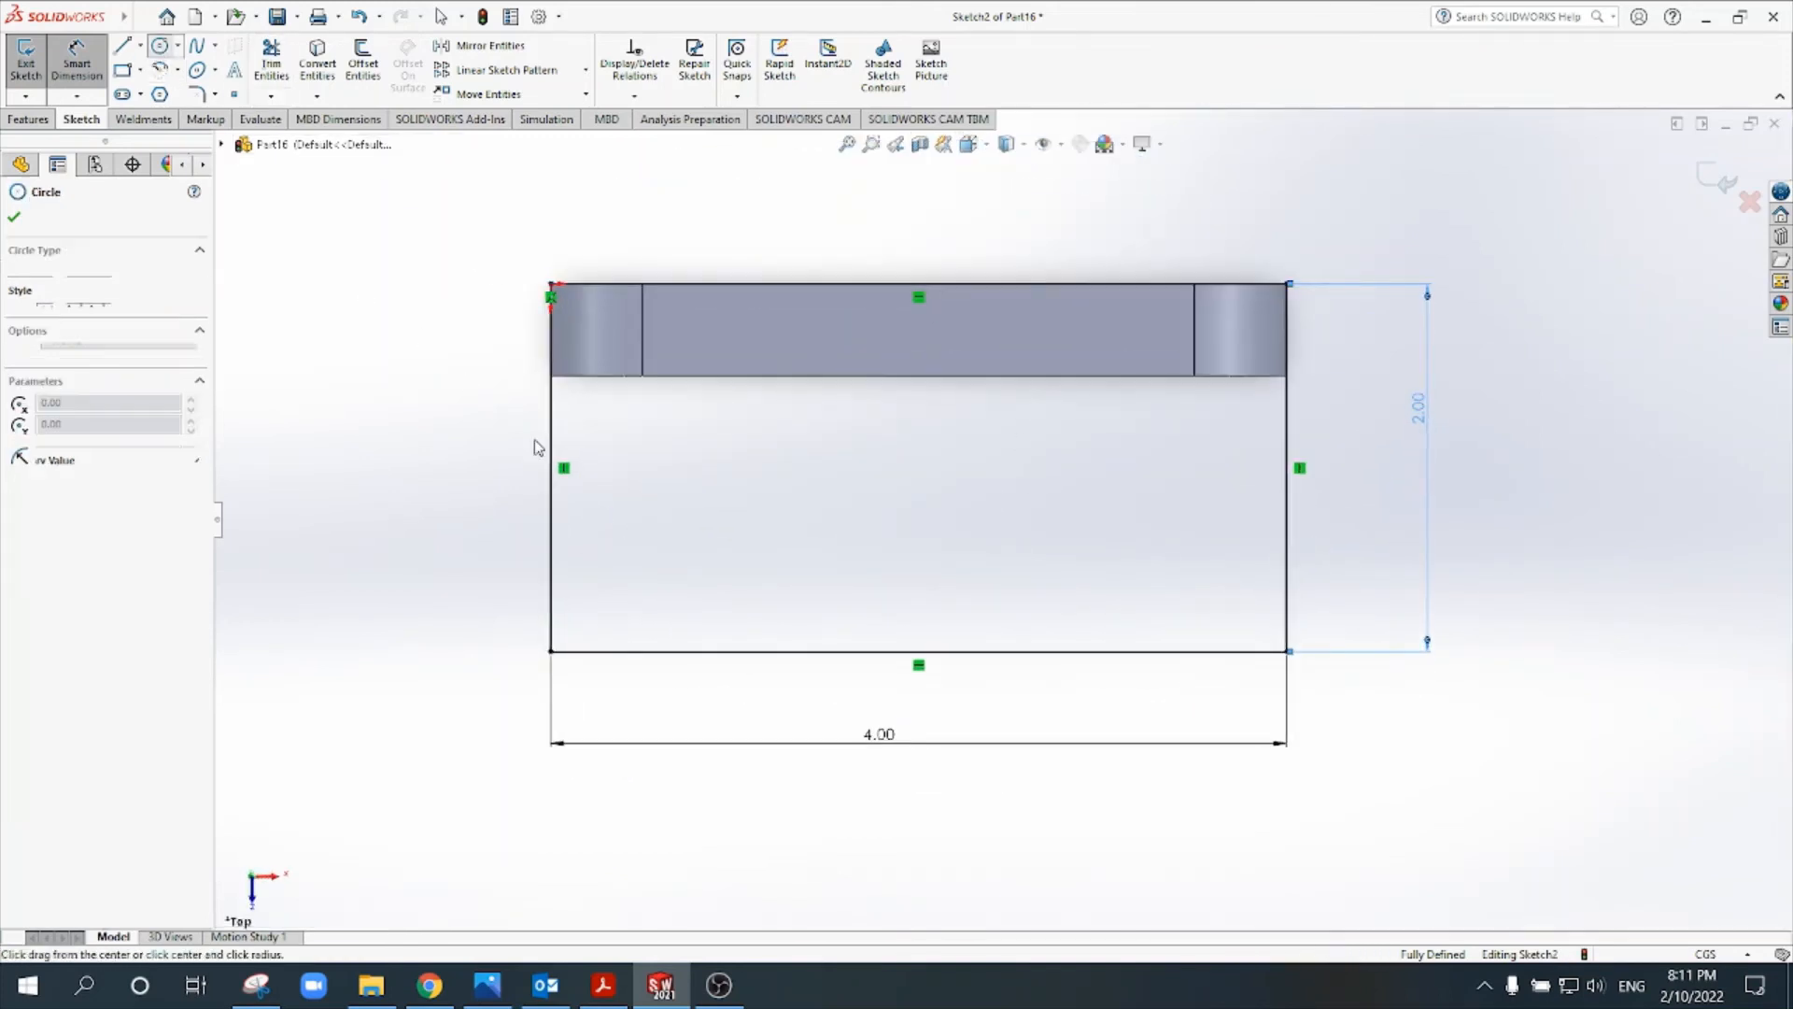
click(918, 651)
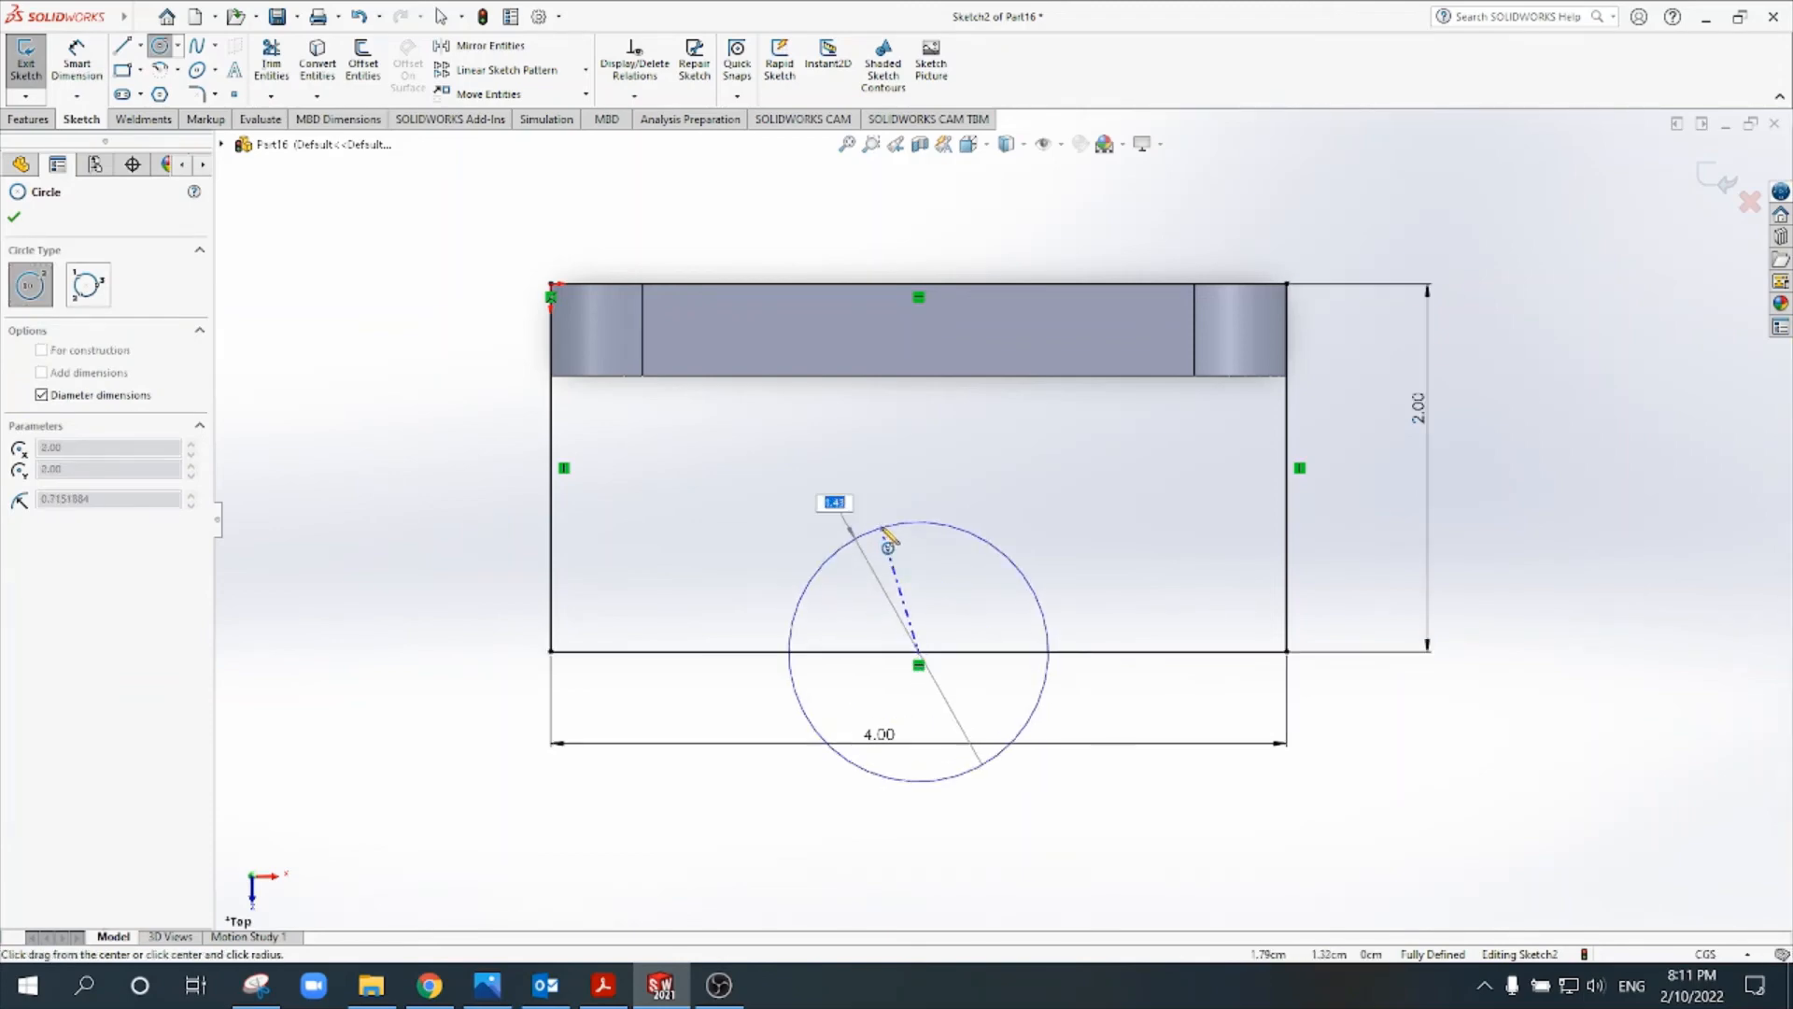
click(877, 521)
- Check the base cutout's radius in Tut 2.pdf and set the circle's diameter to 2 cm in SOLIDWORKS
click(603, 986)
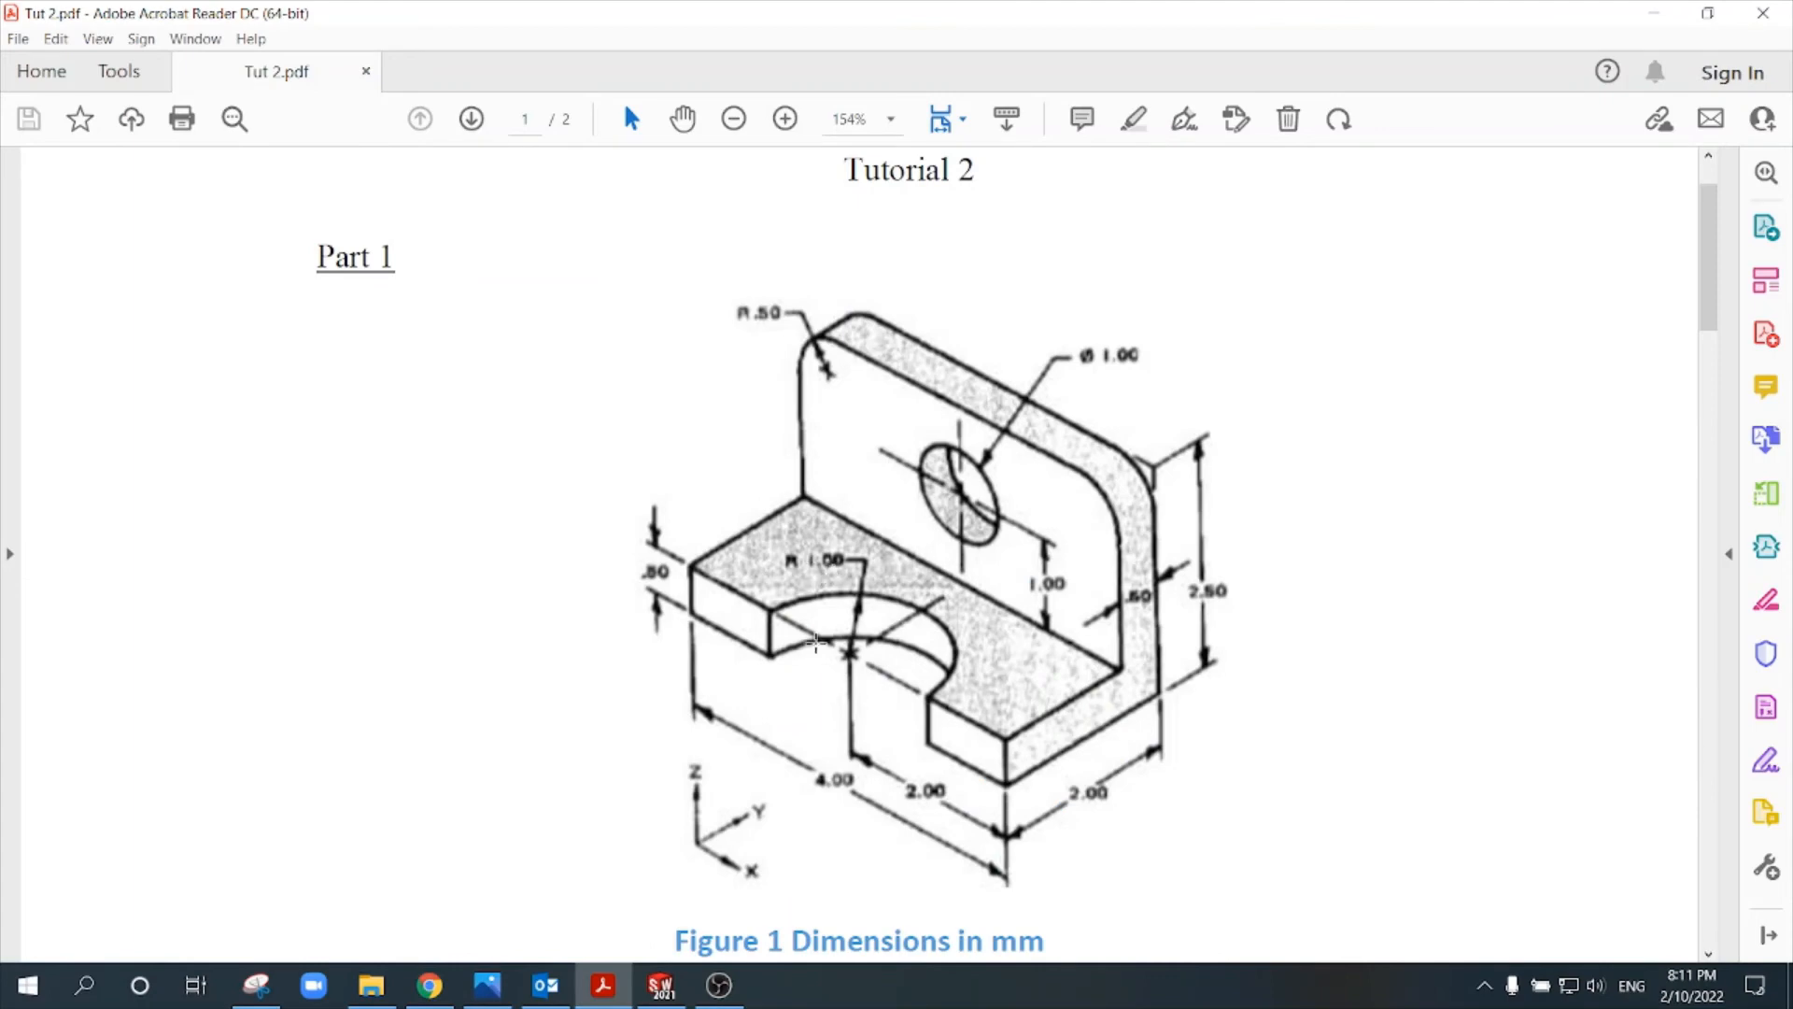
click(680, 974)
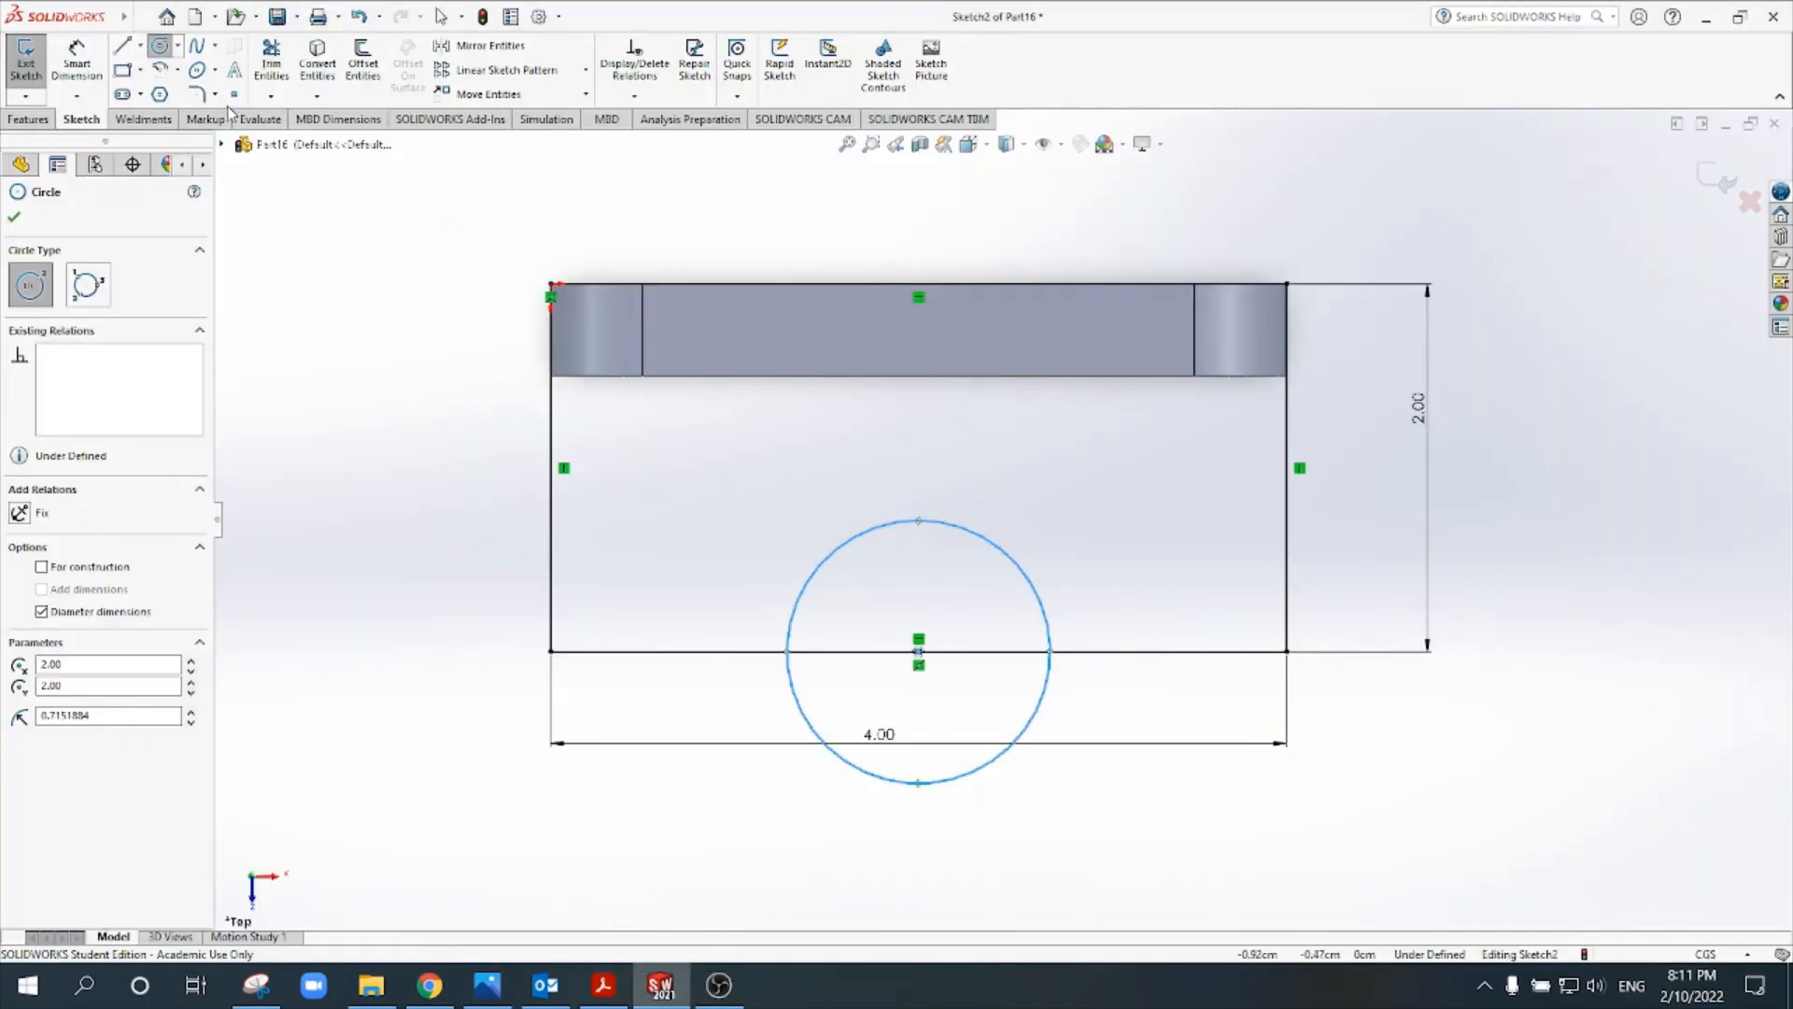
click(829, 553)
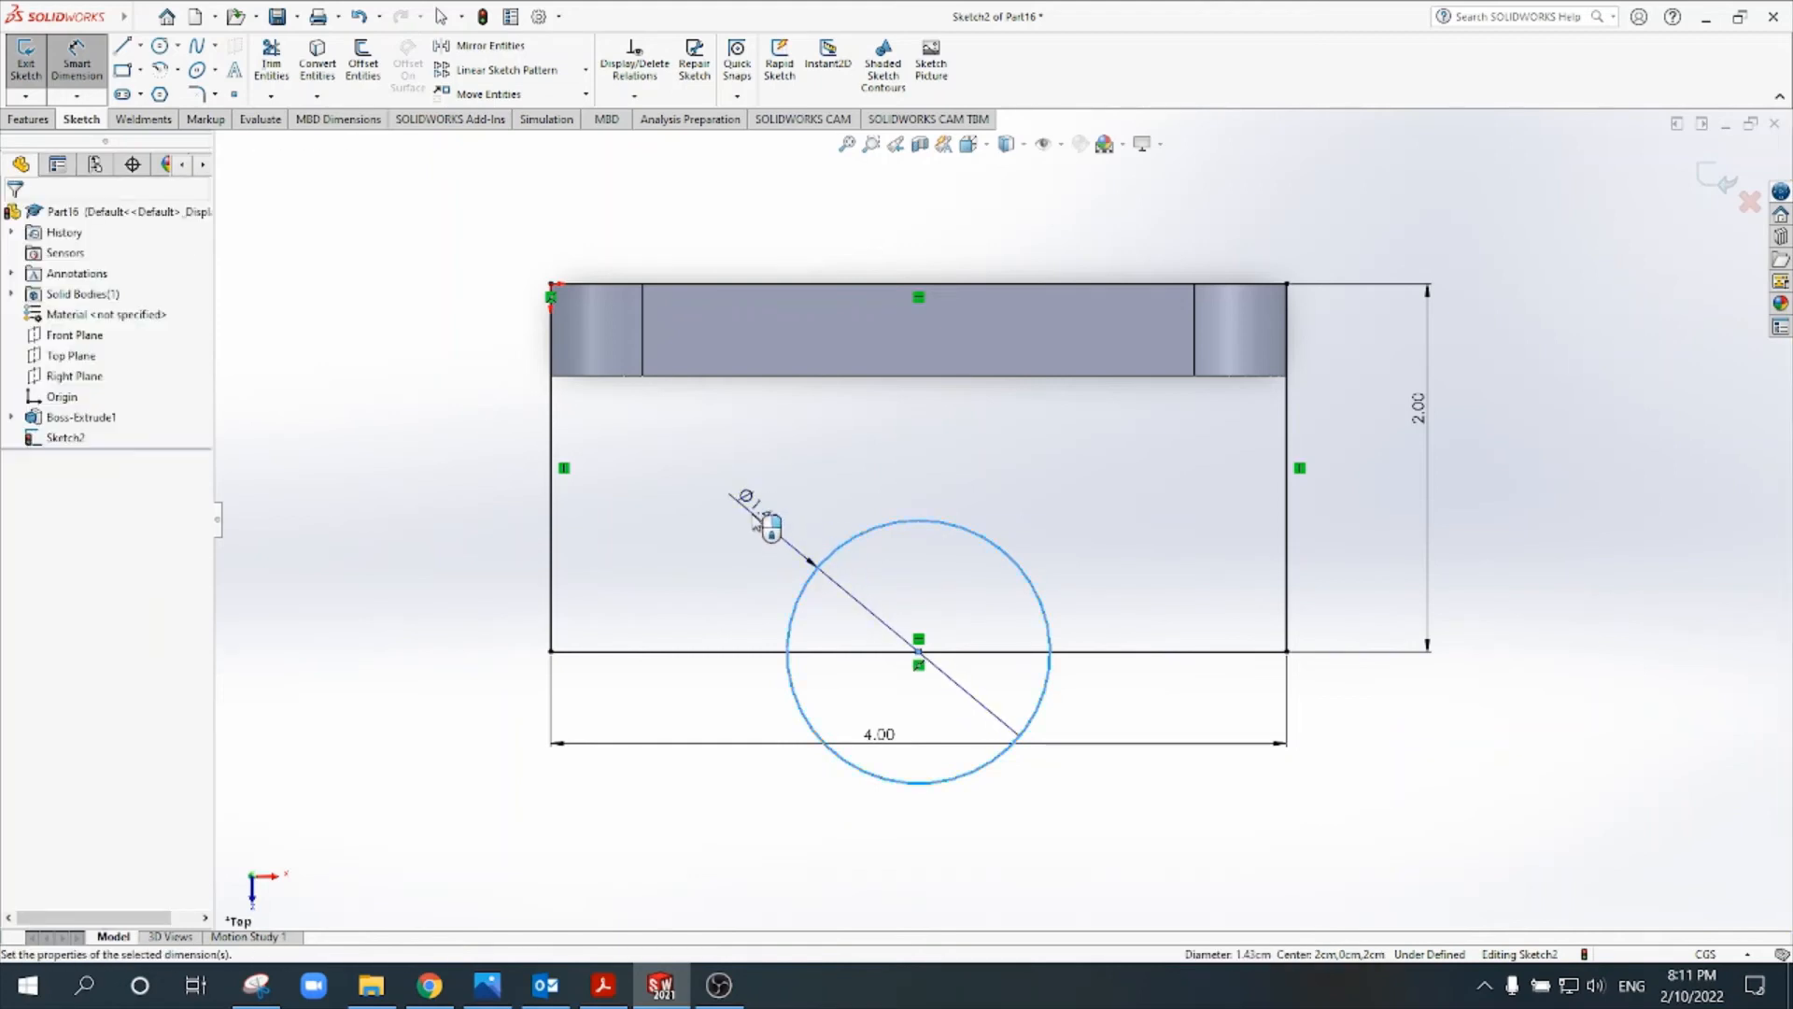
click(756, 521)
text(4)
key(Return)
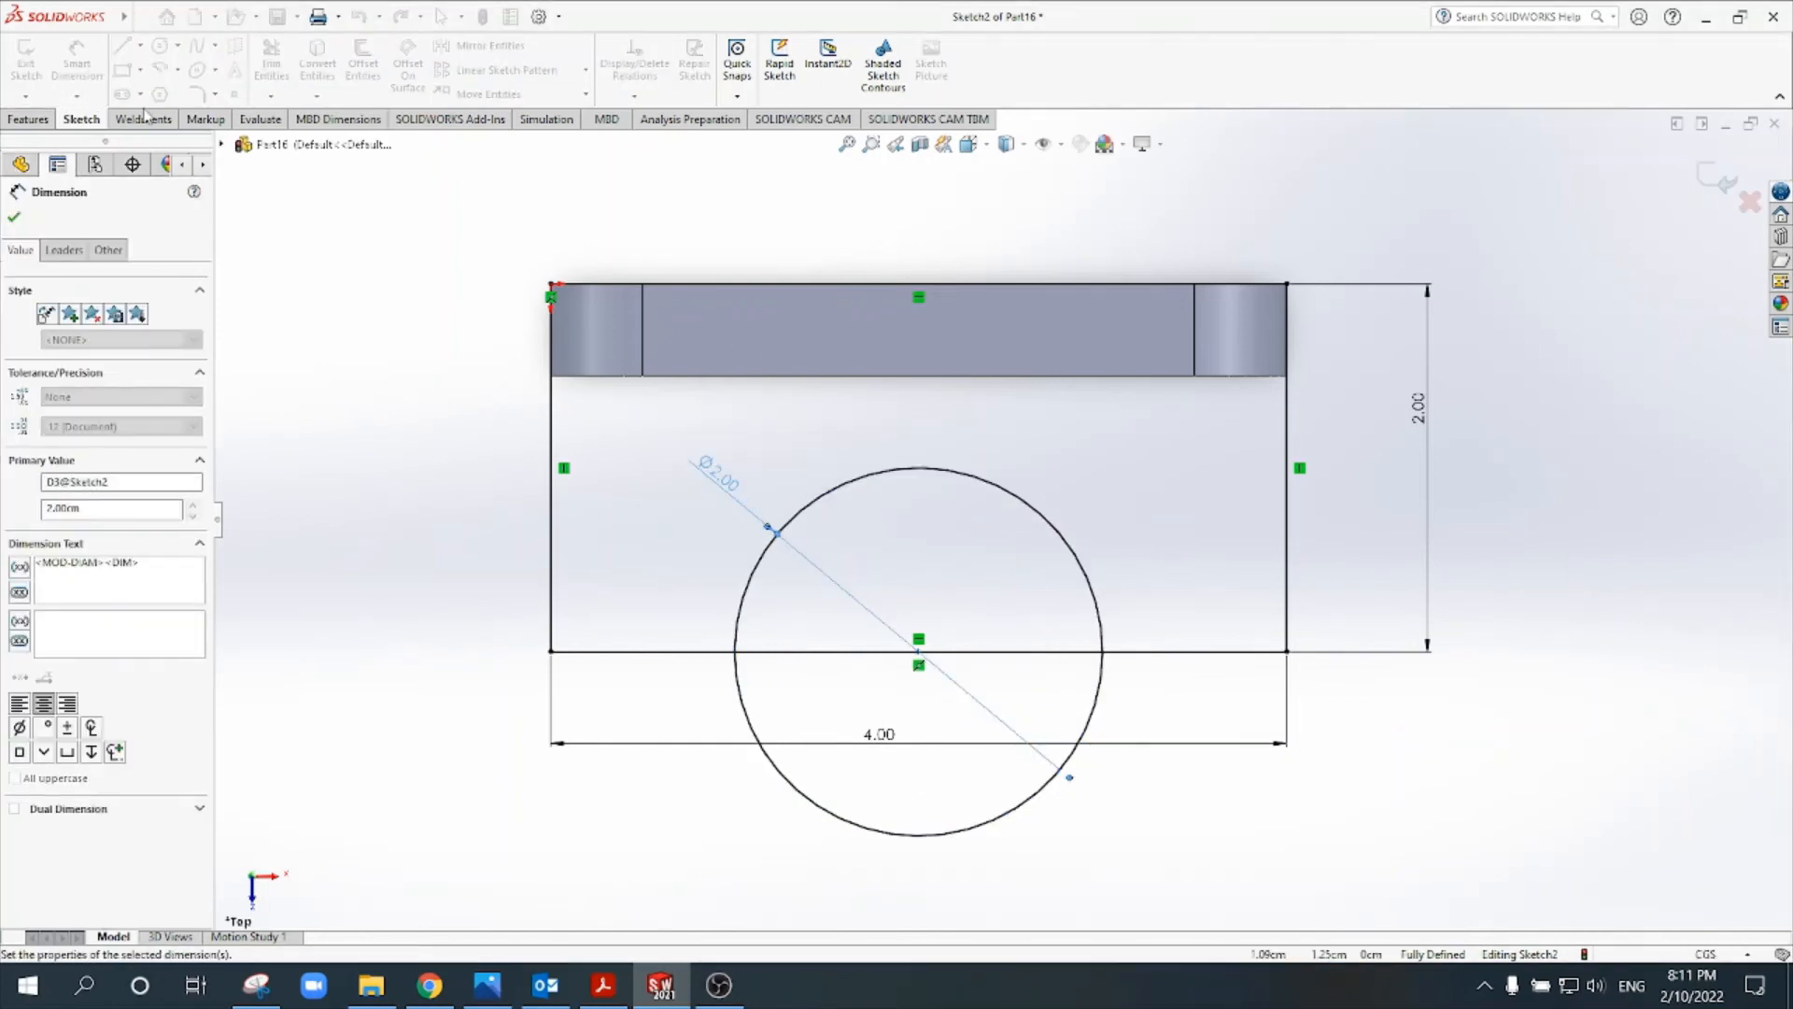
- Trim the circle and outer edge into a semicircular notch and dimension the arc's centre 2 cm from the rectangle's right side
click(270, 68)
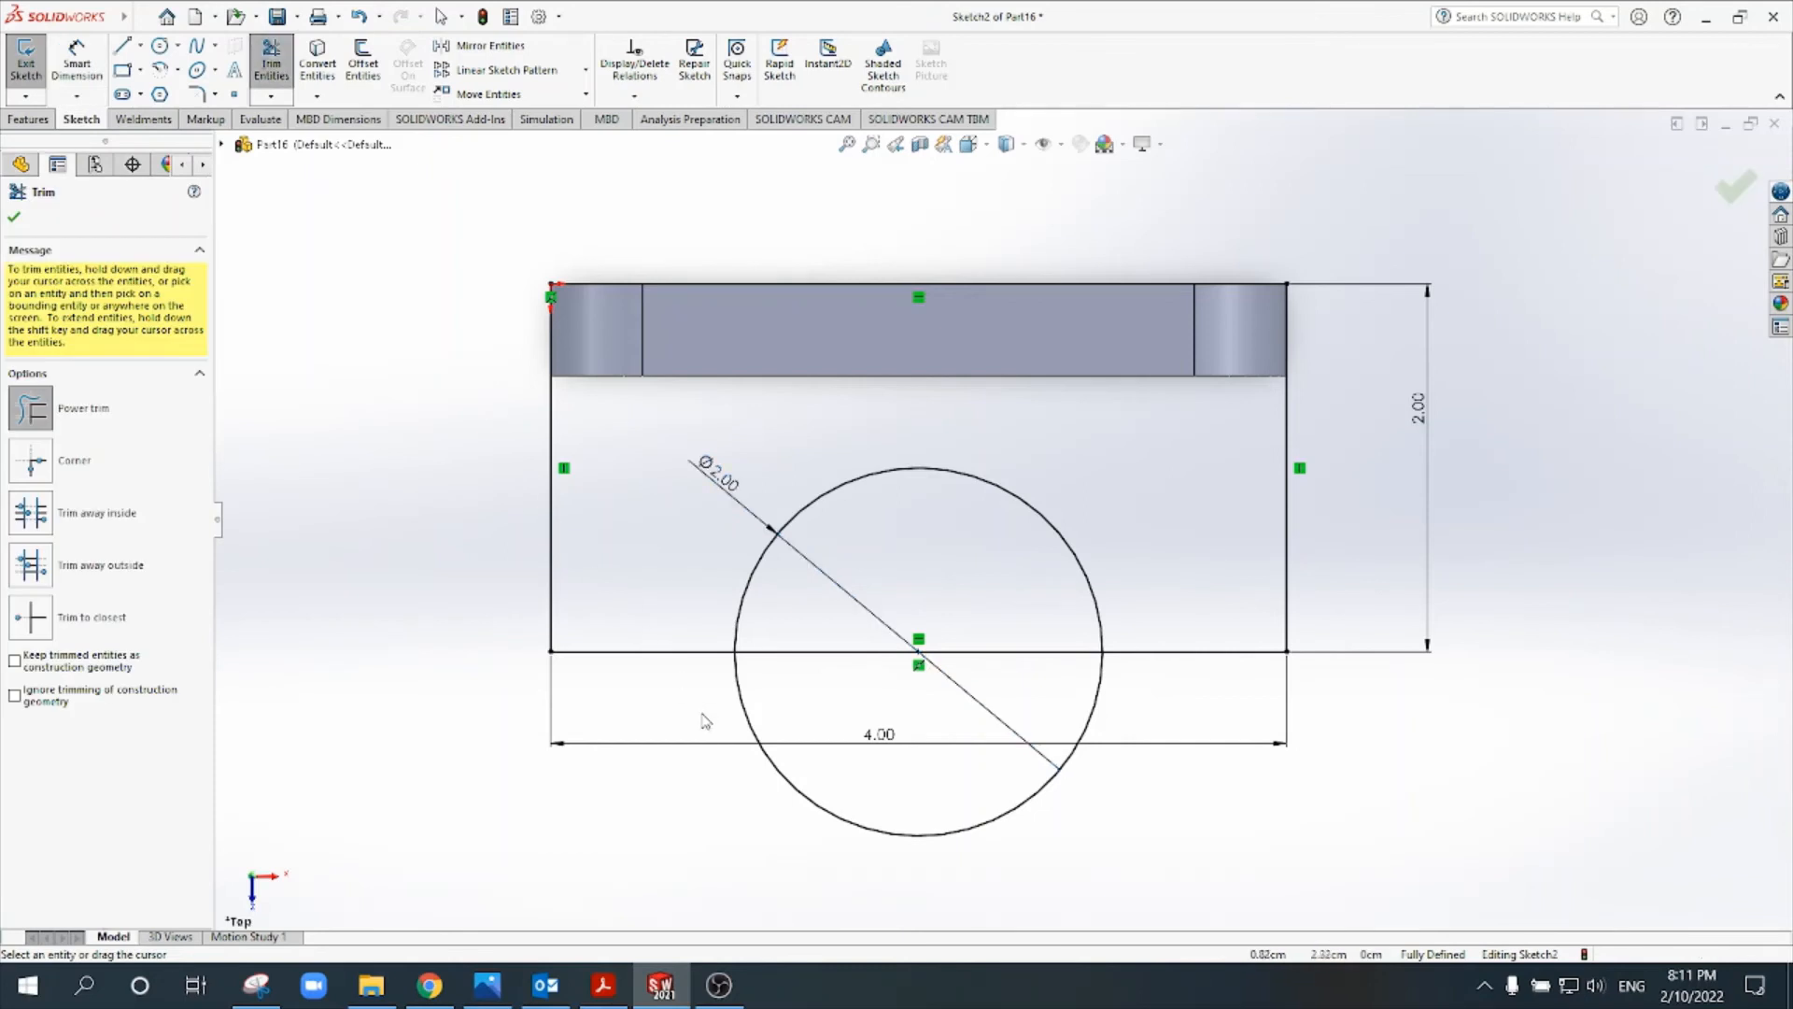
drag(700, 725, 796, 667)
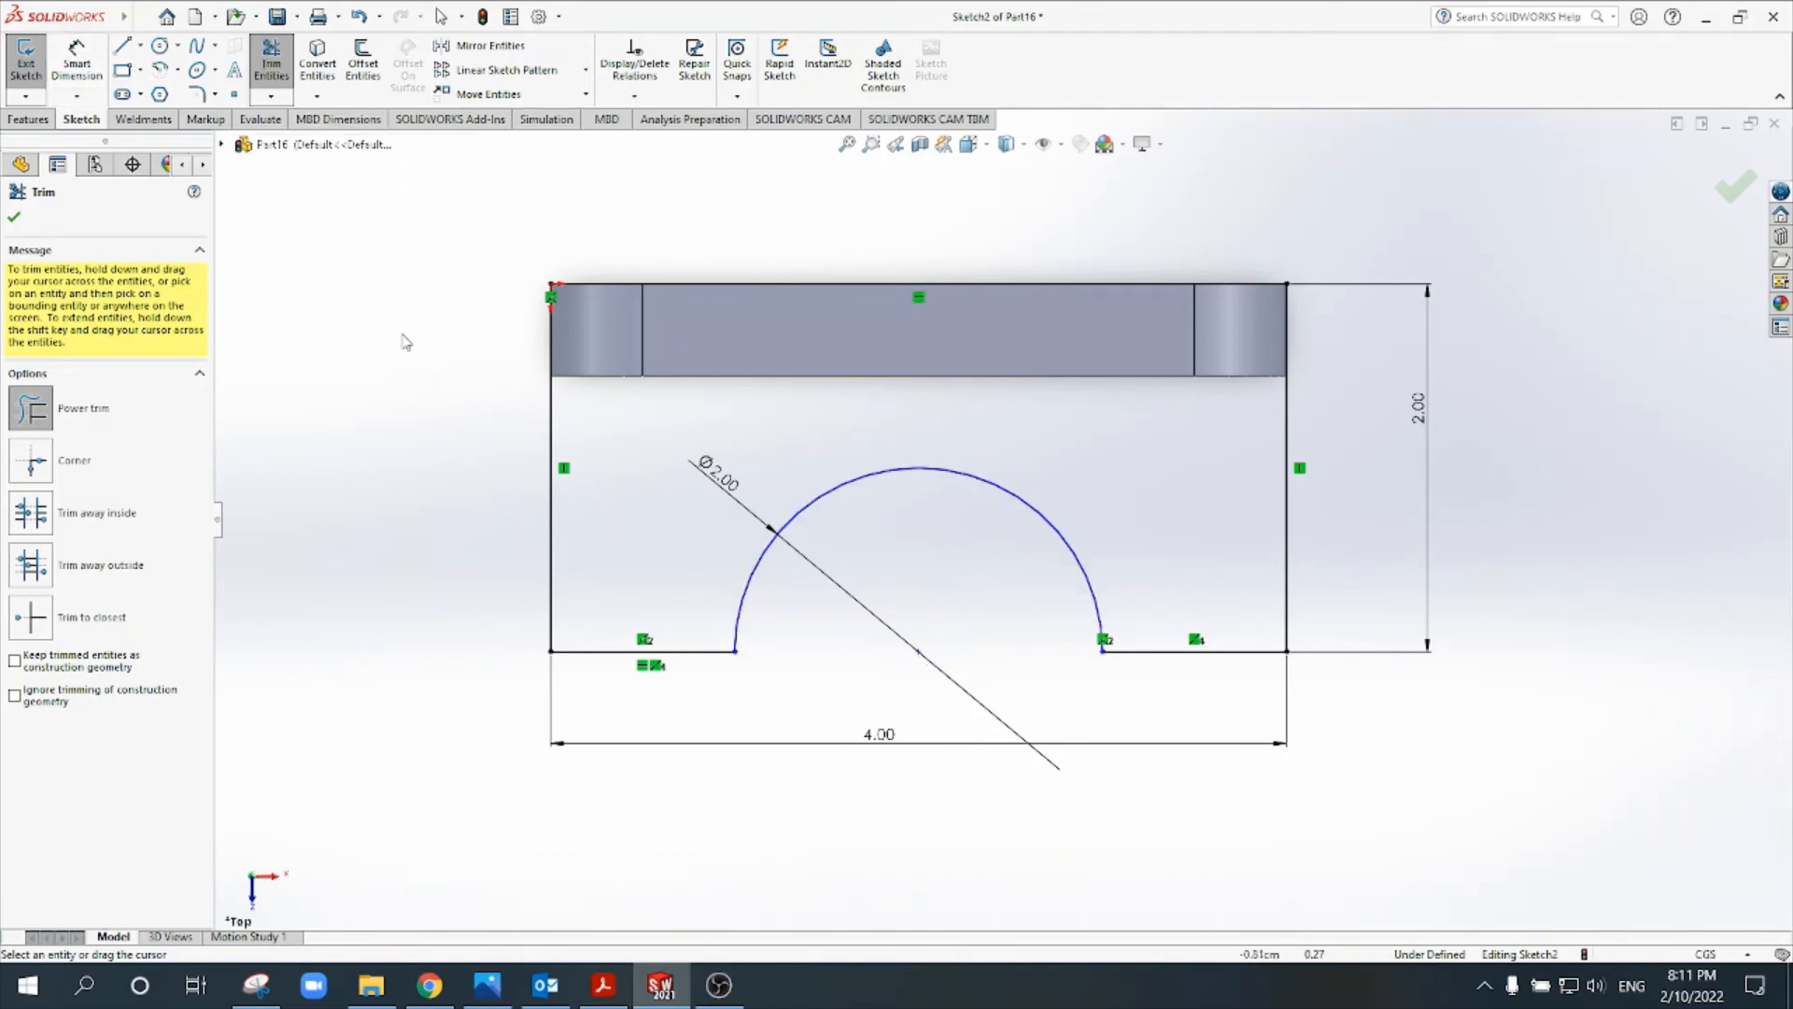
click(77, 60)
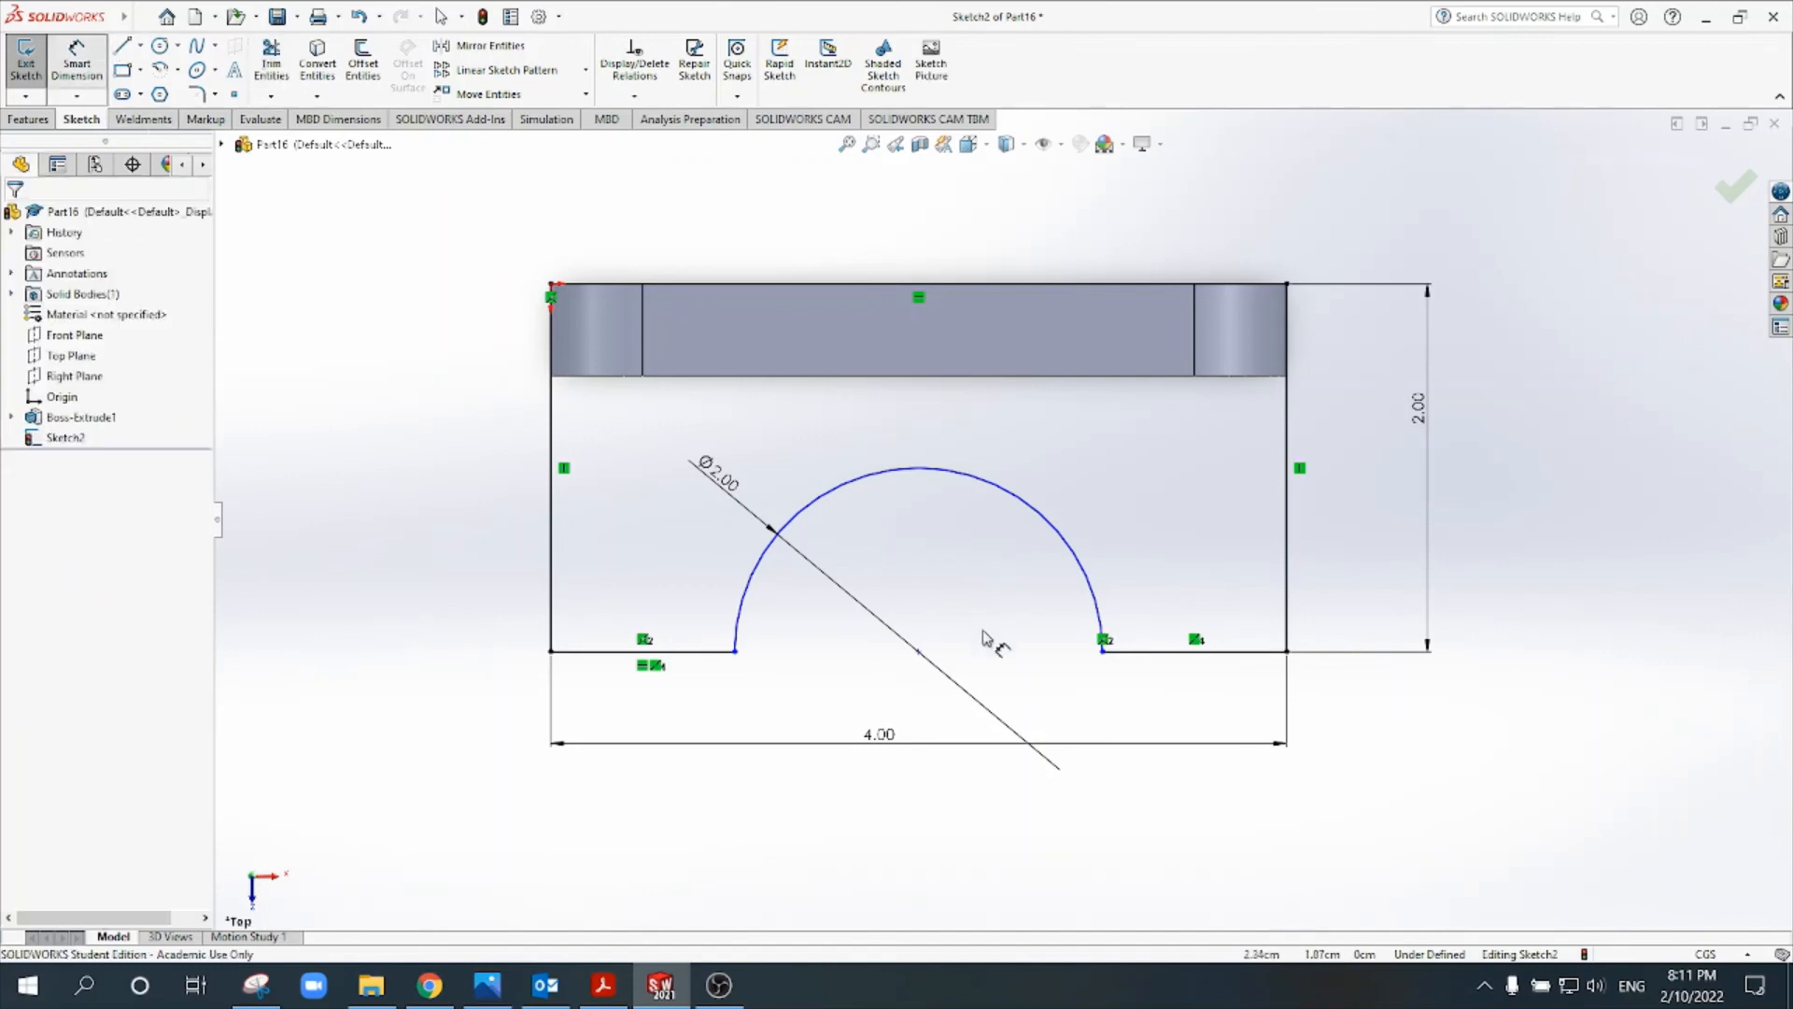
click(920, 653)
click(1287, 588)
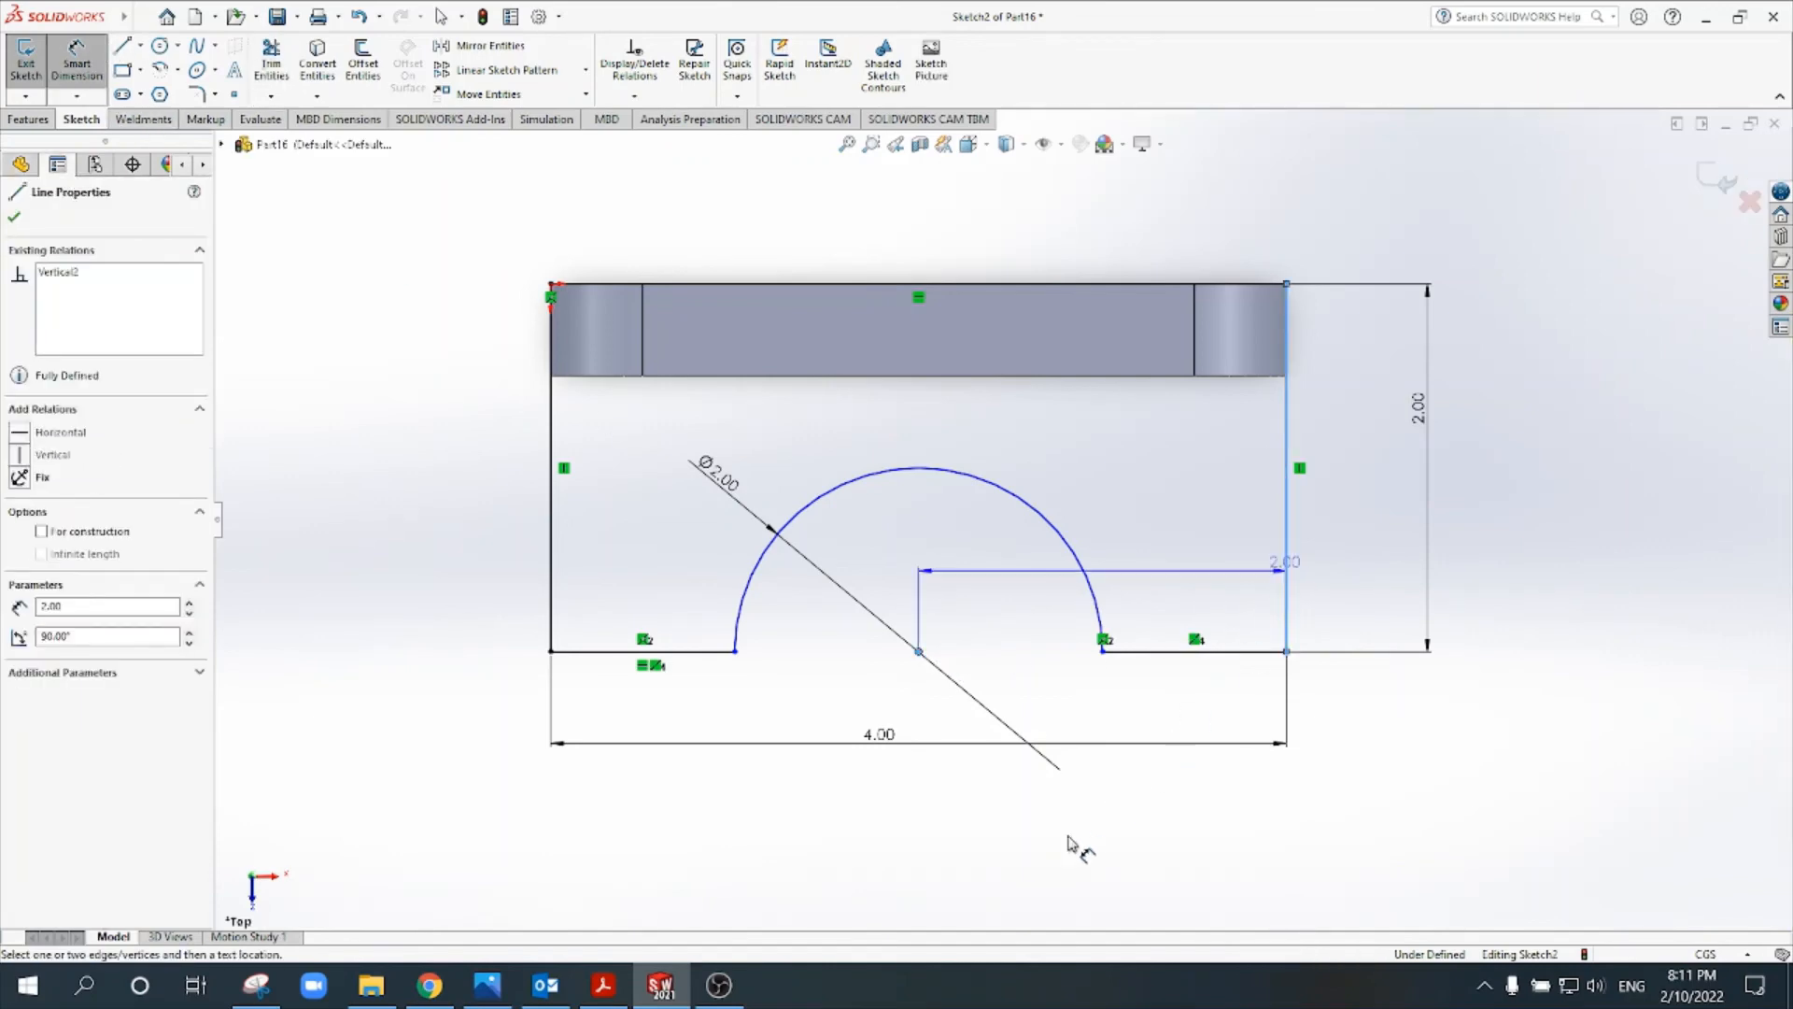
click(1058, 861)
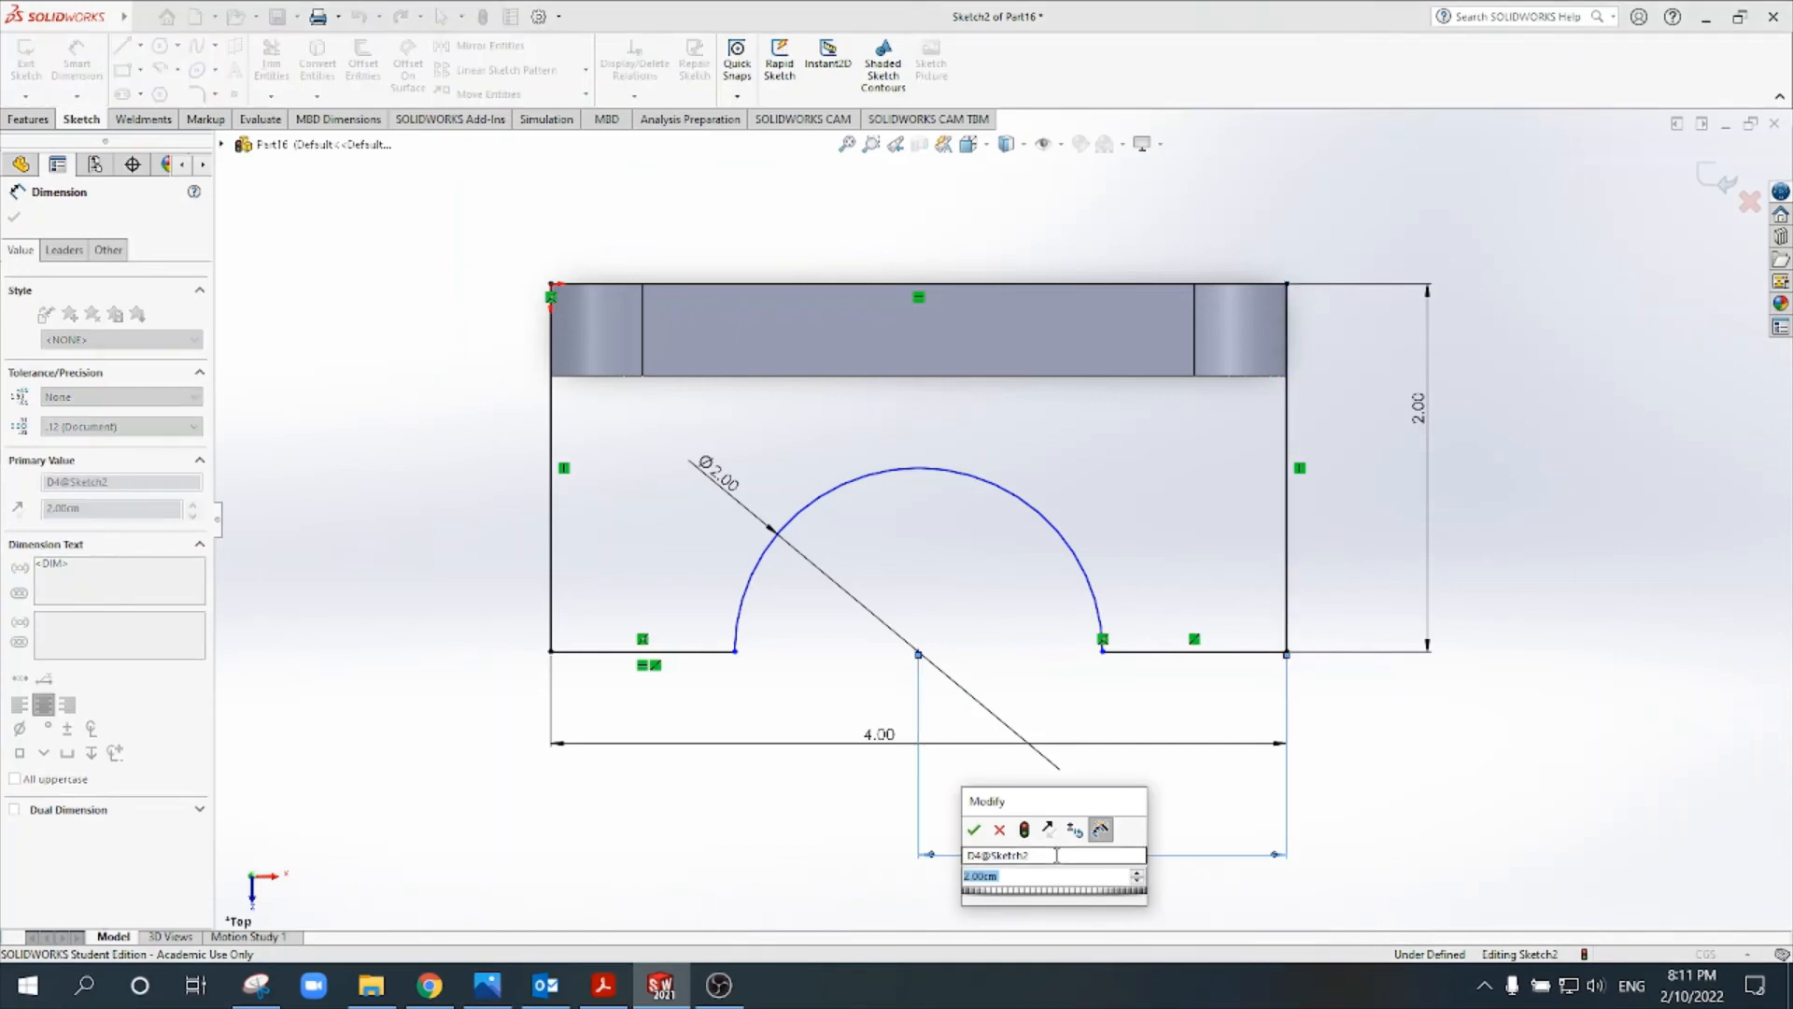
key(Return)
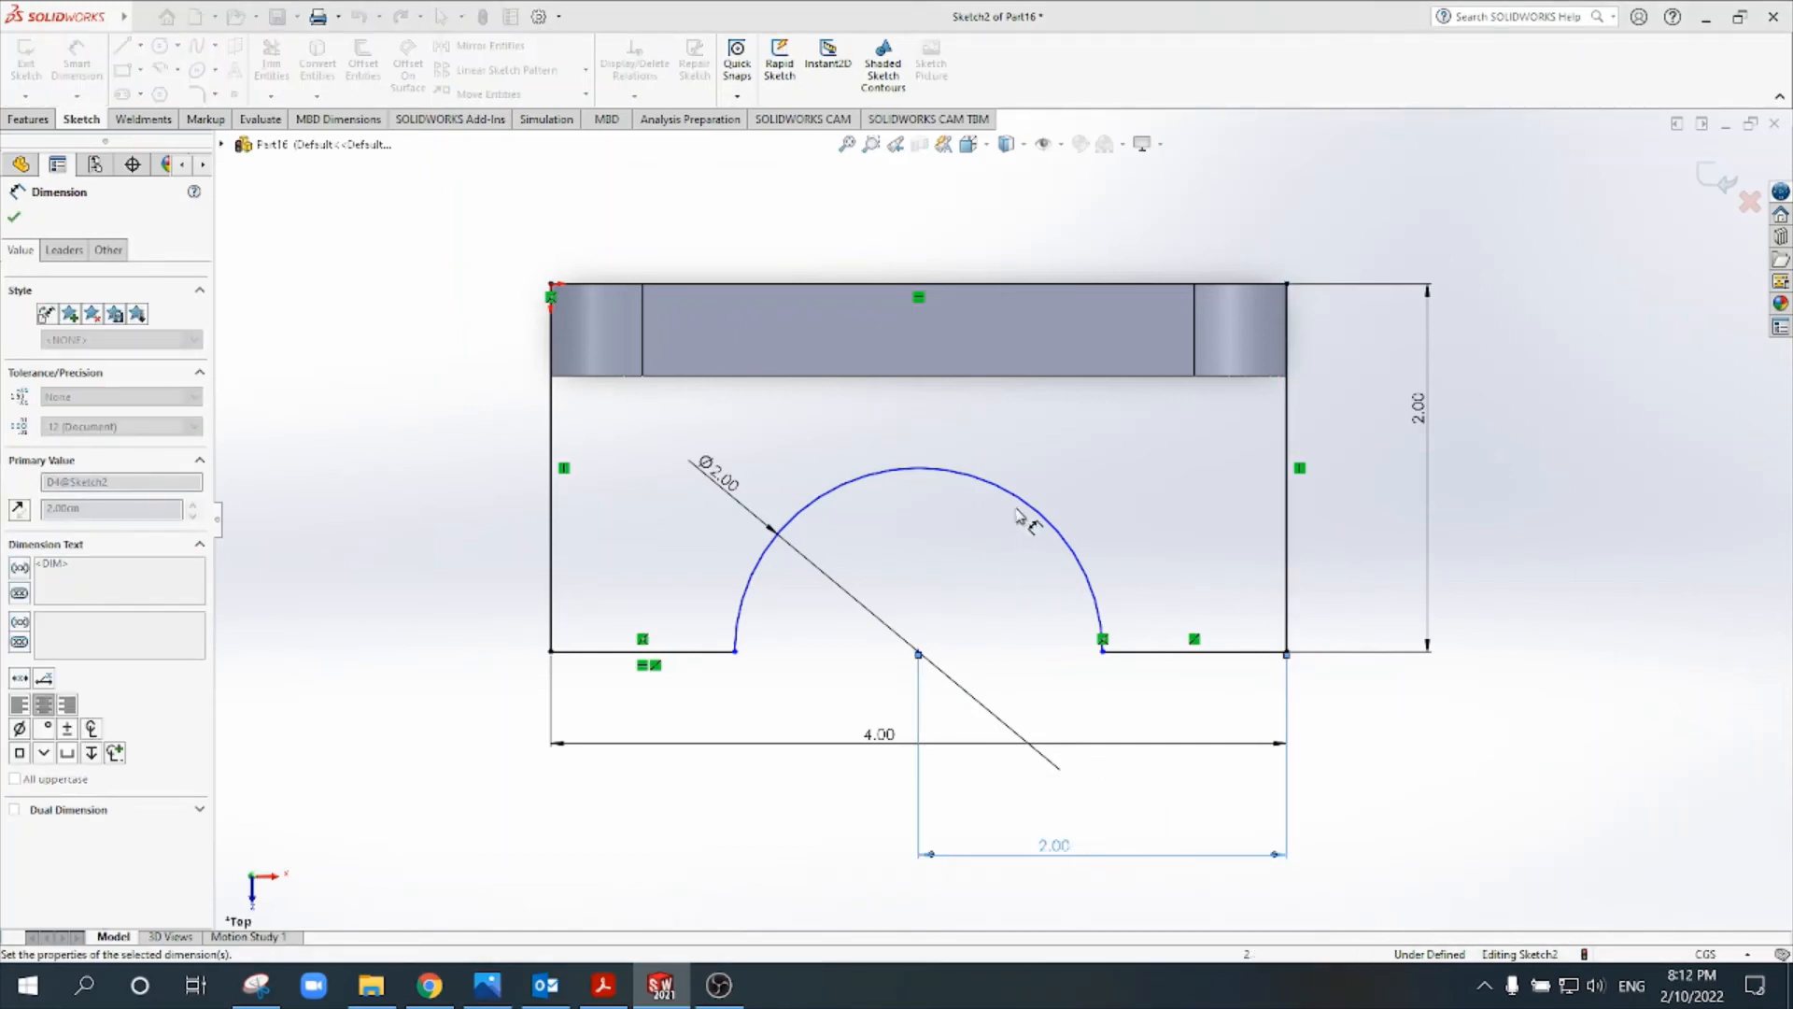
click(330, 330)
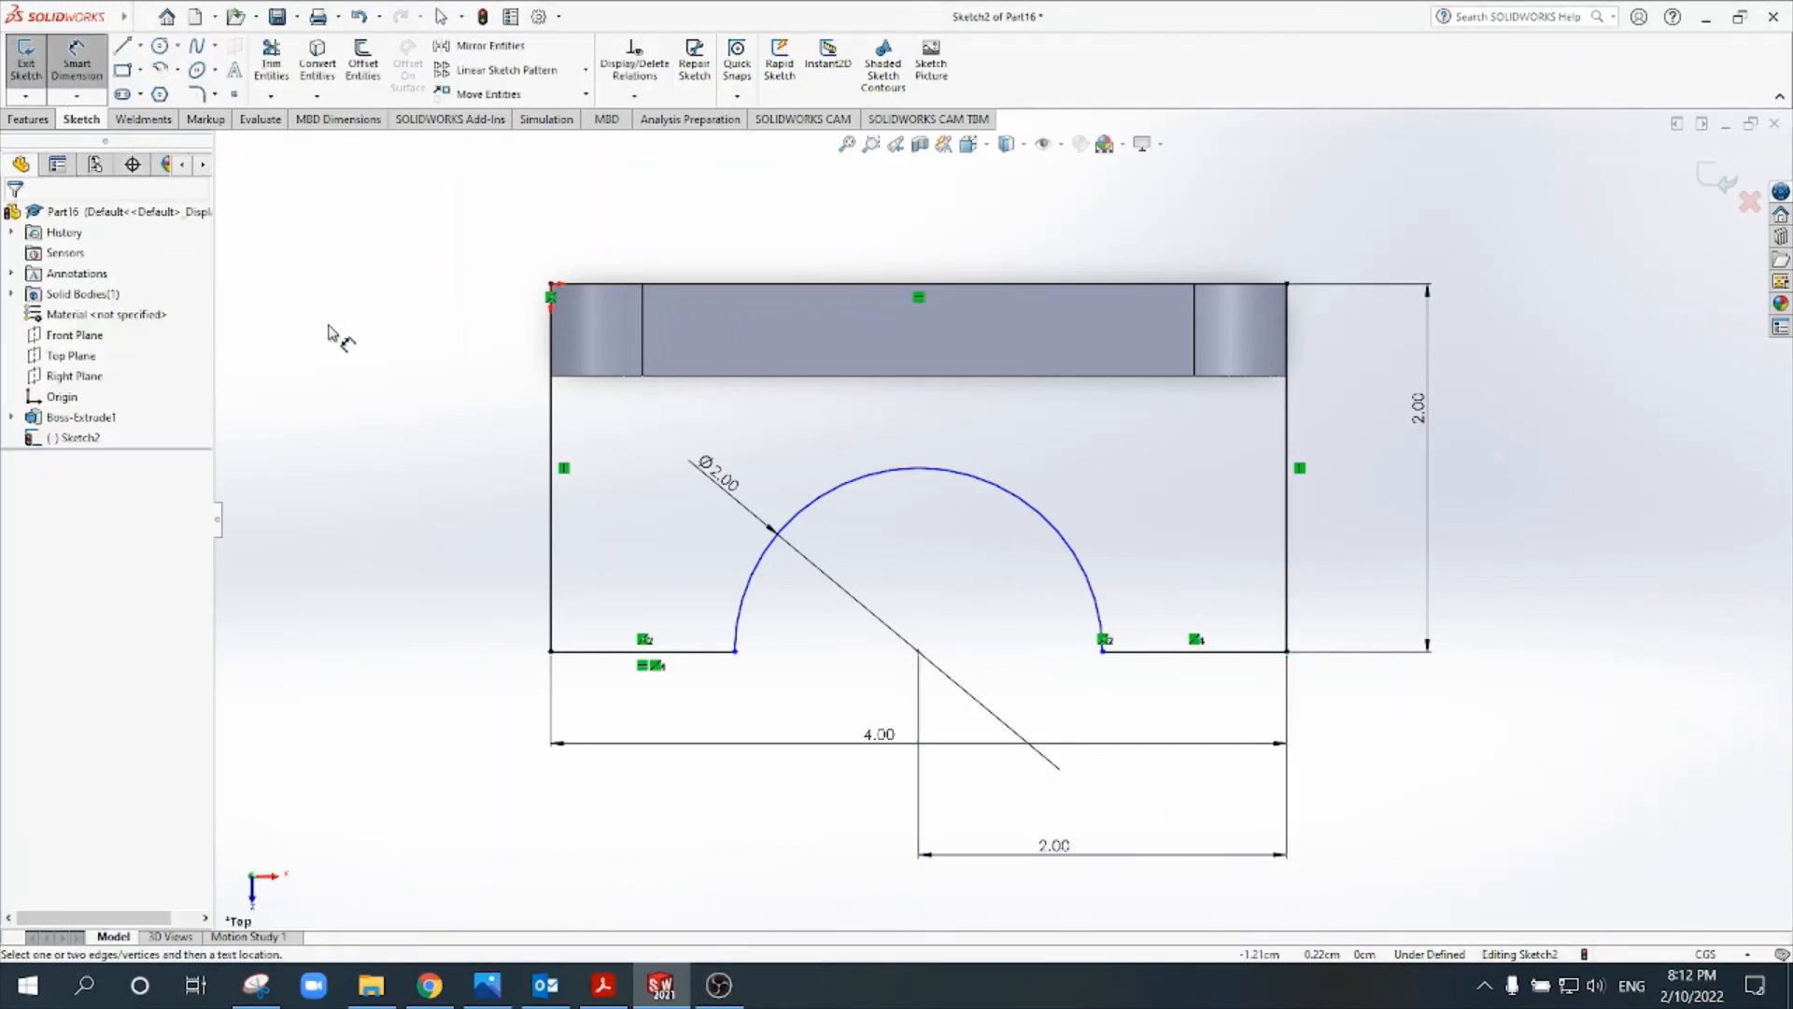
key(Escape)
- Add a Horizontal relation between the arc's centre and the base profile's outer left corner, and exit the sketch
click(918, 651)
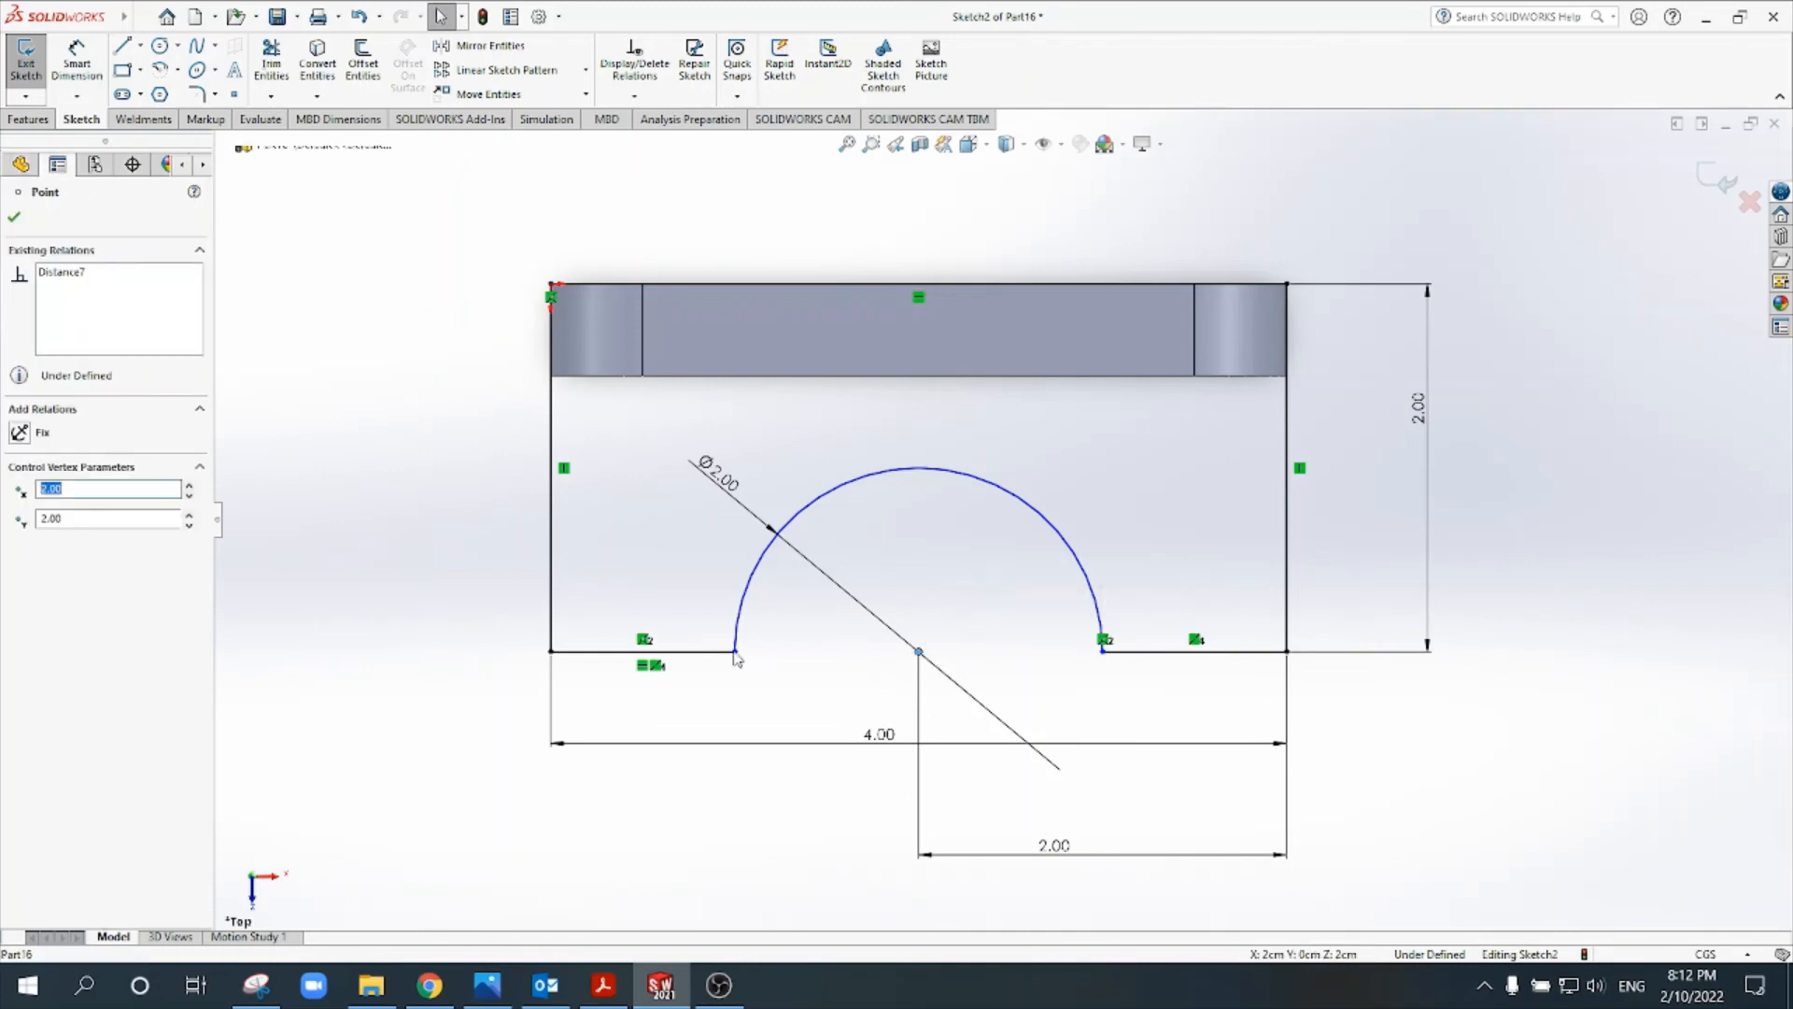
ctrl+click(552, 653)
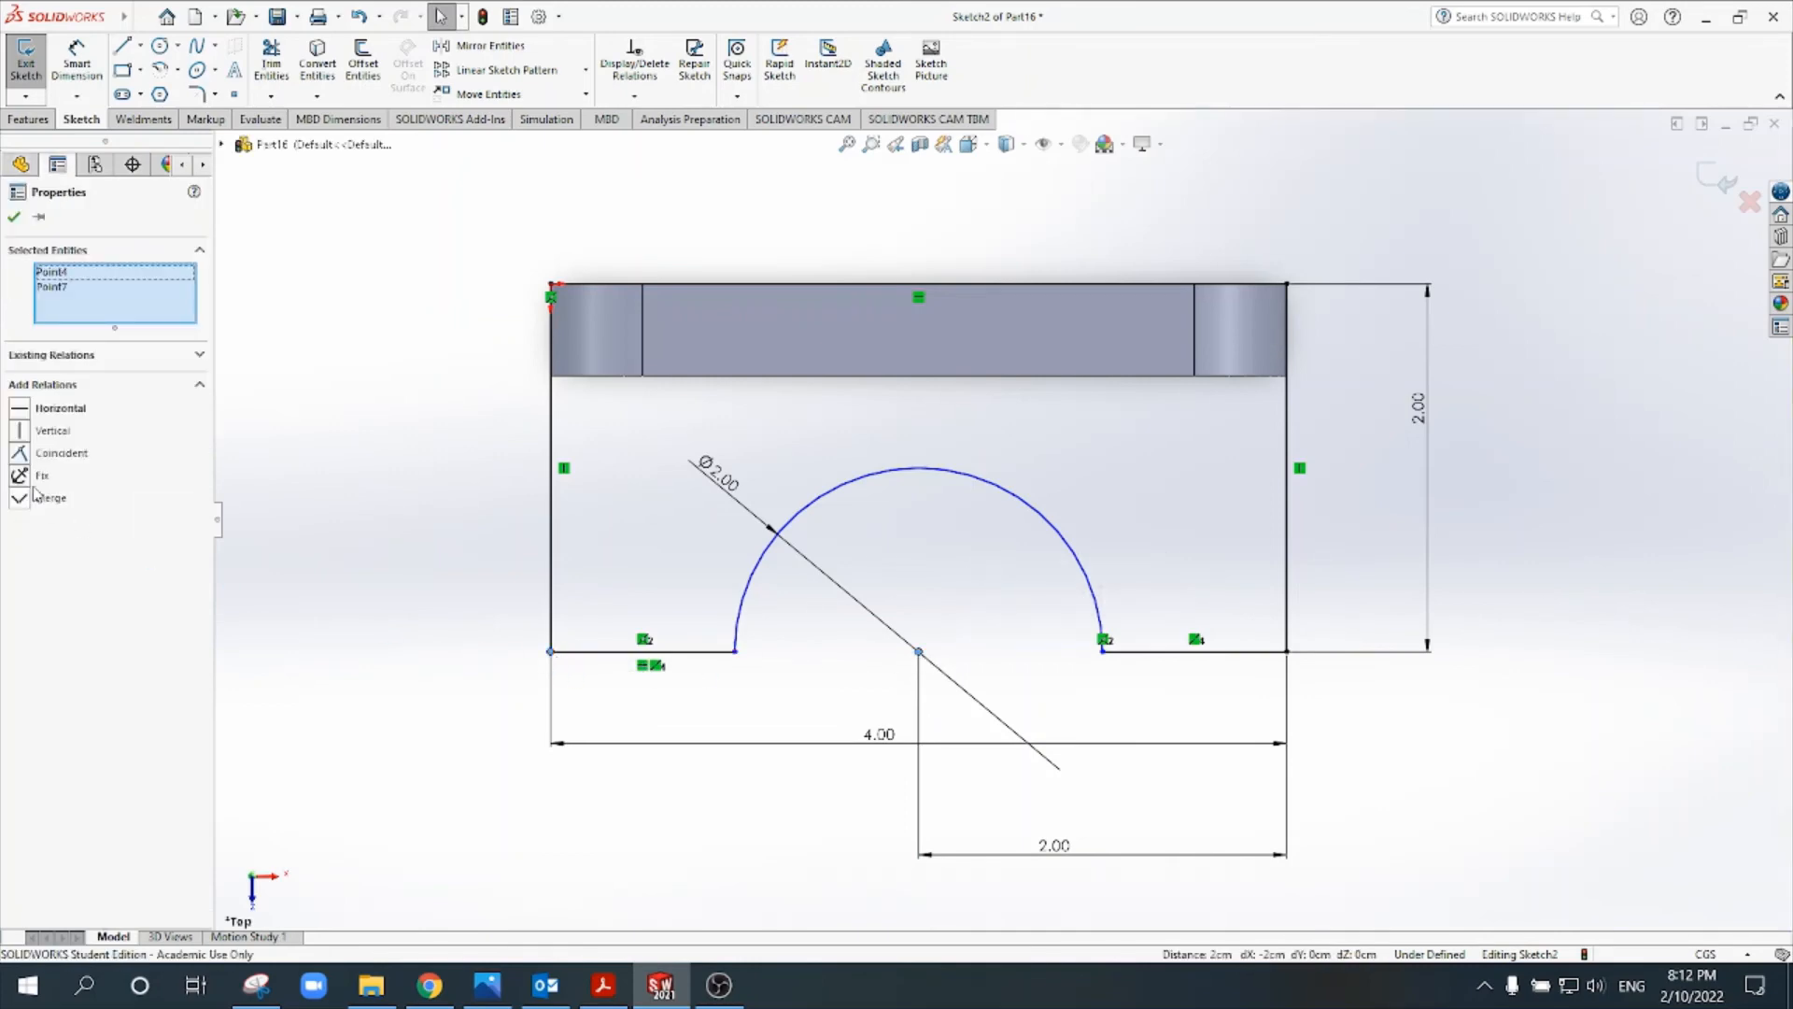
click(15, 408)
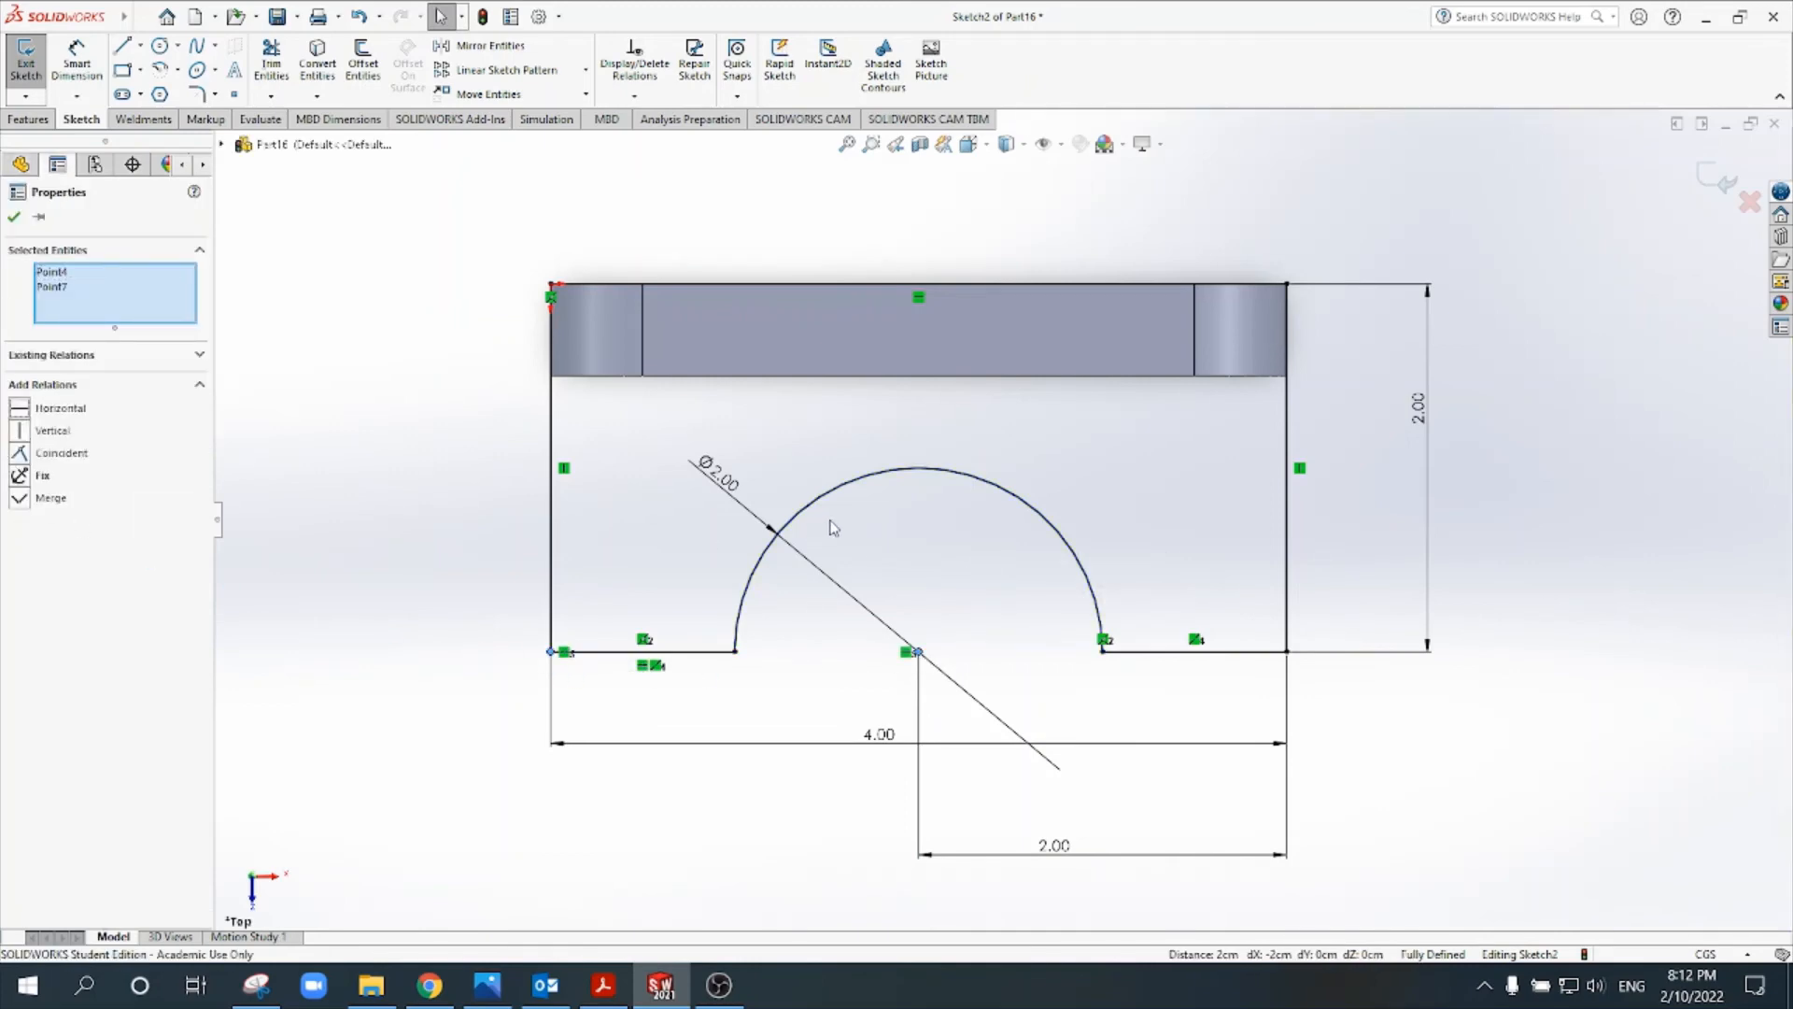
click(834, 529)
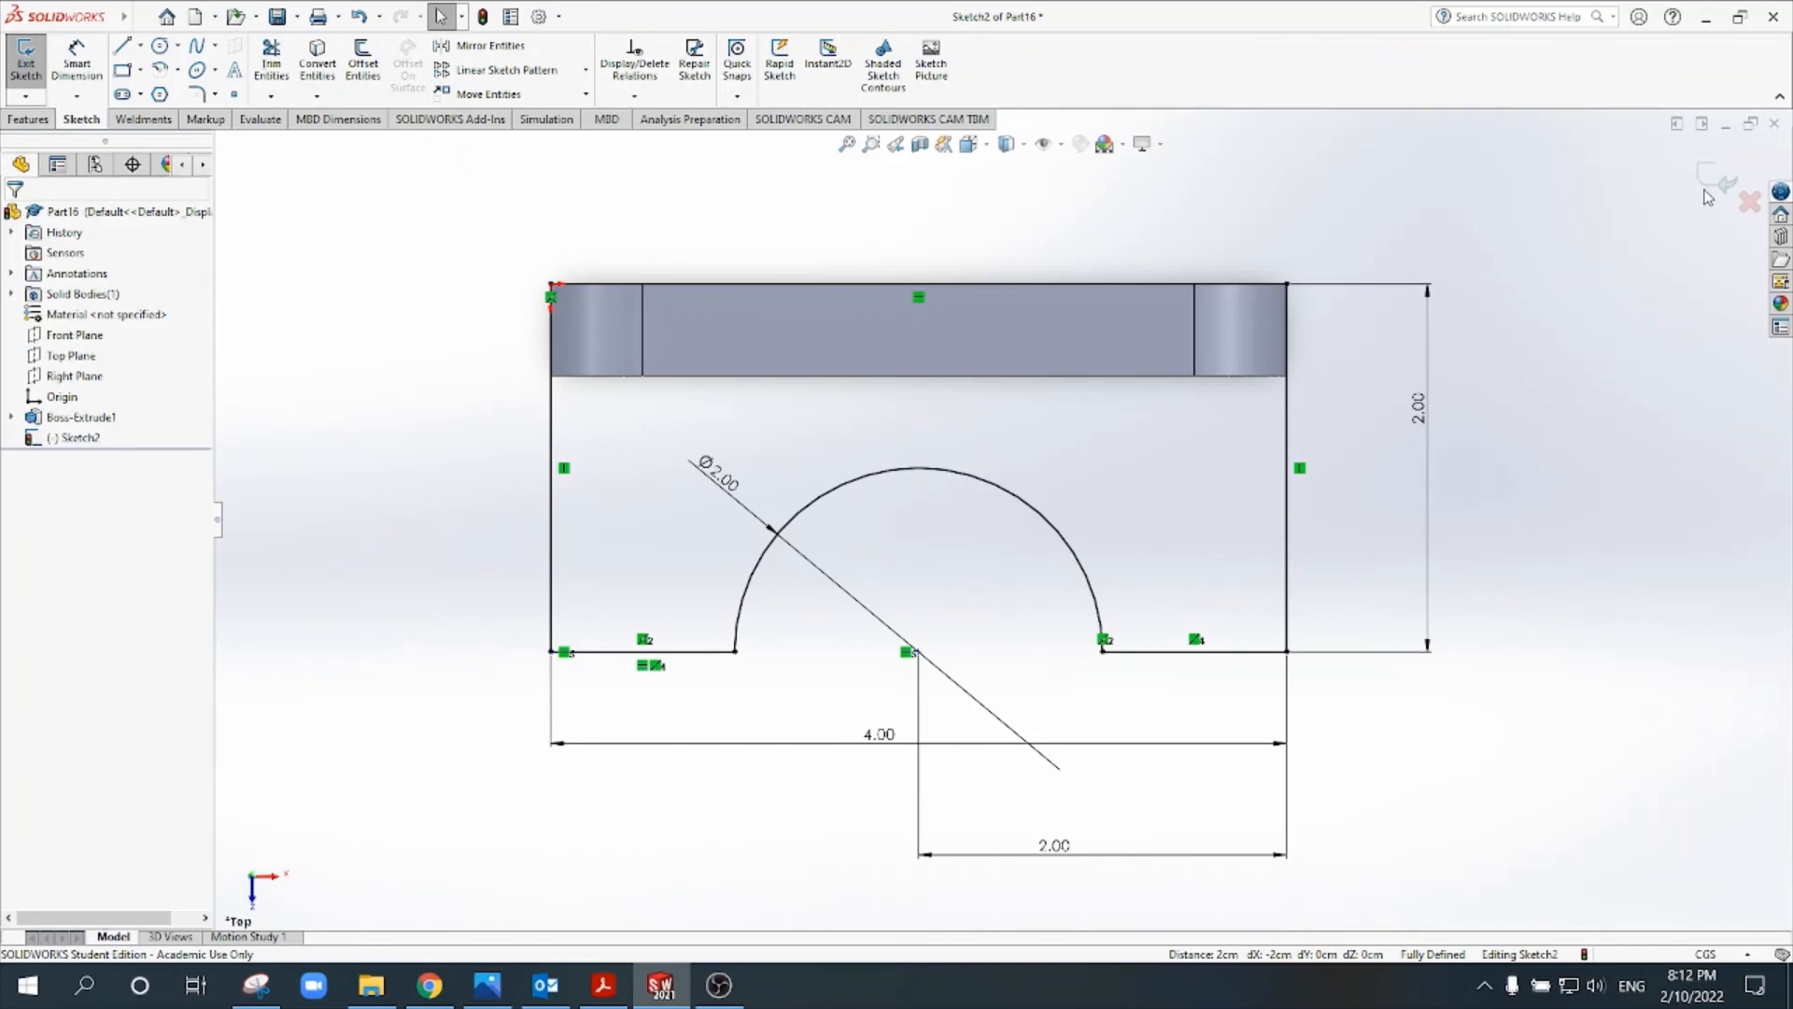
click(1715, 182)
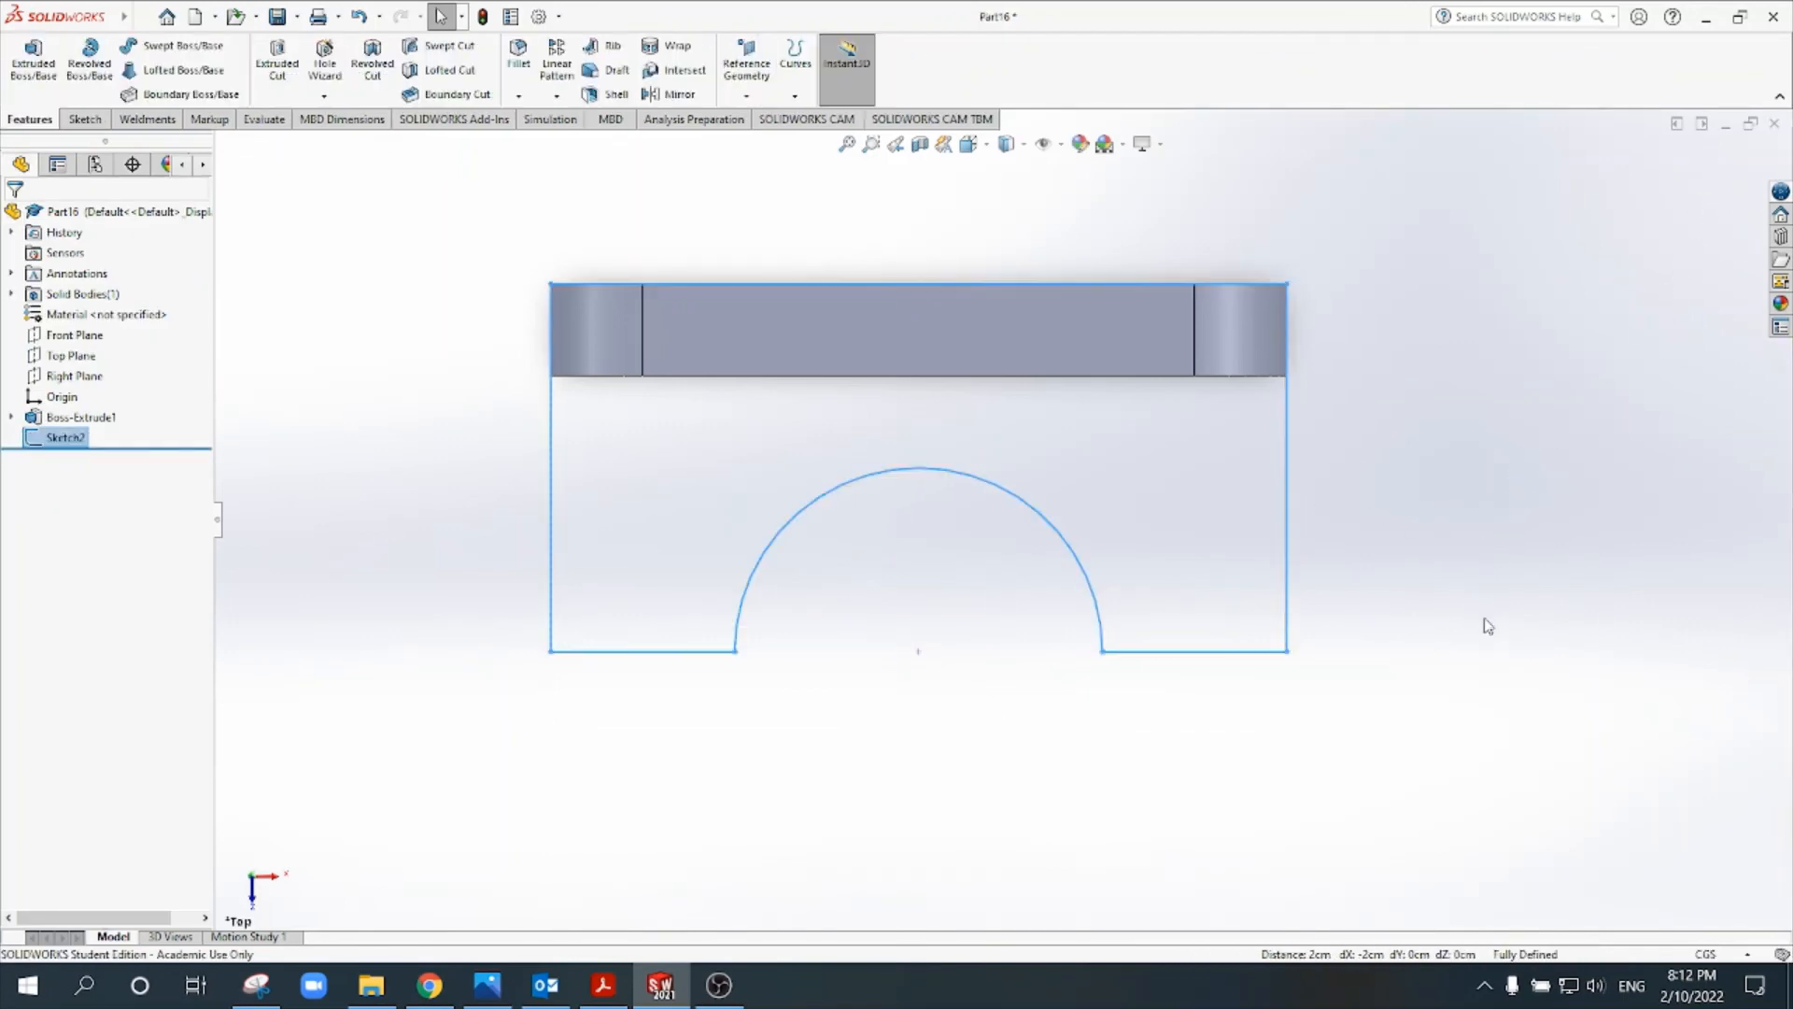
- Examine the upright plate's extrusion, its underlying sketch and the notched base sketch in isometric view
click(1006, 143)
click(969, 143)
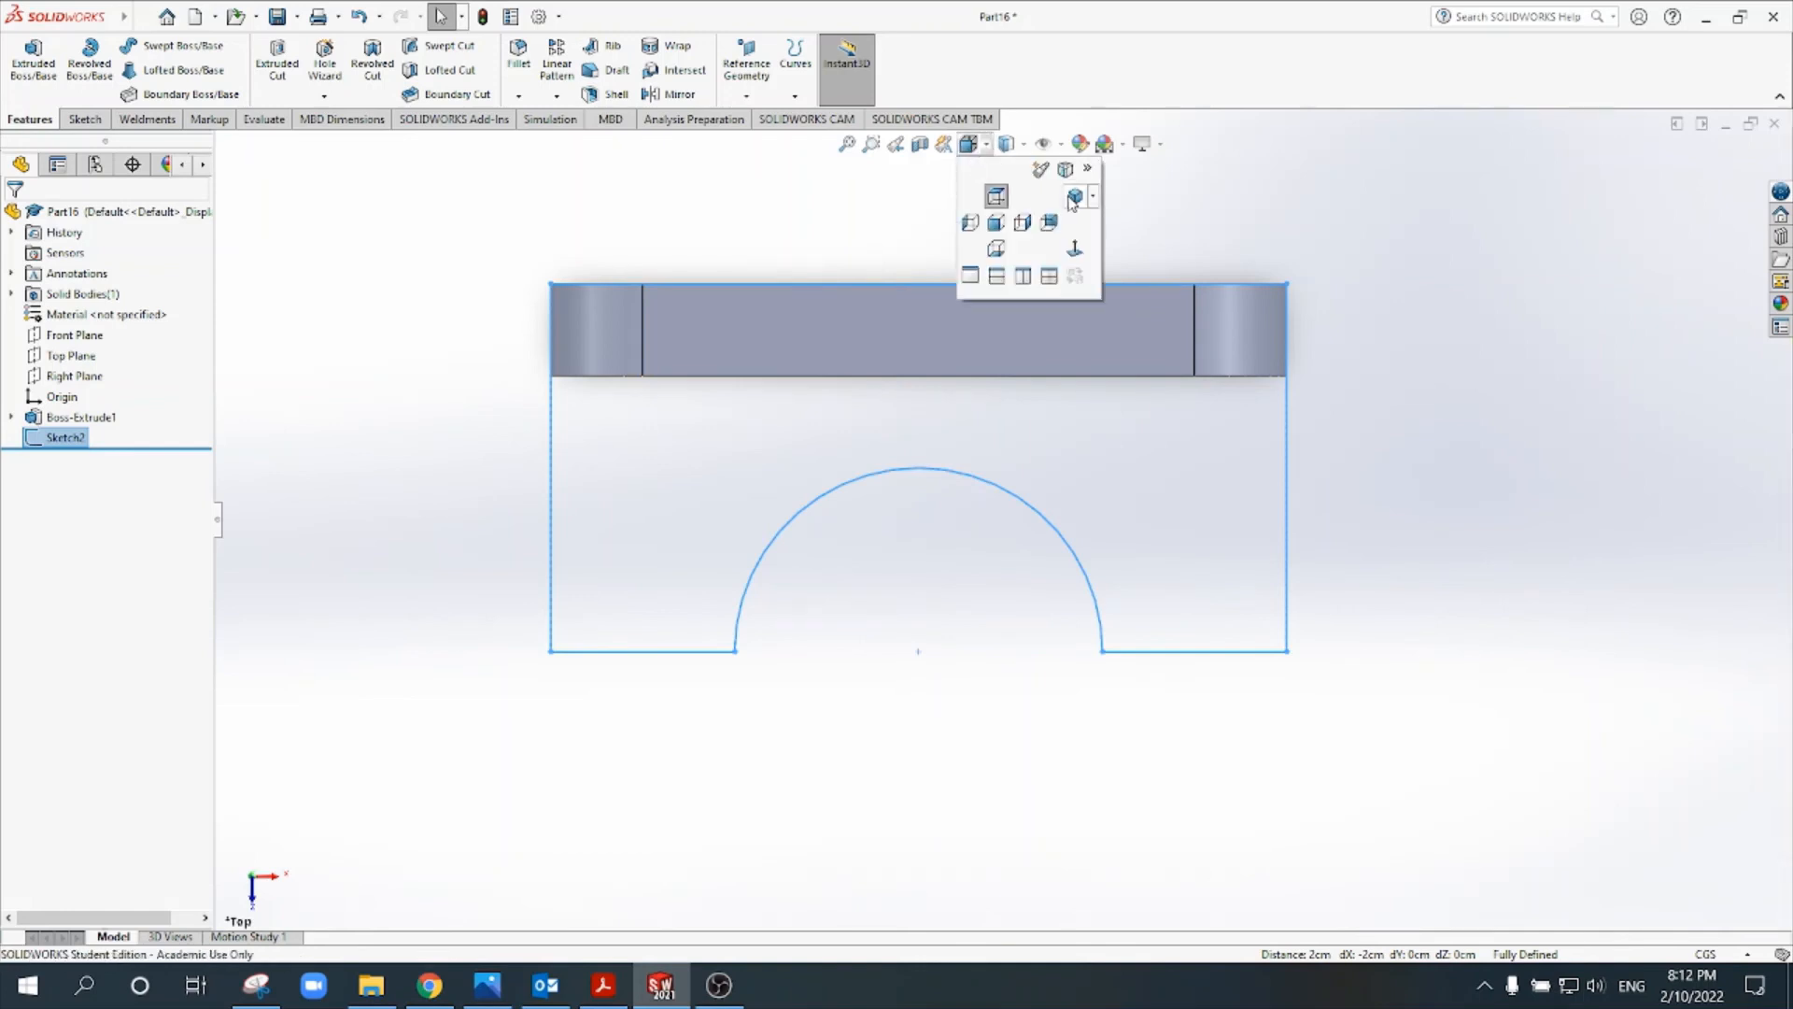
click(995, 195)
click(1523, 478)
scroll(1446, 659, up, 2)
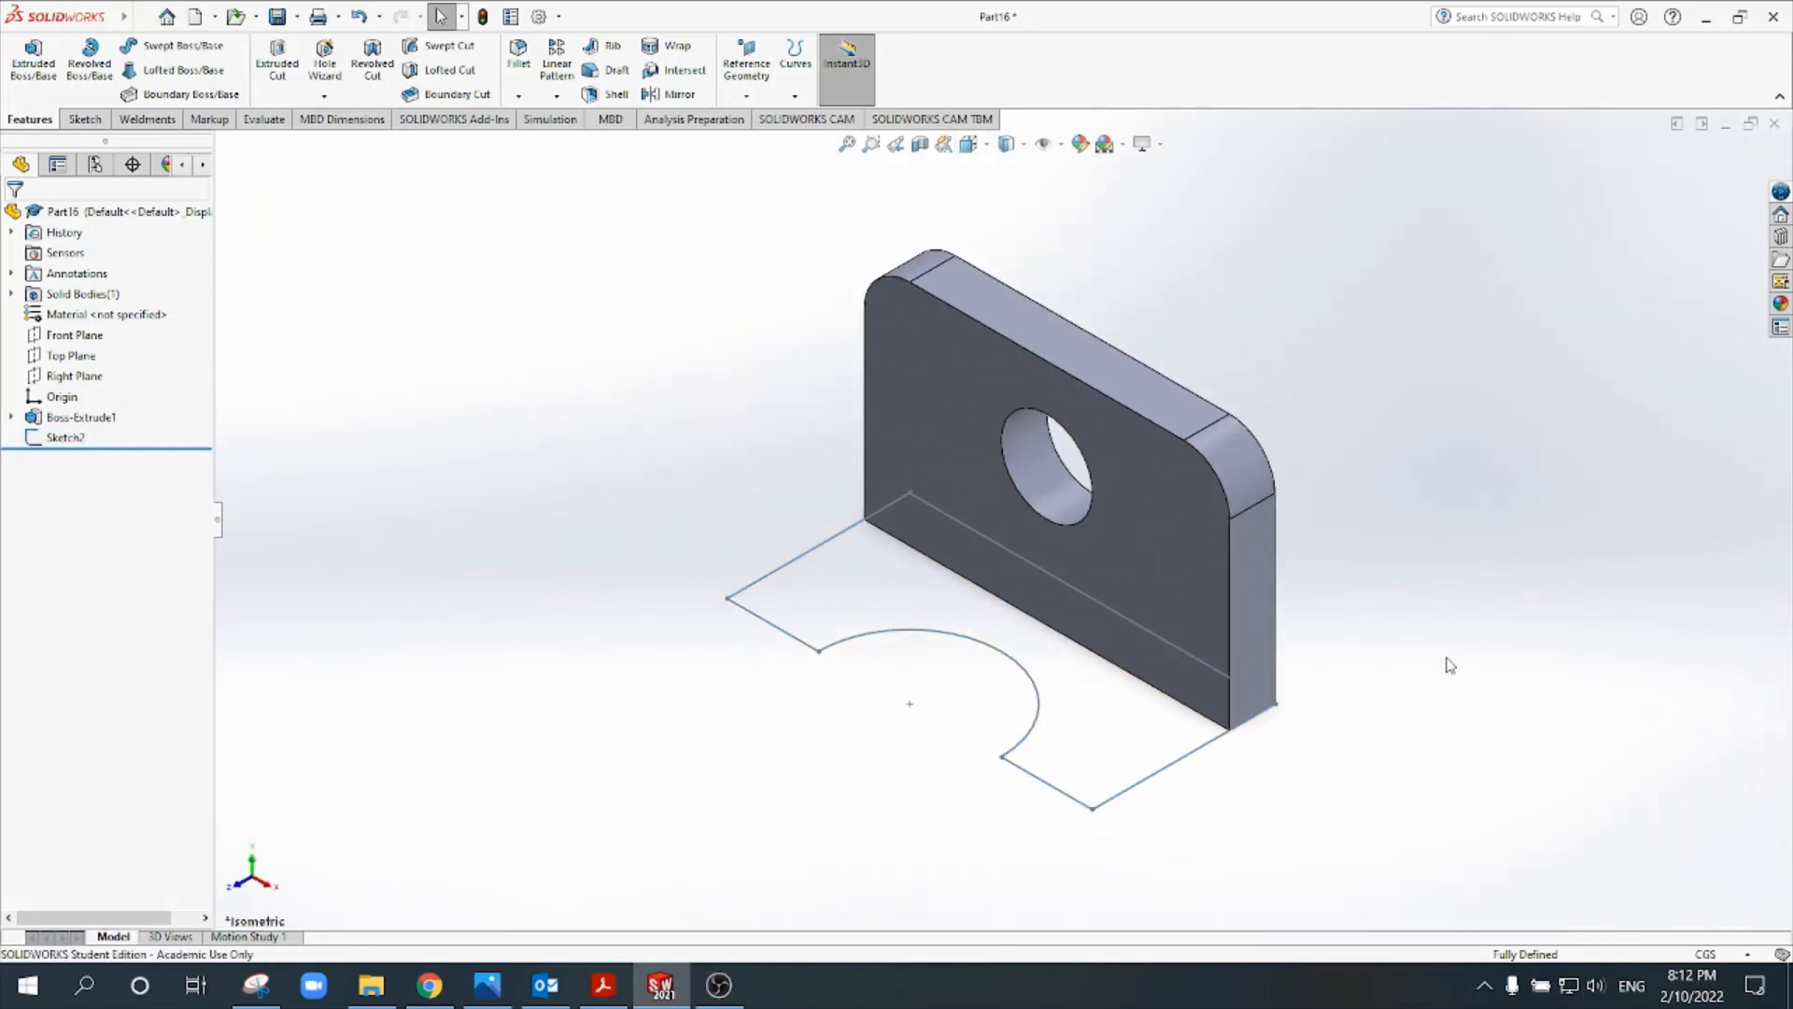
scroll(1345, 747, down, 2)
scroll(1091, 663, up, 1)
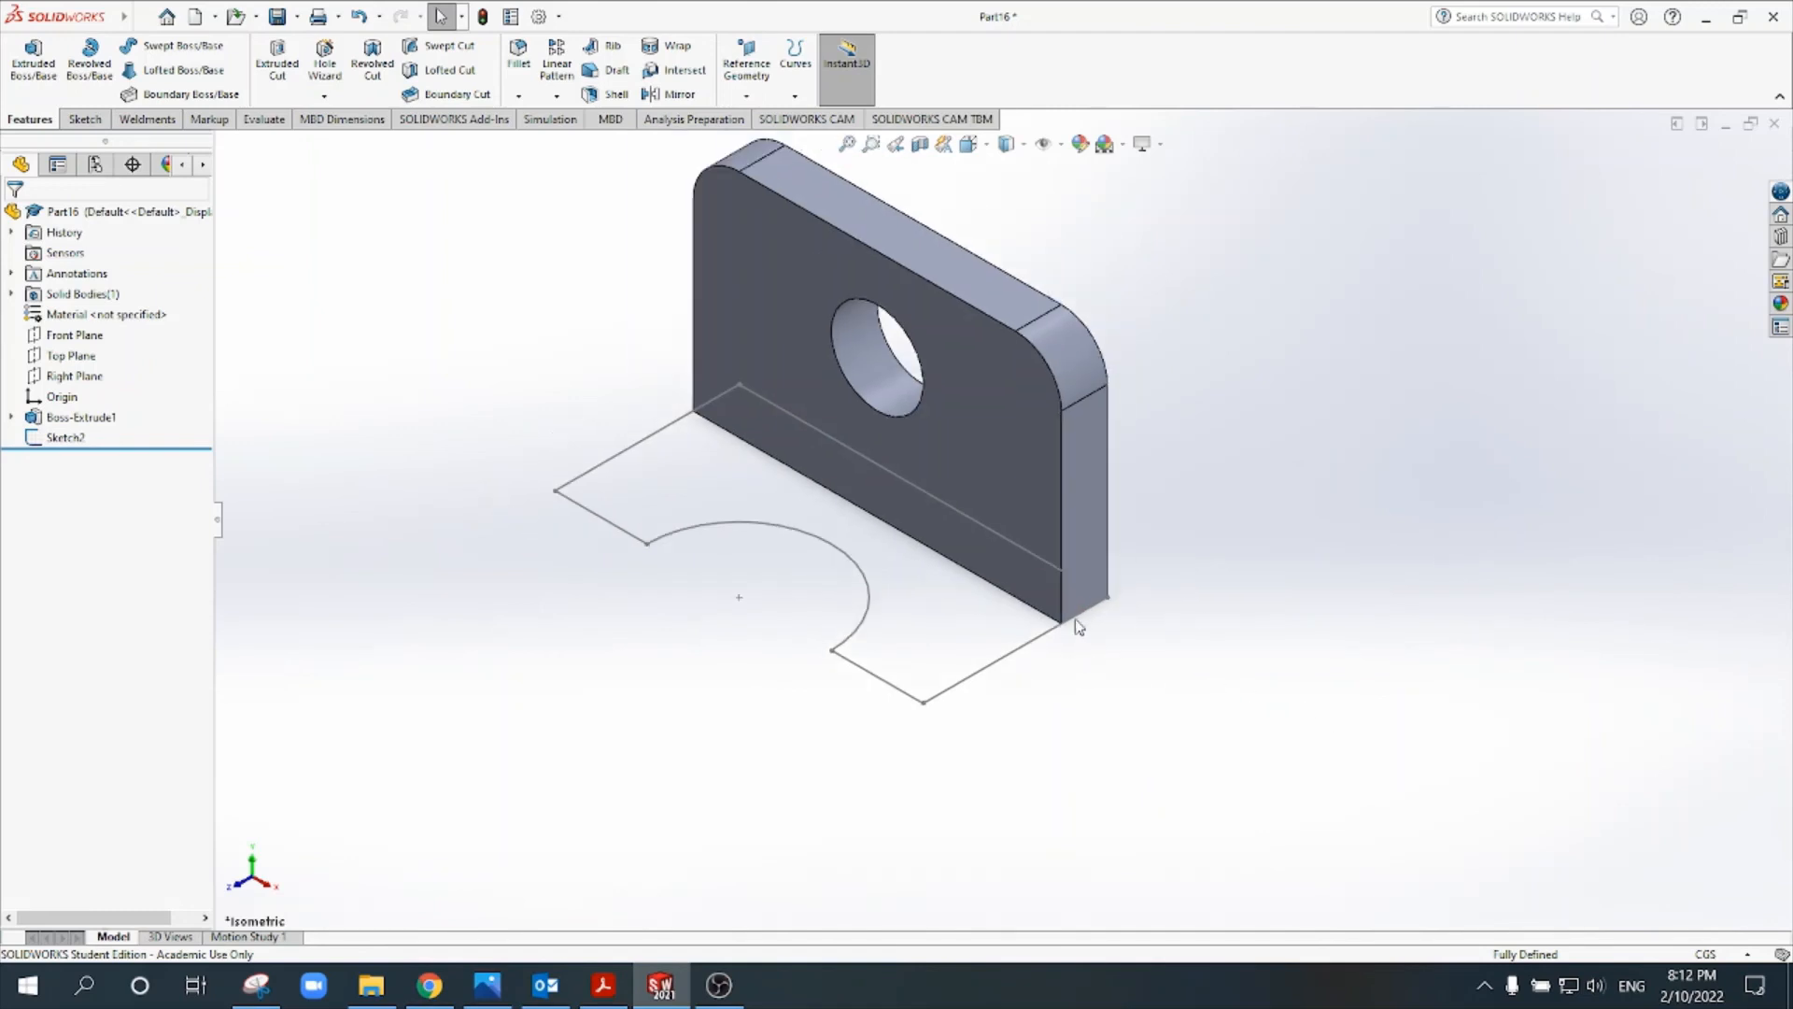
click(79, 425)
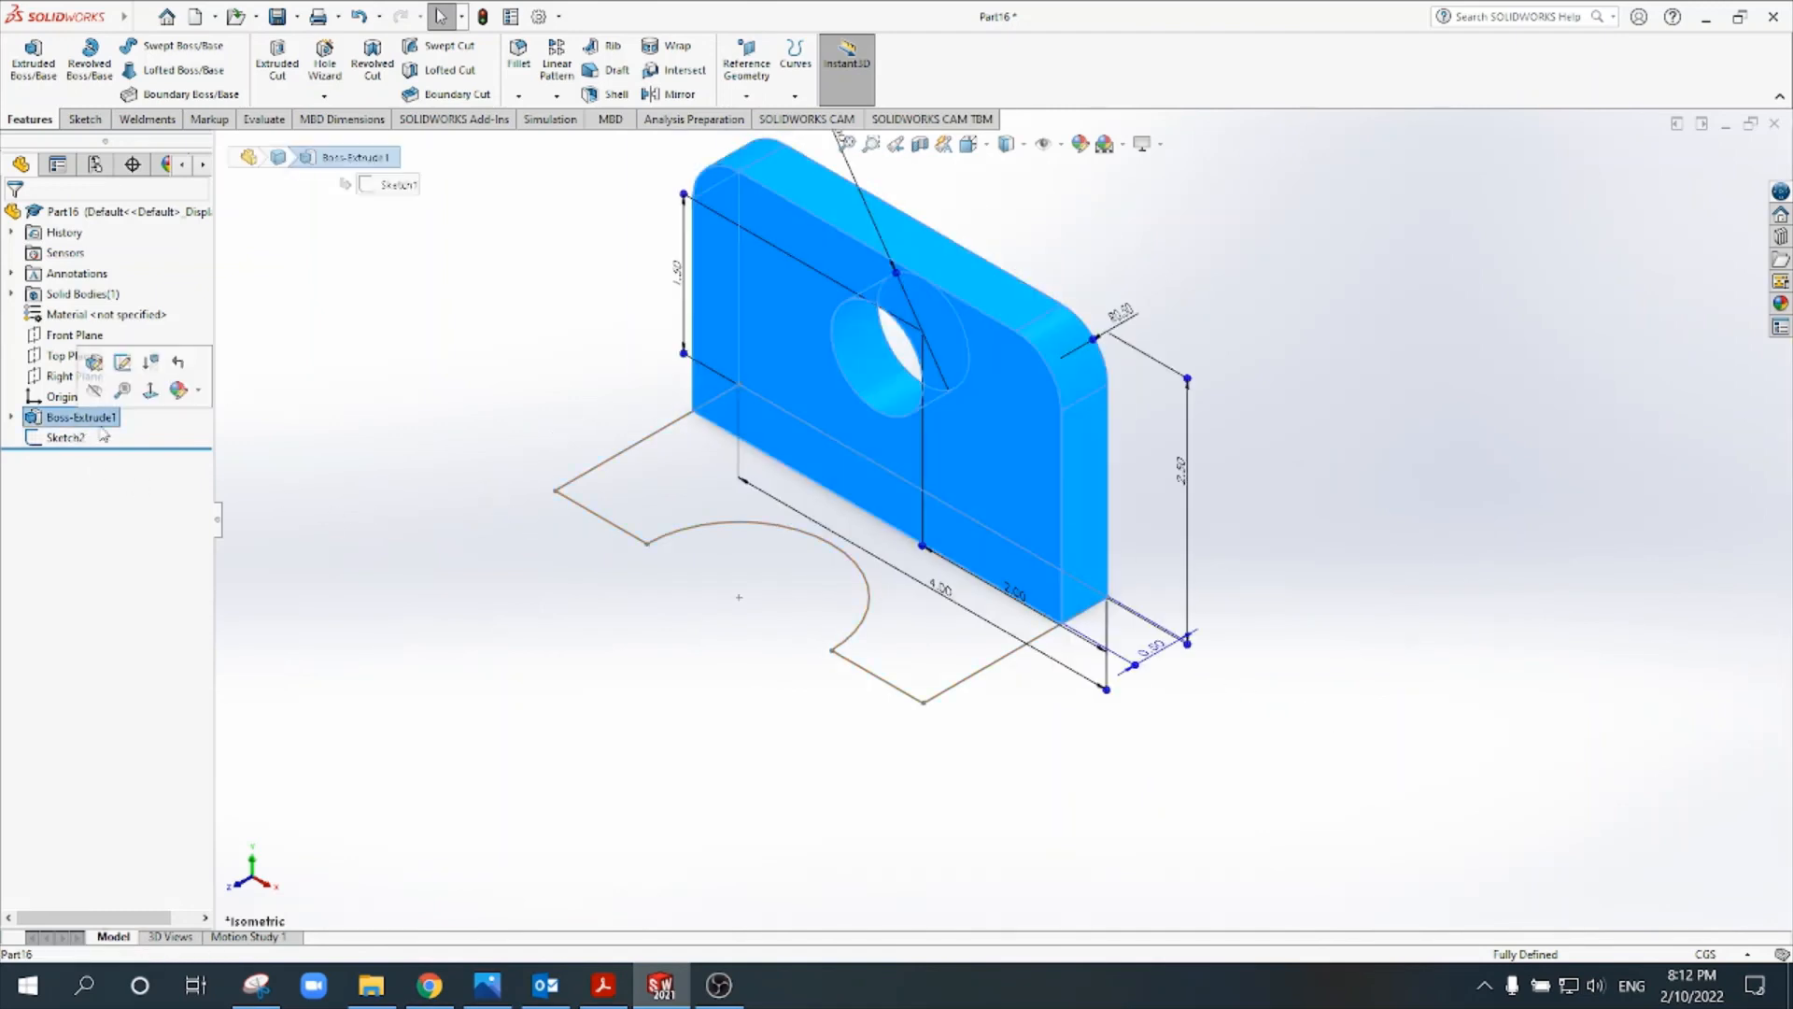
click(316, 471)
click(12, 417)
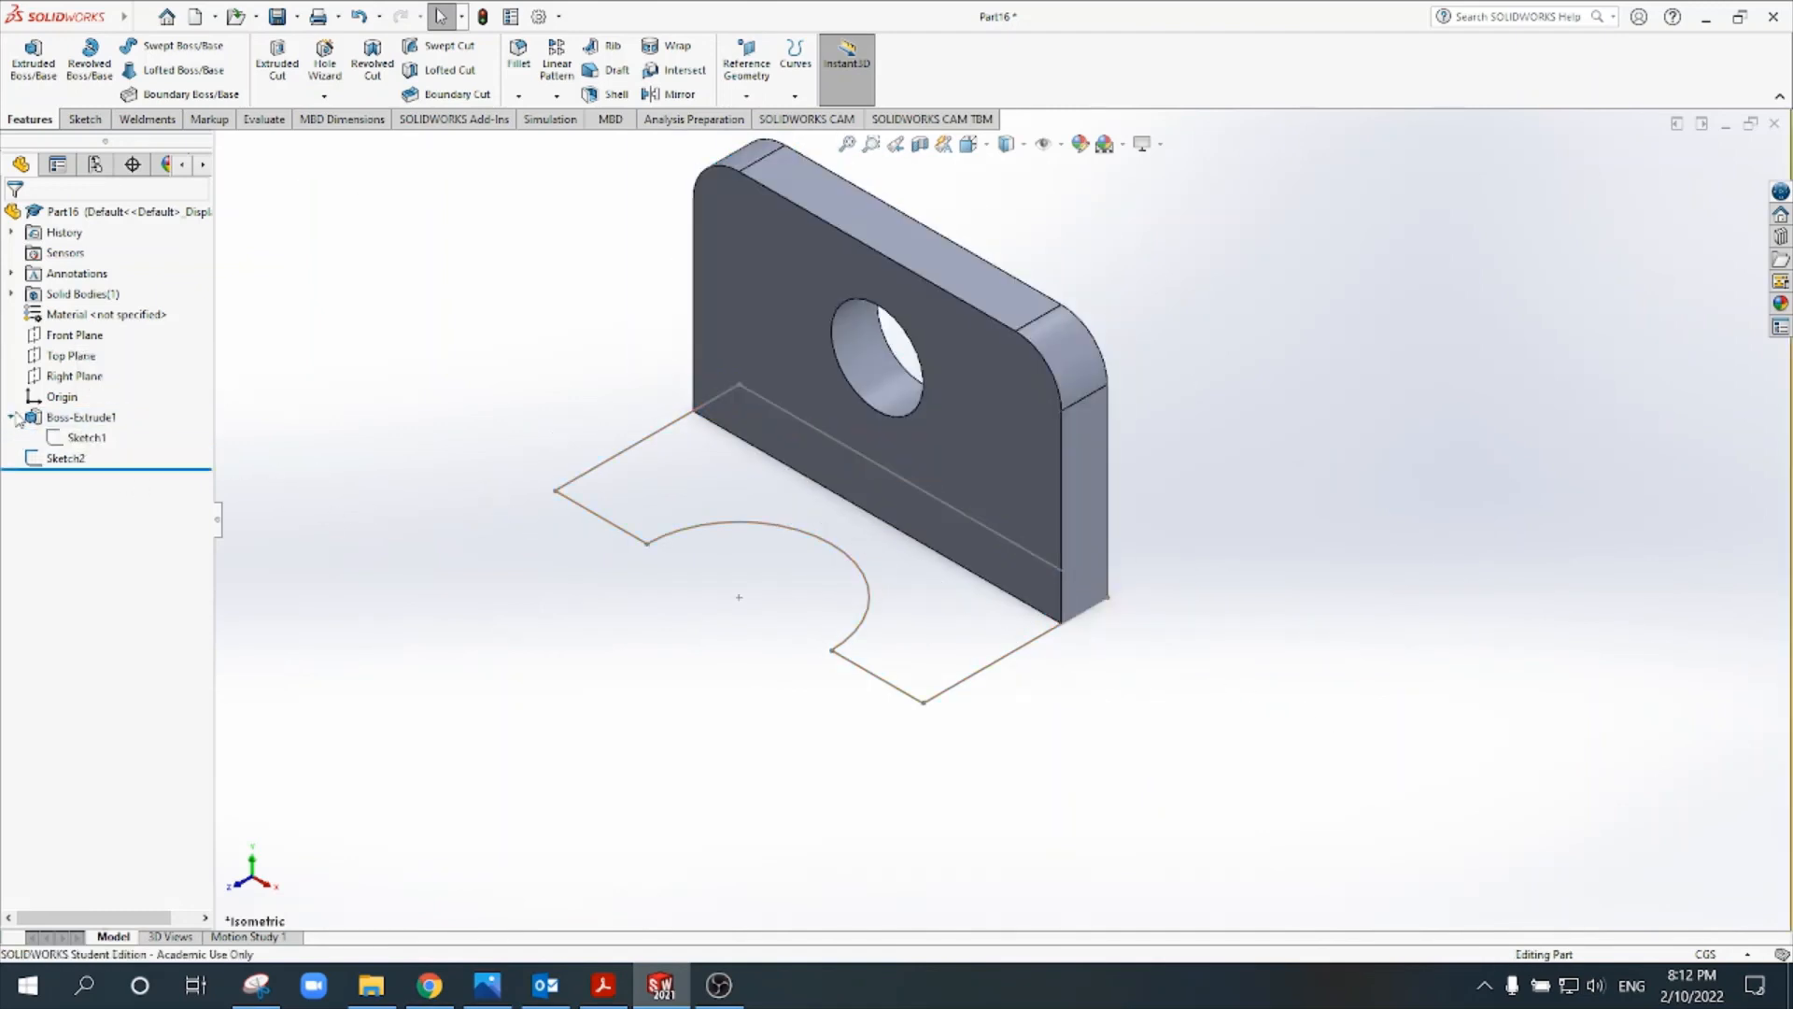
click(66, 442)
click(12, 417)
click(47, 439)
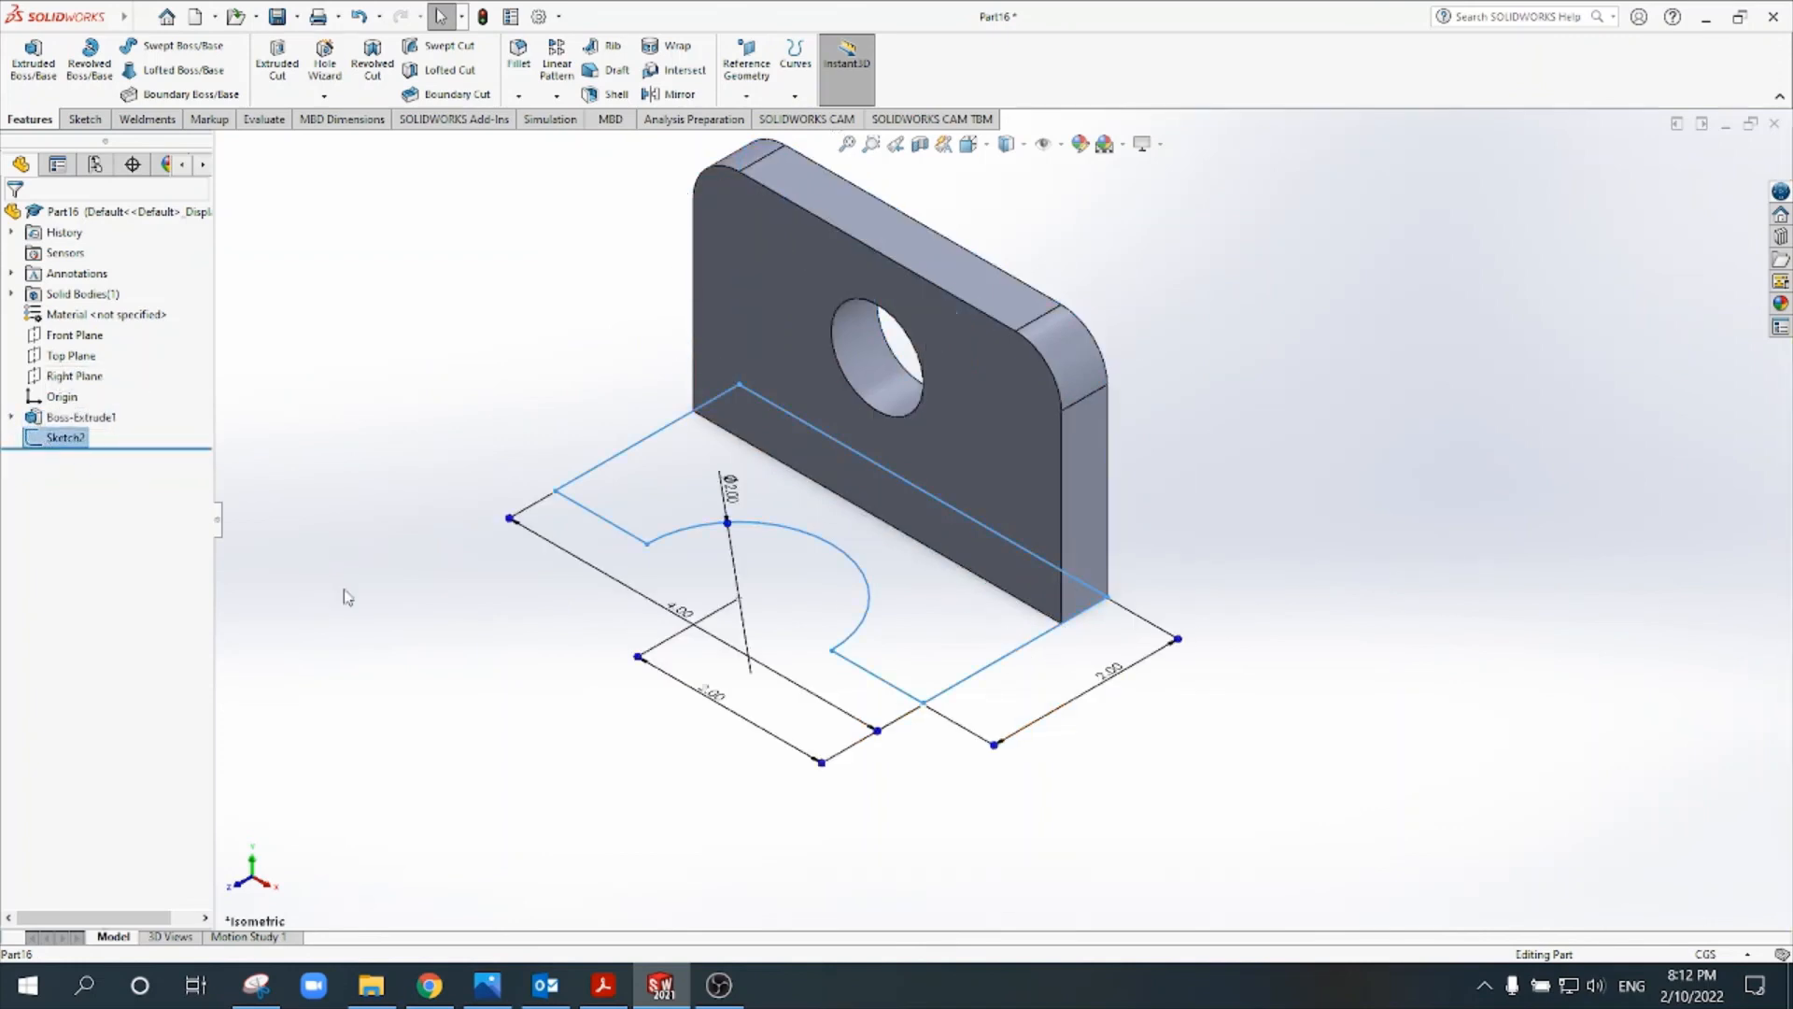
click(560, 689)
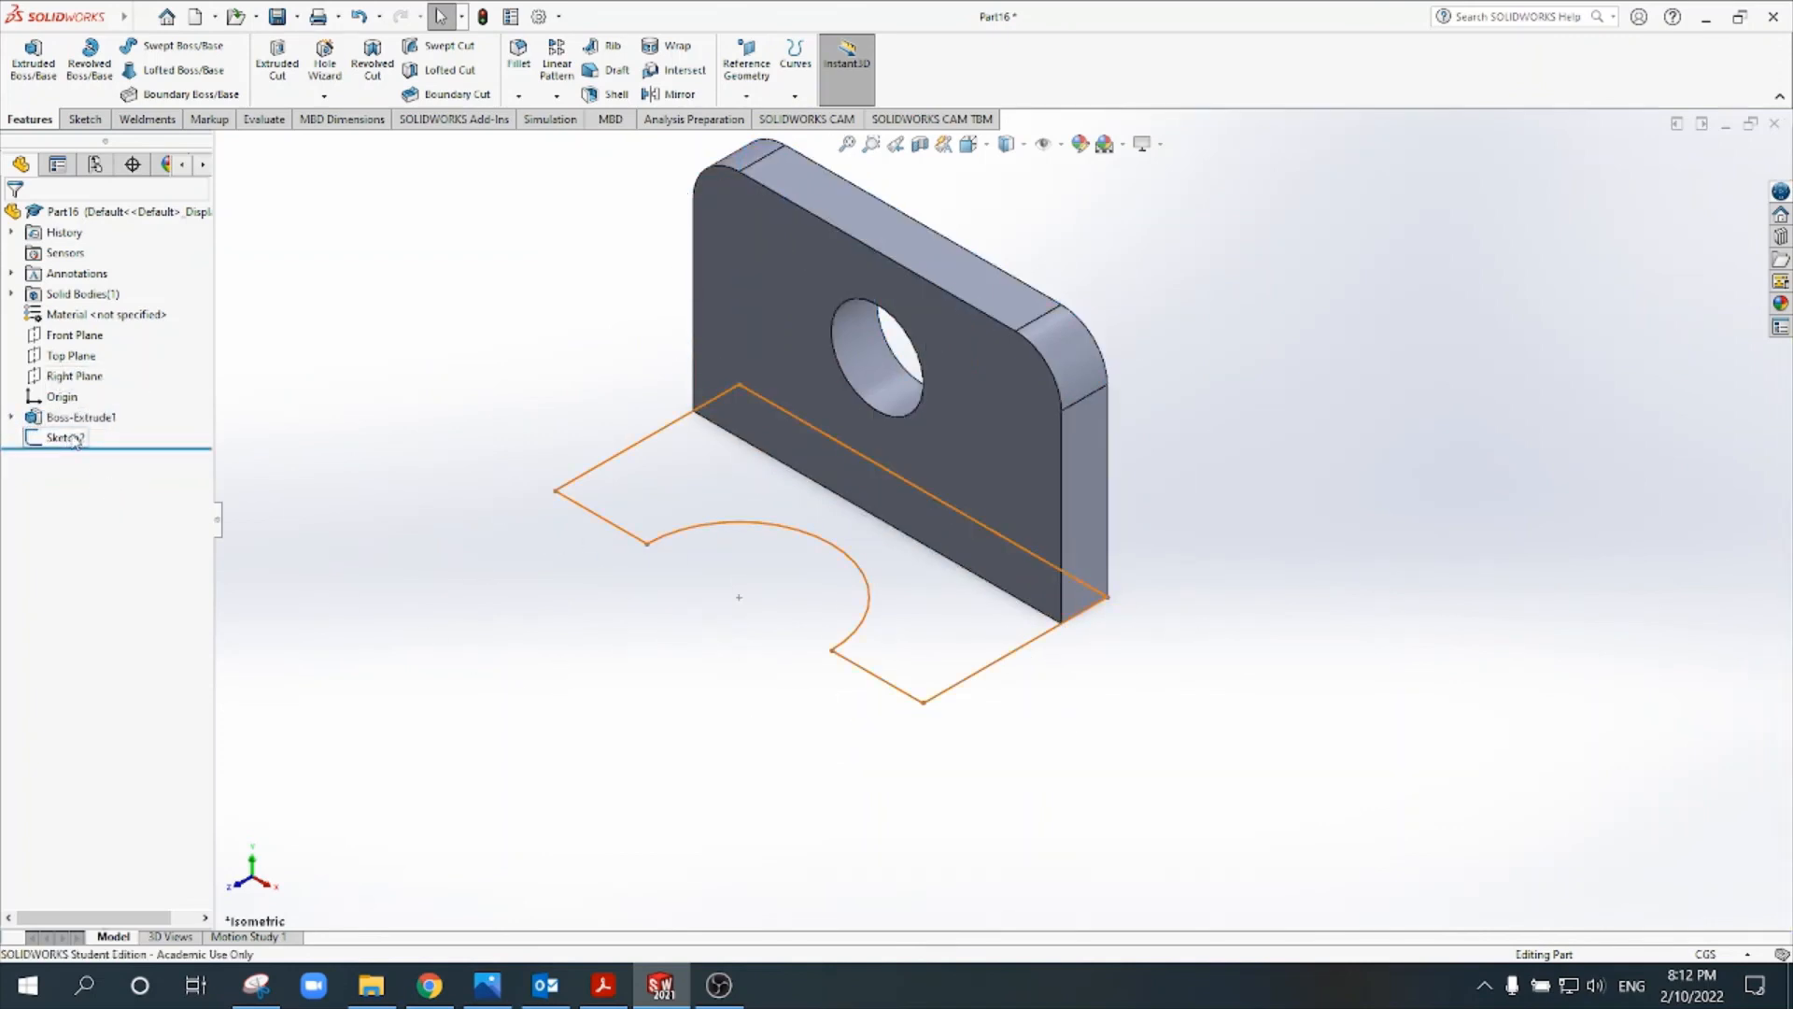
- Extrude the notched base sketch 0.50 cm as a blind boss, reversed to go upward and merged with the upright plate
click(37, 66)
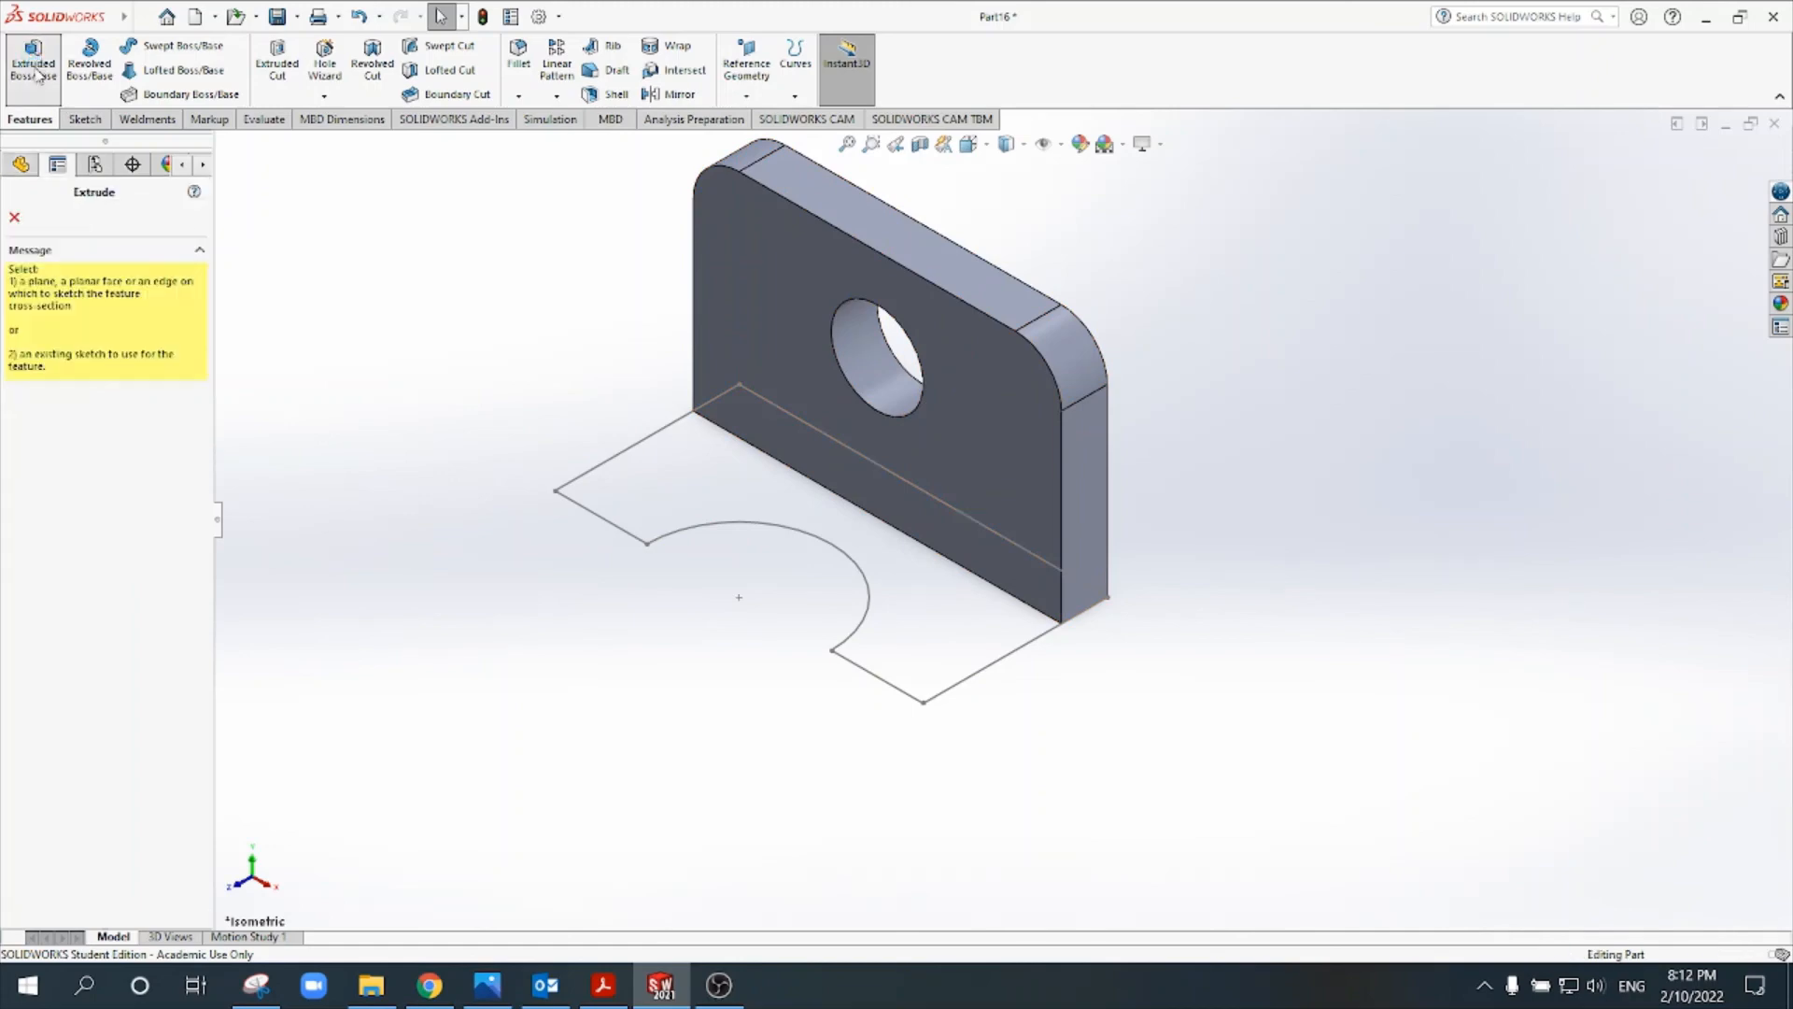
click(614, 458)
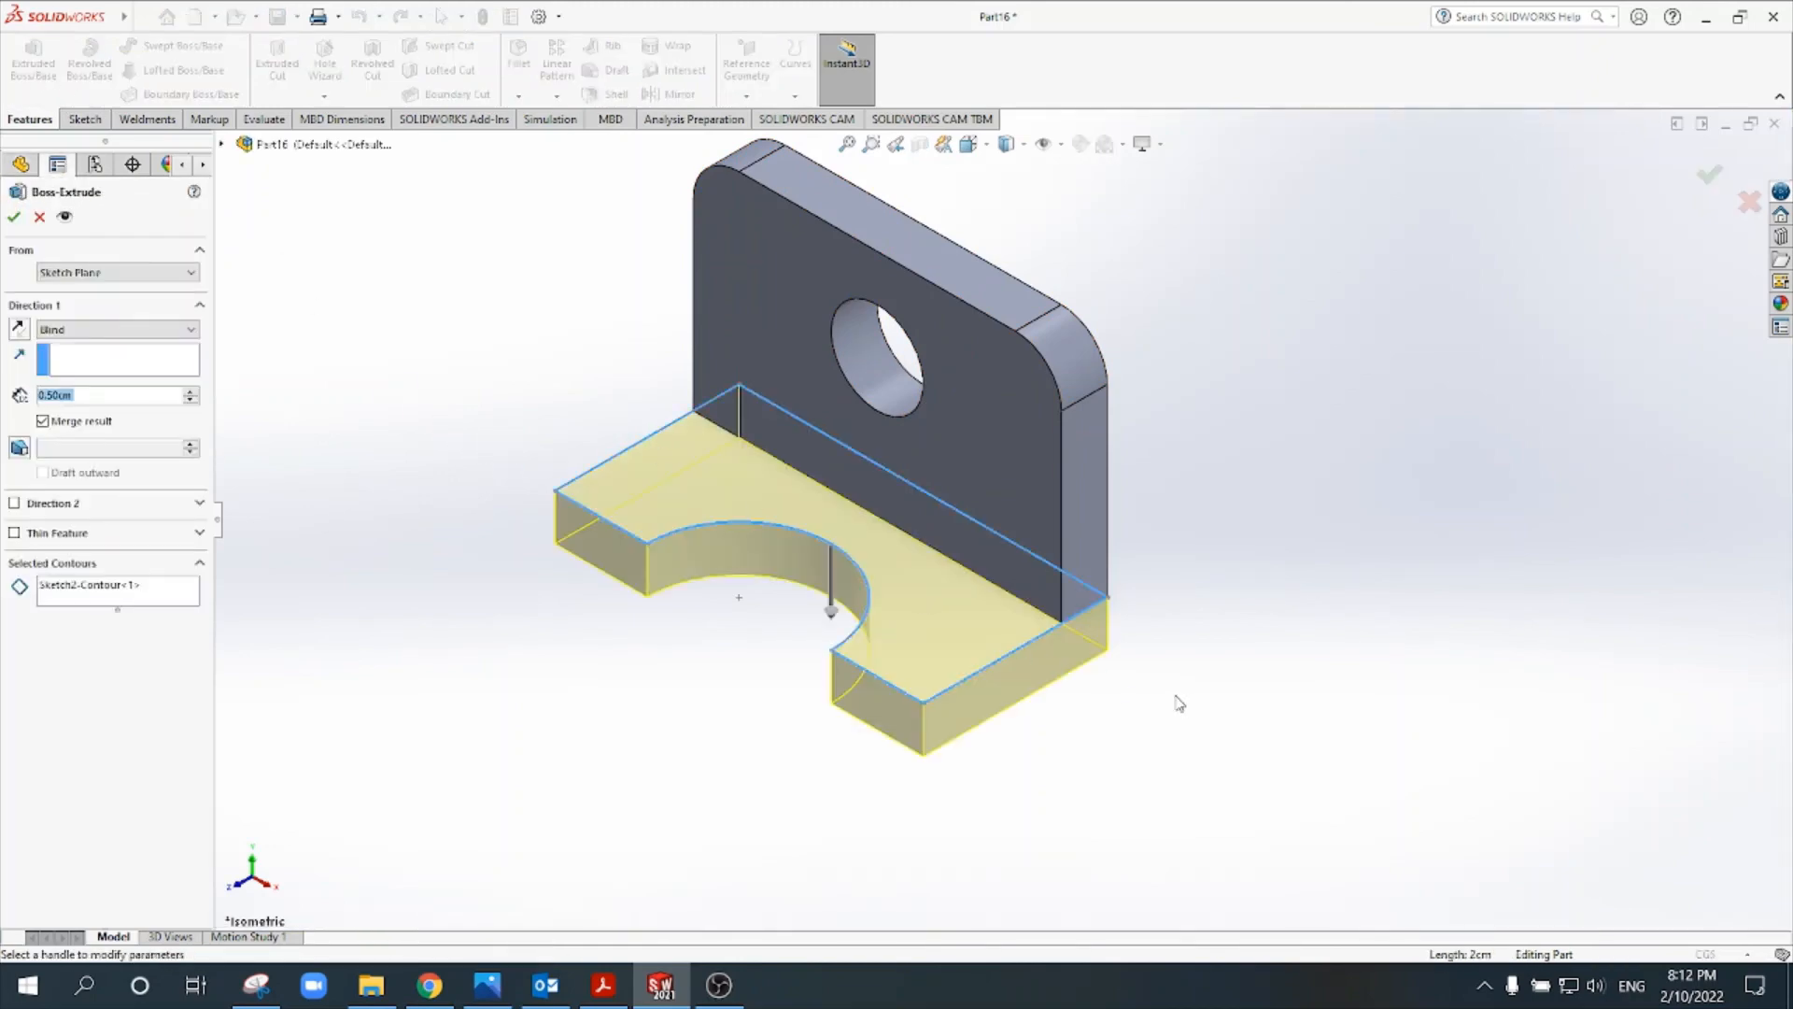
middle_drag(1179, 703, 1122, 392)
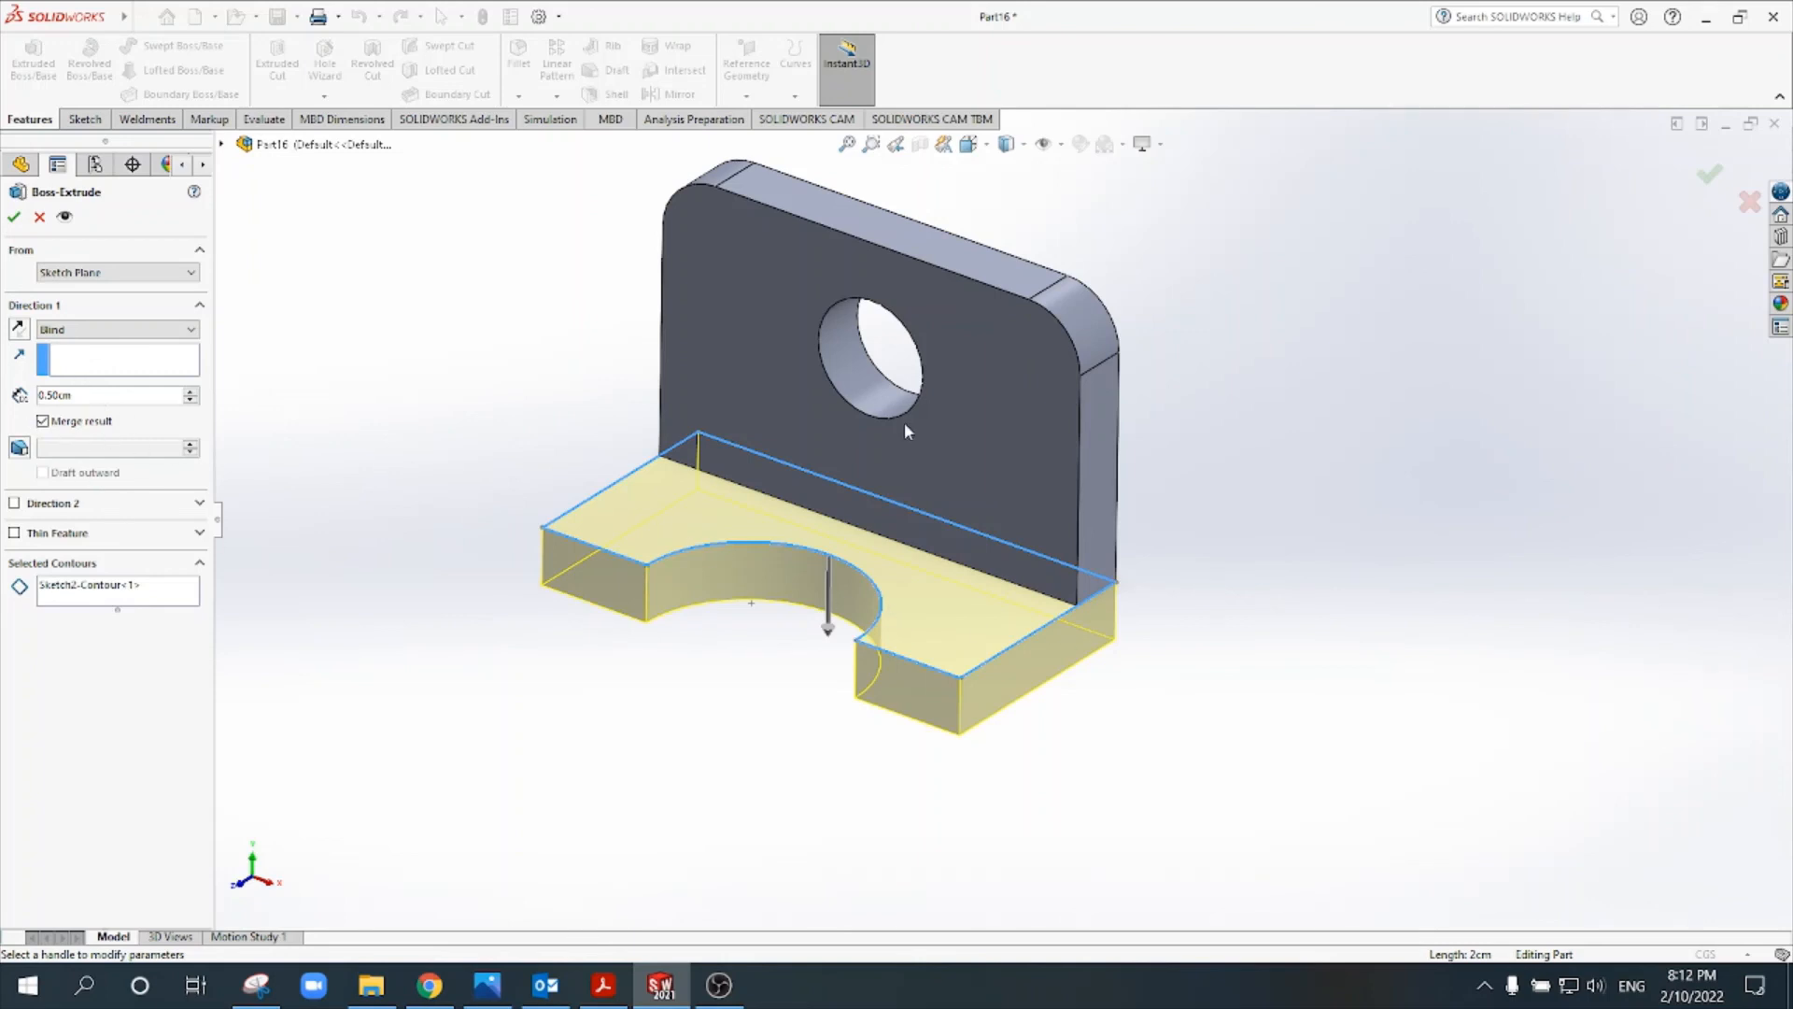
mouse_move(1081, 728)
middle_down()
mouse_move(1028, 724)
mouse_move(1076, 731)
middle_up()
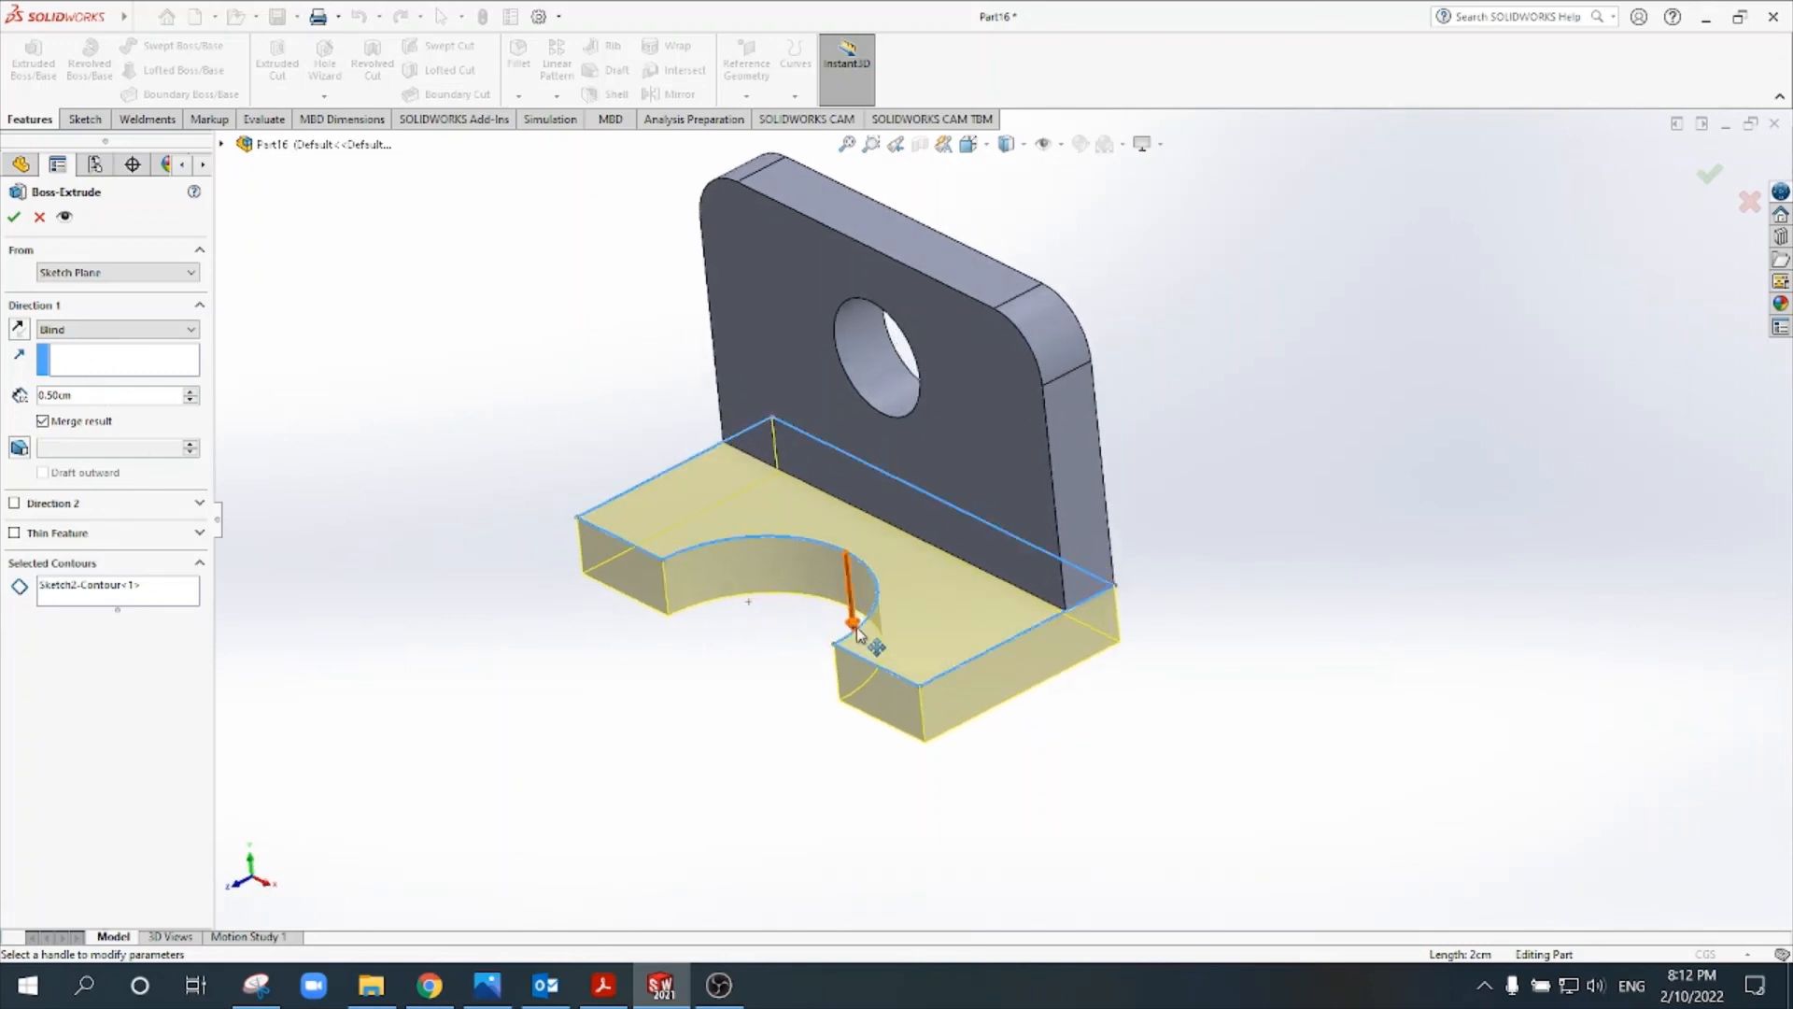
click(24, 333)
middle_drag(855, 624, 952, 607)
scroll(1123, 629, down, 3)
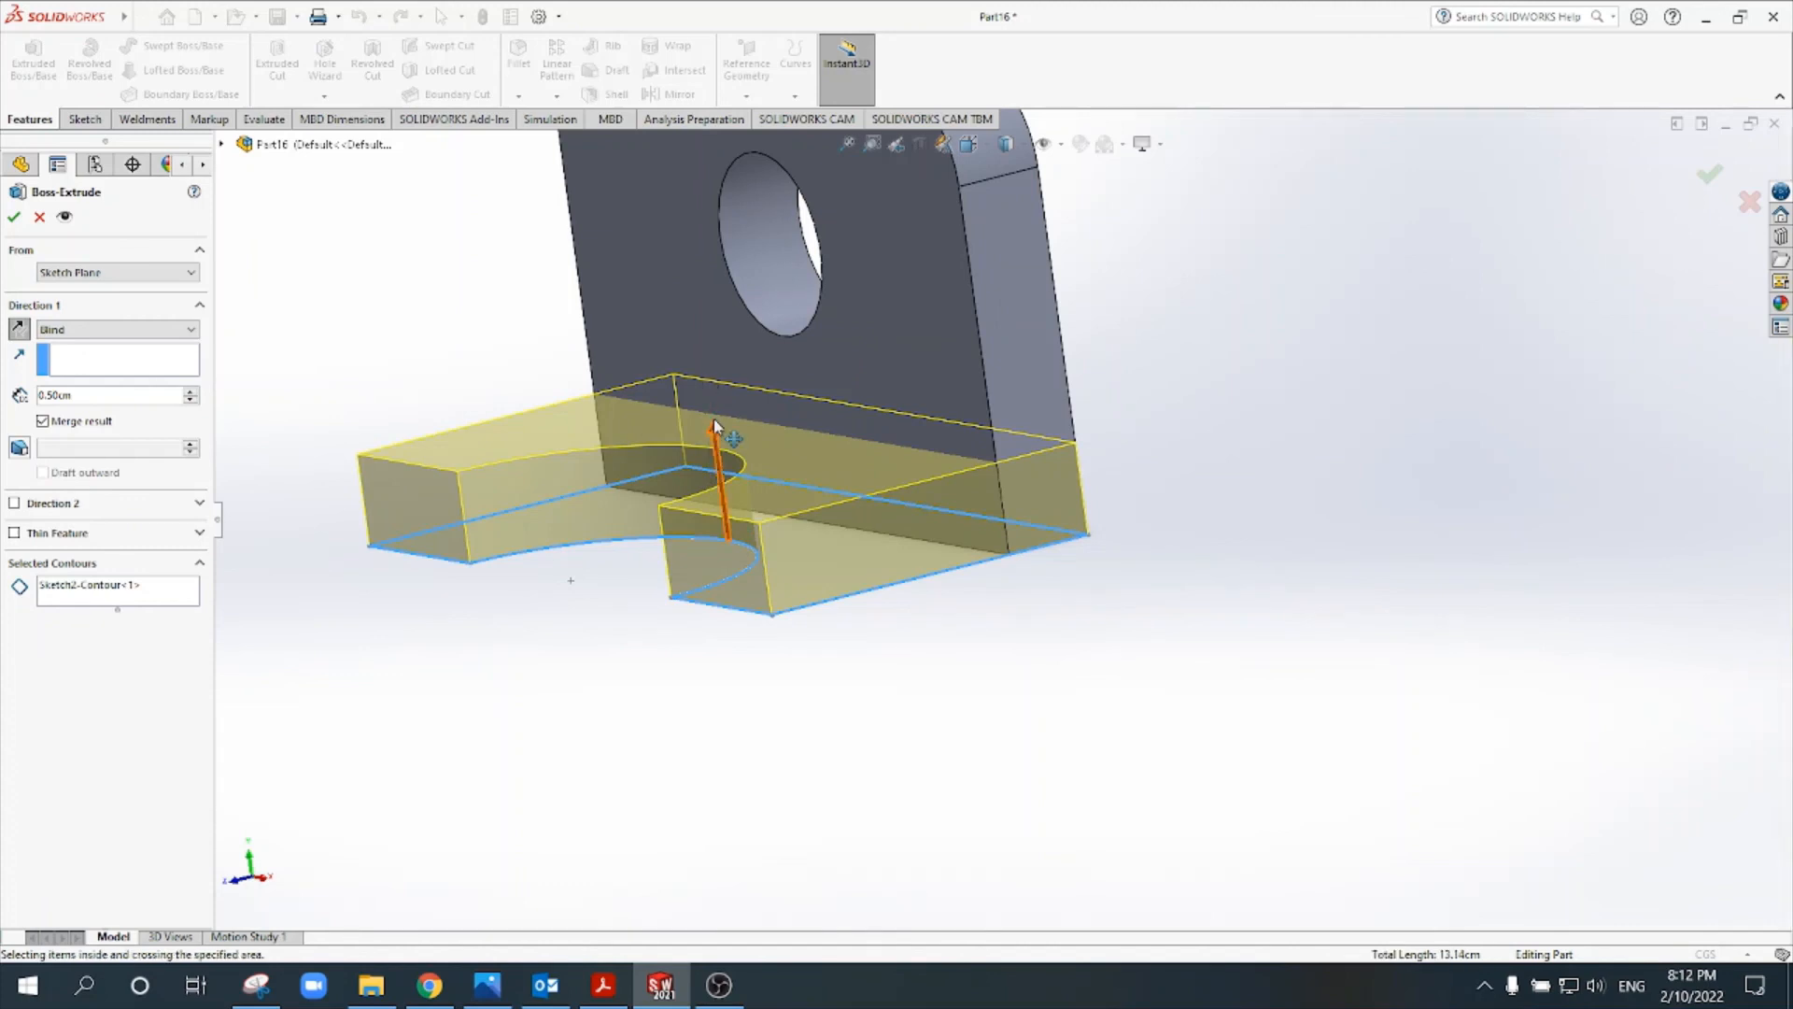
mouse_move(713, 424)
mouse_down()
mouse_move(686, 295)
mouse_move(720, 449)
mouse_move(784, 580)
mouse_move(801, 733)
mouse_move(773, 441)
mouse_move(719, 430)
mouse_up()
click(102, 396)
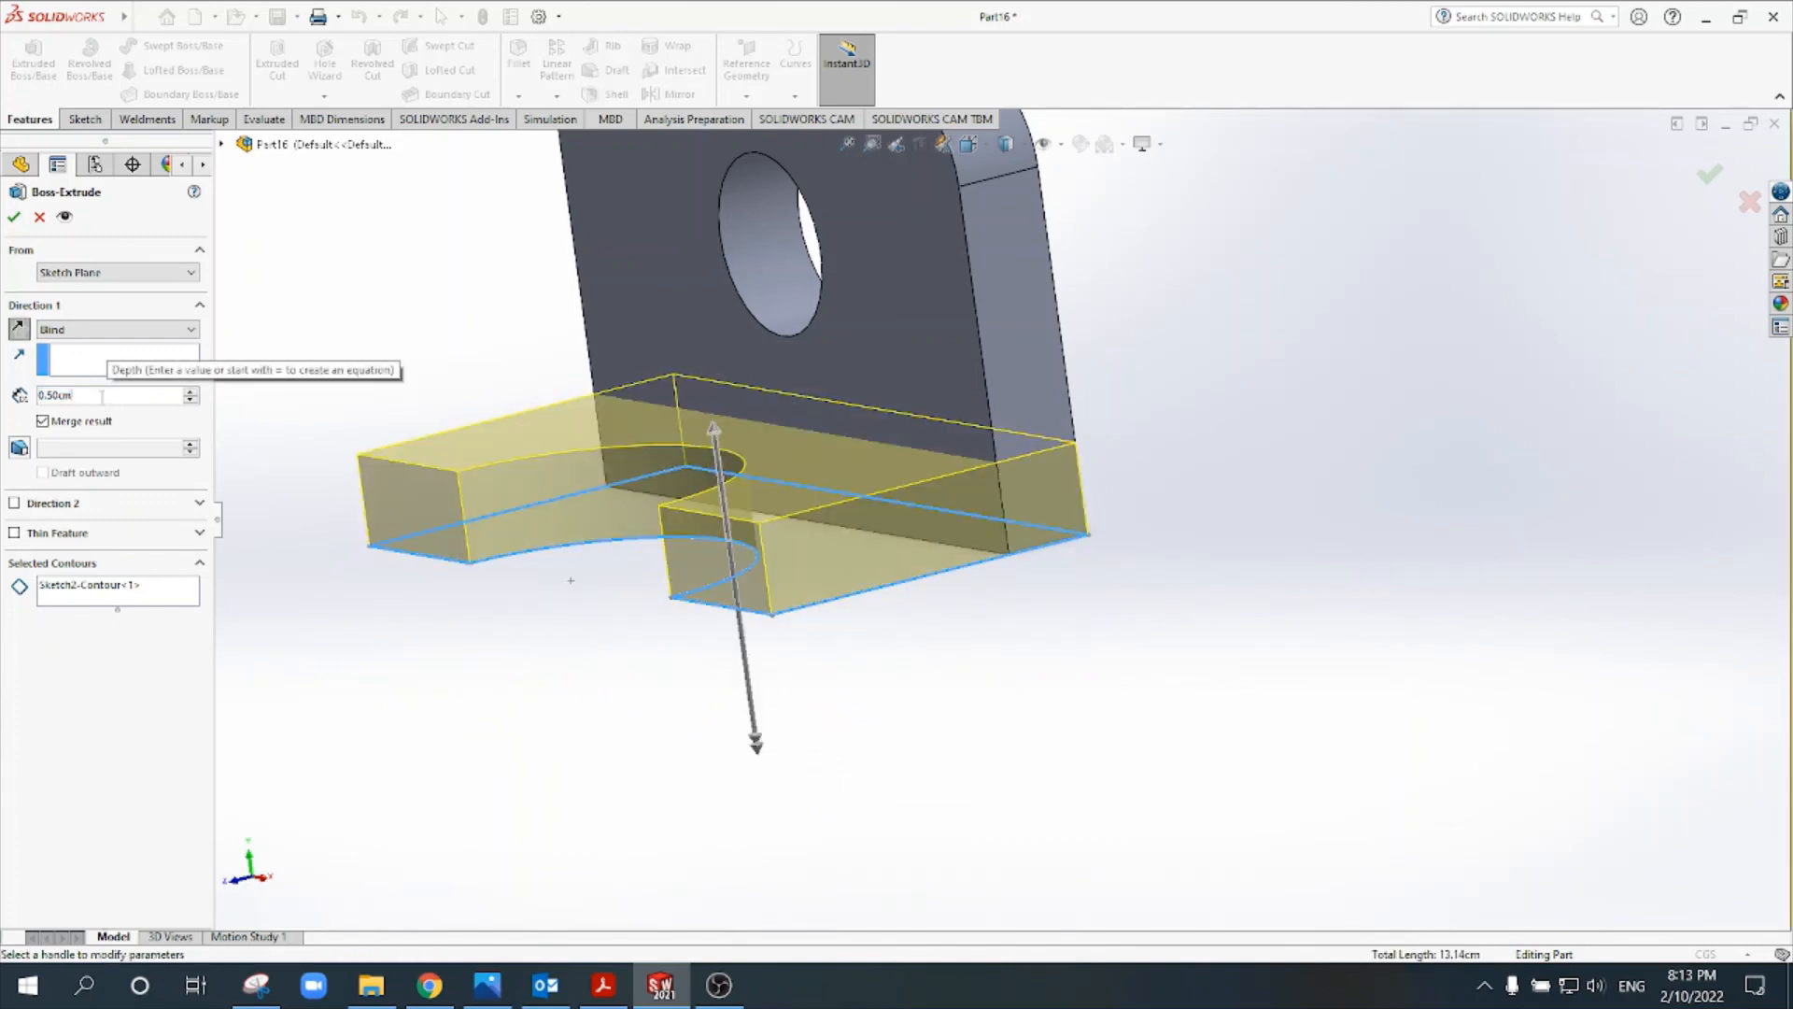
click(14, 216)
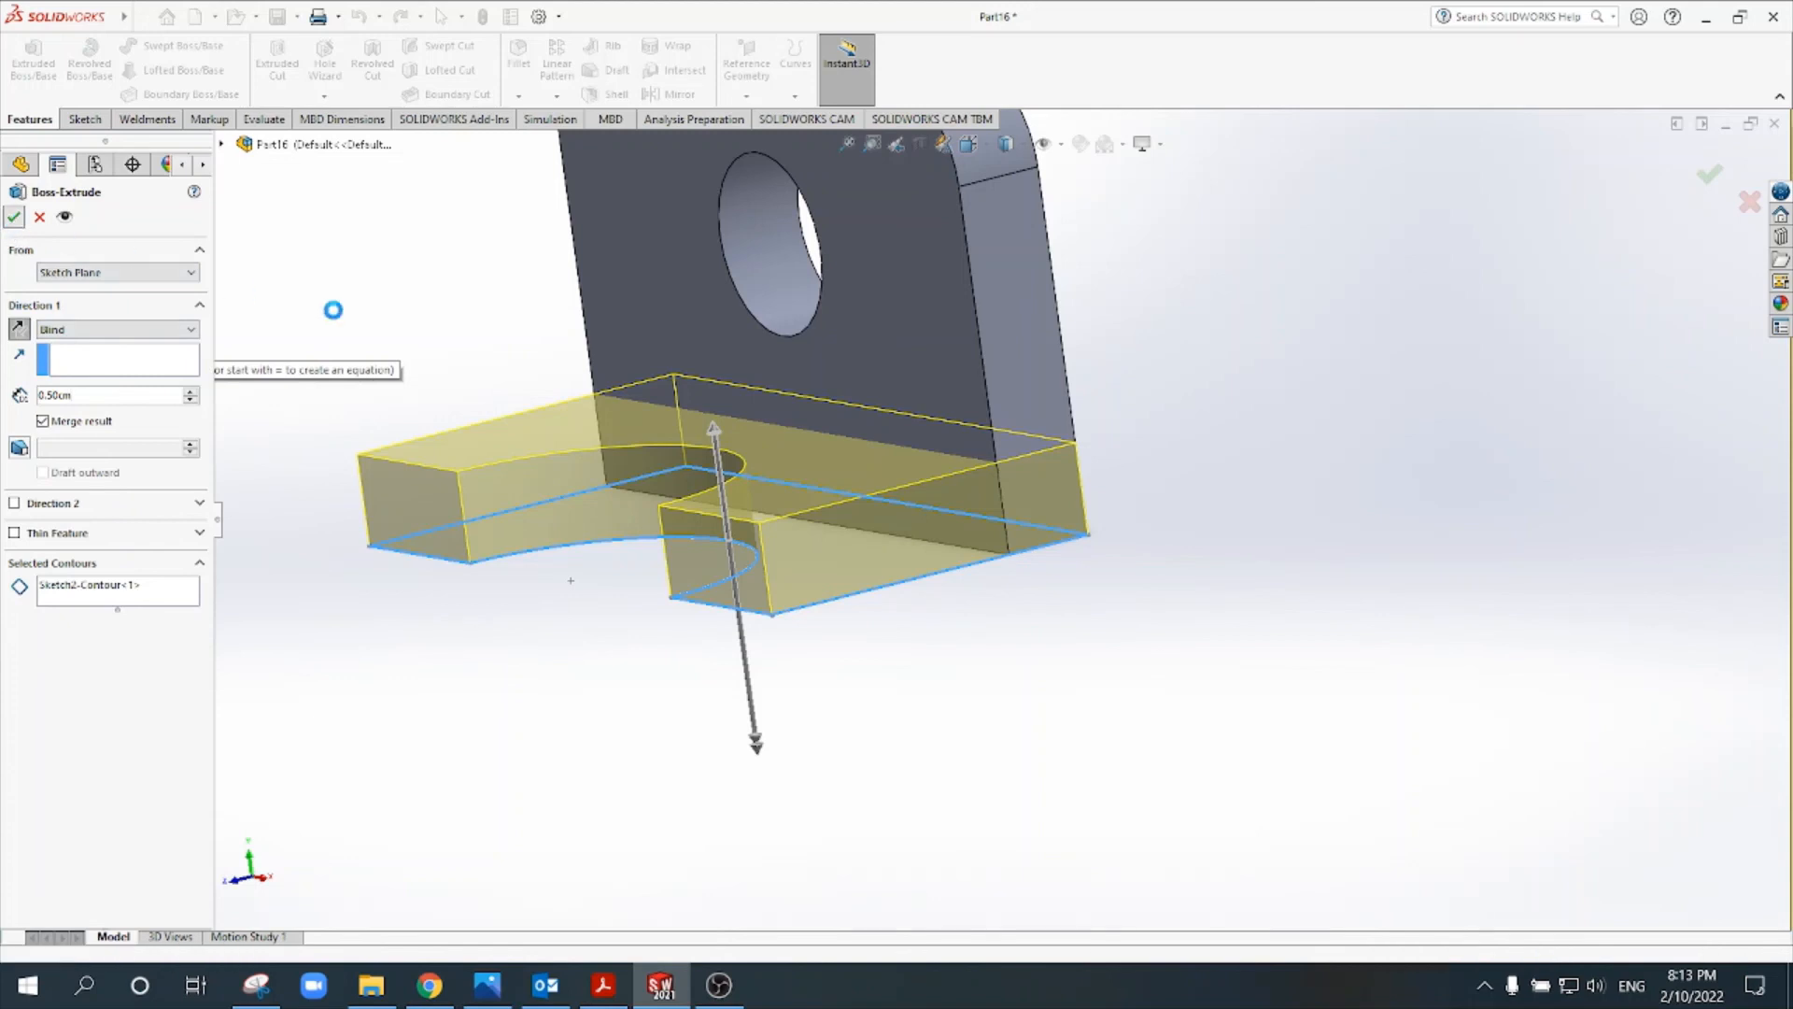
- Measure the bracket's overall height between the upright plate's top face and the base's underside
scroll(1072, 502, up, 3)
middle_drag(1081, 681, 1200, 498)
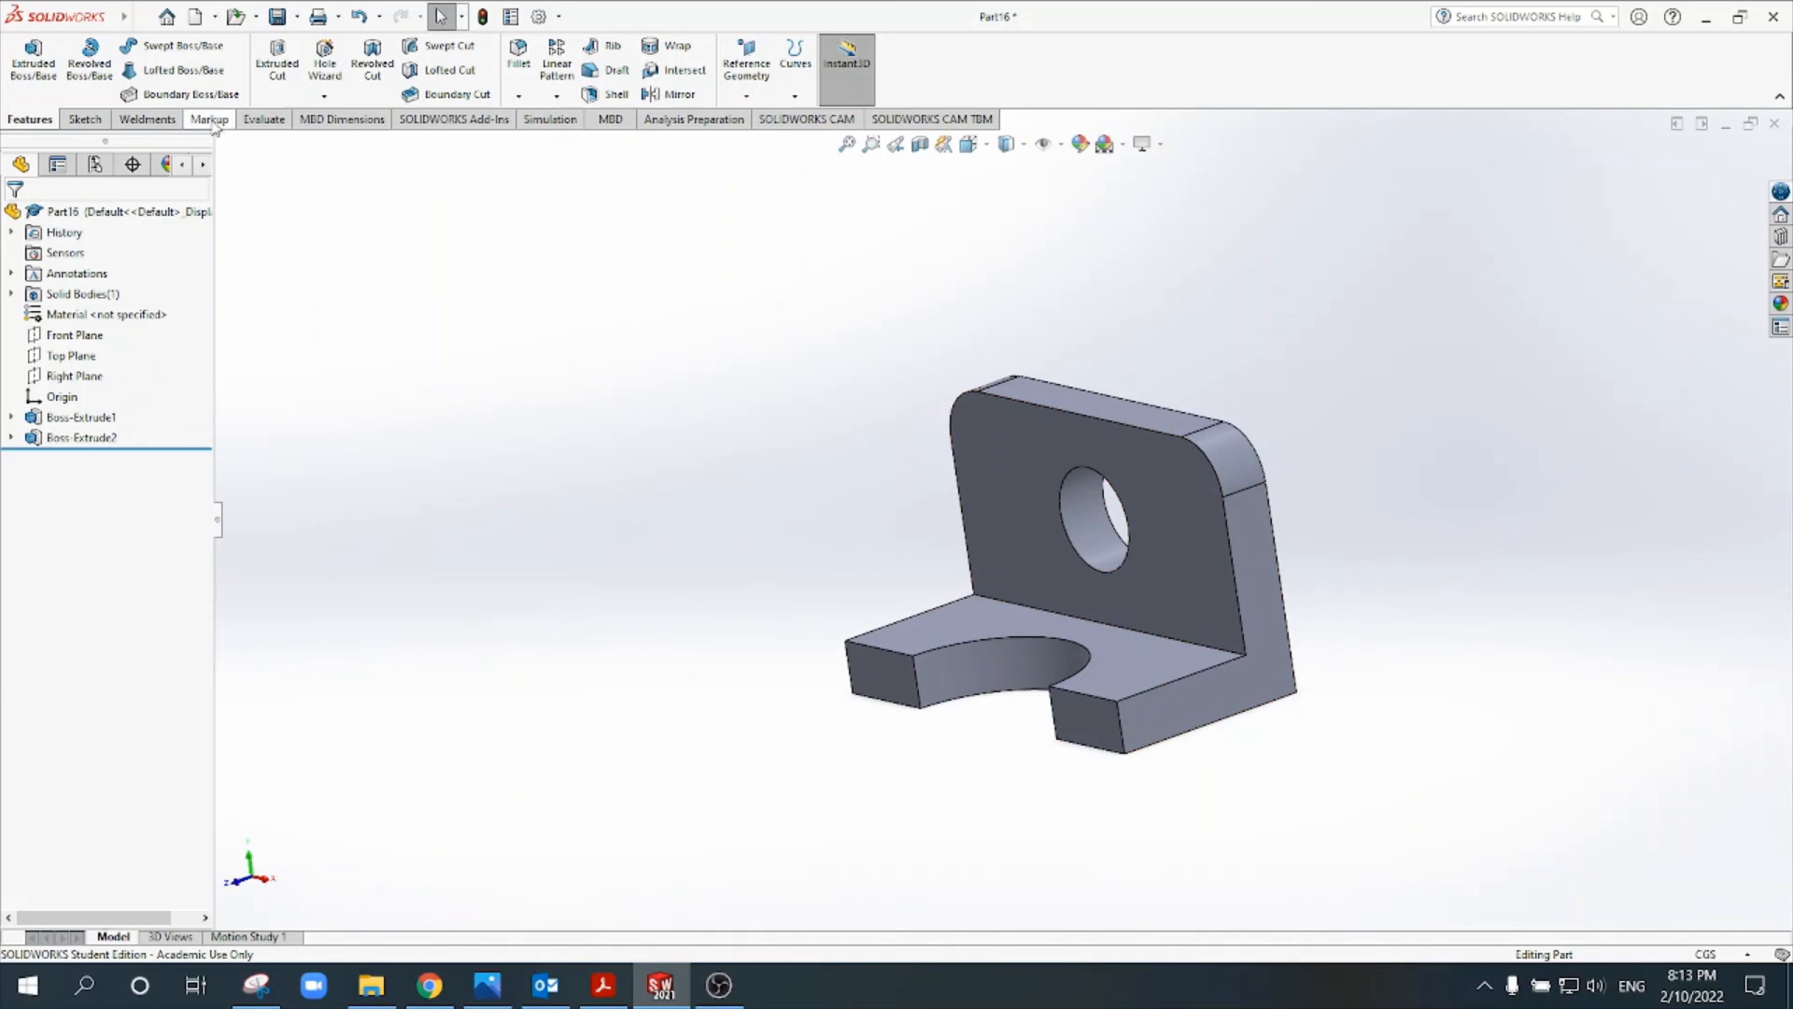
click(265, 122)
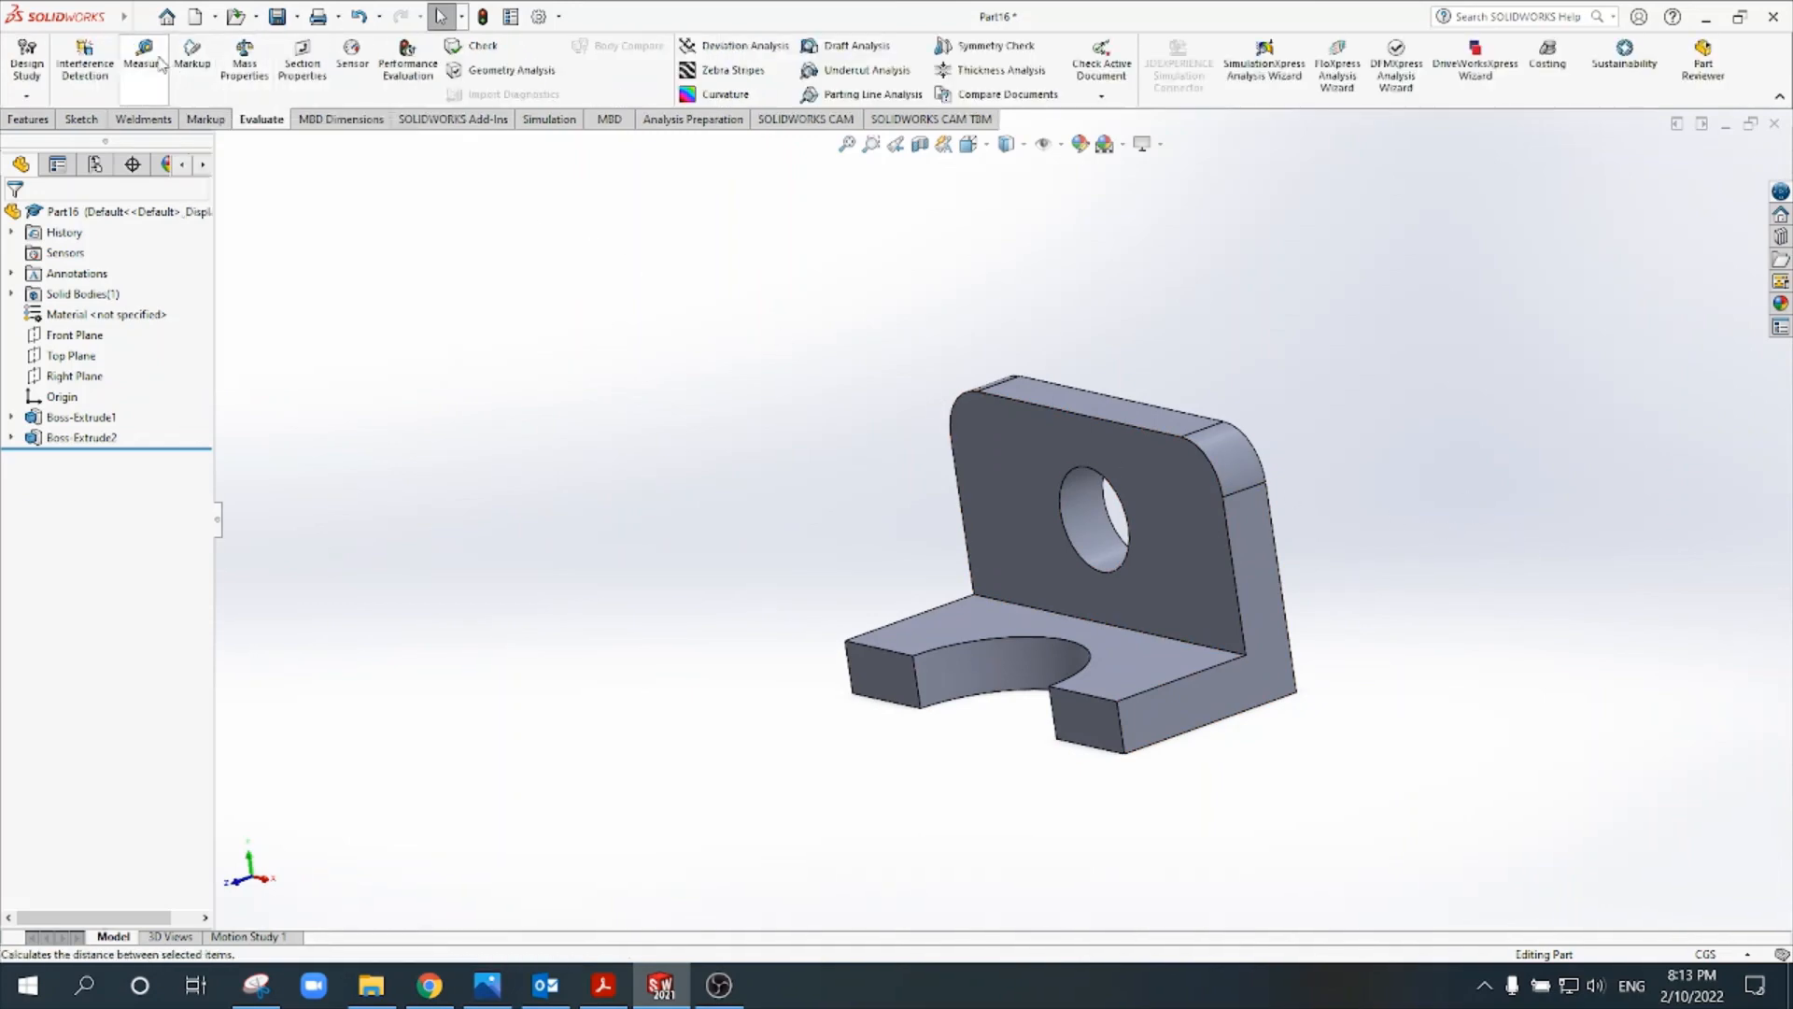
click(159, 62)
scroll(1401, 429, down, 2)
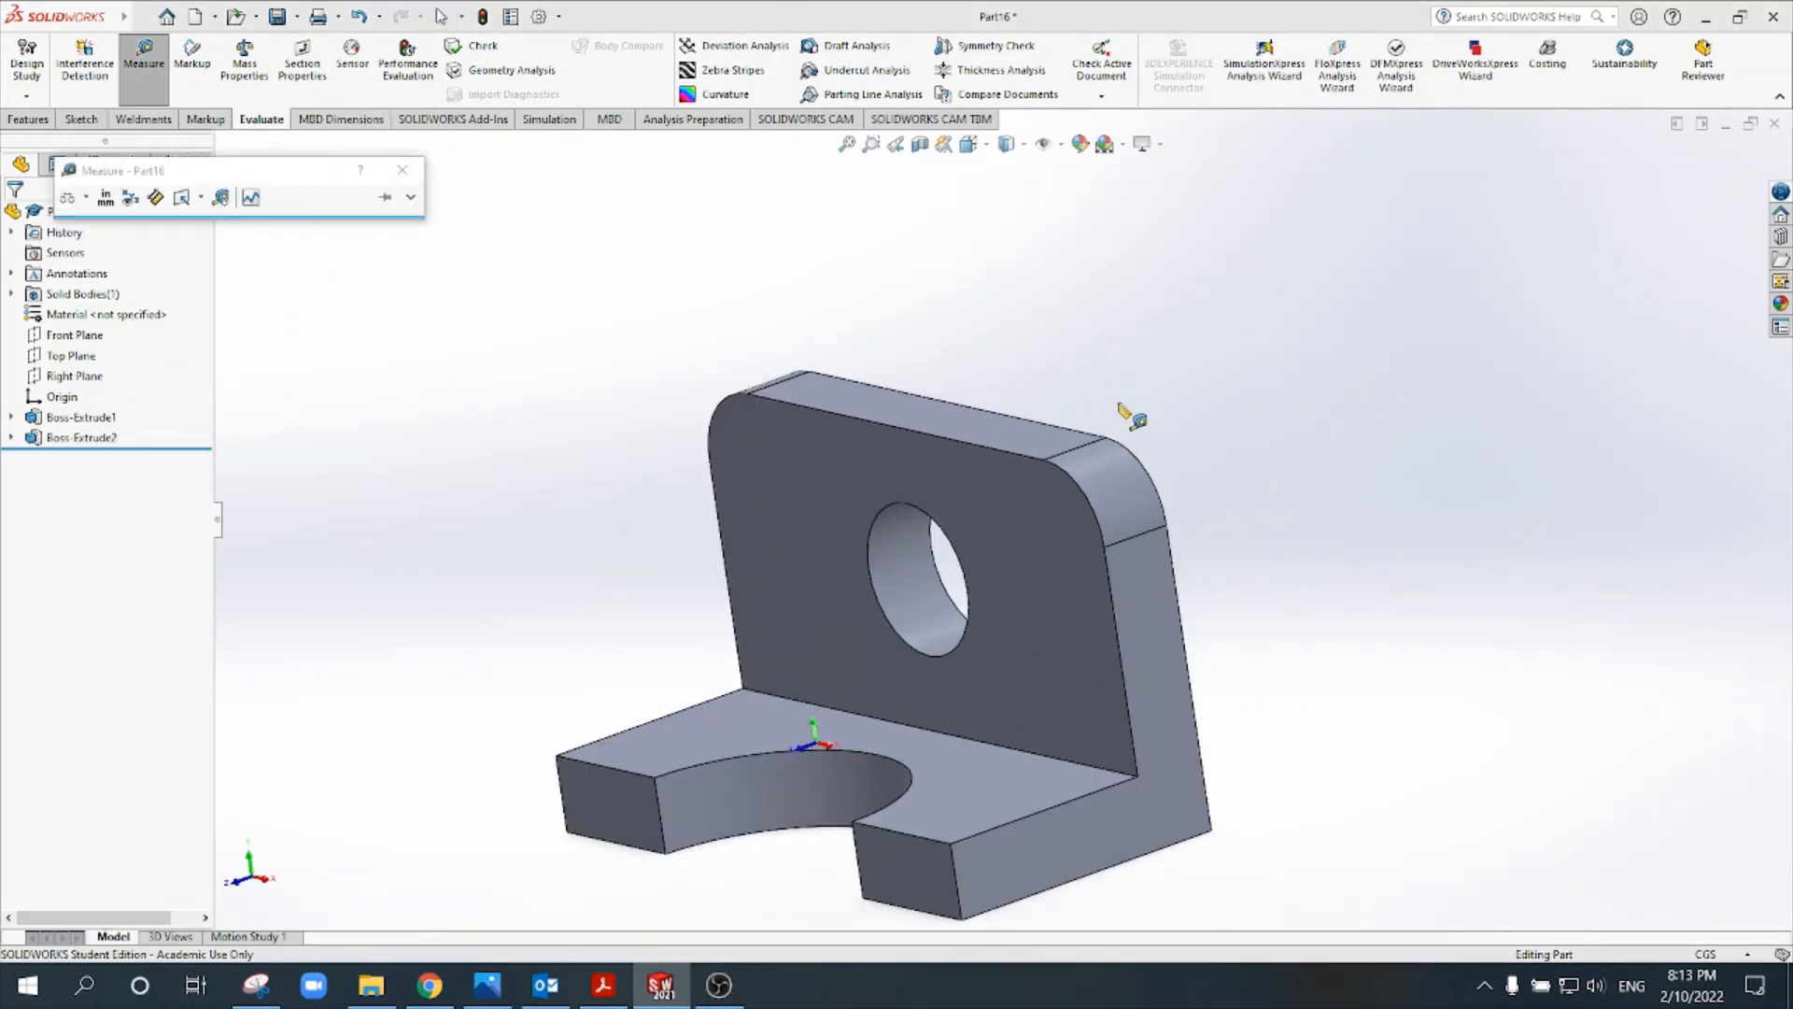
click(1038, 431)
scroll(1233, 448, up, 3)
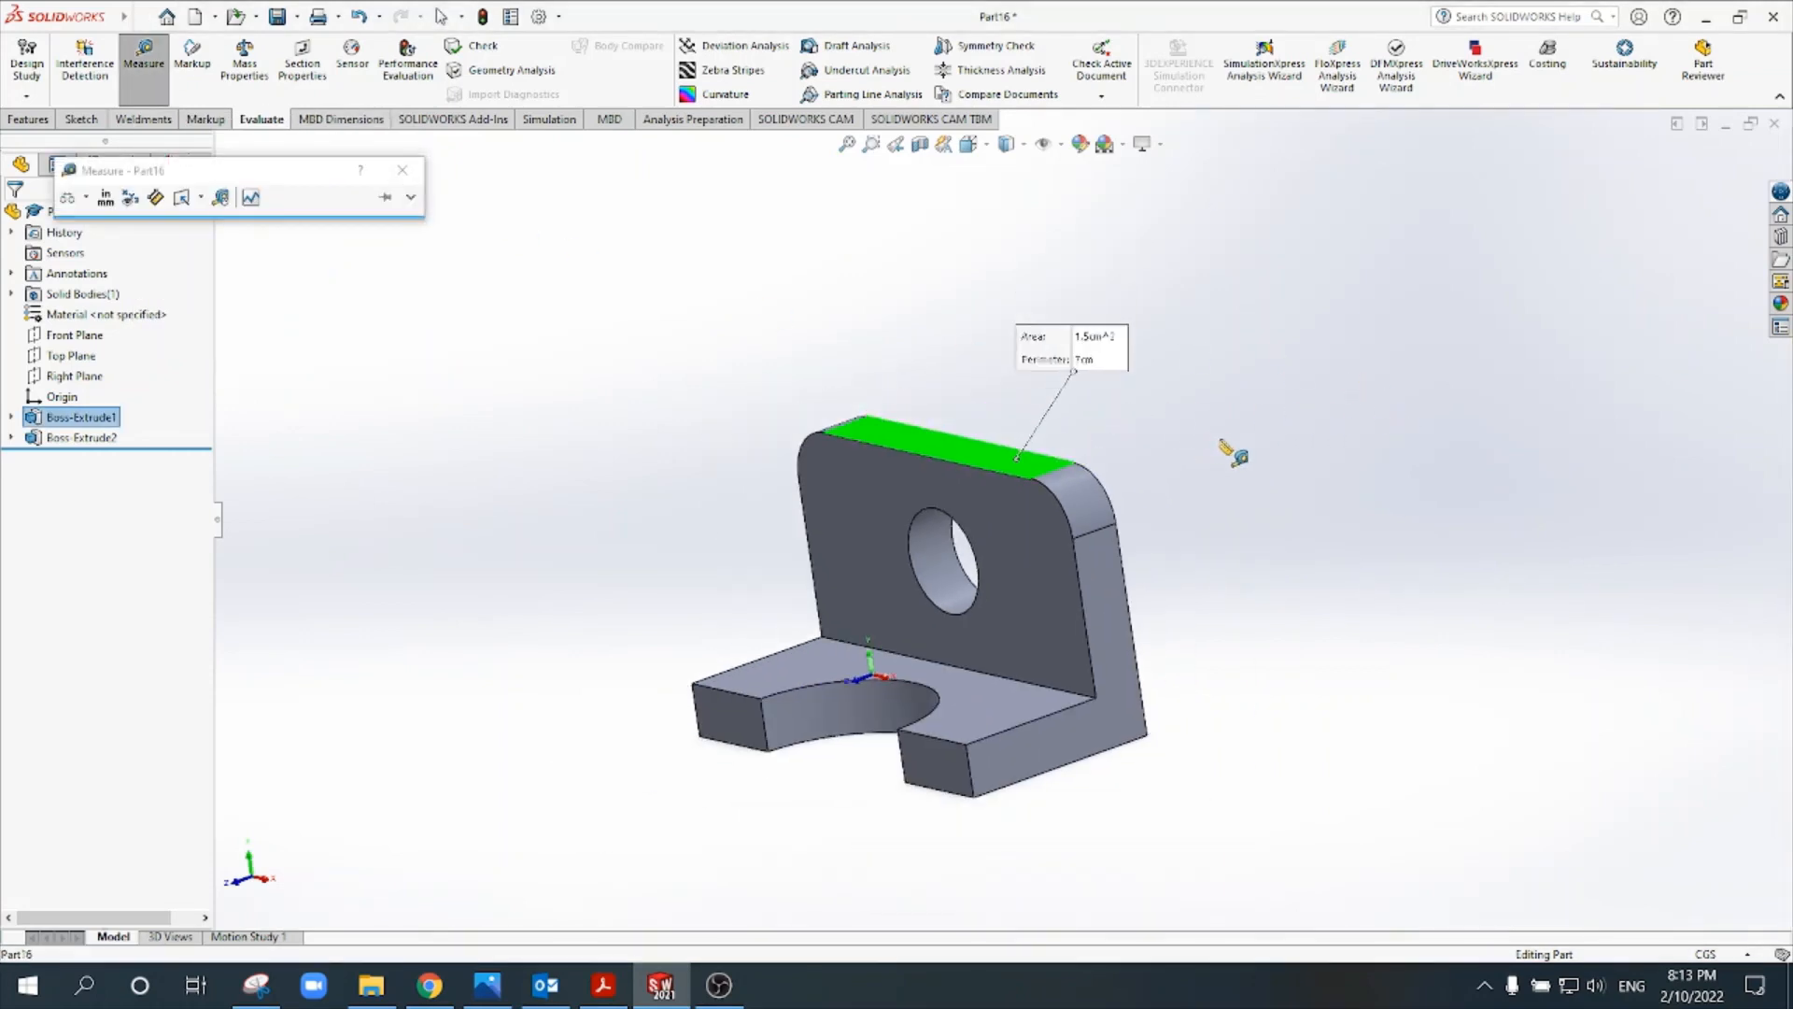
mouse_move(1255, 482)
middle_down()
mouse_move(1245, 340)
mouse_move(1261, 469)
middle_up()
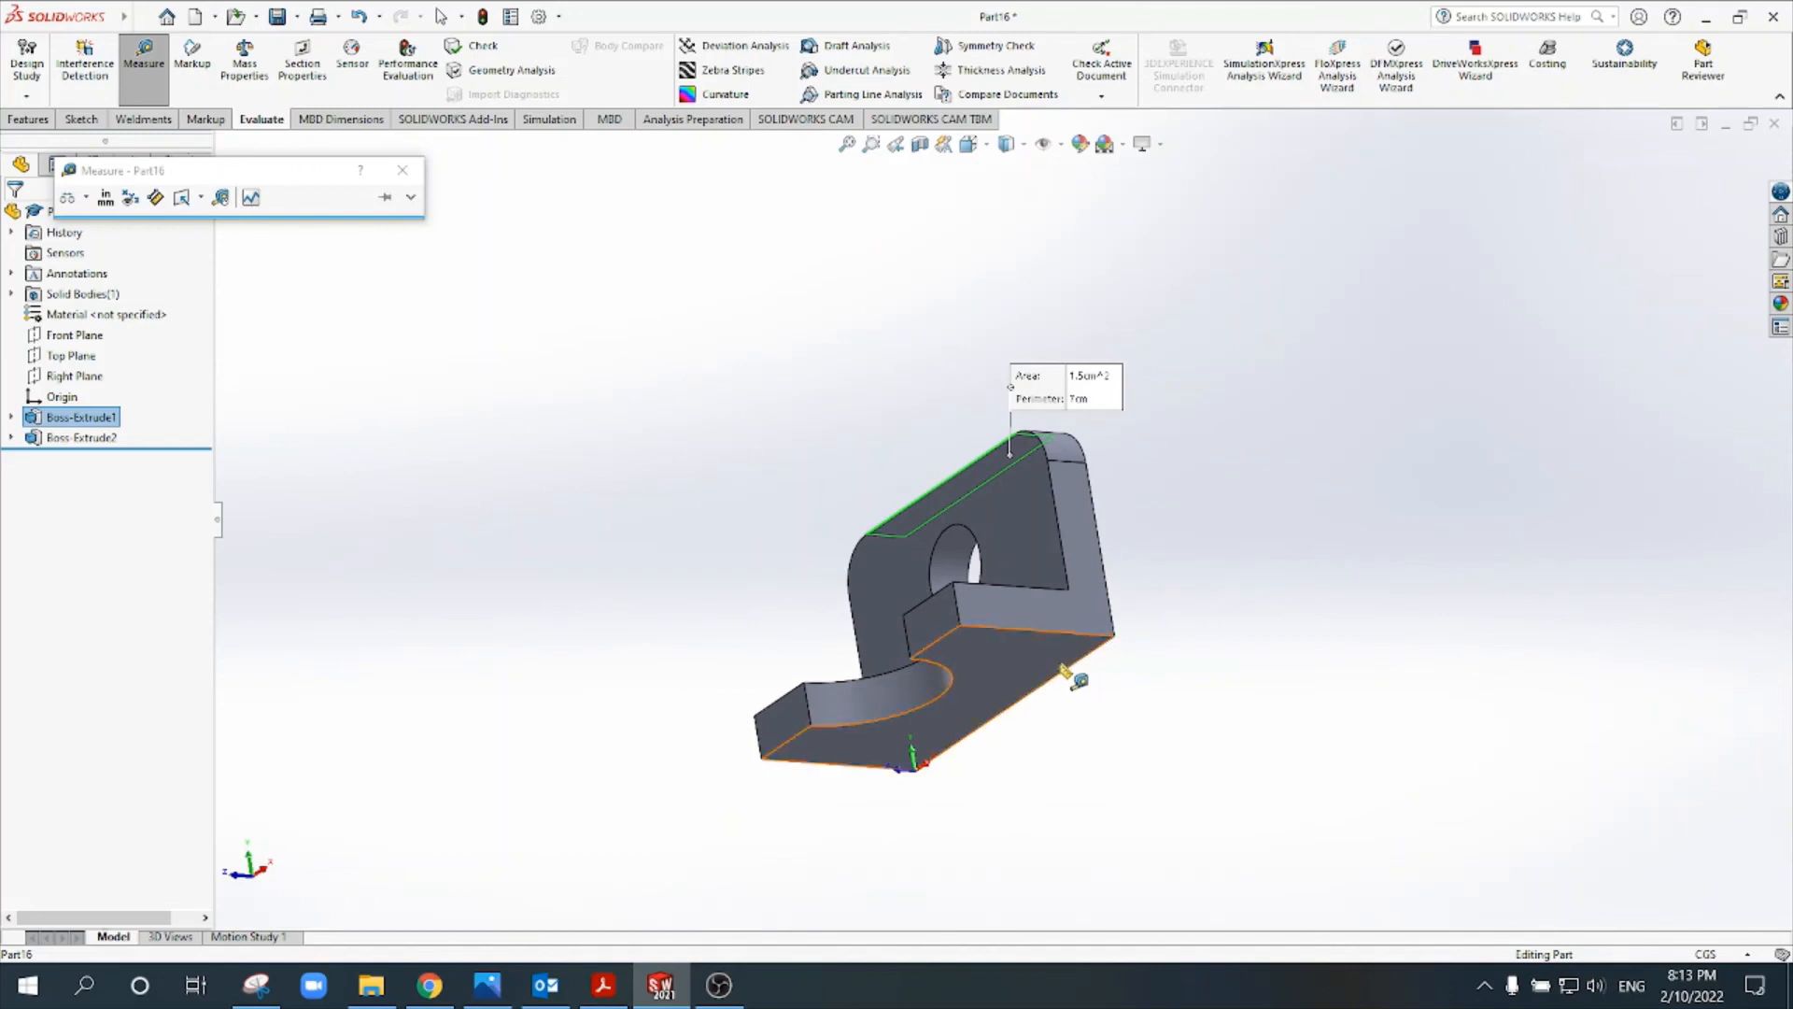
click(1083, 653)
middle_drag(1271, 598, 1287, 646)
scroll(1179, 614, down, 2)
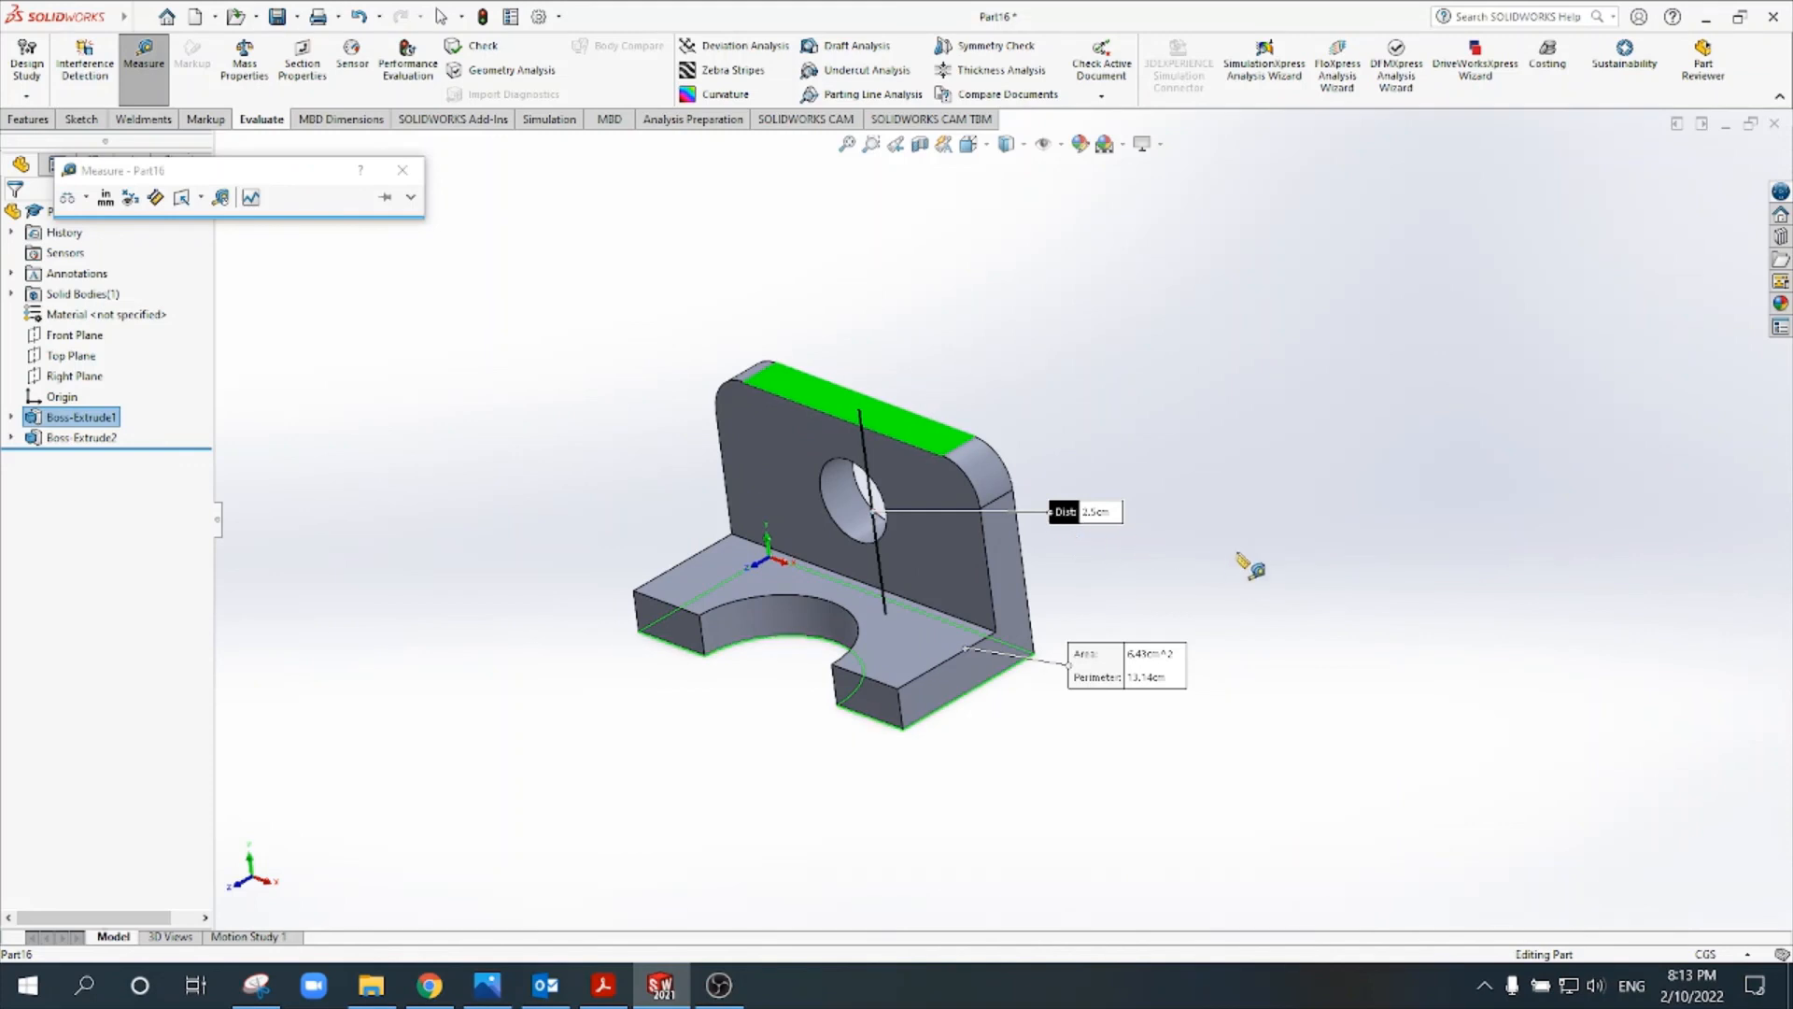
click(1248, 554)
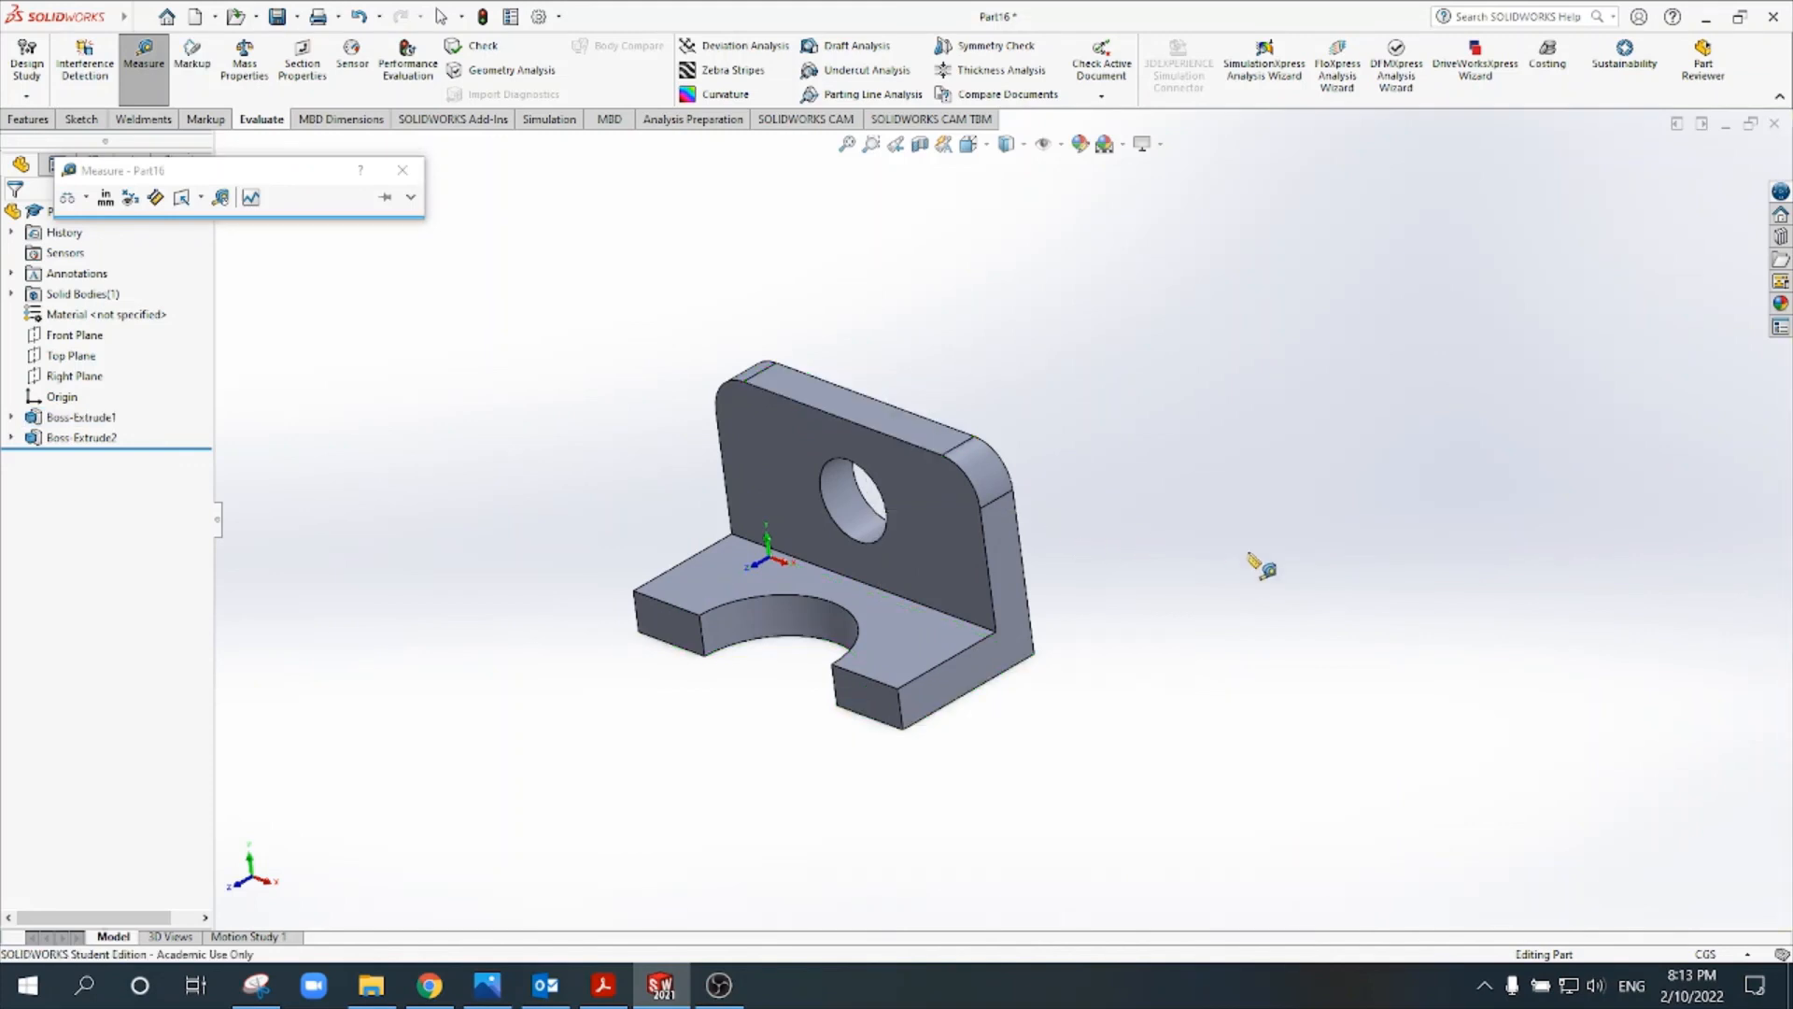
- Measure the bracket's overall depth from the base's front face to the upright plate's back face, and close the Measure tool
click(876, 700)
middle_drag(1214, 606, 974, 613)
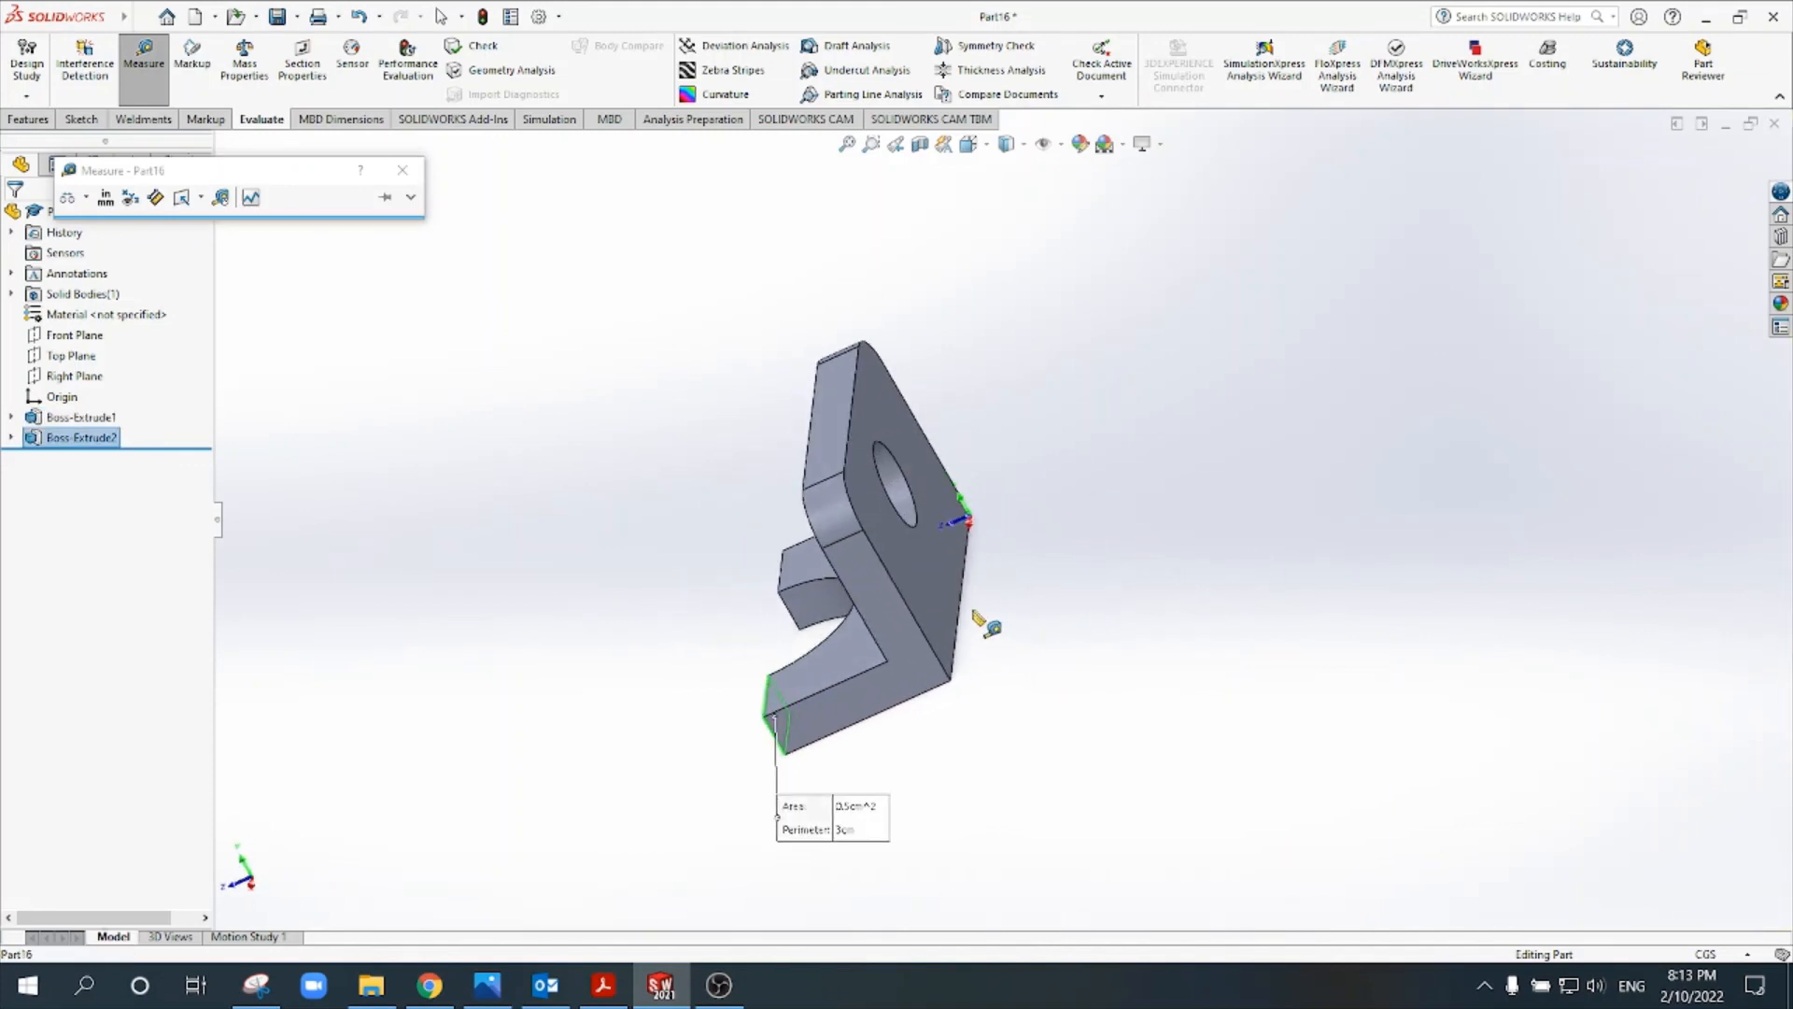
click(939, 598)
middle_drag(1151, 705, 1025, 742)
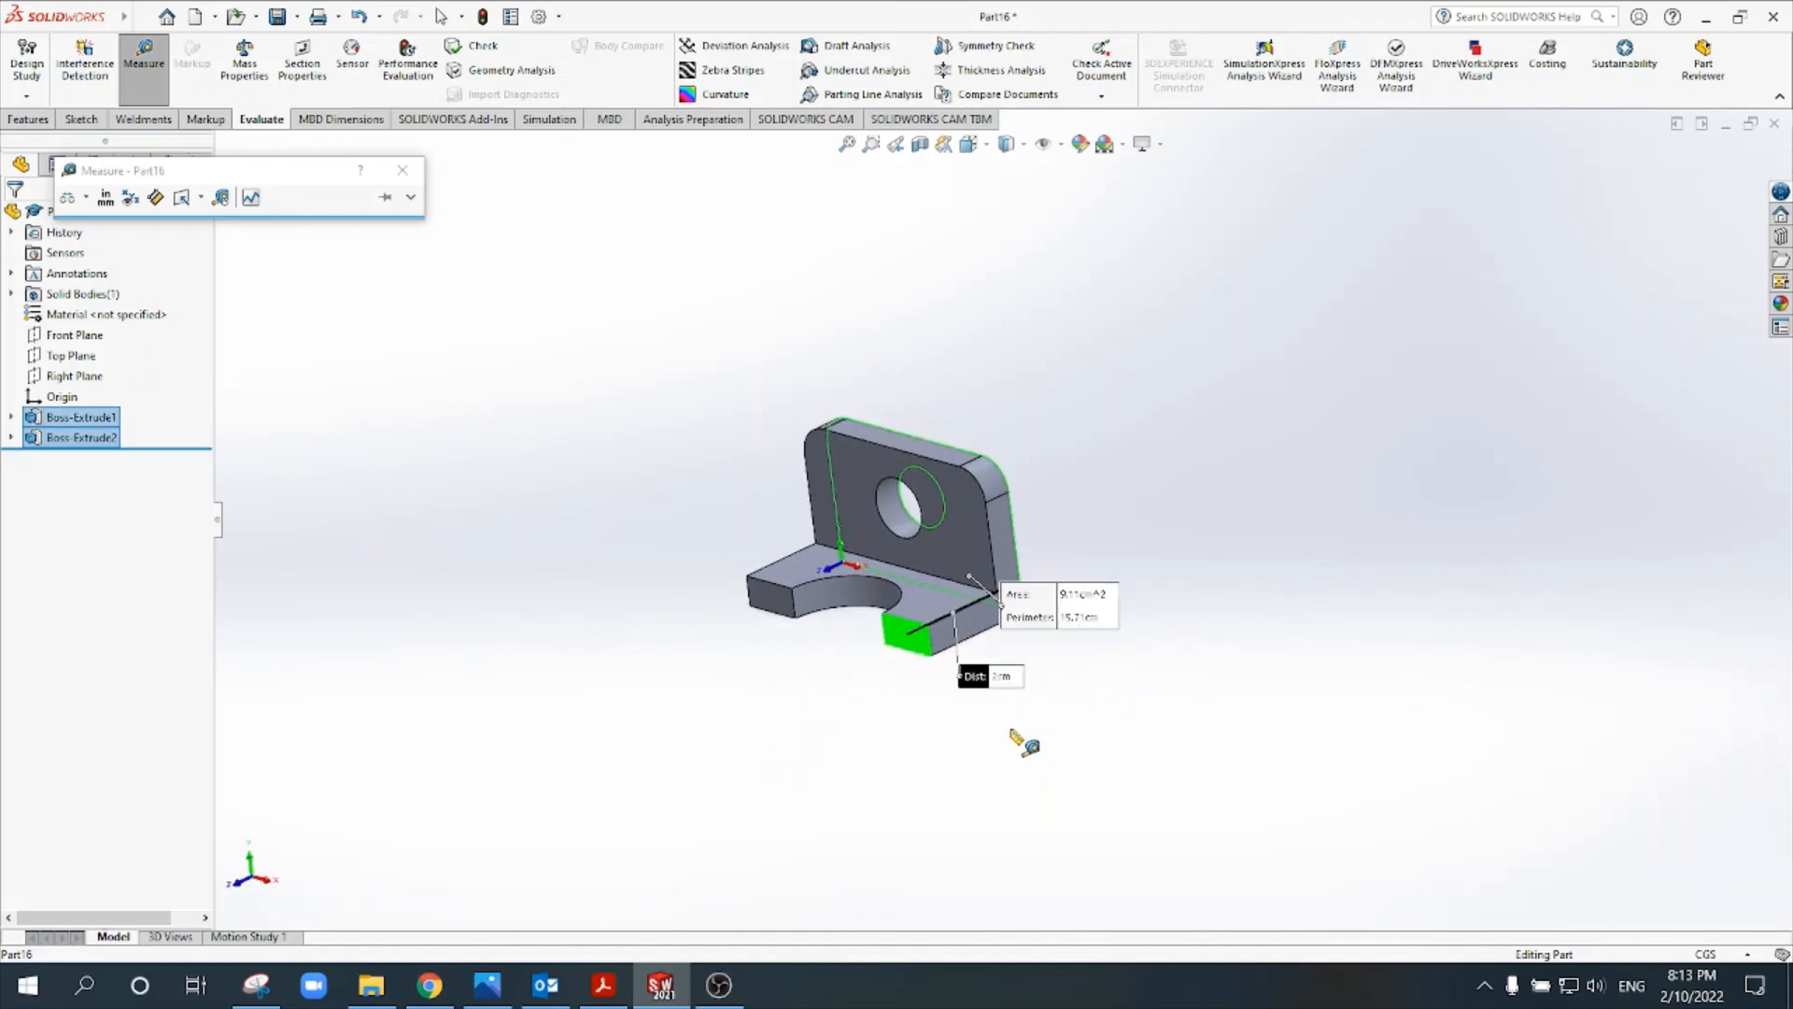
scroll(1011, 728, down, 4)
scroll(1002, 627, up, 3)
click(1096, 650)
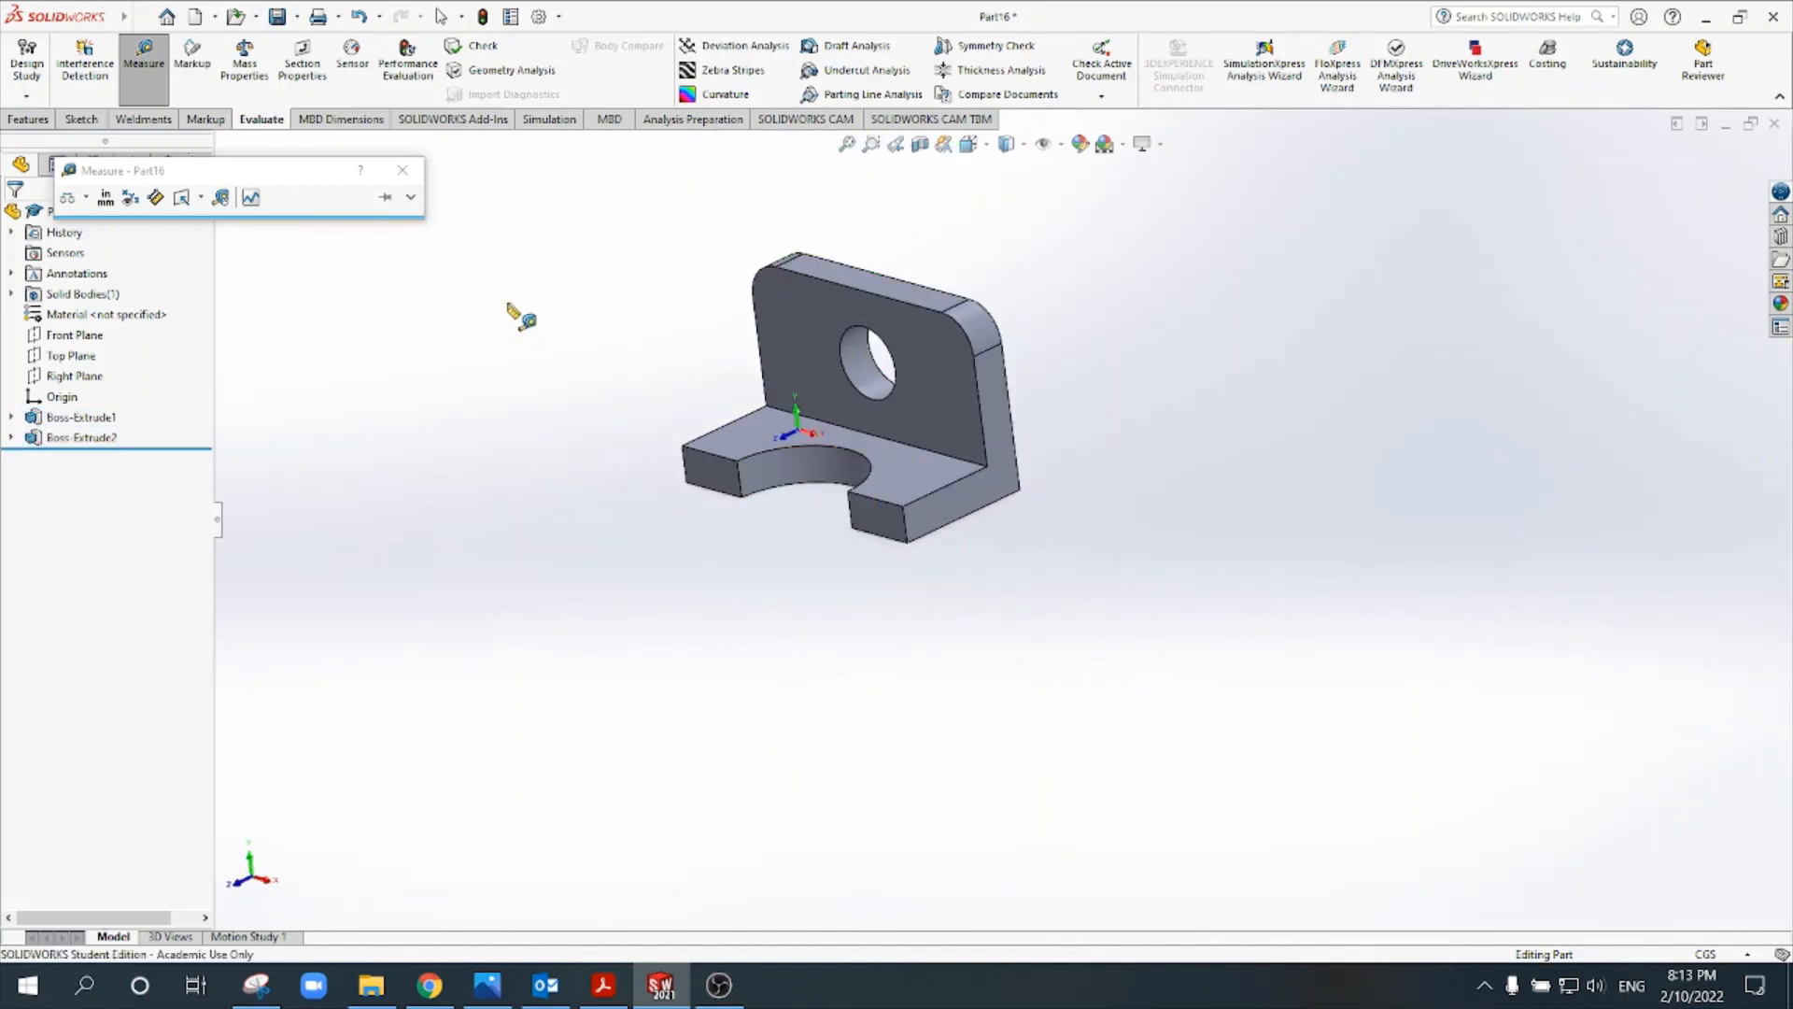
click(407, 178)
scroll(664, 300, down, 3)
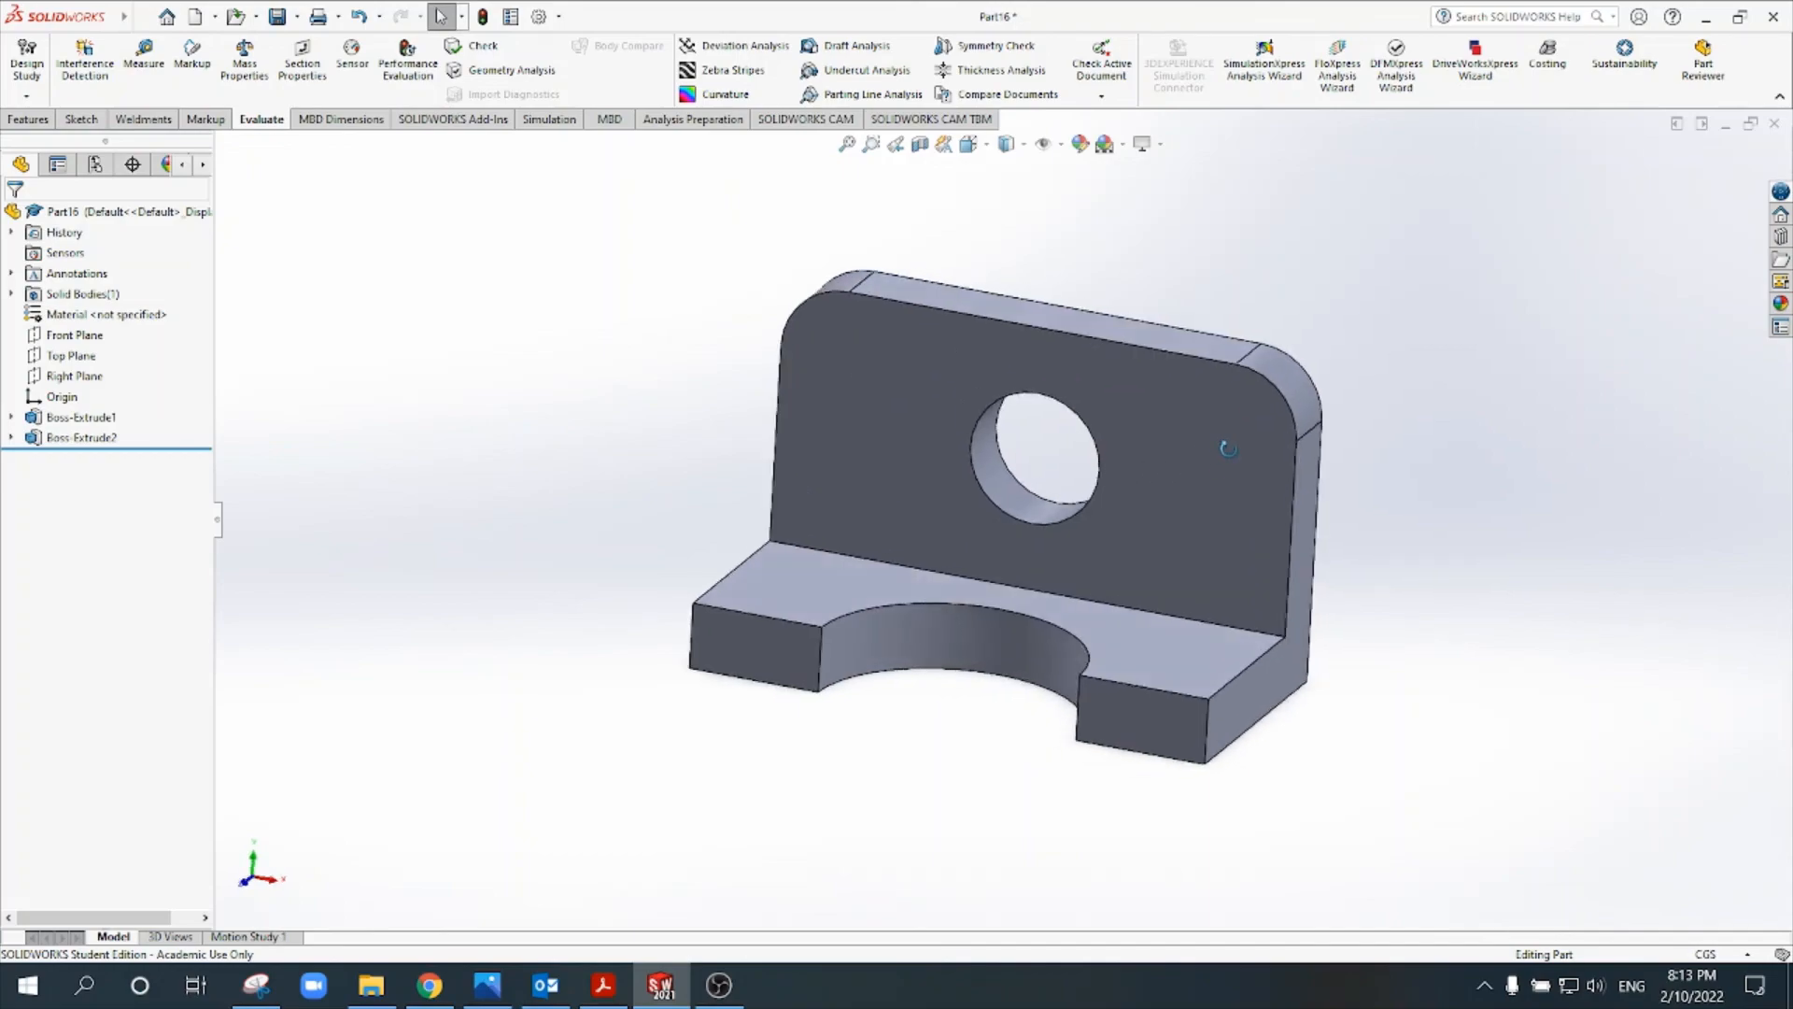